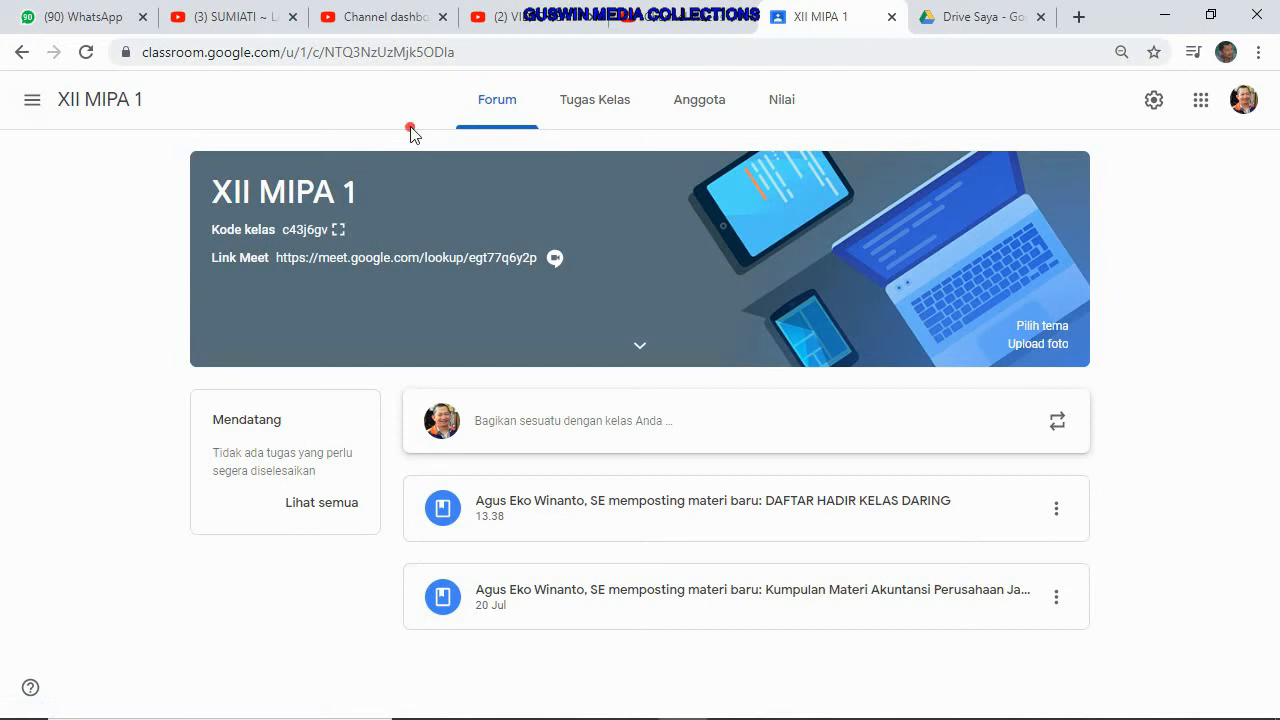
Open the Google Form attached to the DAFTAR HADIR DARING material in the XII MIPA 2 classwork.
click(40, 104)
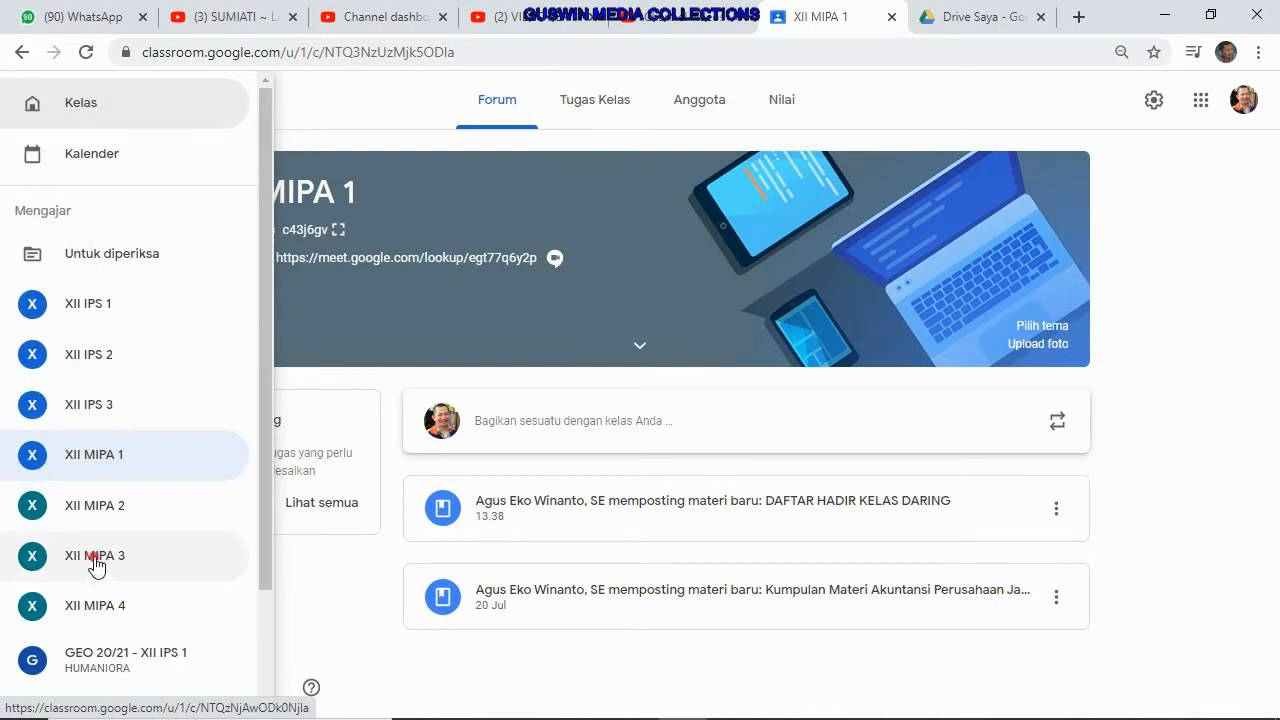
click(56, 443)
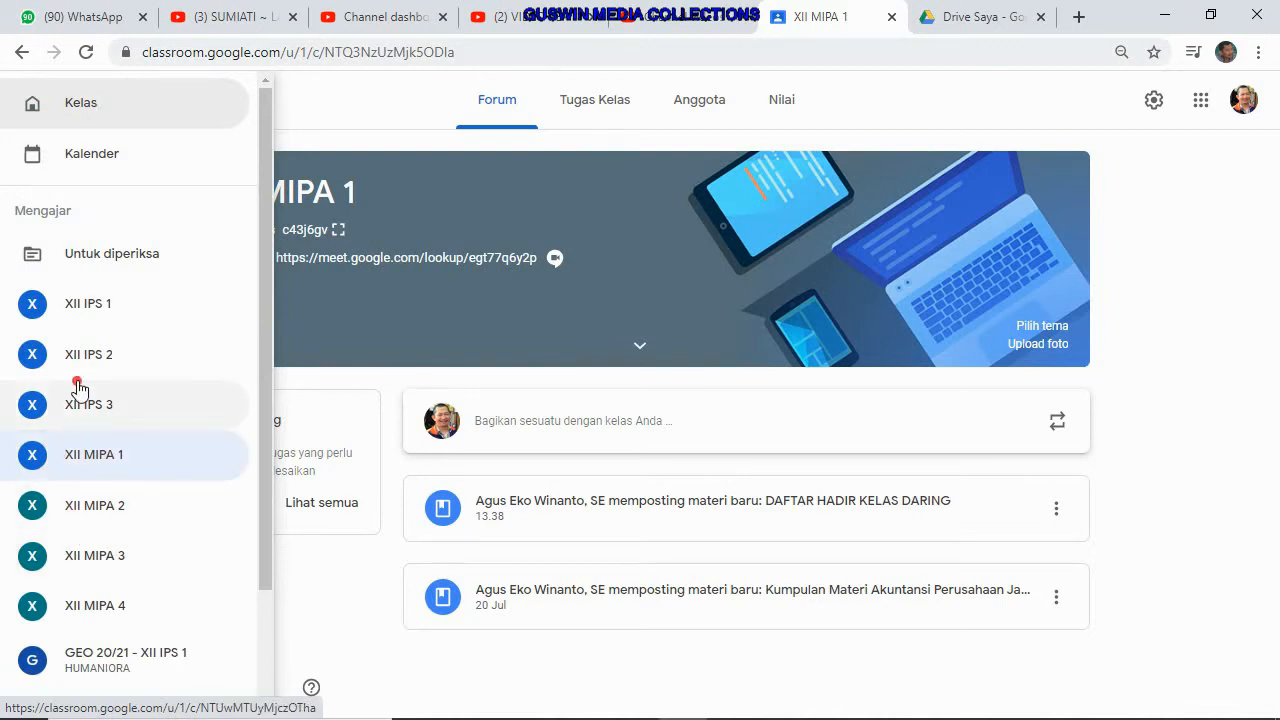
click(92, 512)
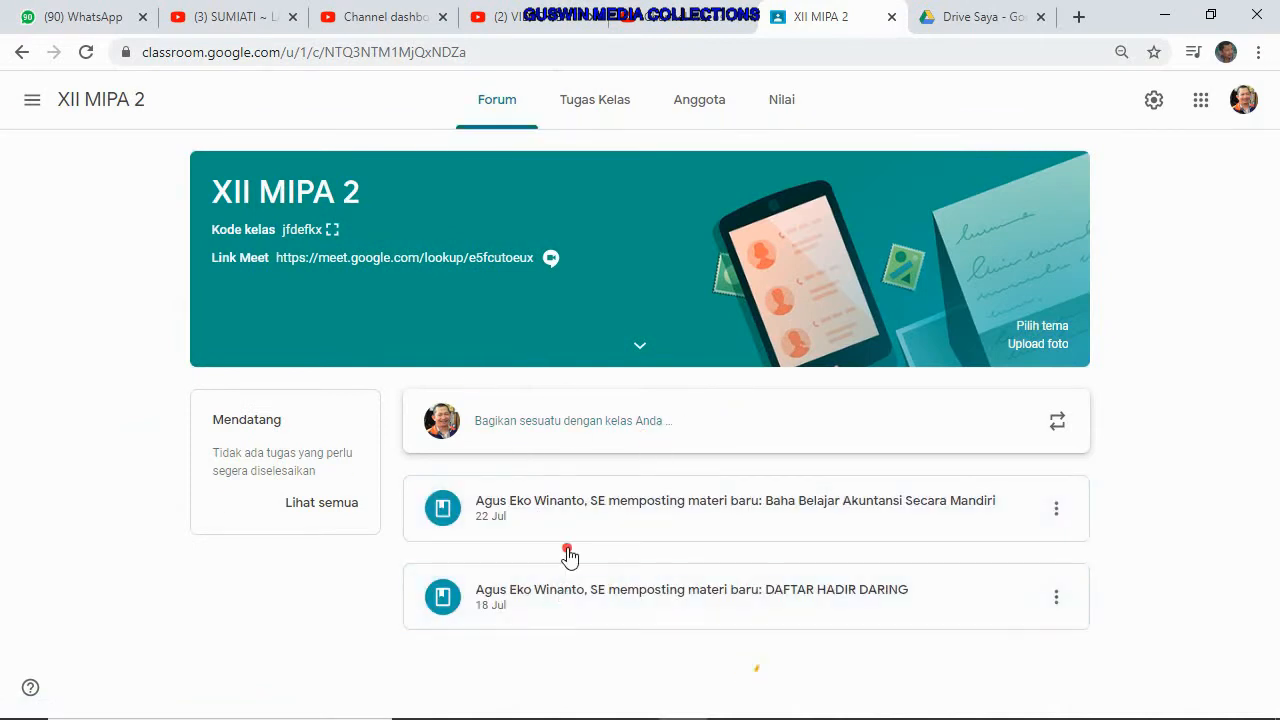
click(579, 120)
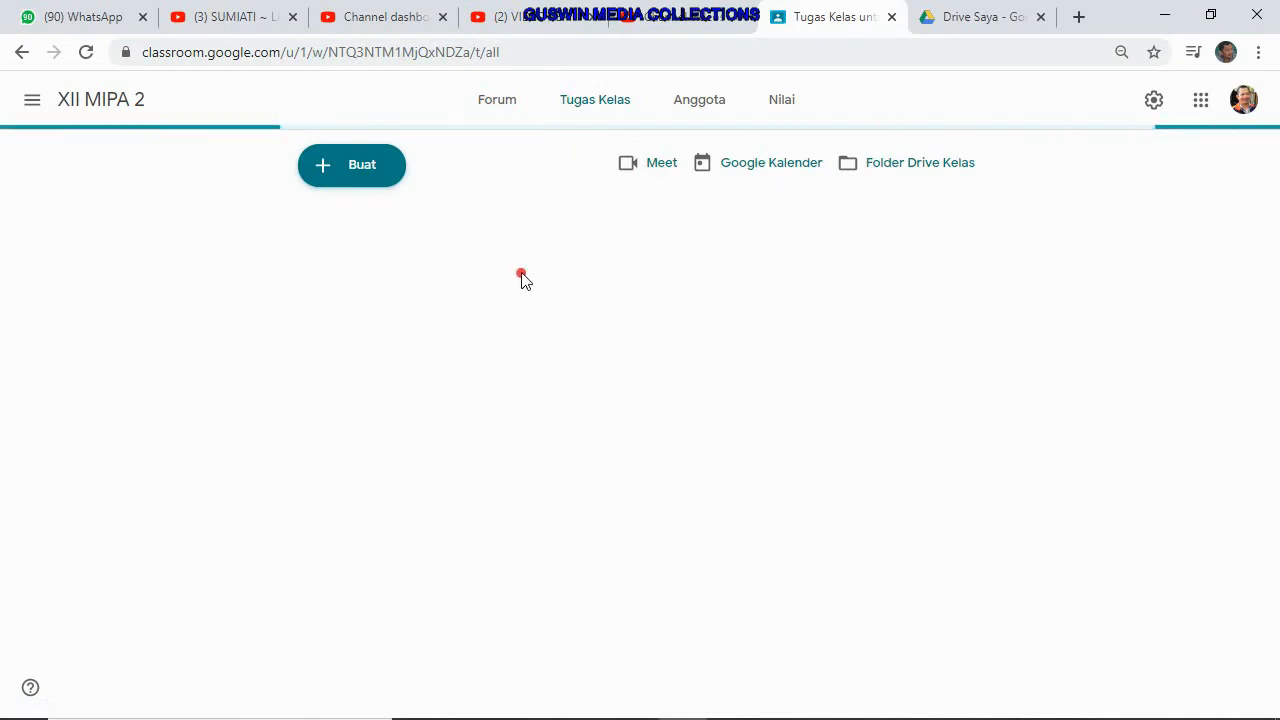
click(433, 293)
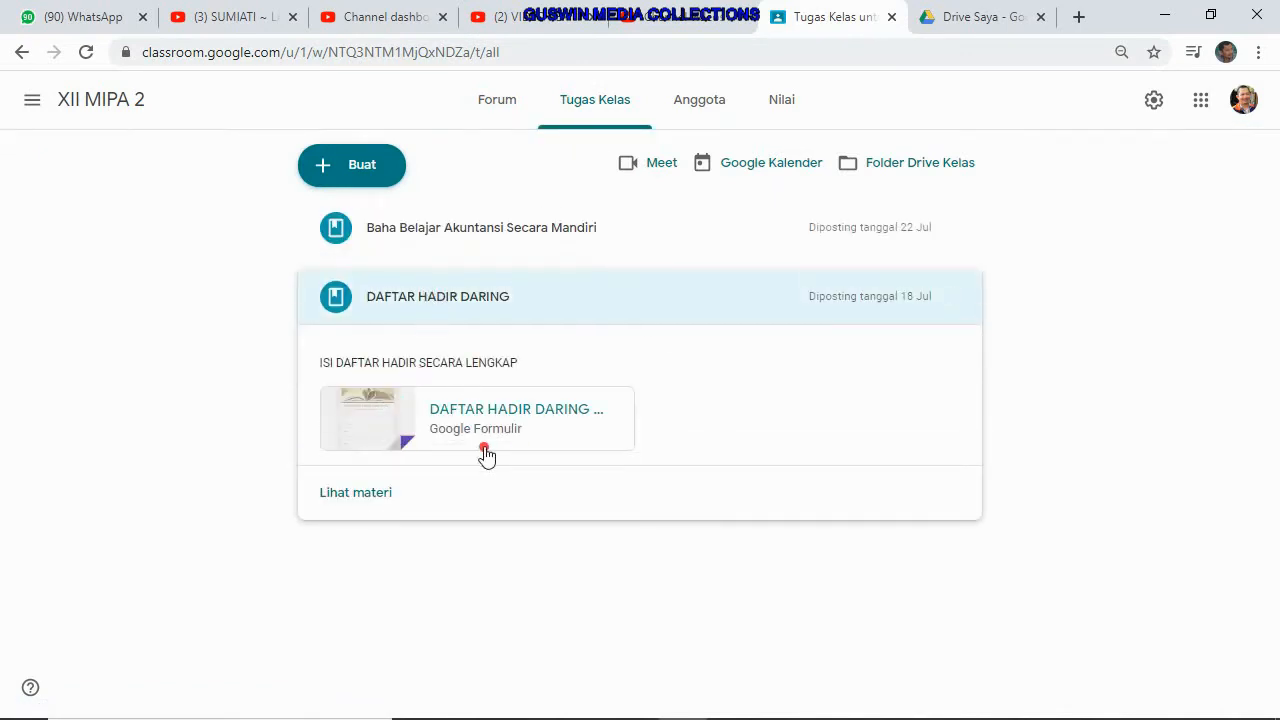
click(483, 423)
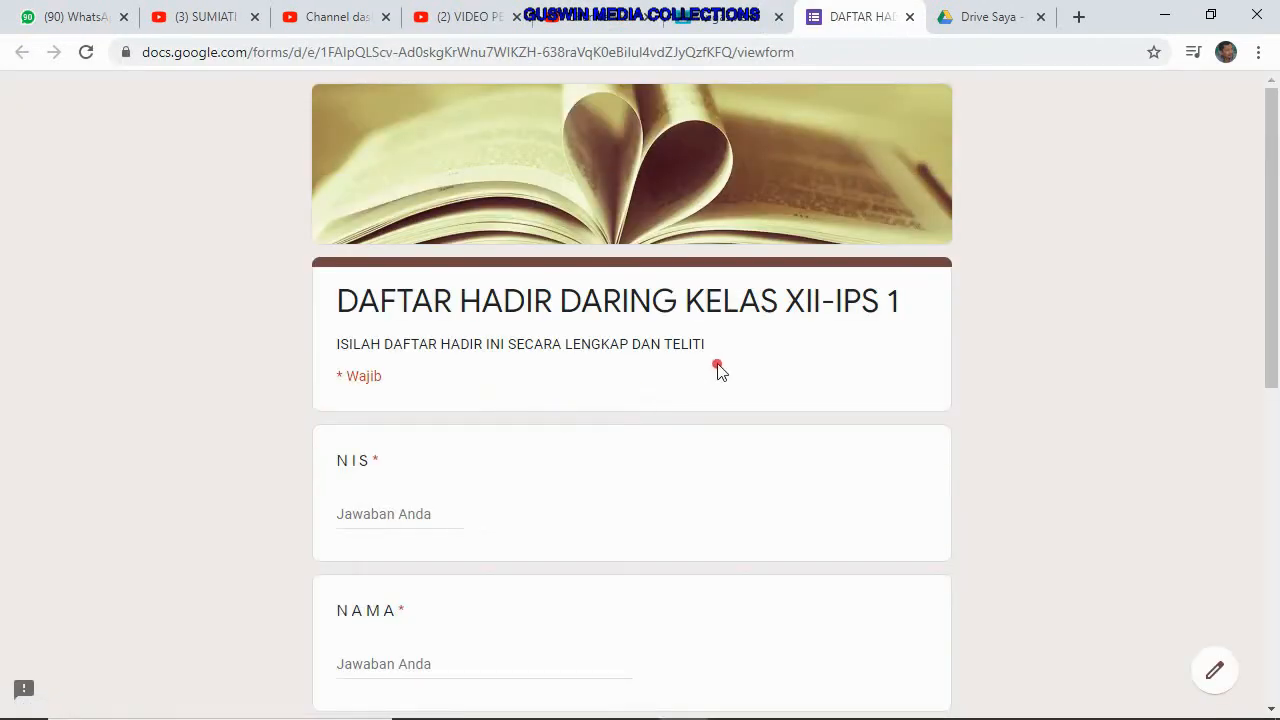
Compare the class named in the attendance form's title with the XII MIPA 2 classroom, review its questions, and close the form.
scroll(805, 385, down, 3)
scroll(795, 390, up, 3)
drag(790, 314, 903, 318)
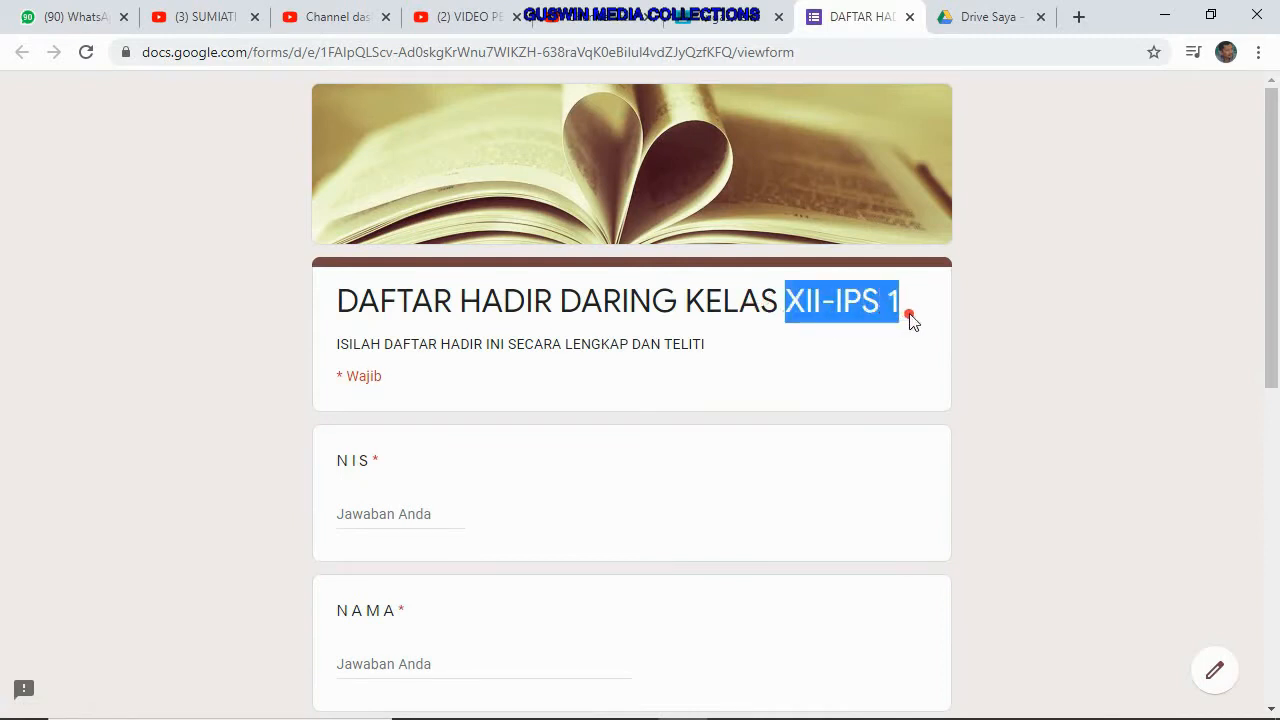
click(727, 18)
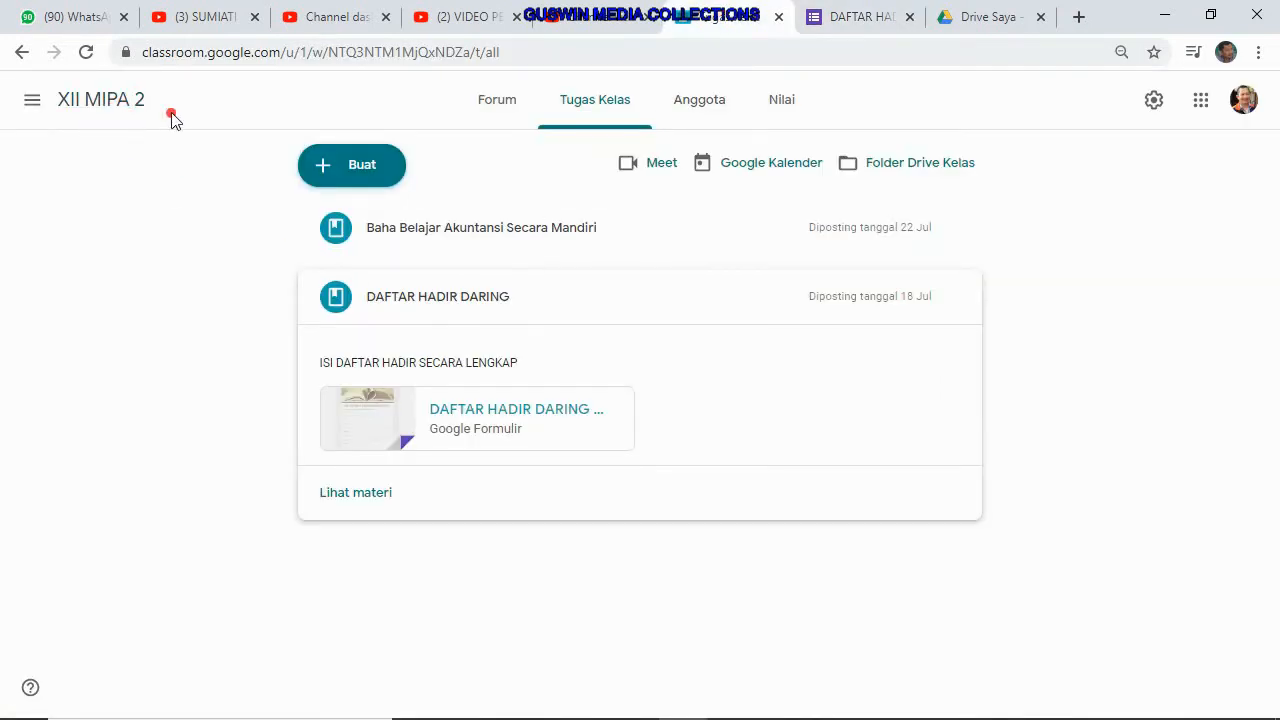
click(885, 18)
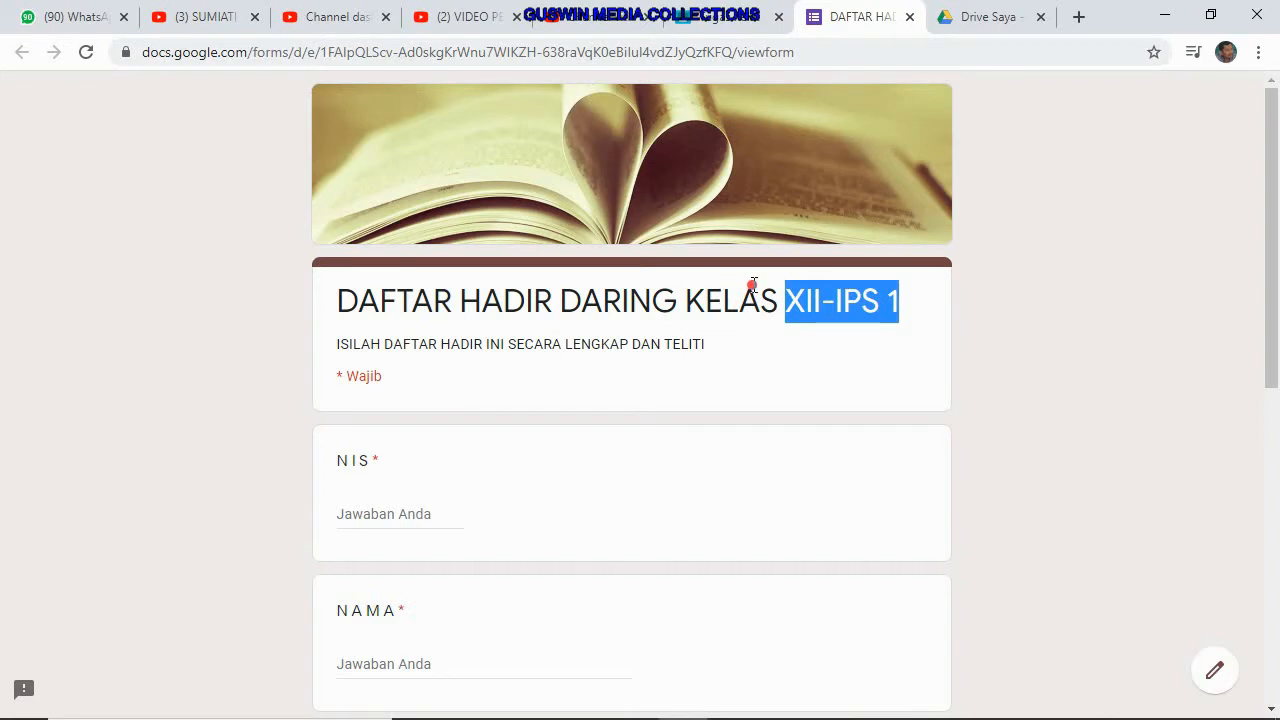
scroll(748, 329, down, 3)
scroll(743, 340, up, 3)
click(910, 20)
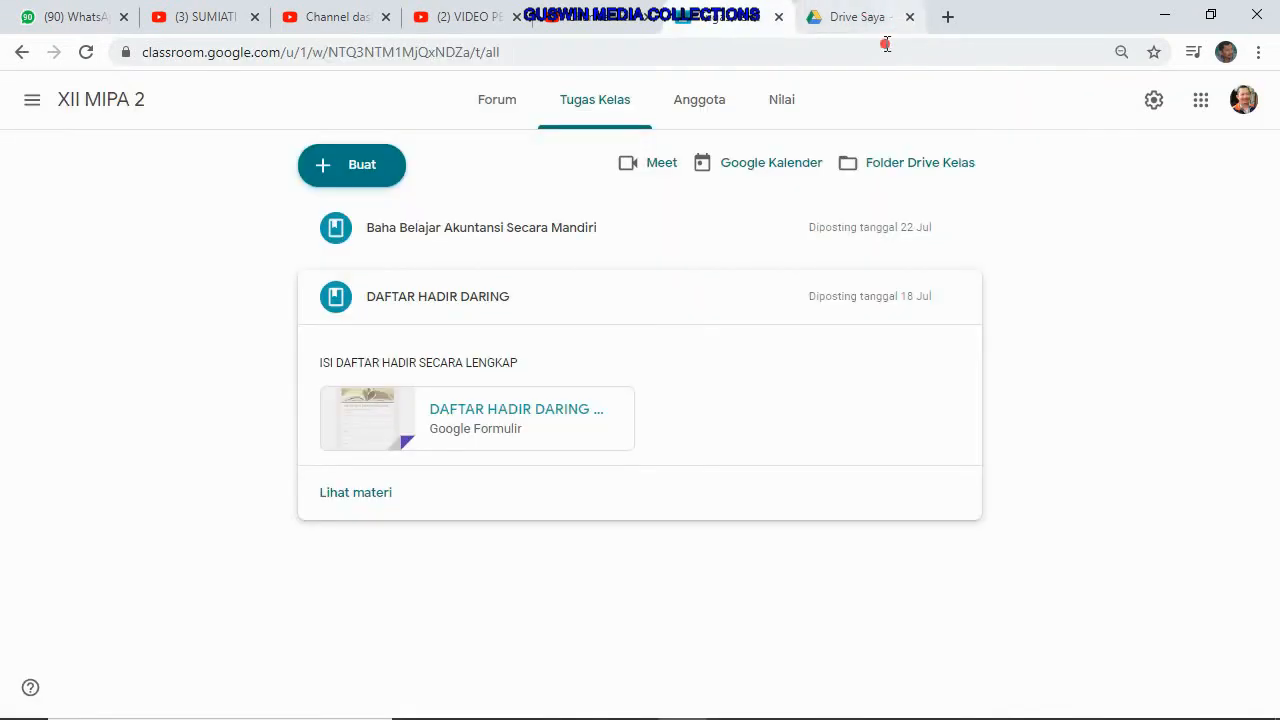
Go to the classwork page of the XII MIPA 1 class.
click(31, 101)
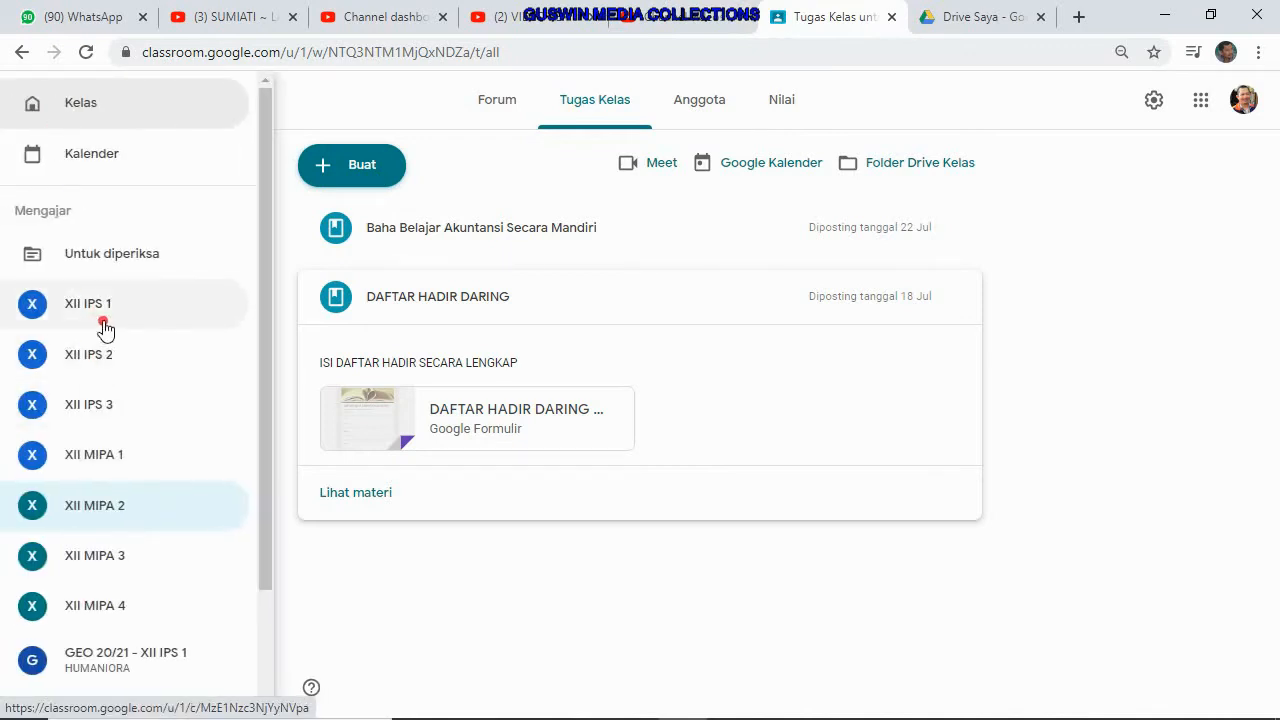
click(90, 454)
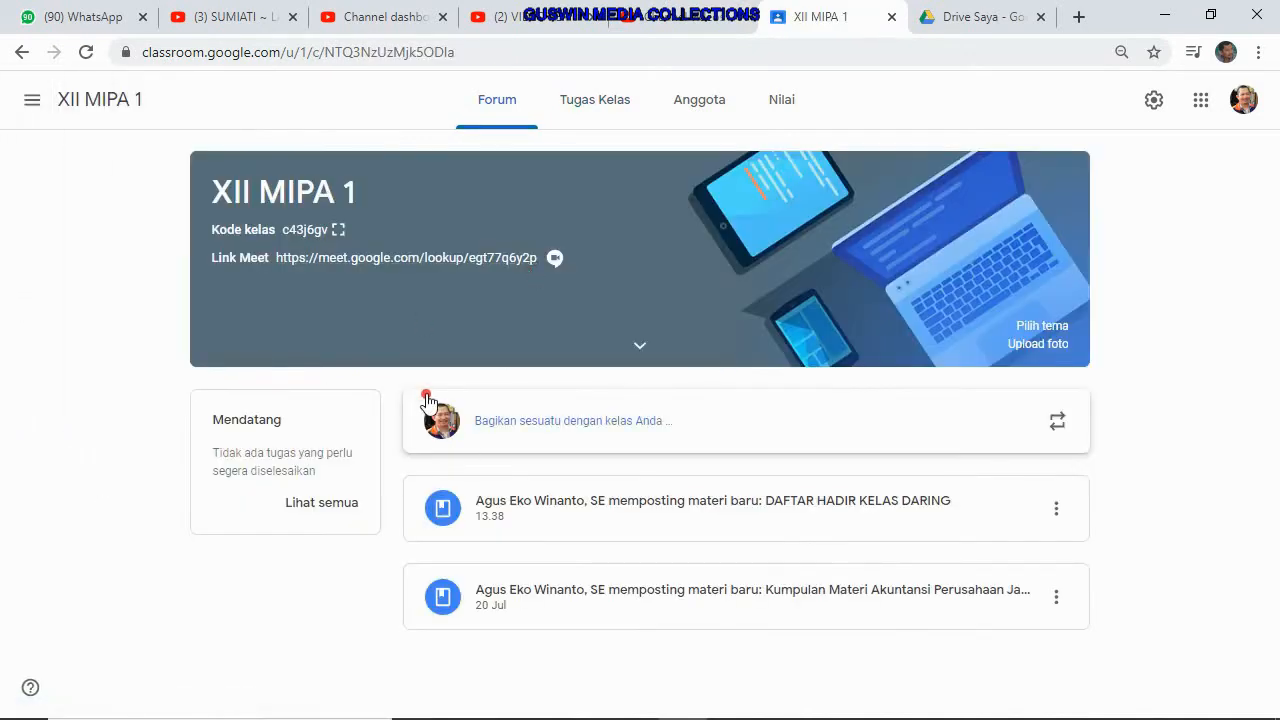
click(597, 112)
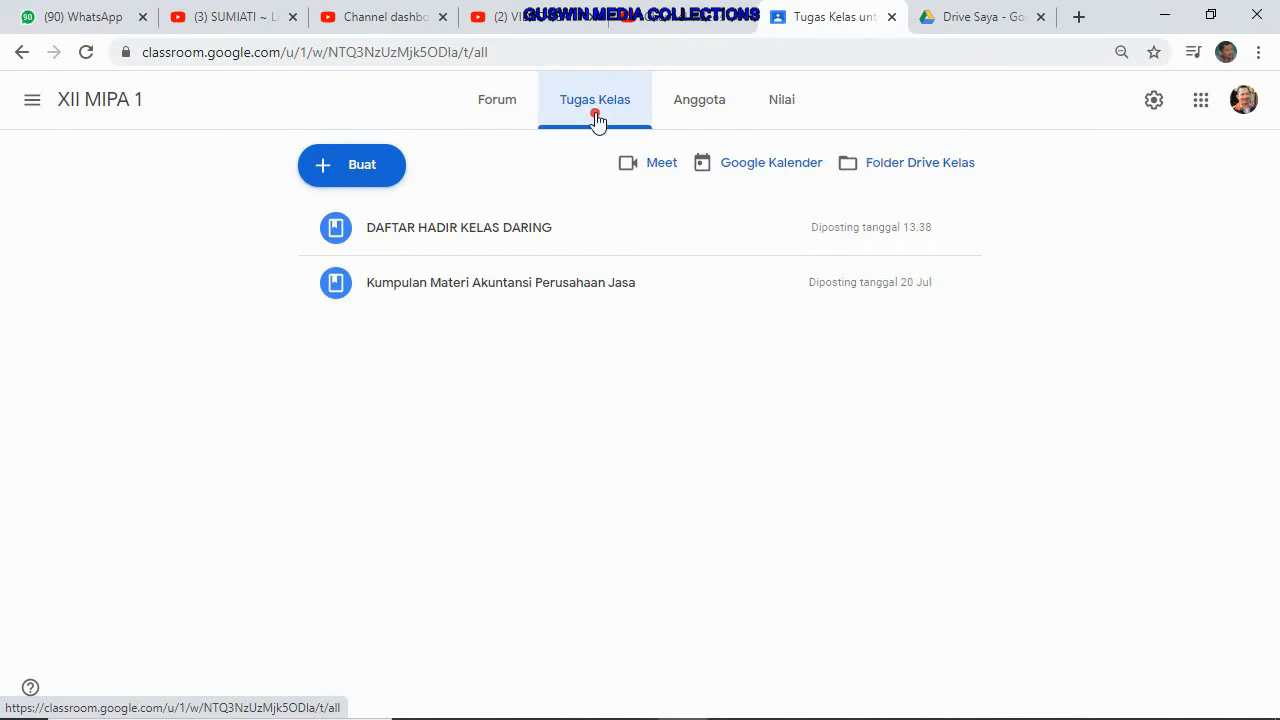
Start a new material for XII MIPA 1, view the file types that can be created for it, and close it unposted.
click(324, 168)
click(407, 355)
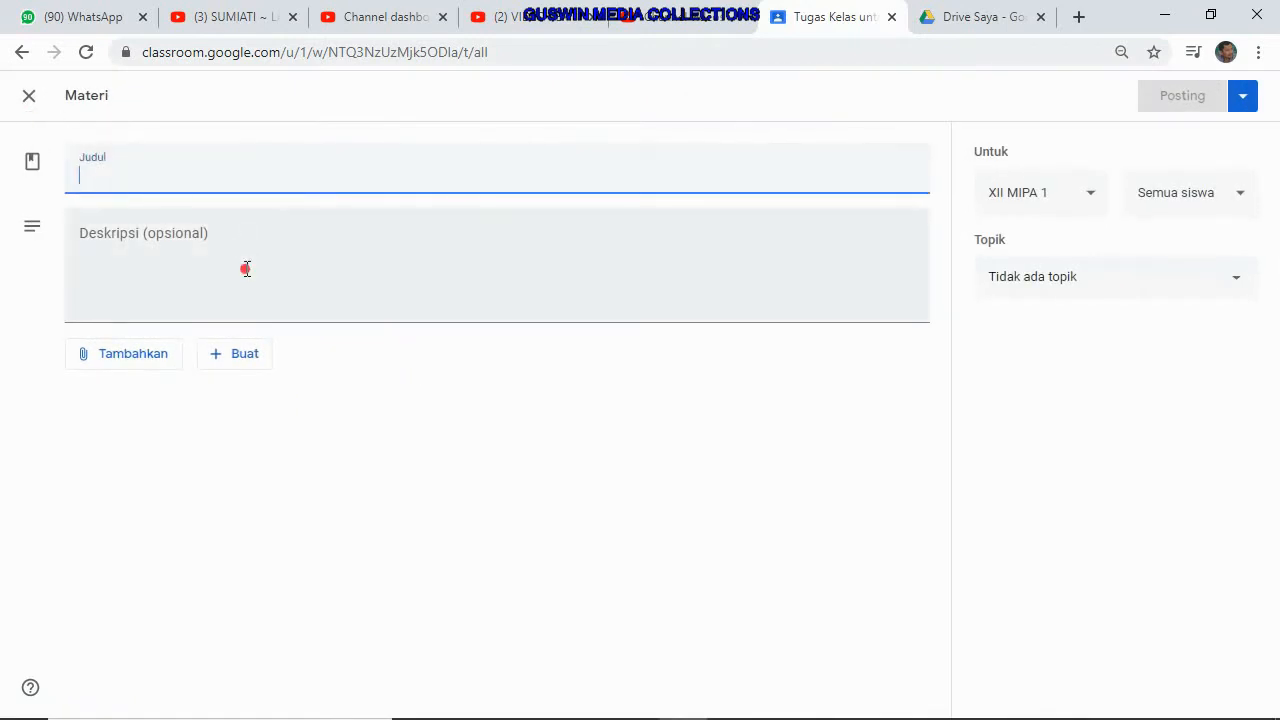
click(251, 363)
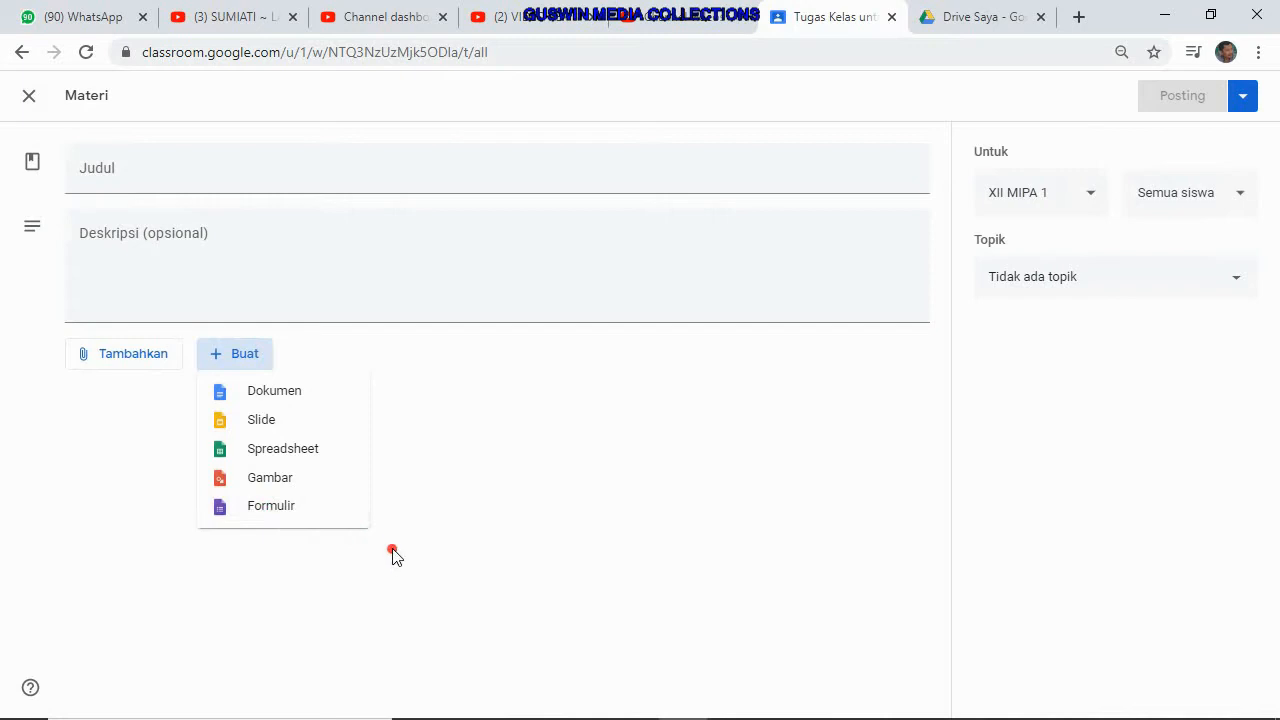
click(31, 97)
click(31, 97)
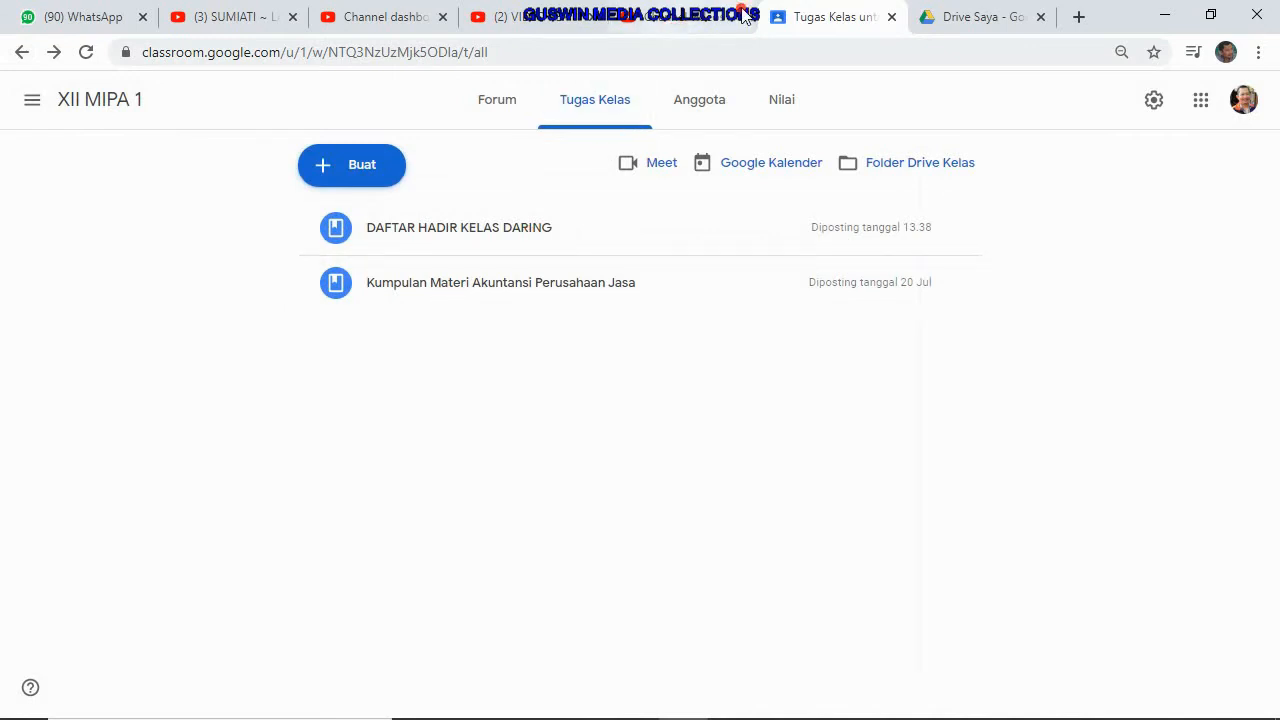
Open the XII IPS 1 class and look through the posts in its forum.
click(40, 100)
click(108, 314)
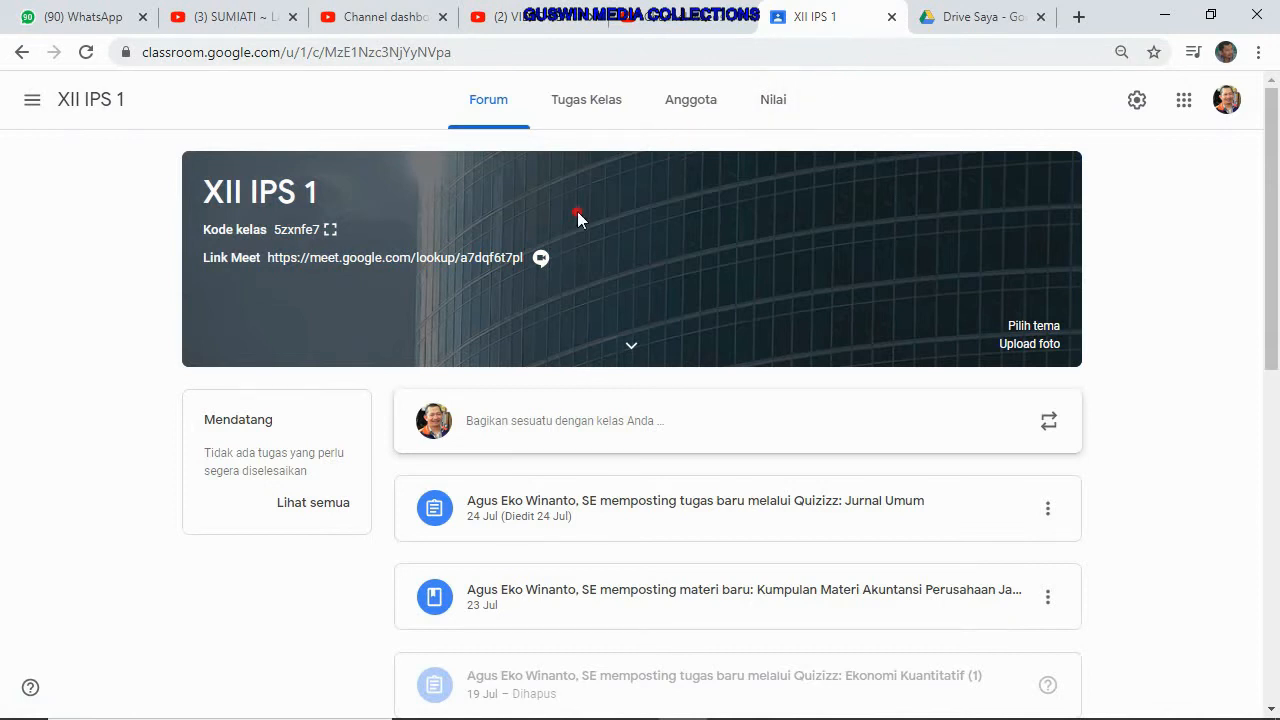
scroll(580, 220, down, 4)
scroll(524, 248, up, 4)
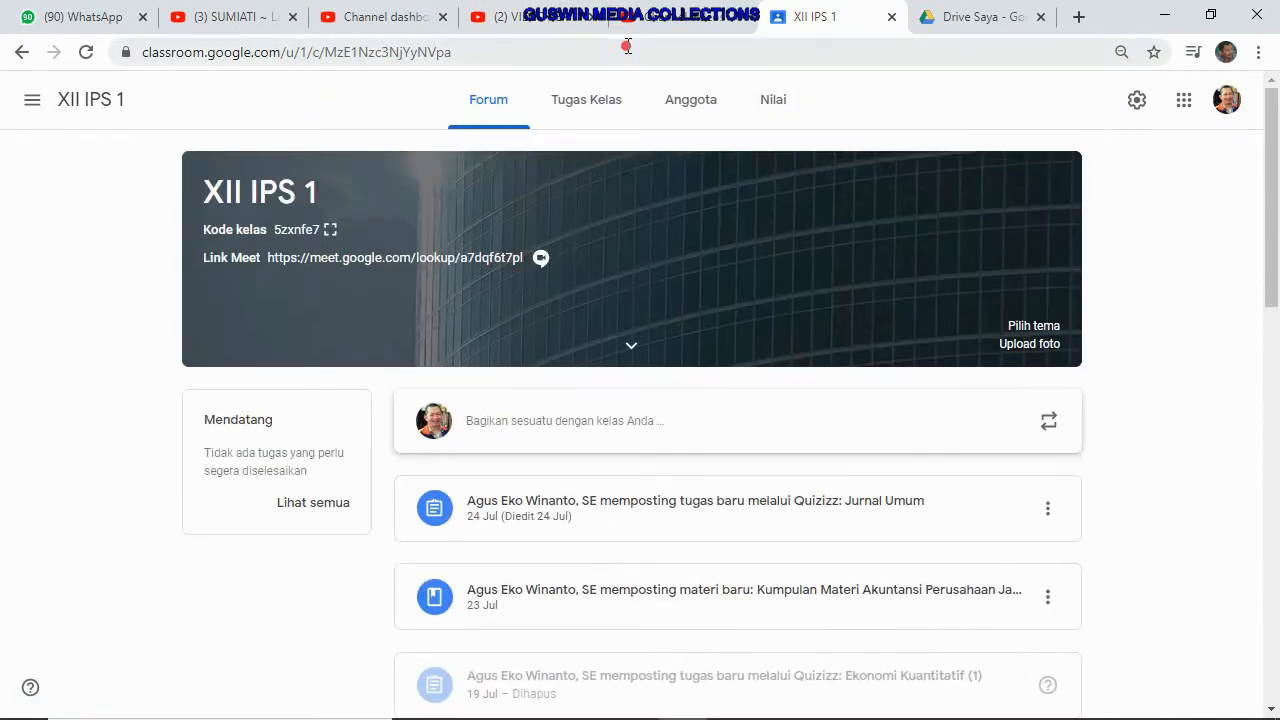
Switch to Google Drive and open the DAFTAR HADIR XII-MIPA 4 form in the form editor.
click(968, 18)
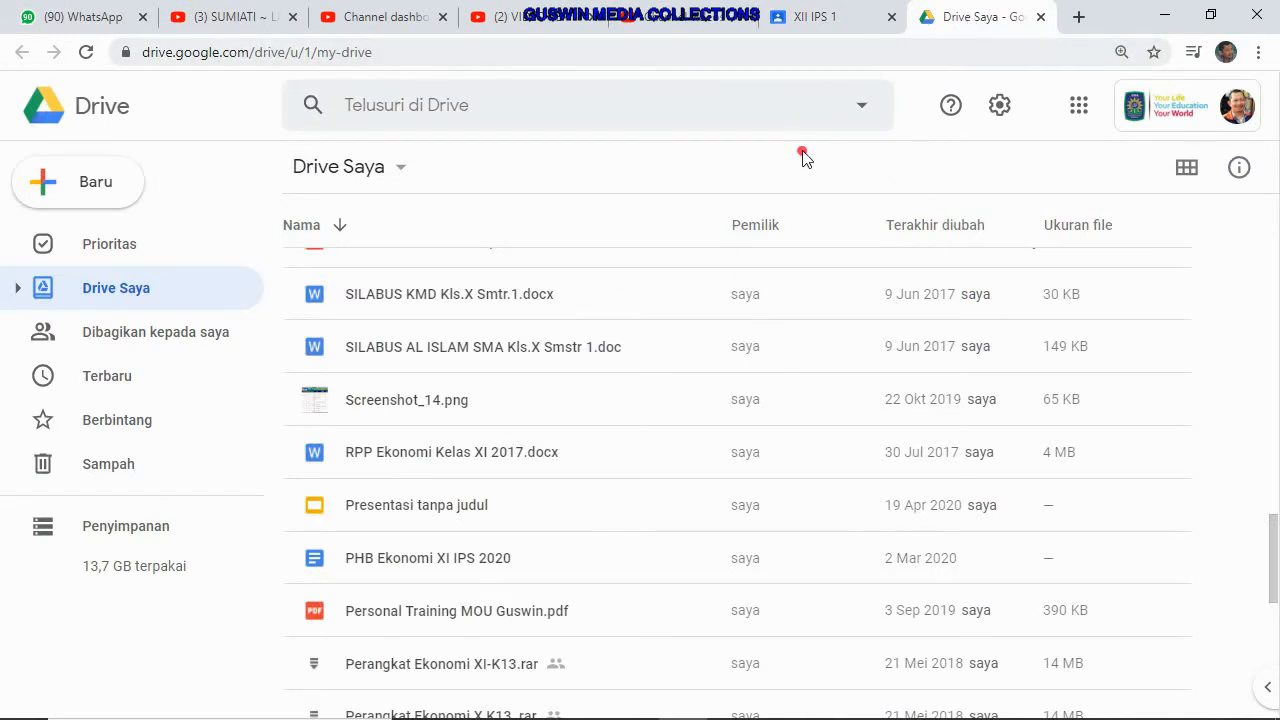
scroll(886, 201, up, 15)
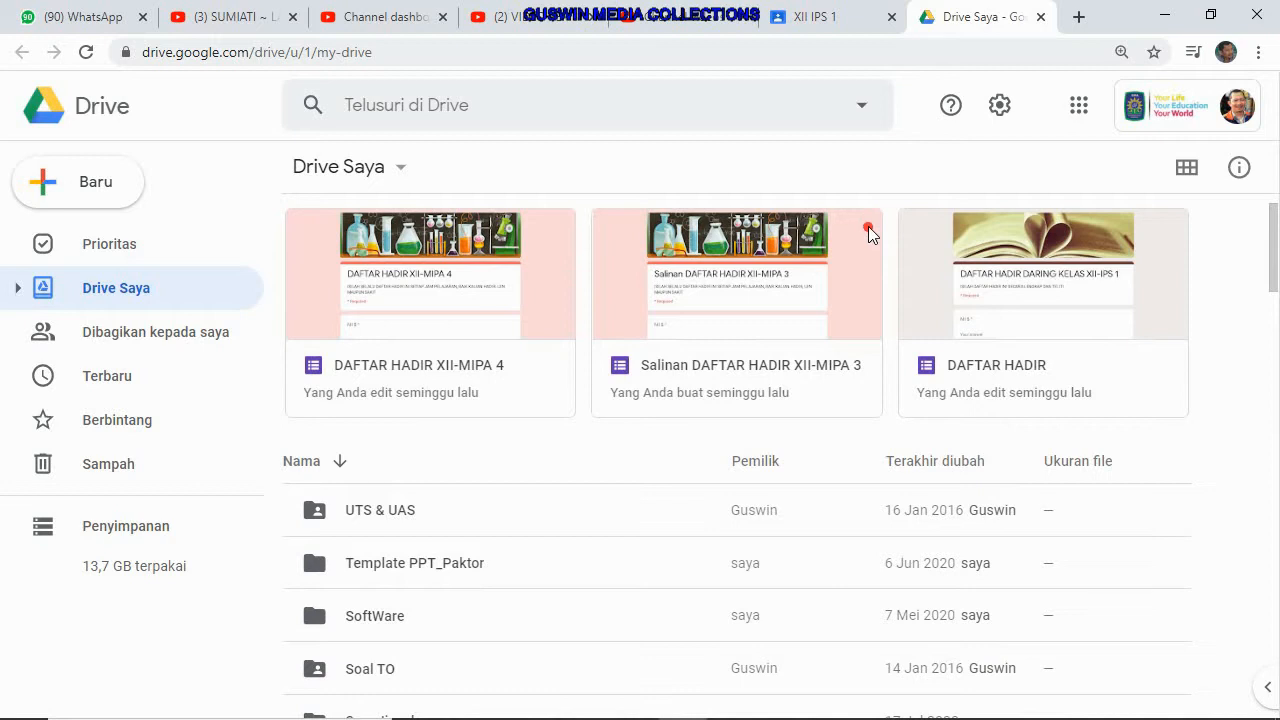
double_click(428, 282)
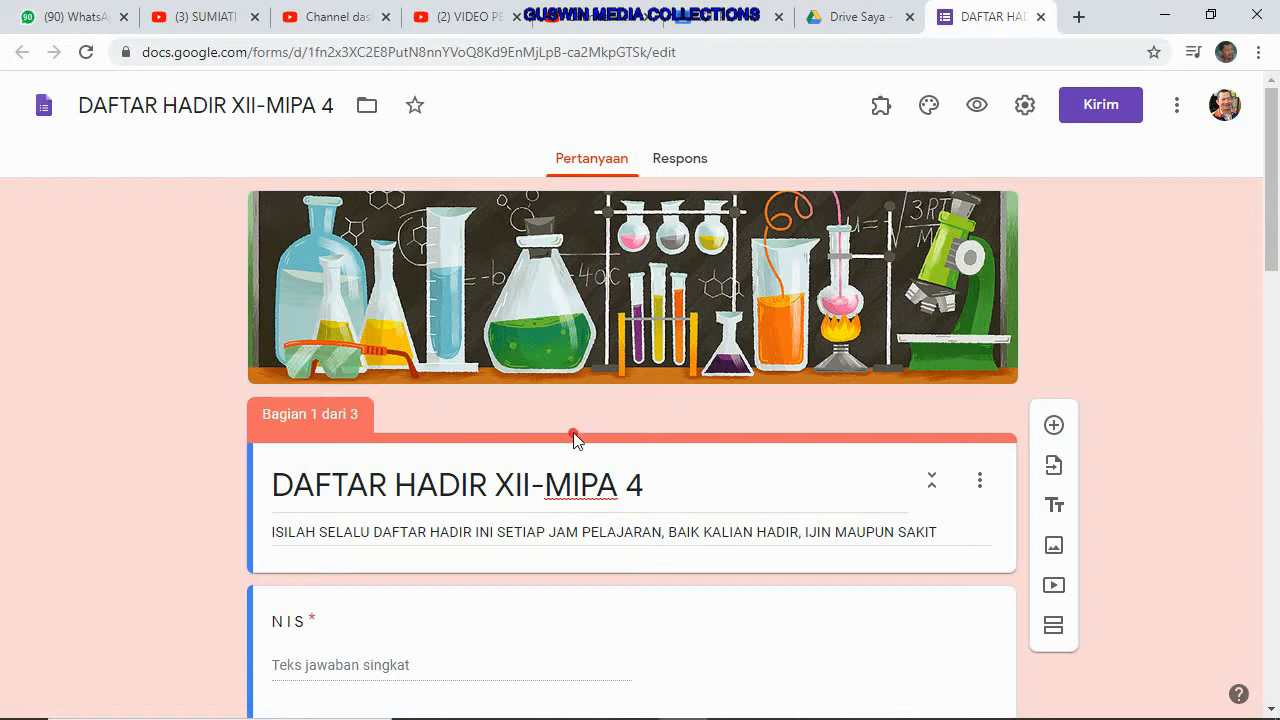
Return to Google Classroom, view the form attached to DAFTAR HADIR KELAS XII-MIPA 4 in the XII MIPA 4 classwork, and close it.
click(710, 18)
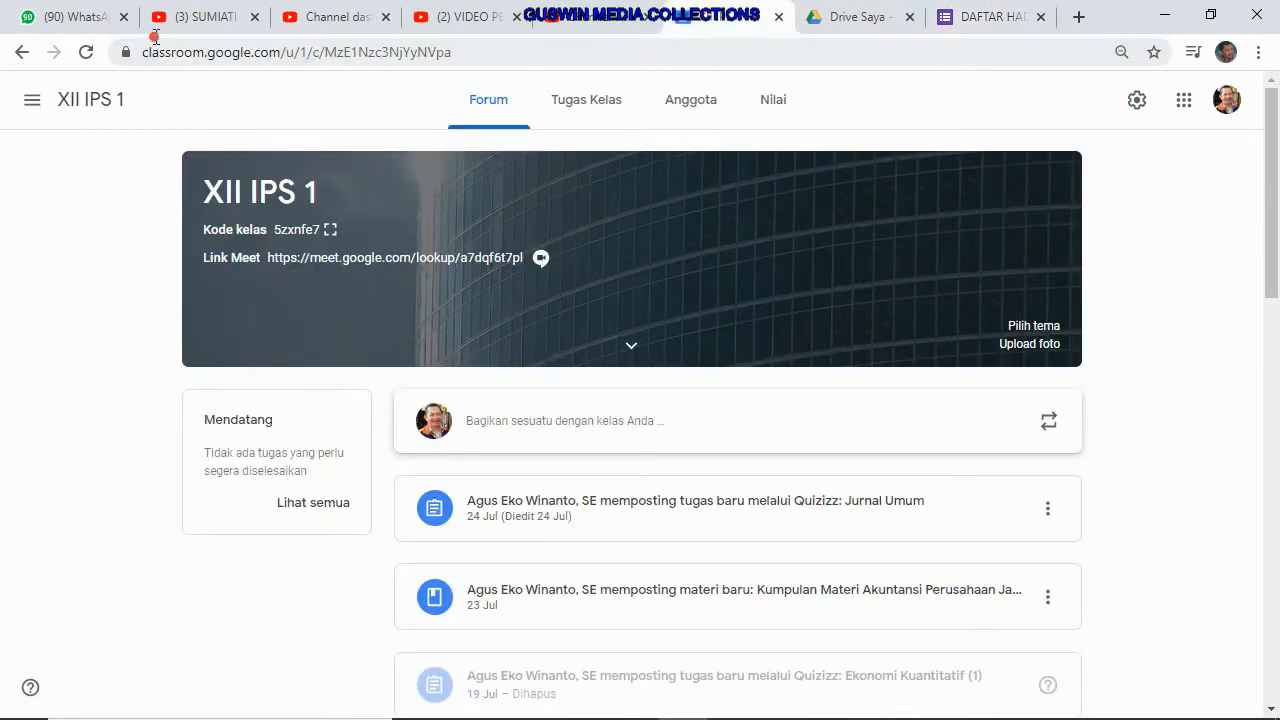
click(30, 101)
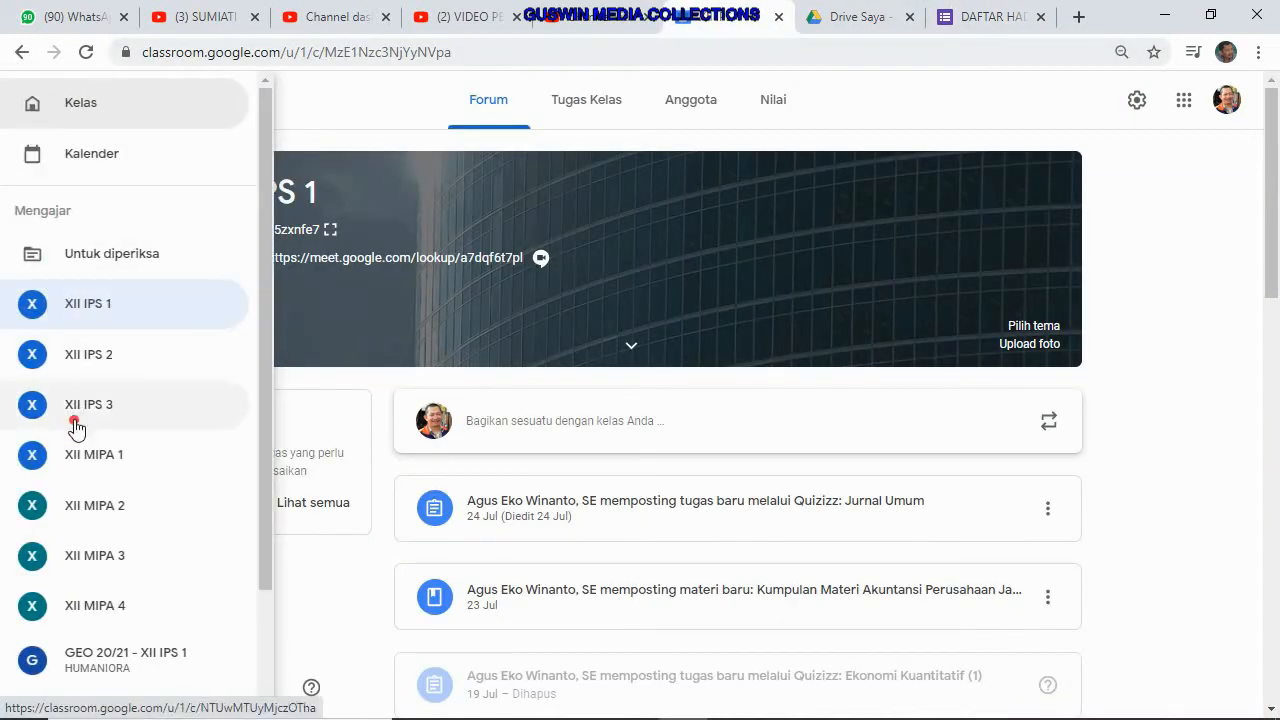
click(106, 605)
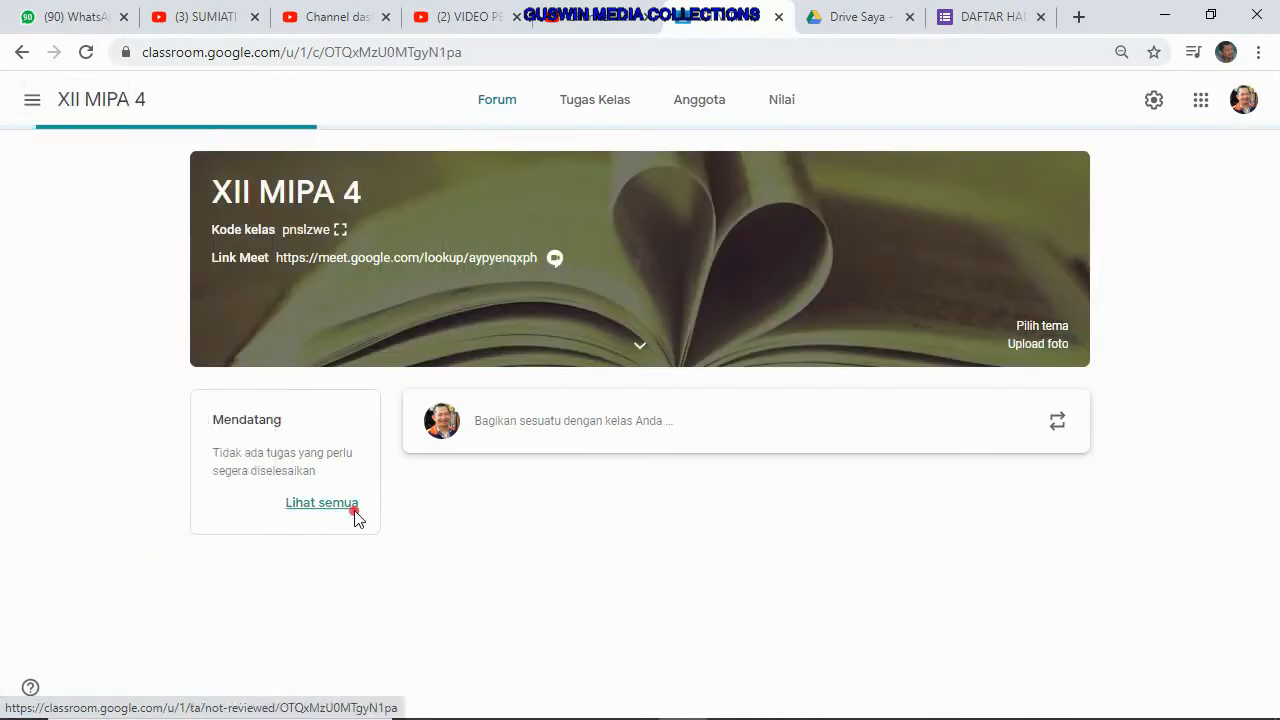
click(595, 100)
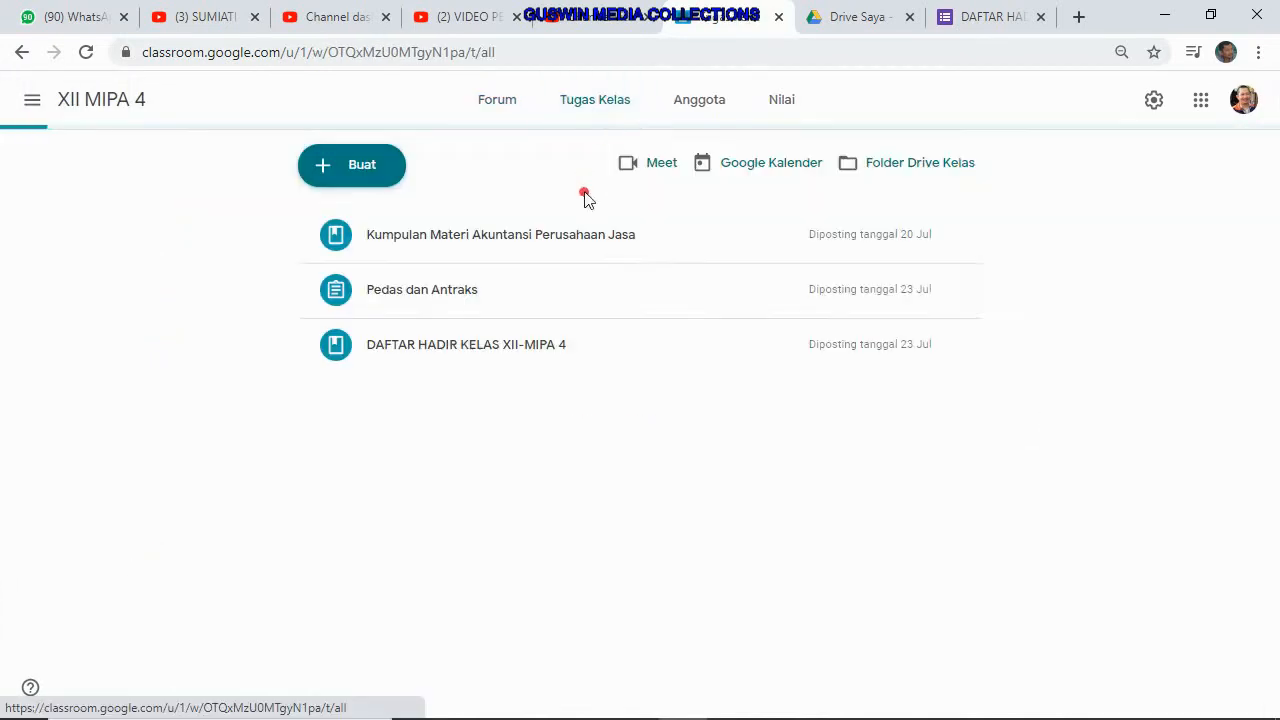
click(494, 350)
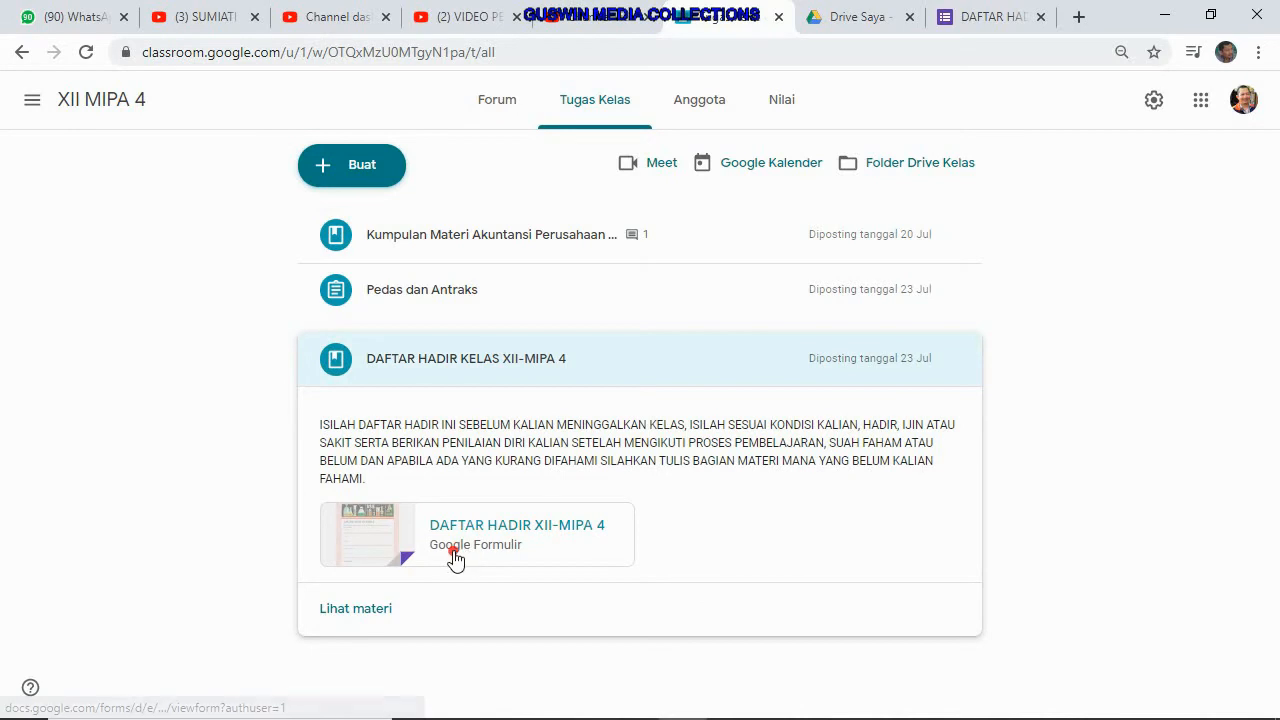
click(453, 550)
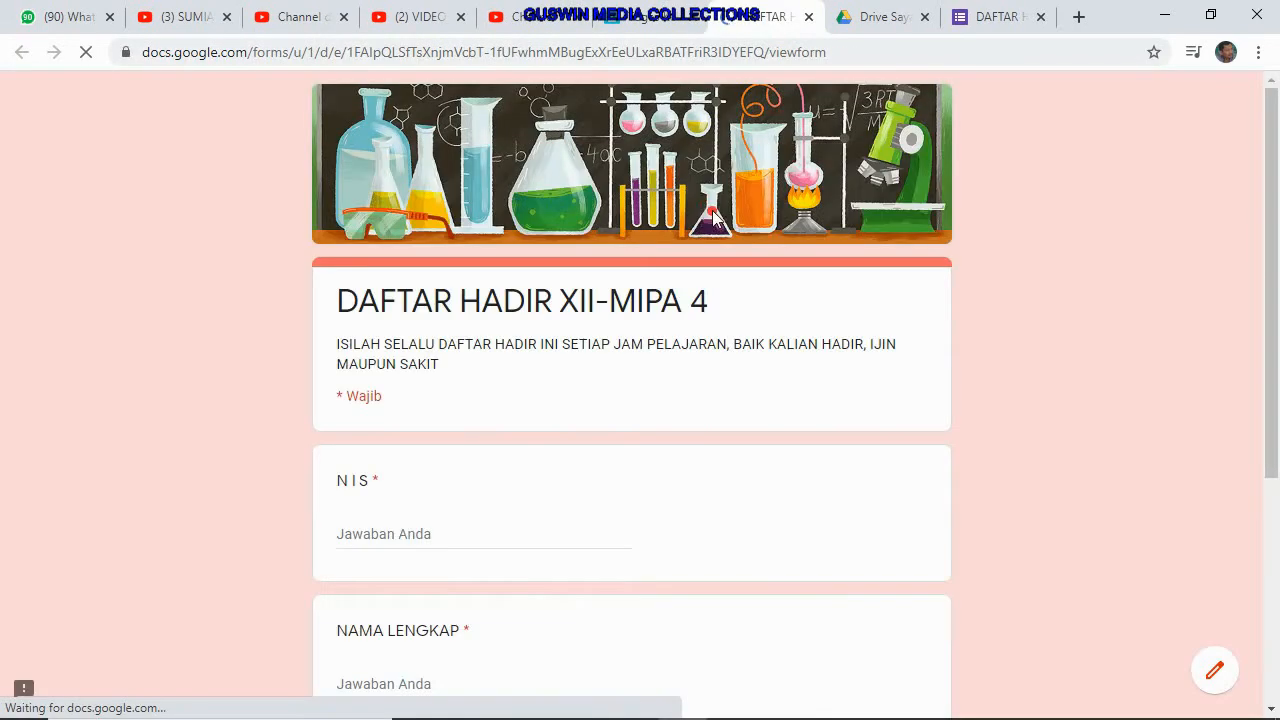
click(808, 17)
View the form attached to DAFTAR HADIR DARING in the XII IPS 2 classwork to check its title, and close it.
click(30, 103)
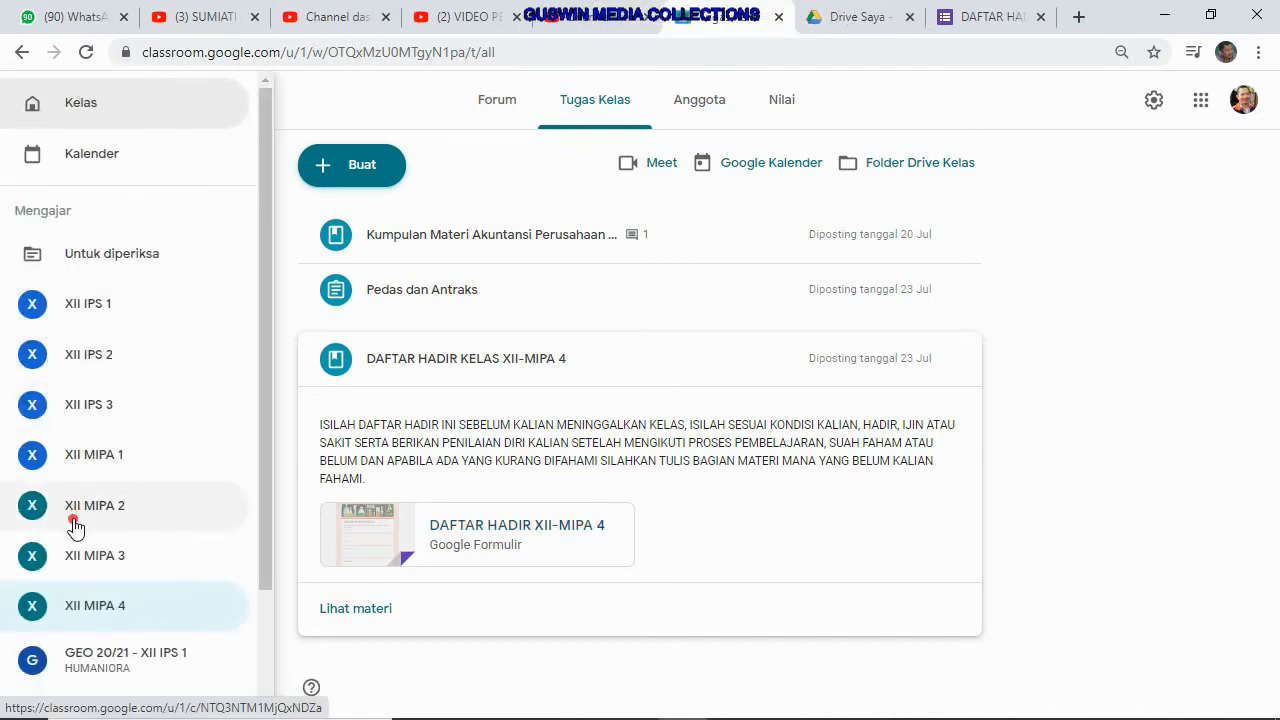
click(89, 362)
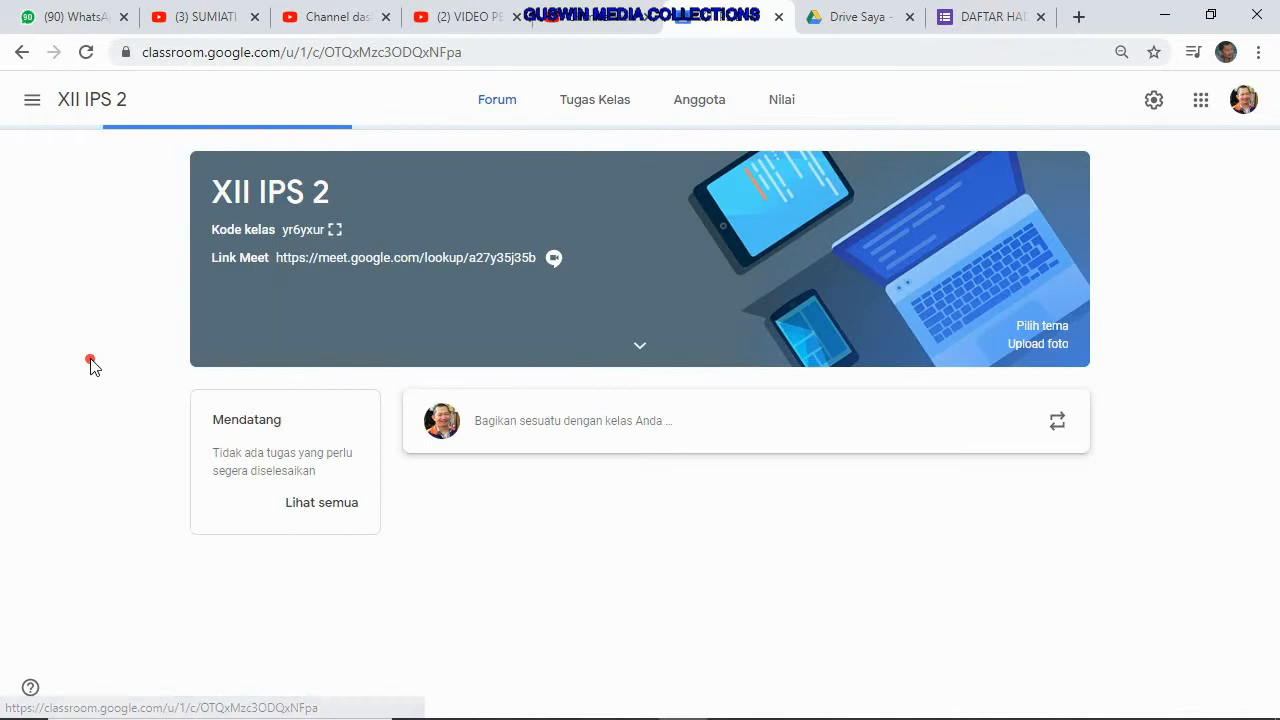
click(603, 100)
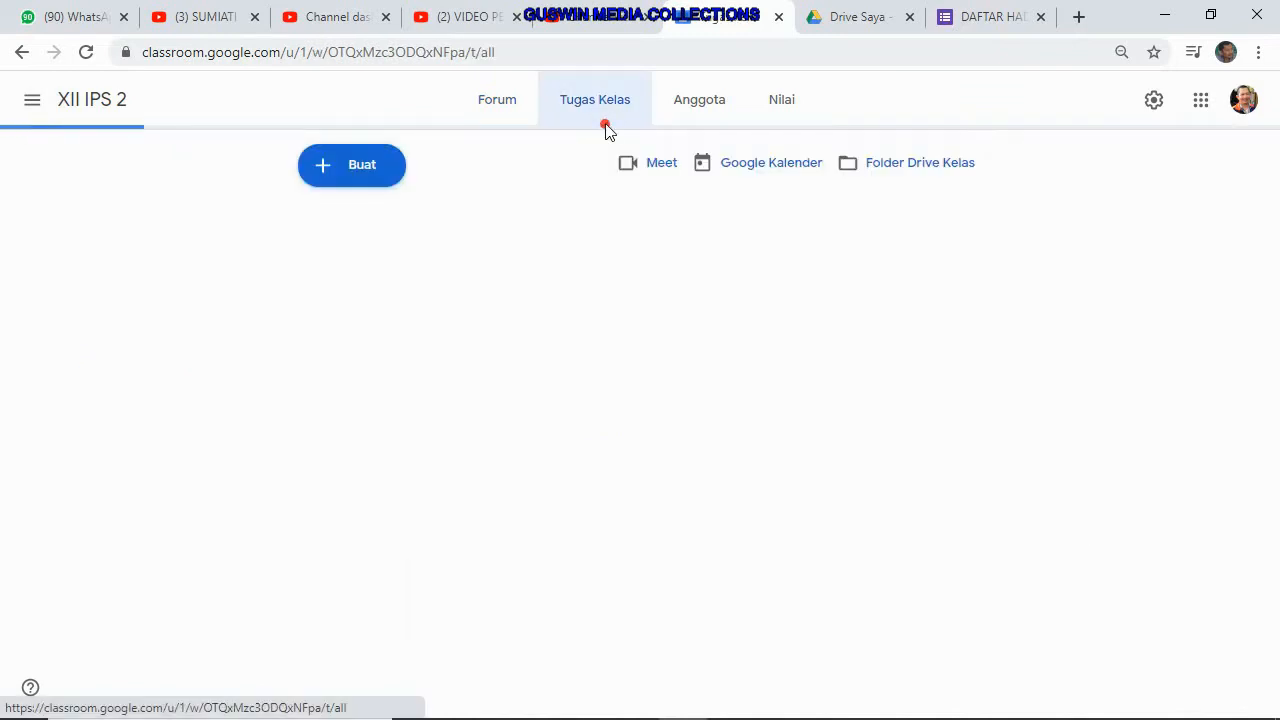
click(508, 247)
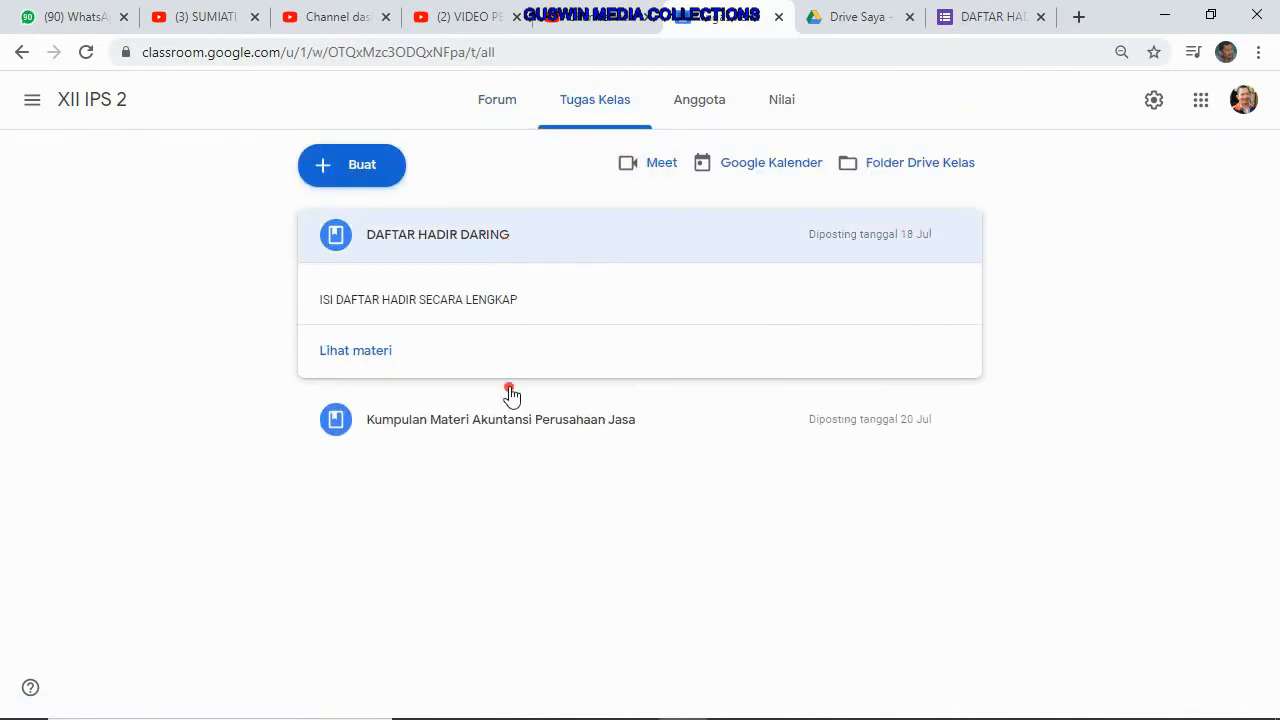
click(493, 366)
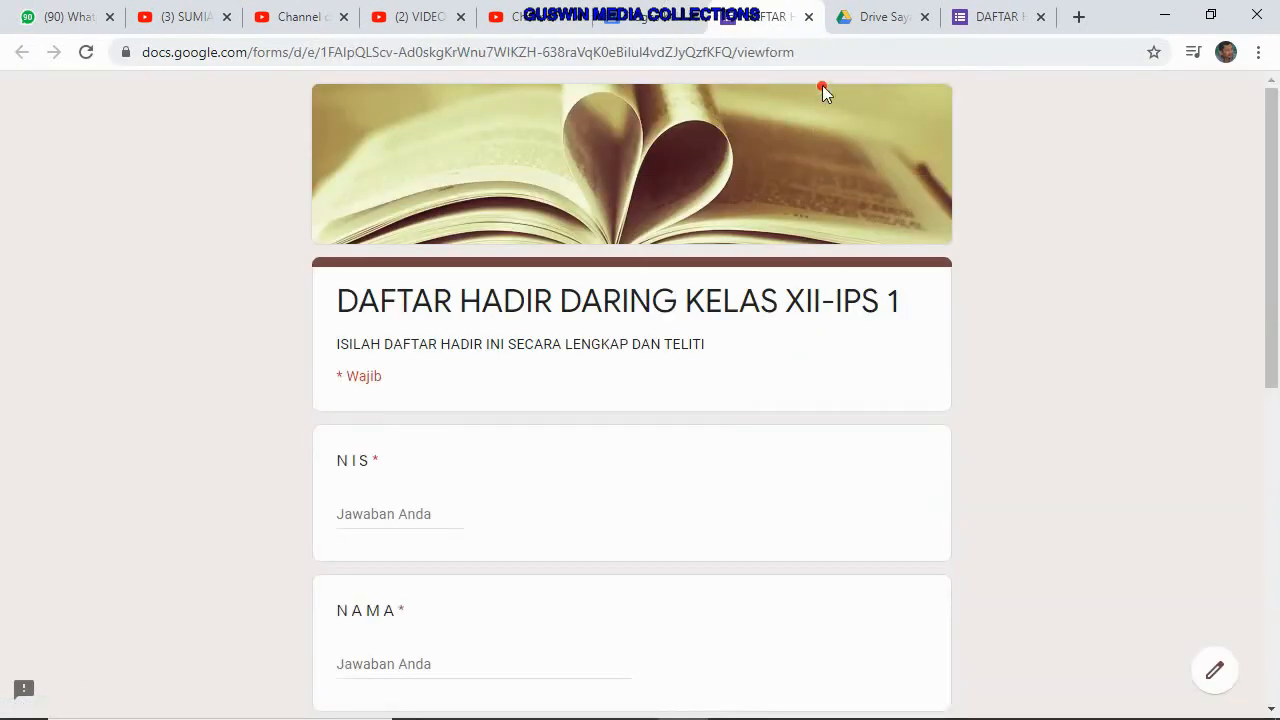
click(808, 16)
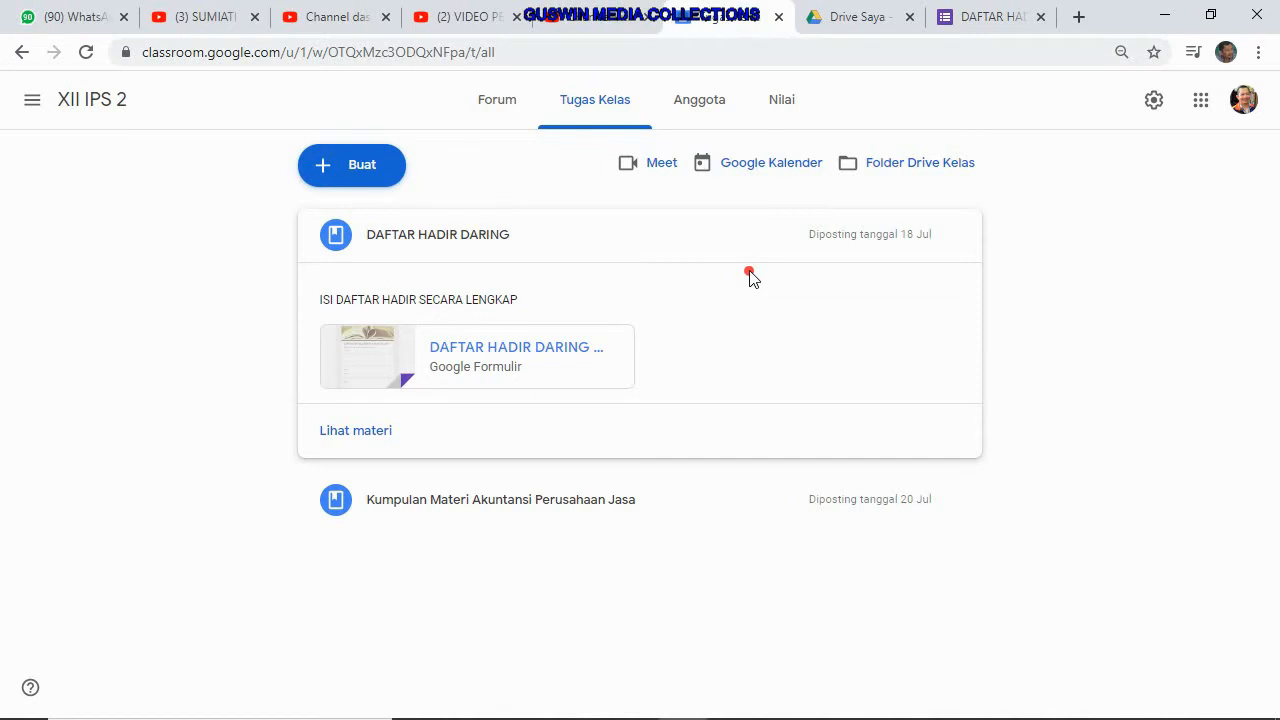
Bring up the list of taught classes alongside the XII IPS 2 classwork.
click(33, 99)
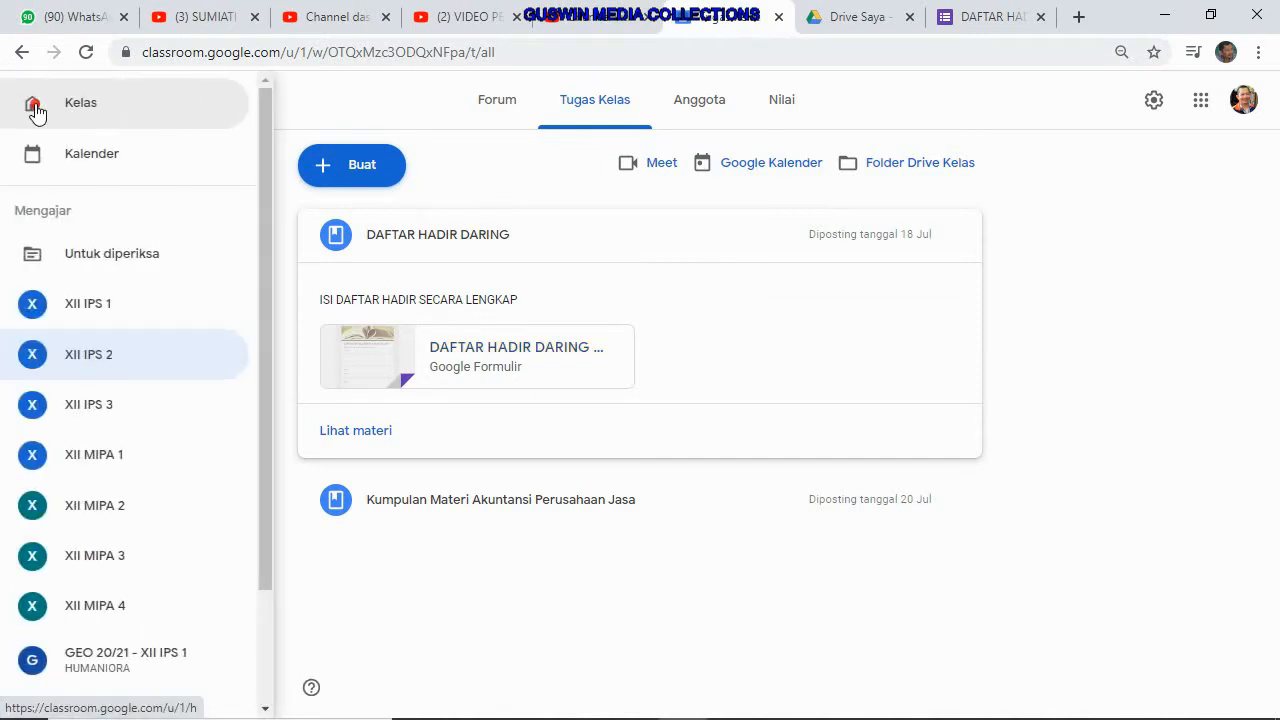
click(100, 355)
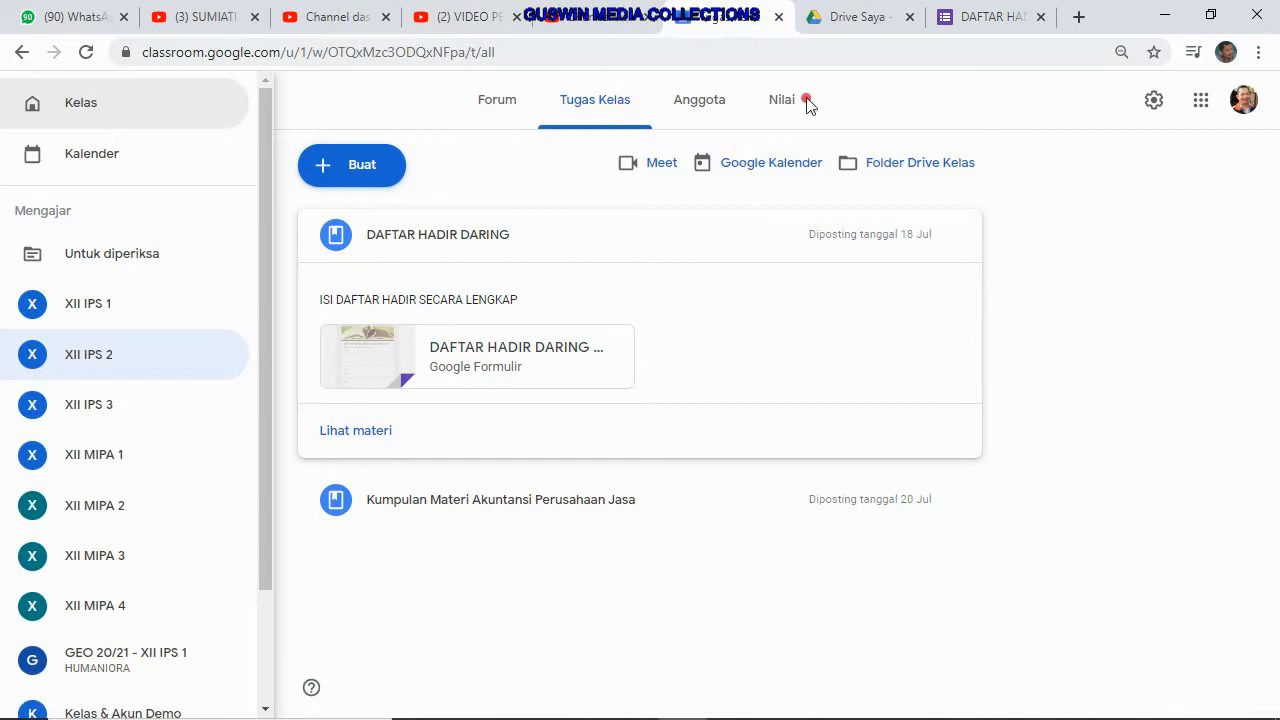
Close the Drive and attendance form tabs and return to the Google Classroom overview of all classes.
click(909, 17)
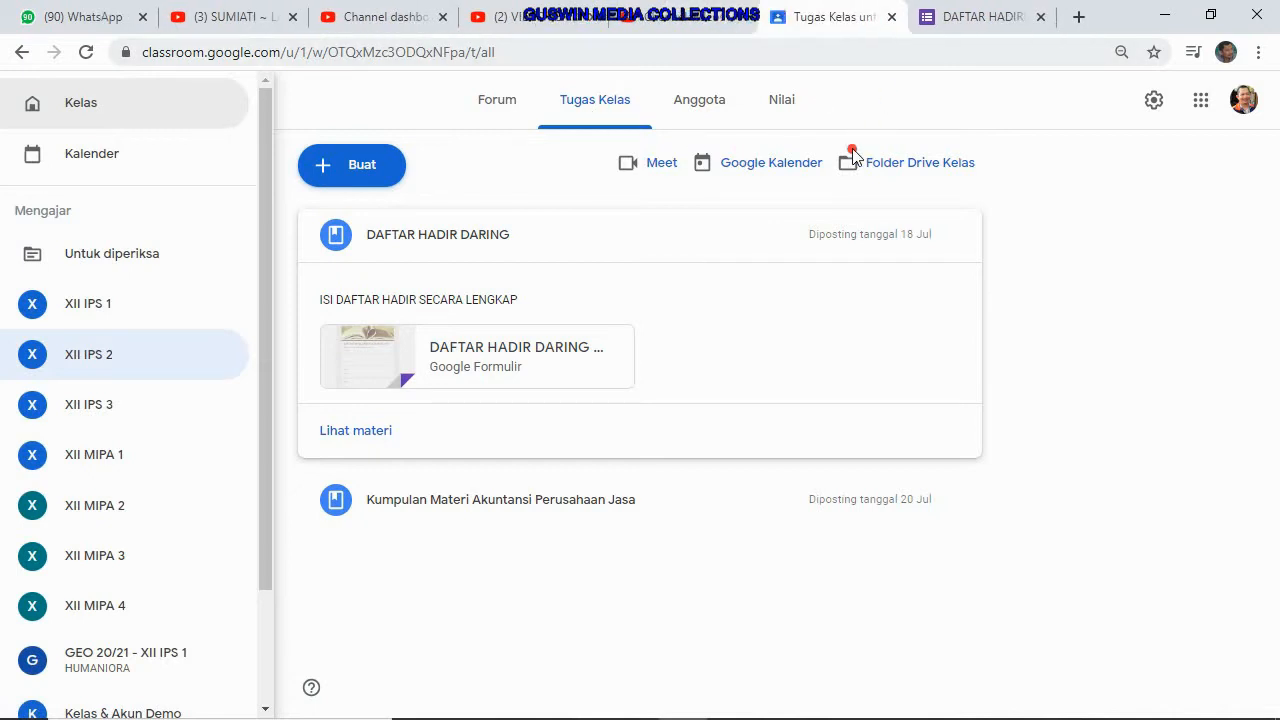
click(1040, 17)
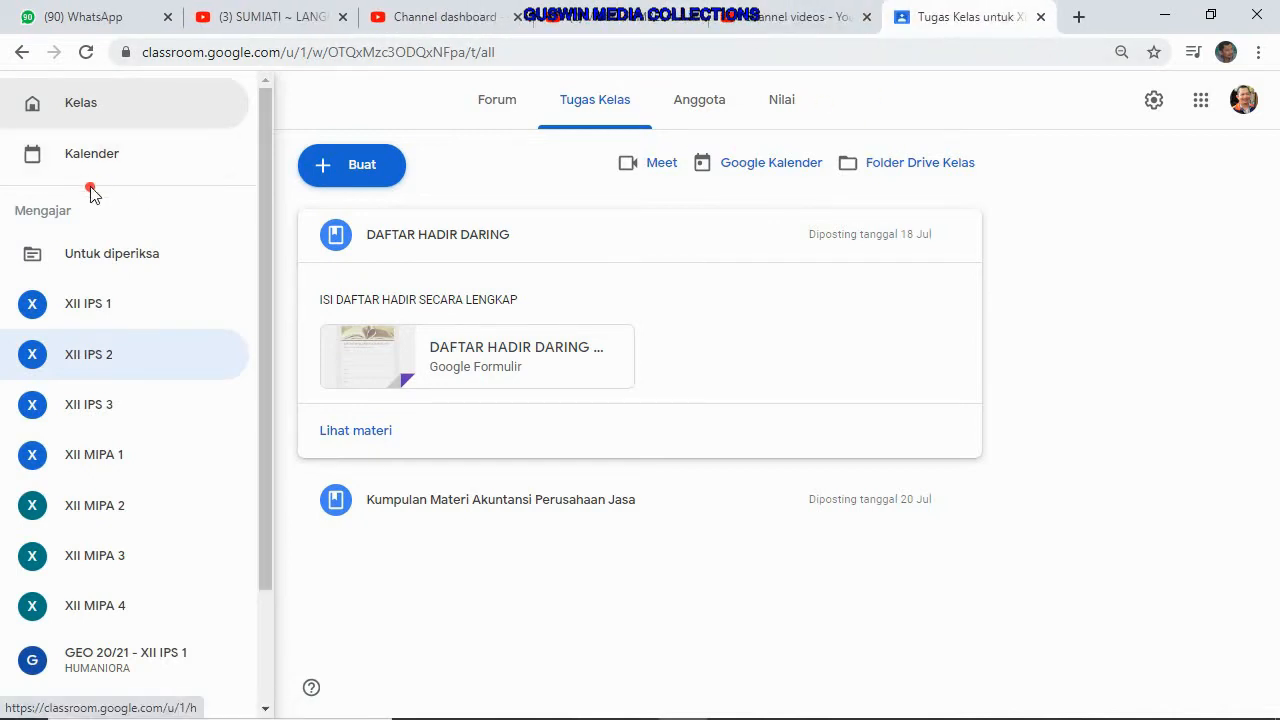
click(70, 122)
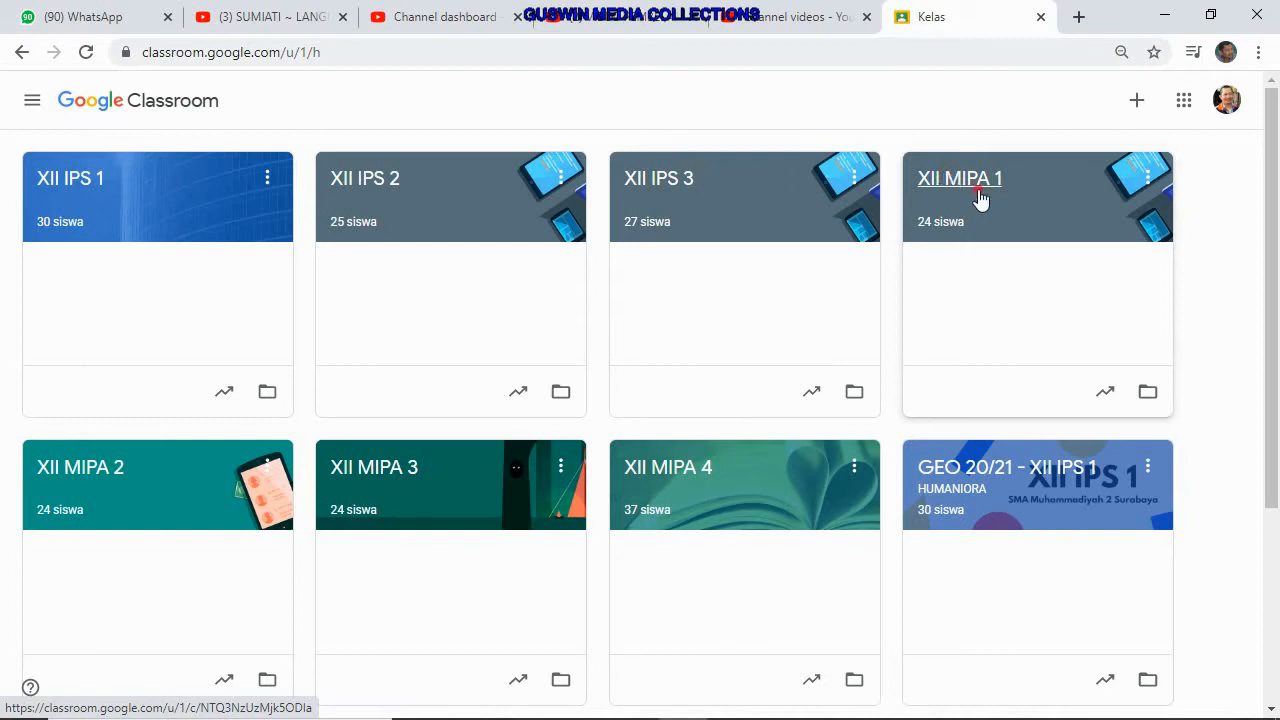
Switch to Google Drive and make a copy of the DAFTAR HADIR XII-MIPA 1 form.
click(1186, 101)
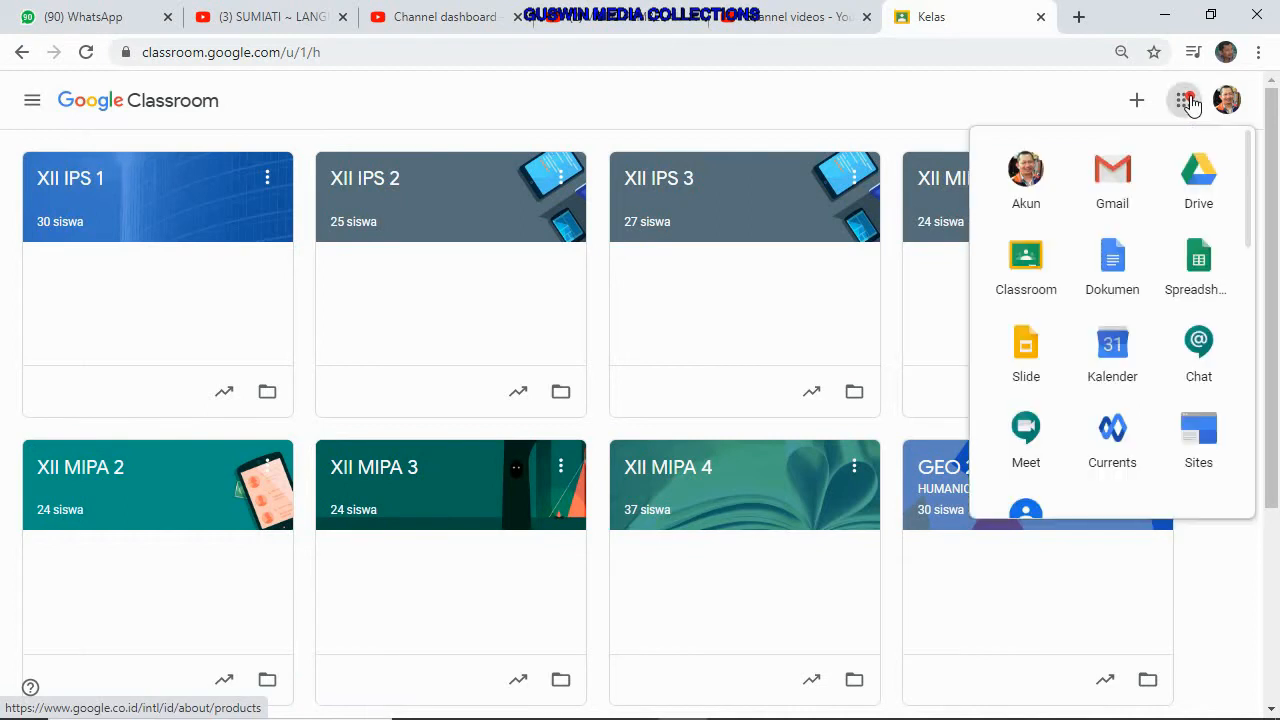
click(1199, 175)
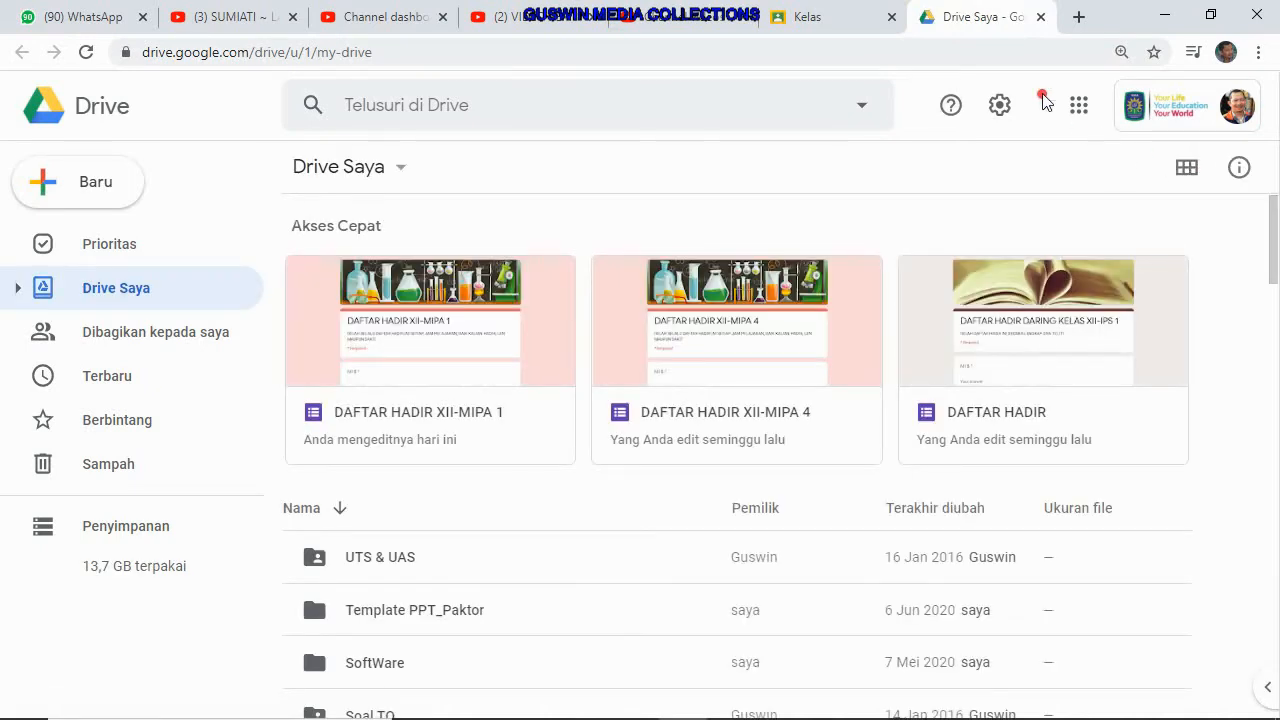
click(453, 365)
click(445, 362)
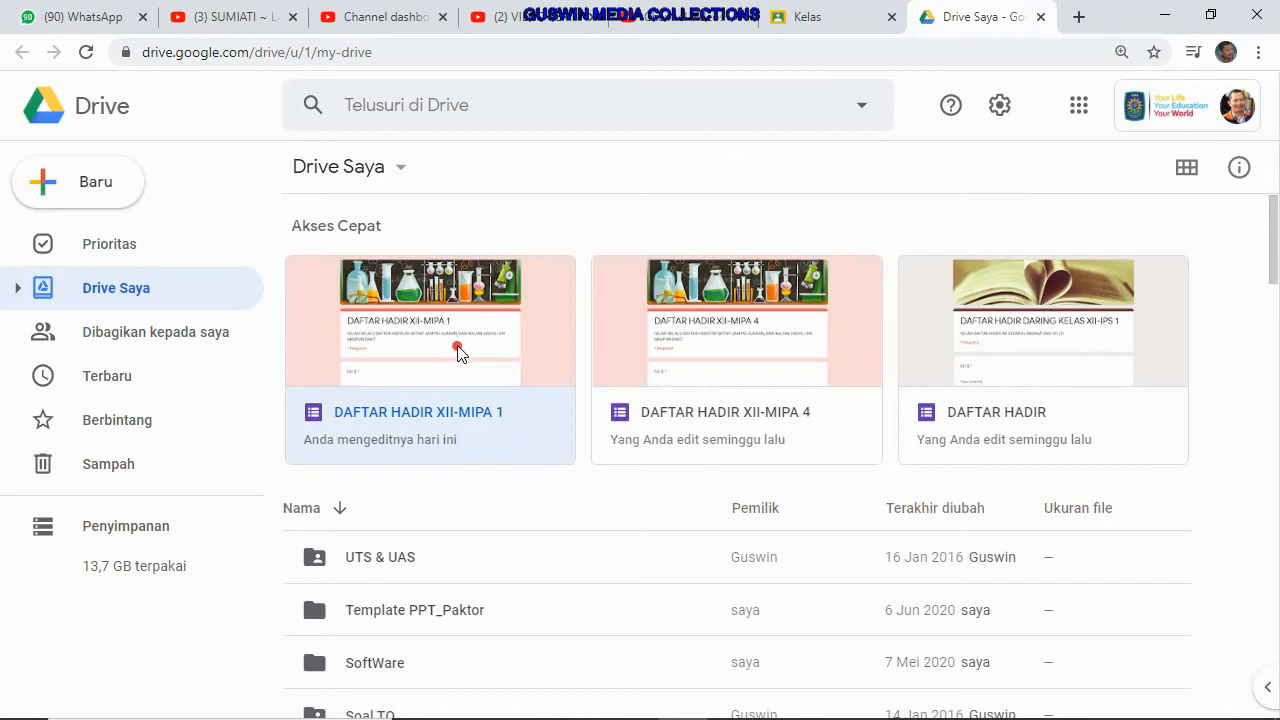
right_click(458, 353)
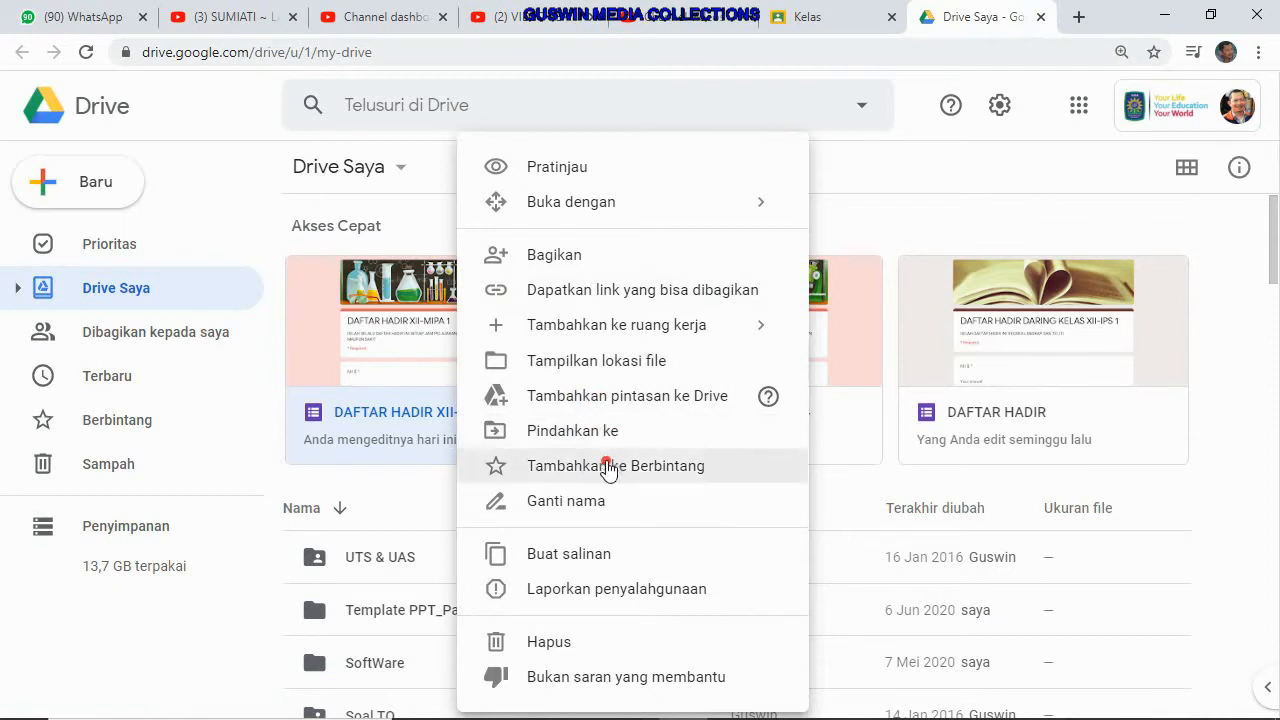
click(586, 558)
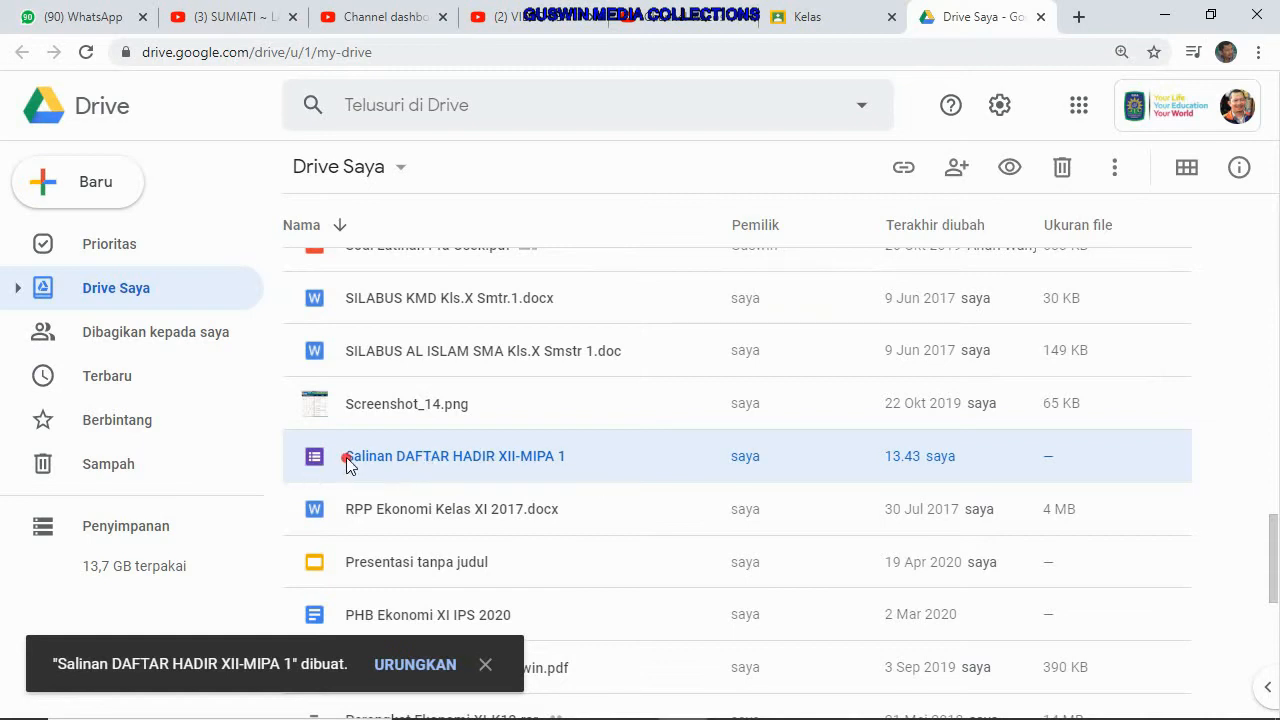
Open the copied form in the form editor and rename it DAFTAR HADIR XII-MIPA 2.
double_click(458, 459)
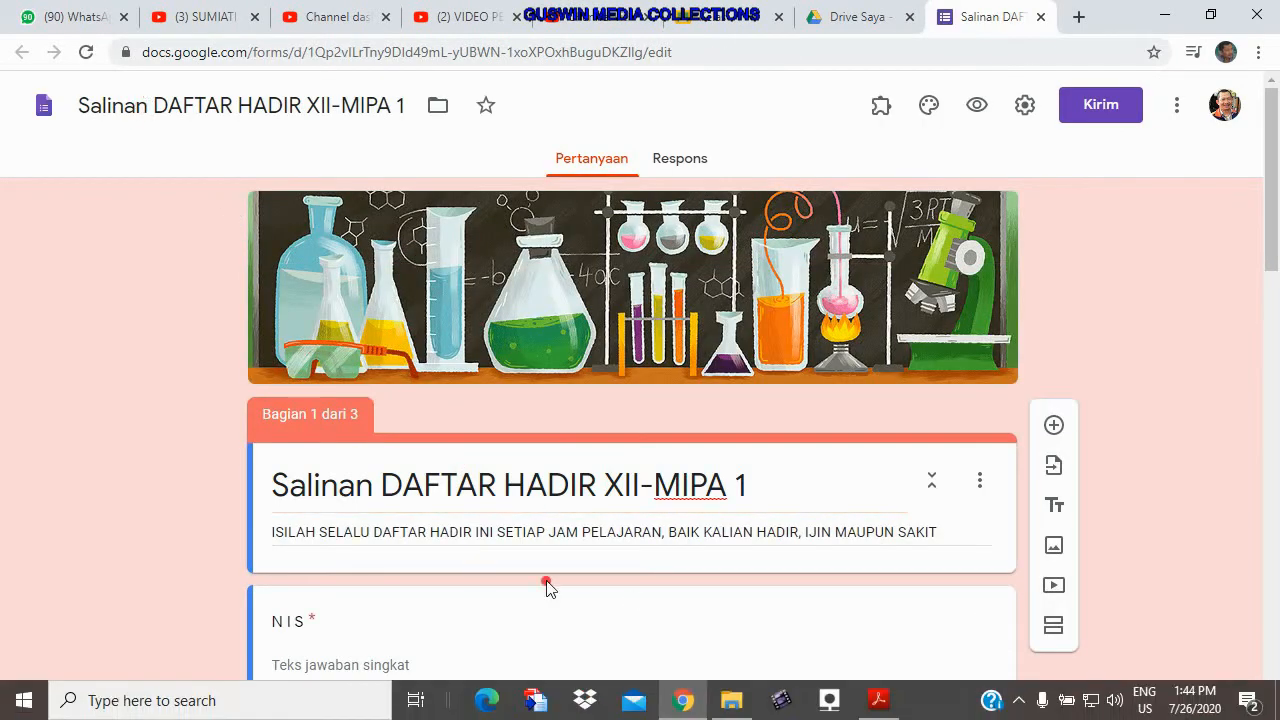
drag(155, 98, 72, 96)
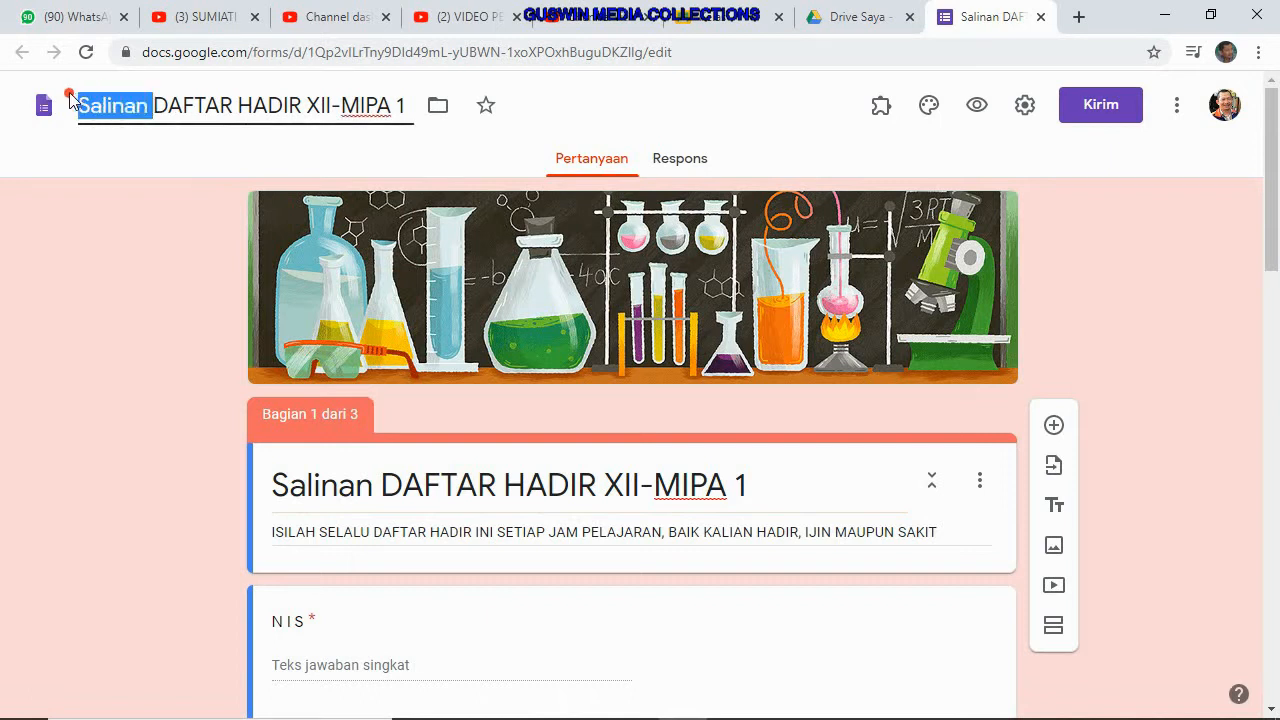
key(BackSpace)
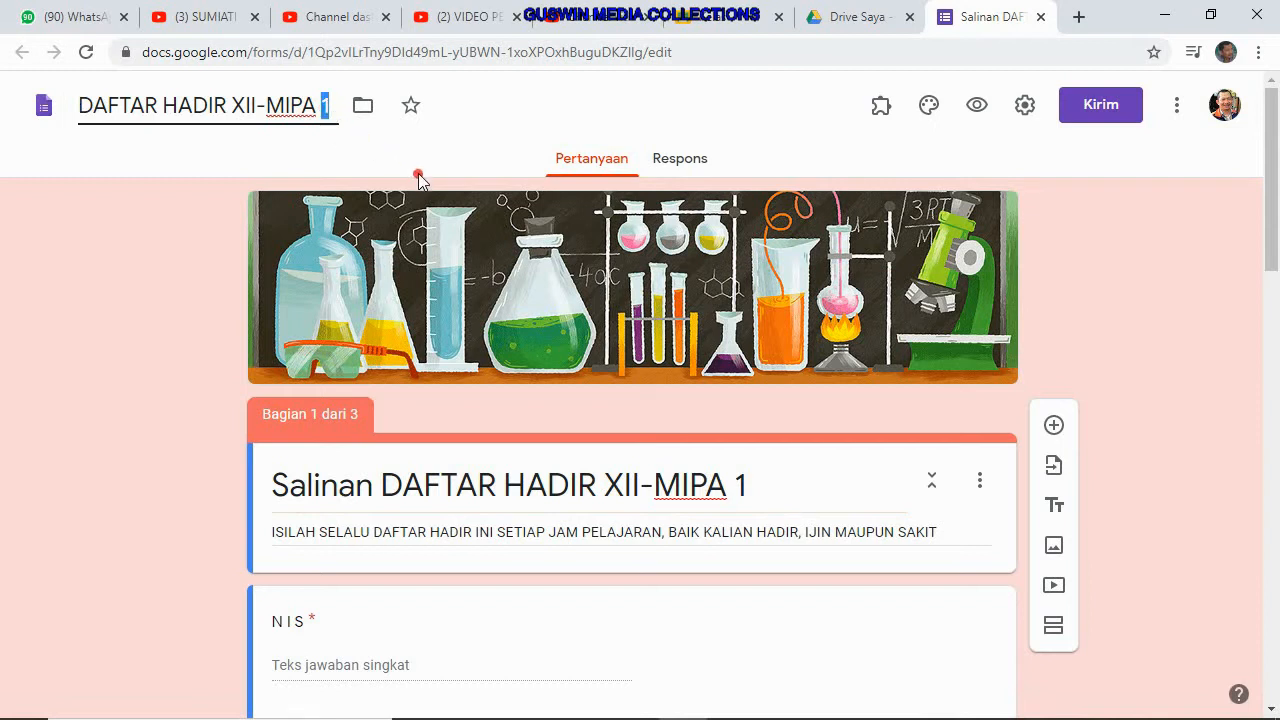
text(2)
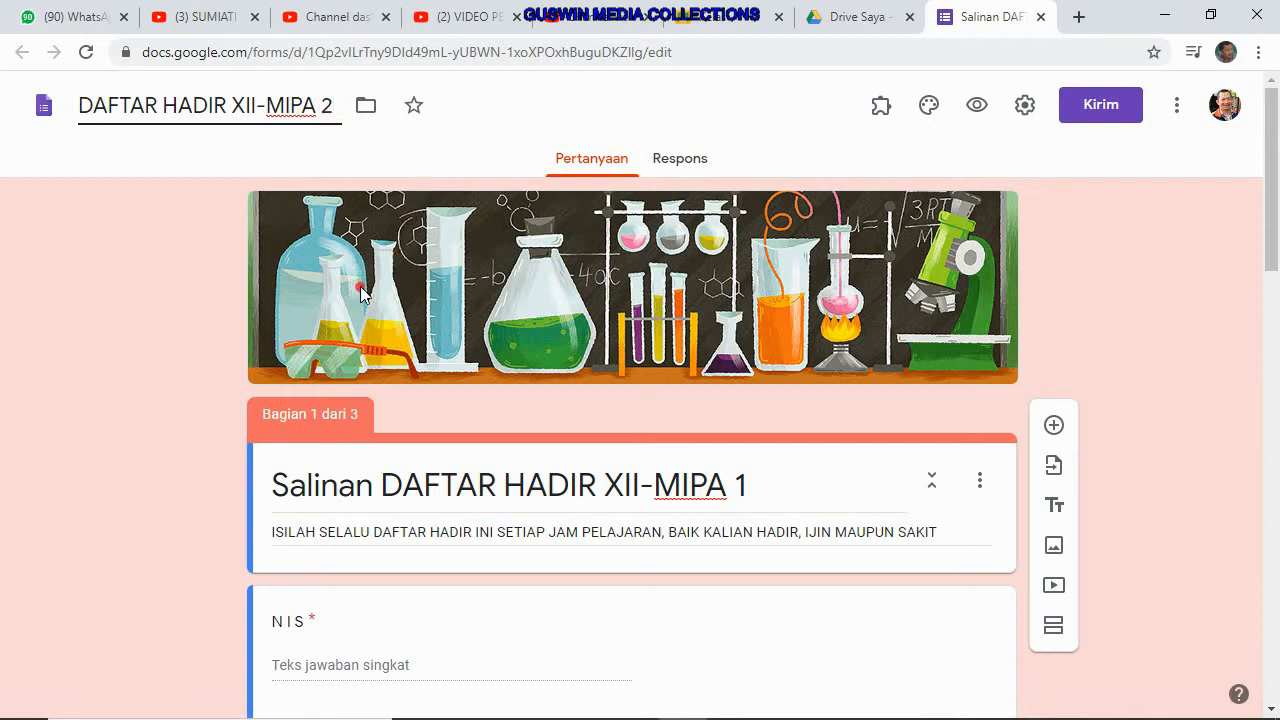
click(162, 242)
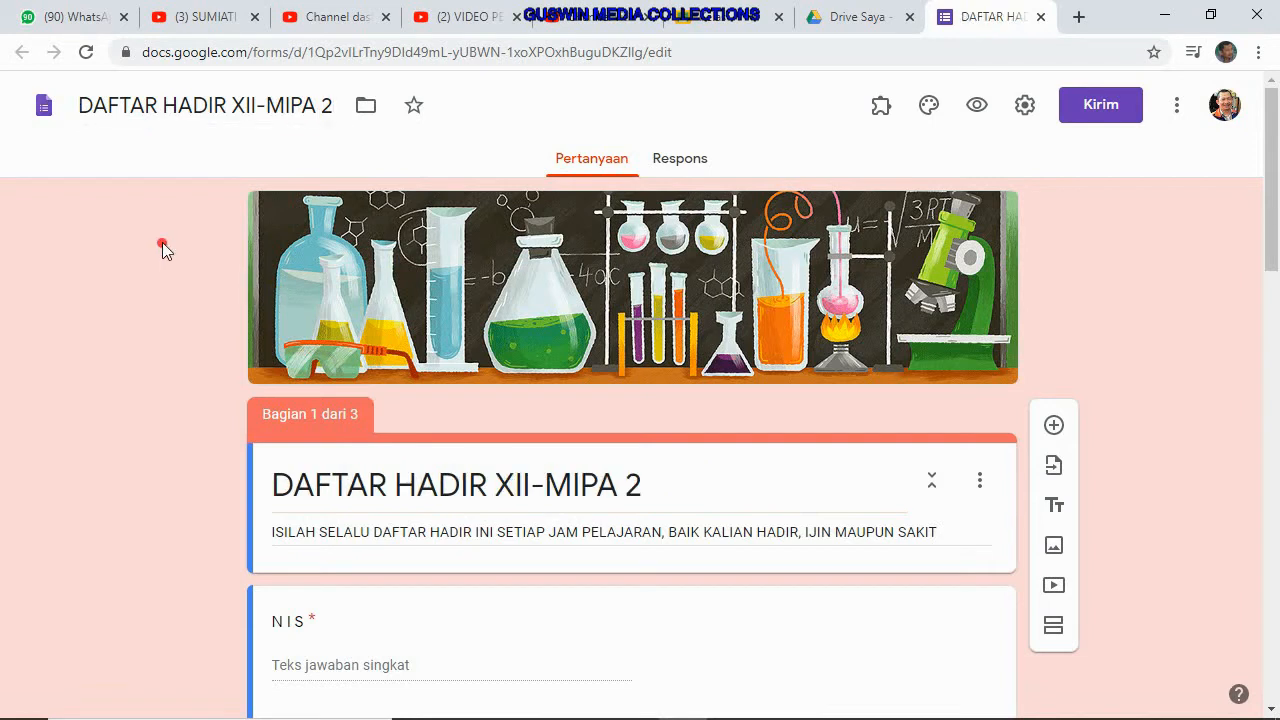
Replace the form's header image with the colourful candy picture from the Kantor dan Sekolah themes.
scroll(505, 460, down, 4)
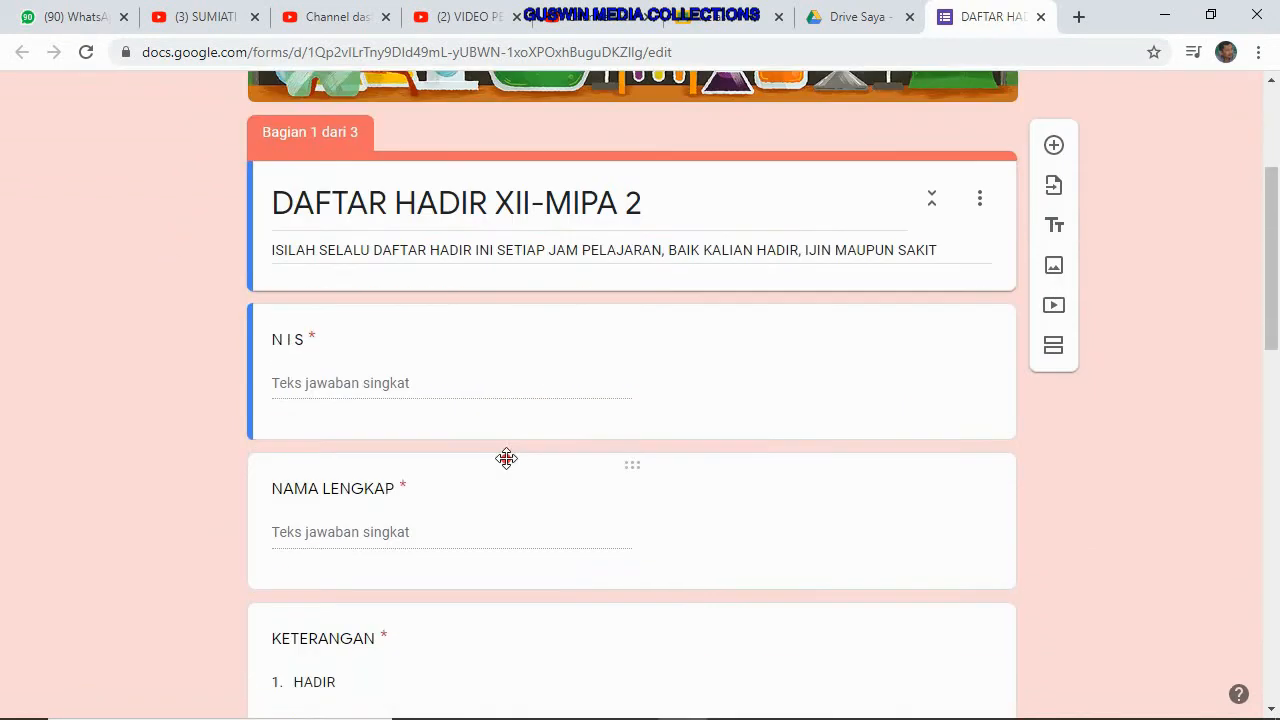
scroll(401, 355, up, 2)
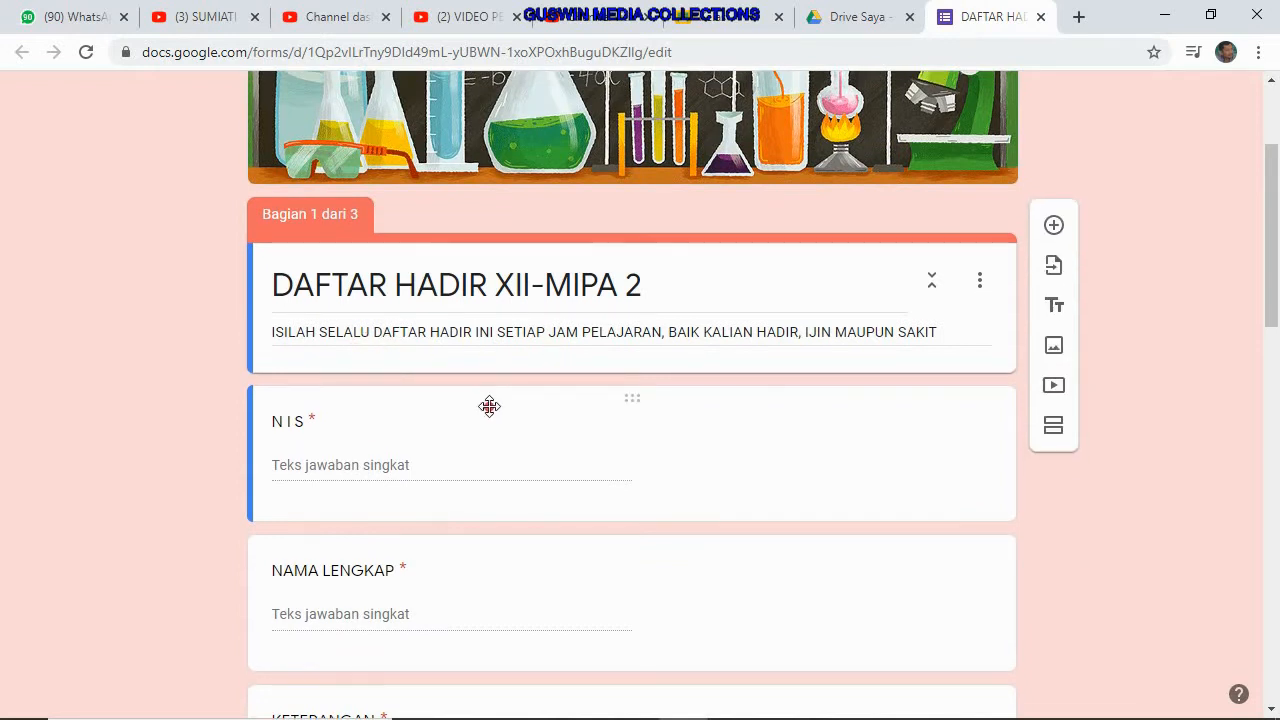
scroll(430, 440, down, 1)
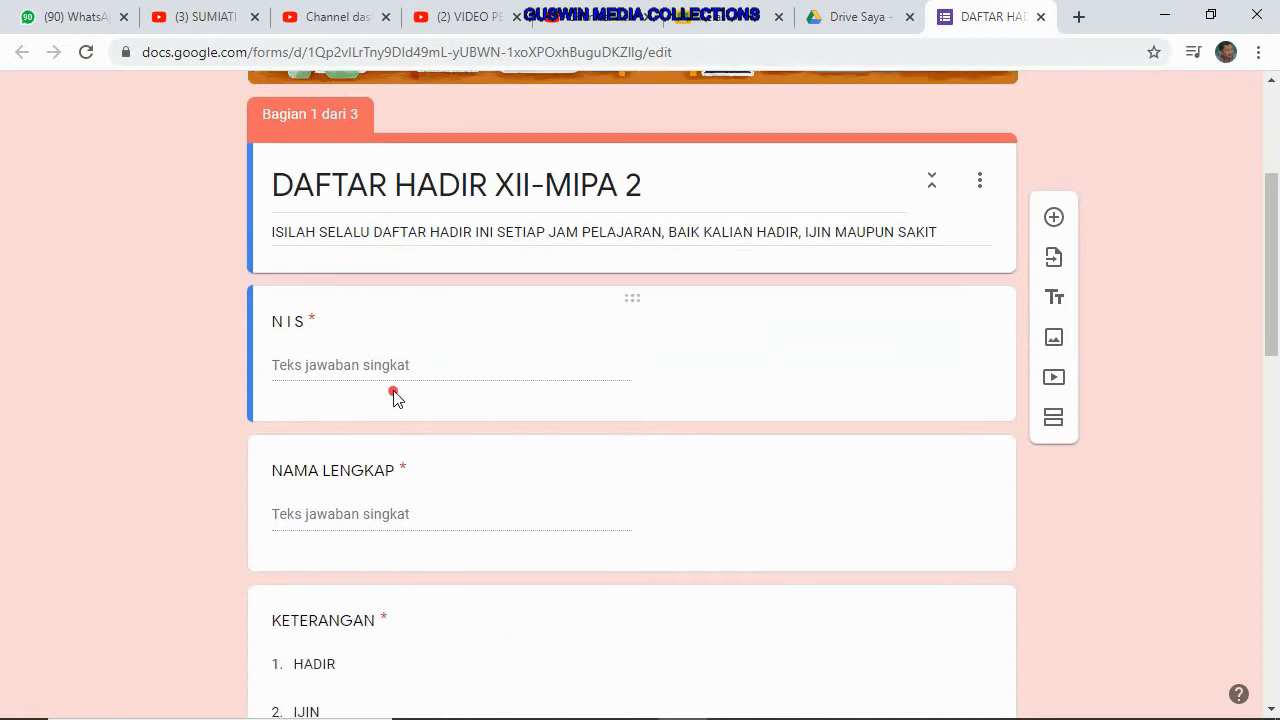
scroll(405, 380, down, 2)
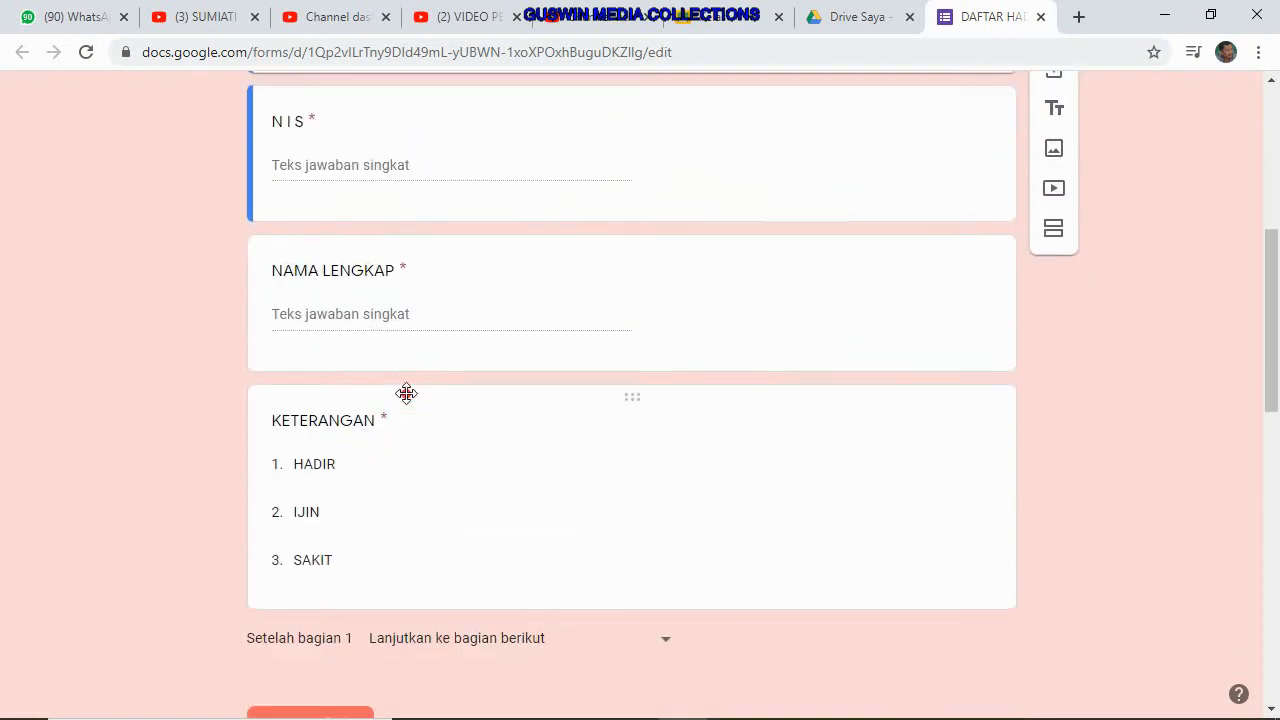
scroll(410, 365, up, 3)
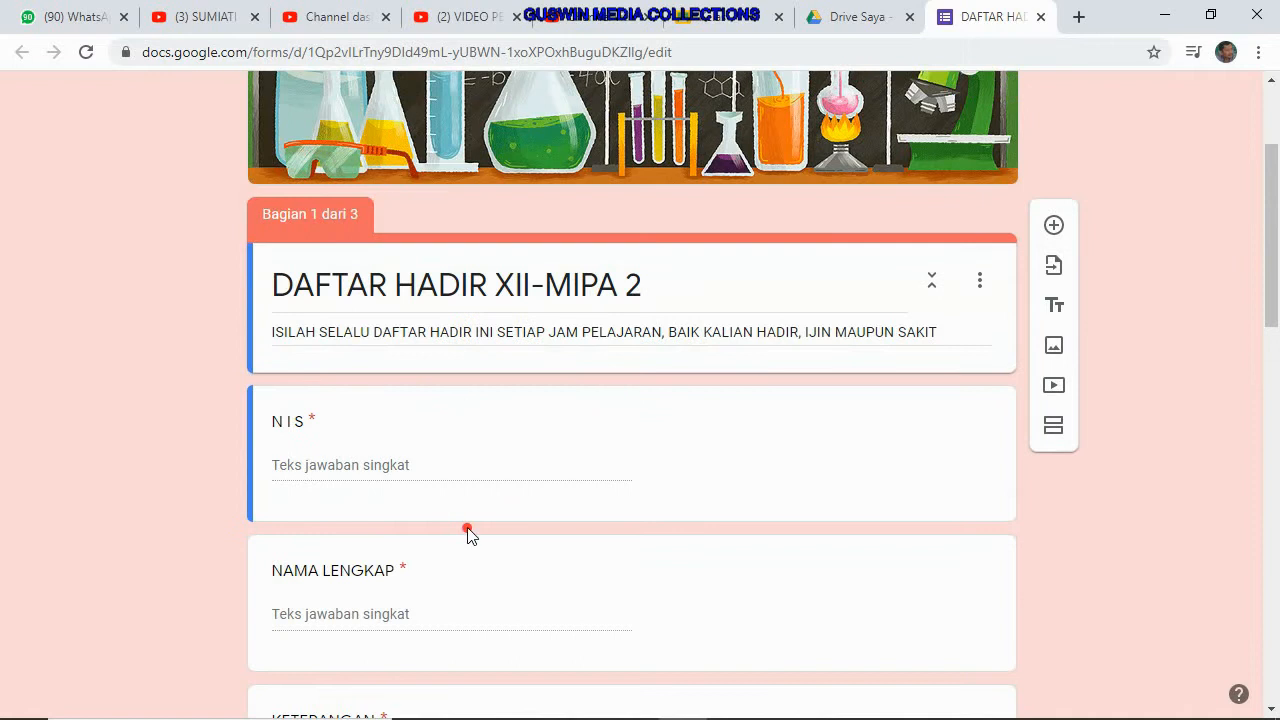
scroll(469, 534, up, 2)
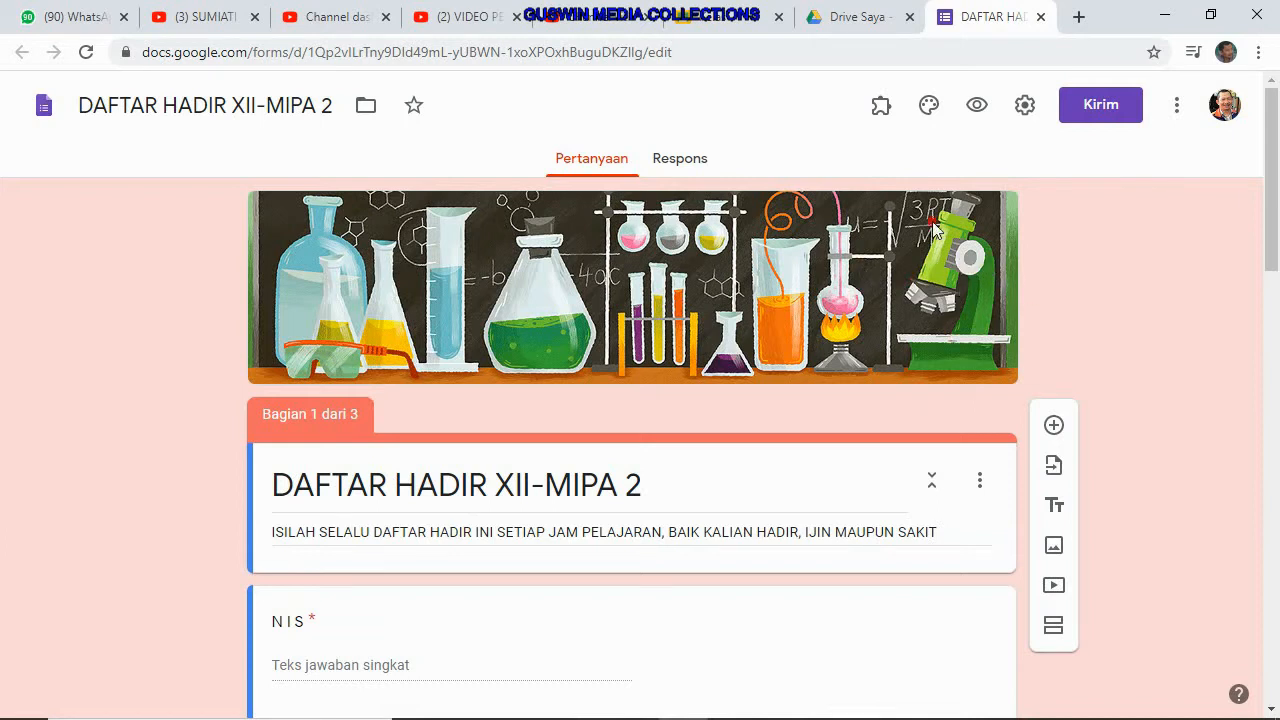
click(928, 112)
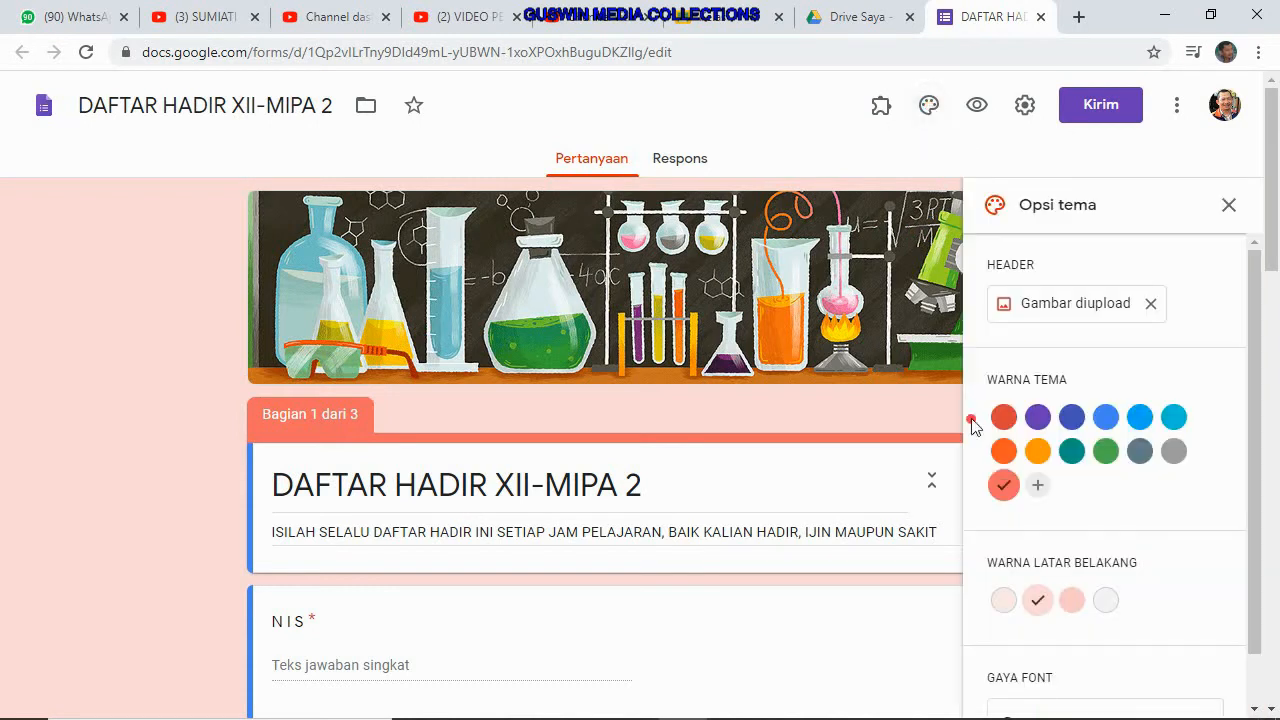
click(1083, 318)
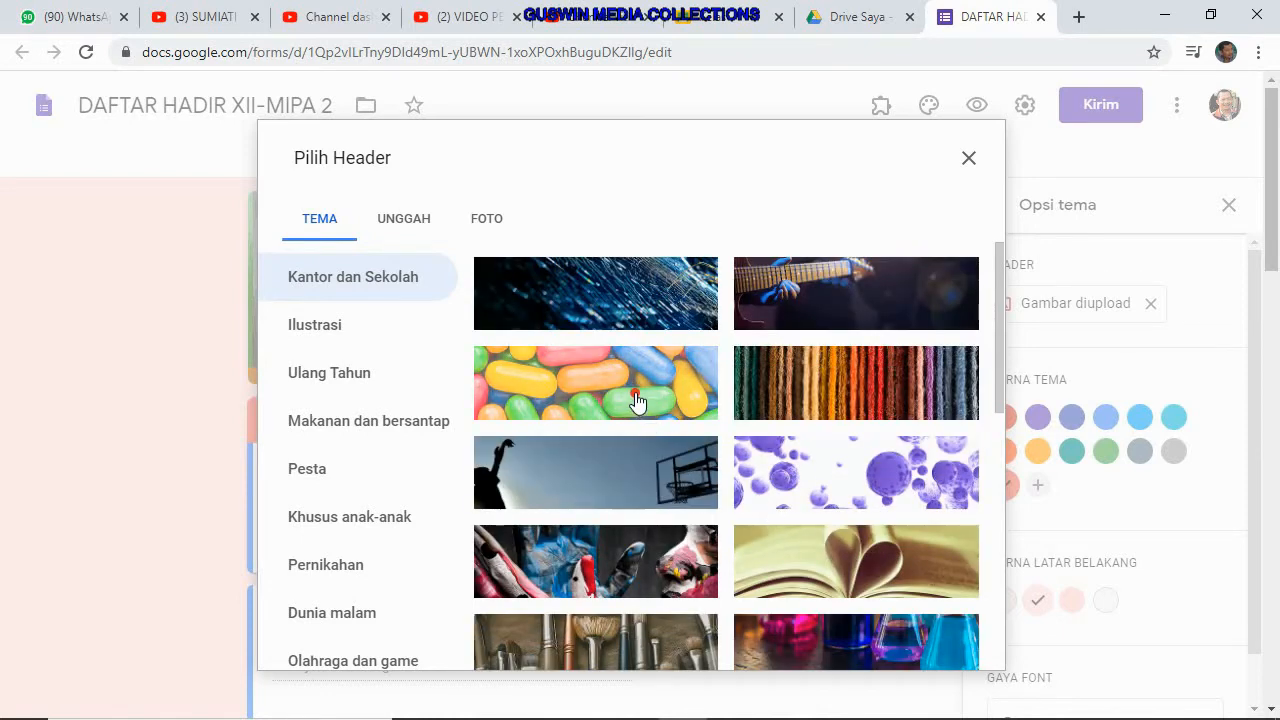
click(636, 399)
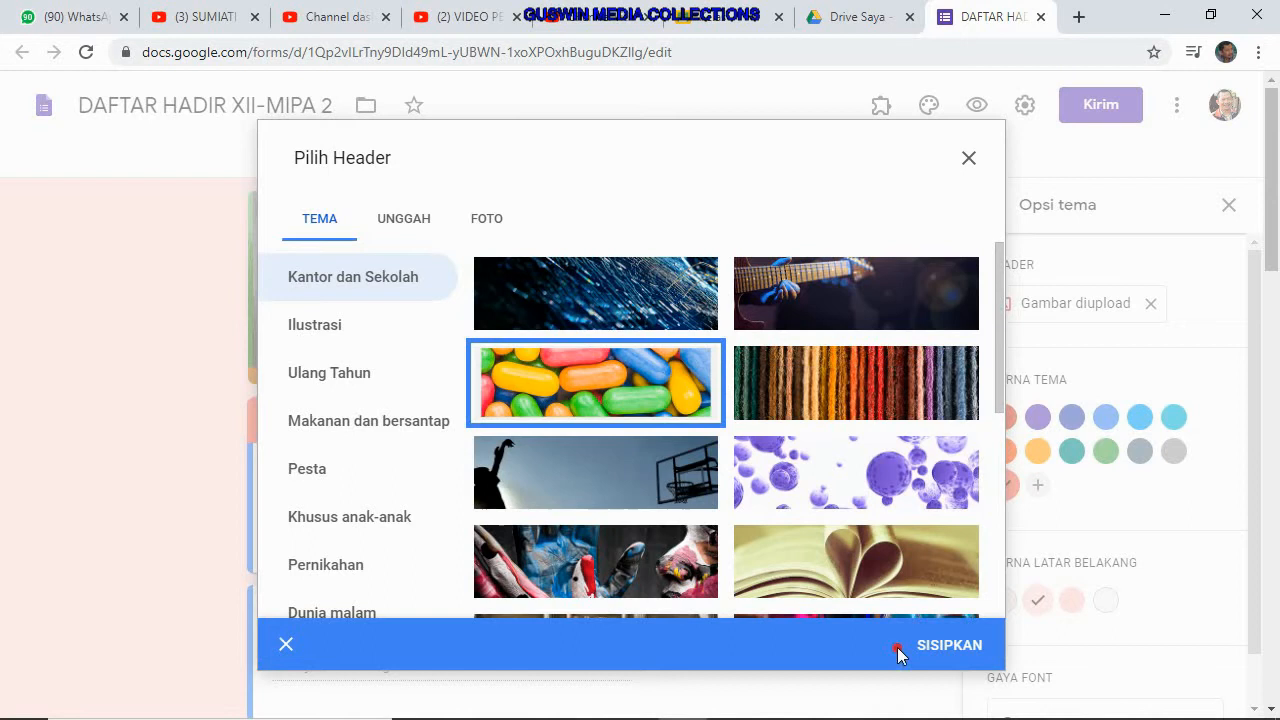
click(945, 644)
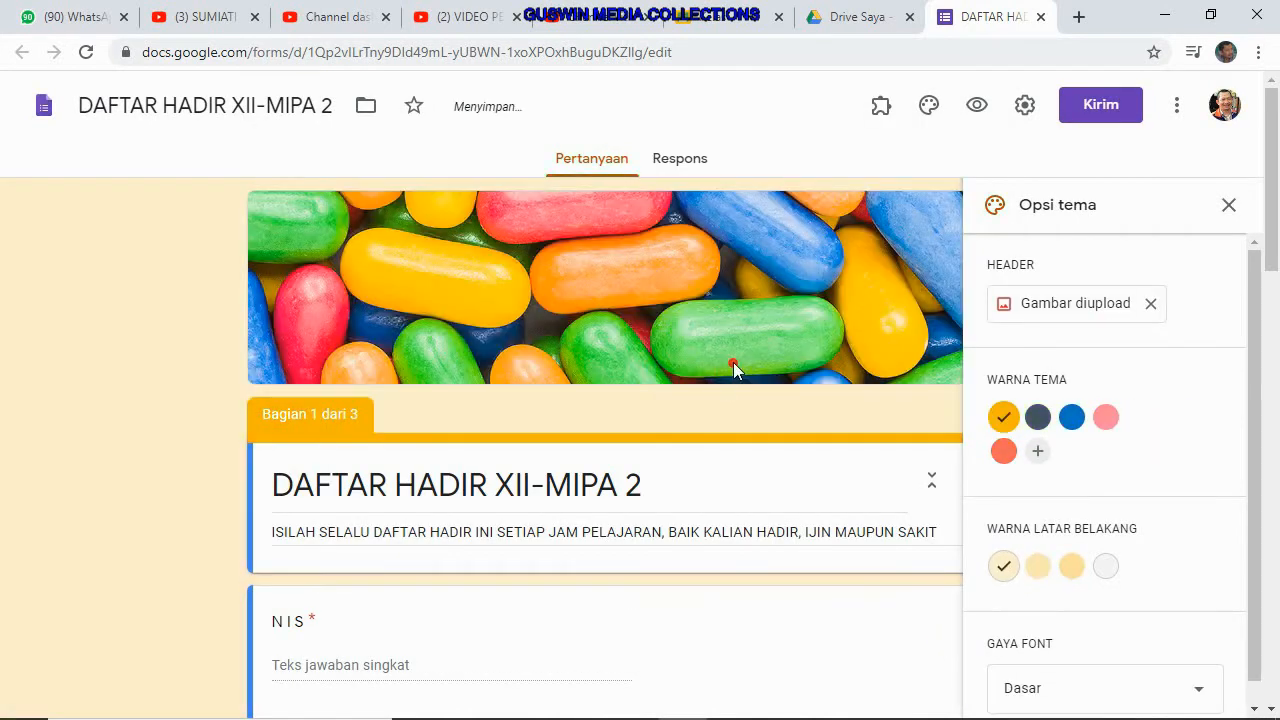
Examine the questions in all three sections of the form, from NIS and KETERANGAN to ALASAN IJIN/SAKIT and REFLEKSI.
scroll(715, 485, down, 5)
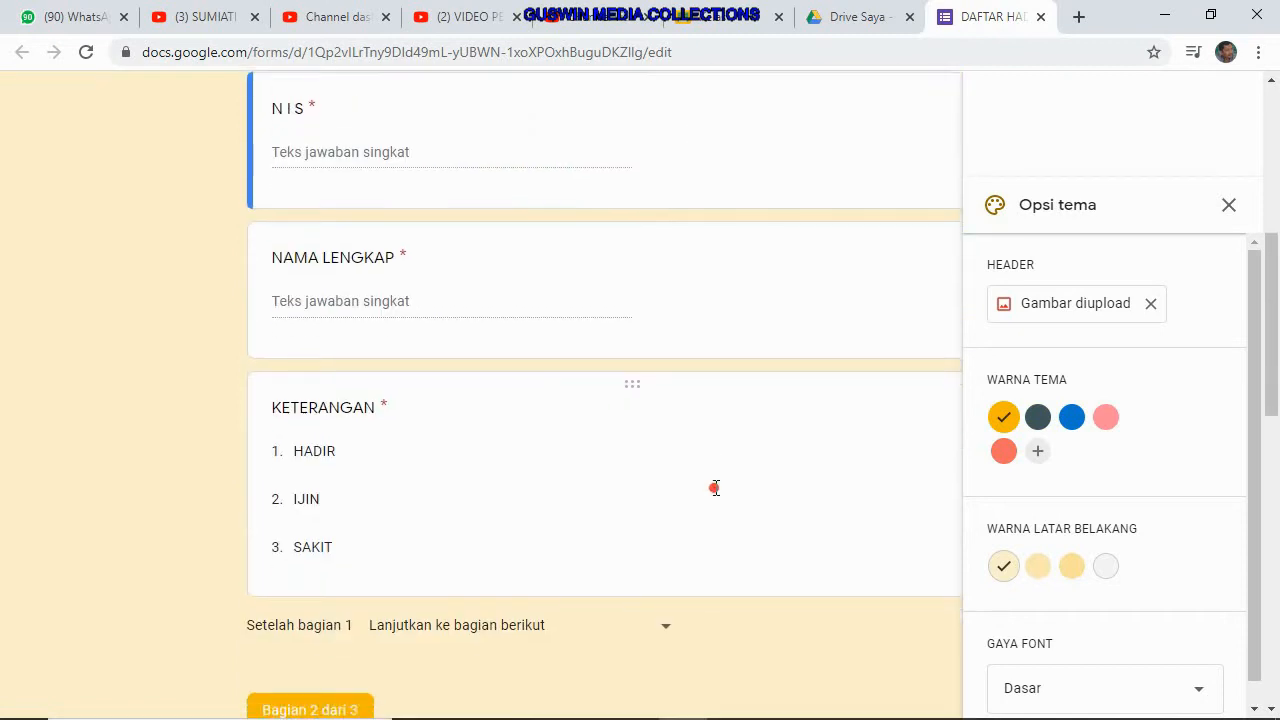
scroll(420, 290, up, 3)
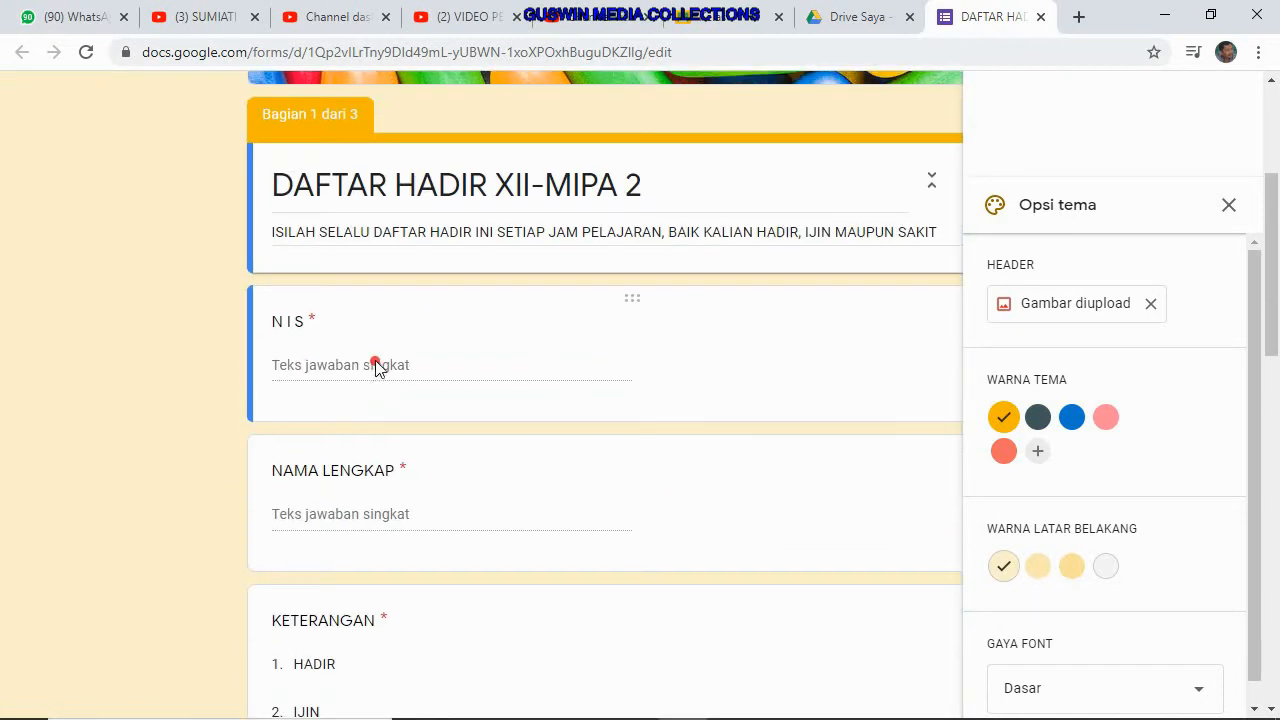
scroll(376, 370, down, 1)
scroll(416, 428, down, 2)
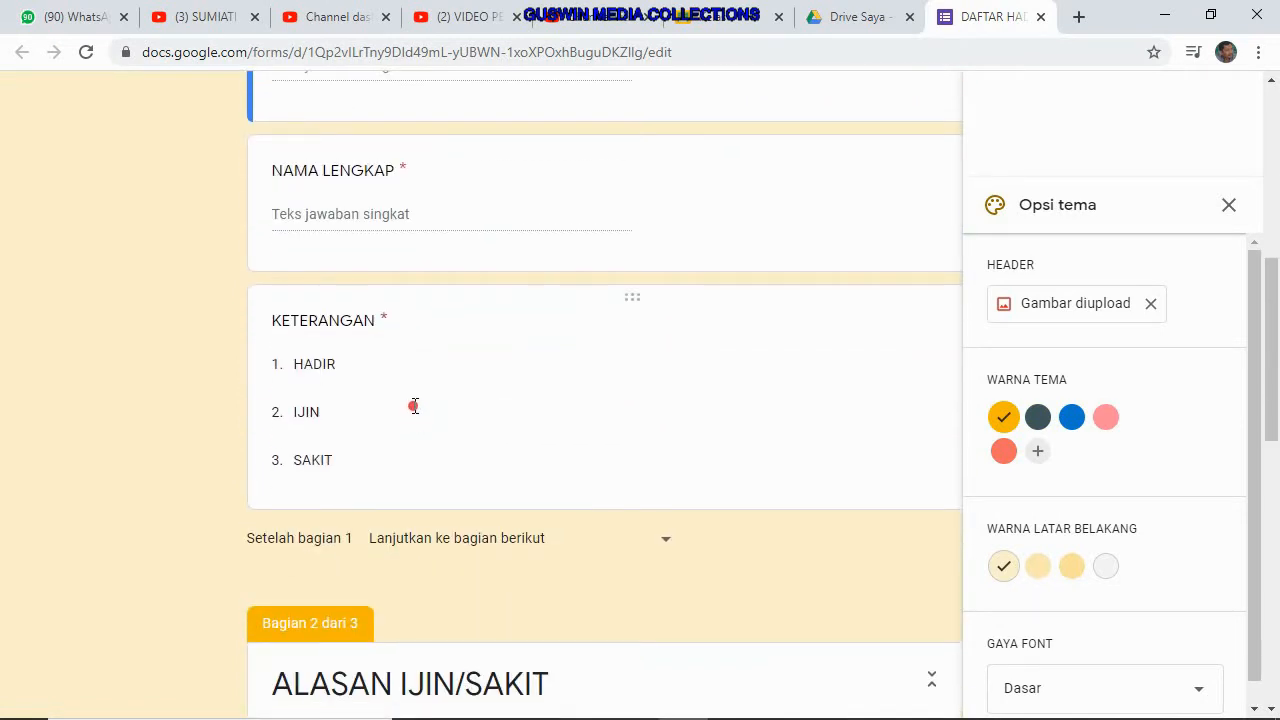
scroll(420, 466, down, 2)
scroll(420, 452, up, 1)
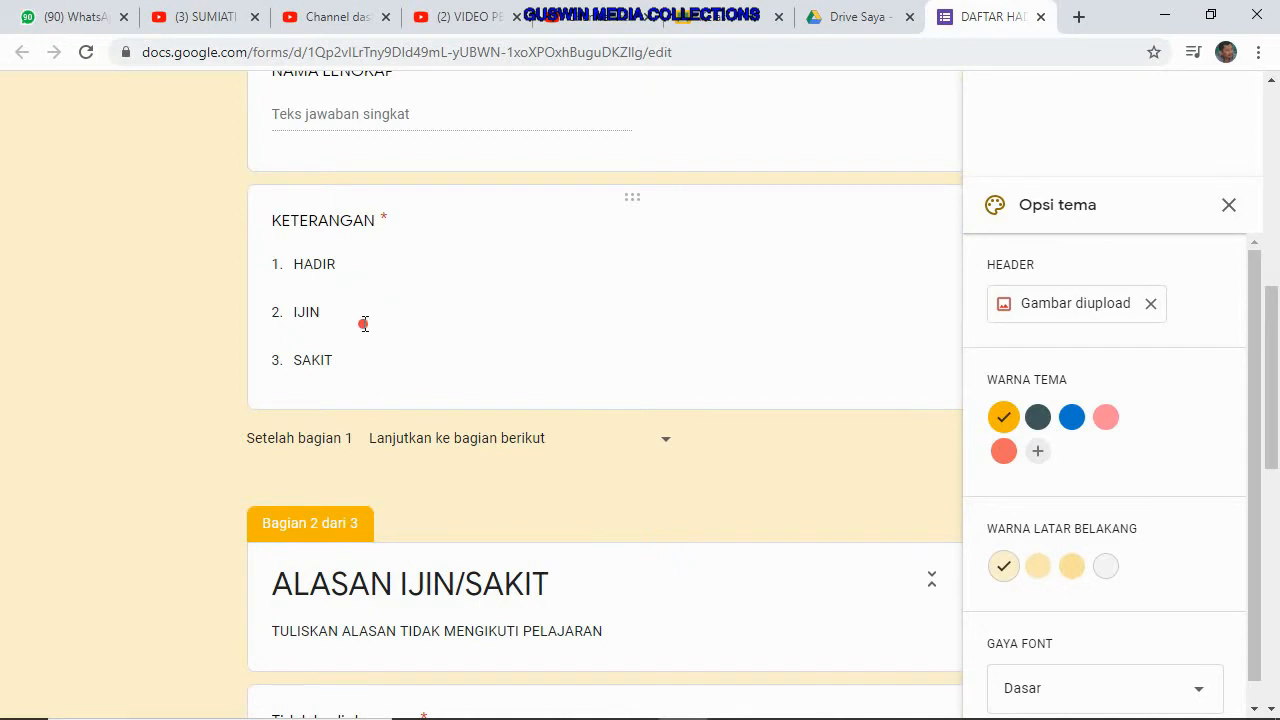
scroll(367, 335, down, 2)
scroll(363, 440, down, 2)
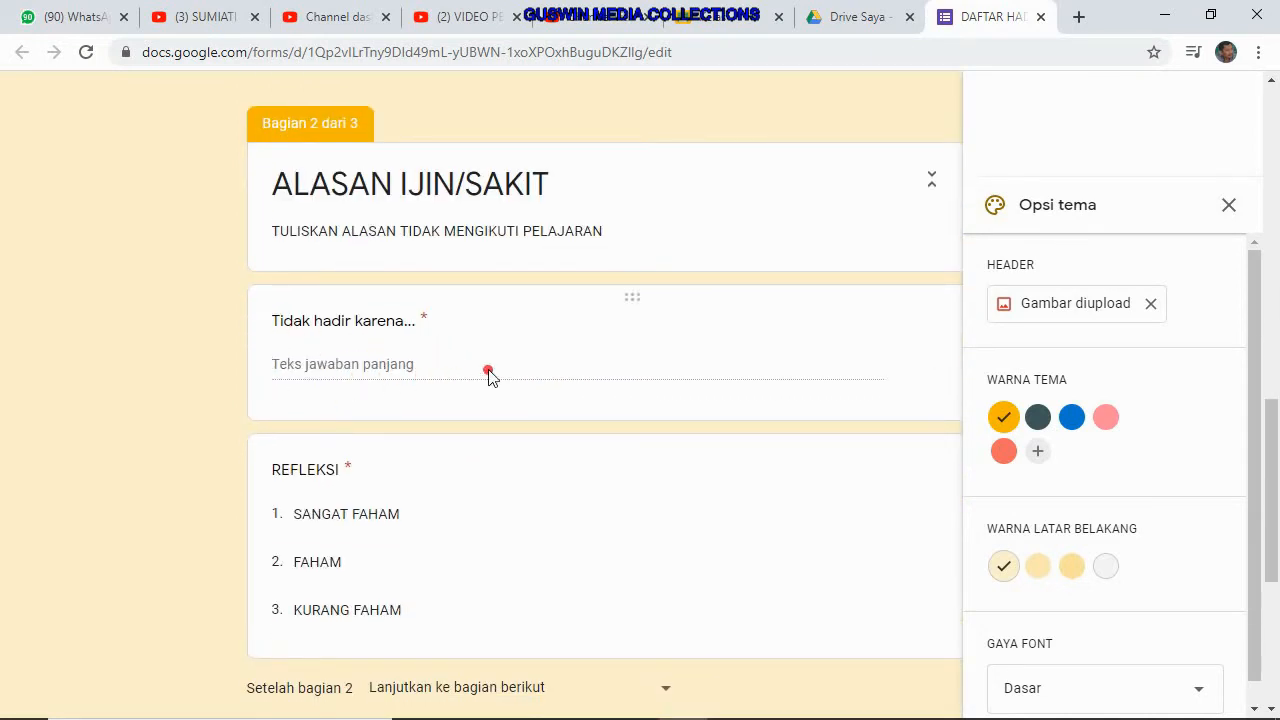
scroll(490, 380, up, 4)
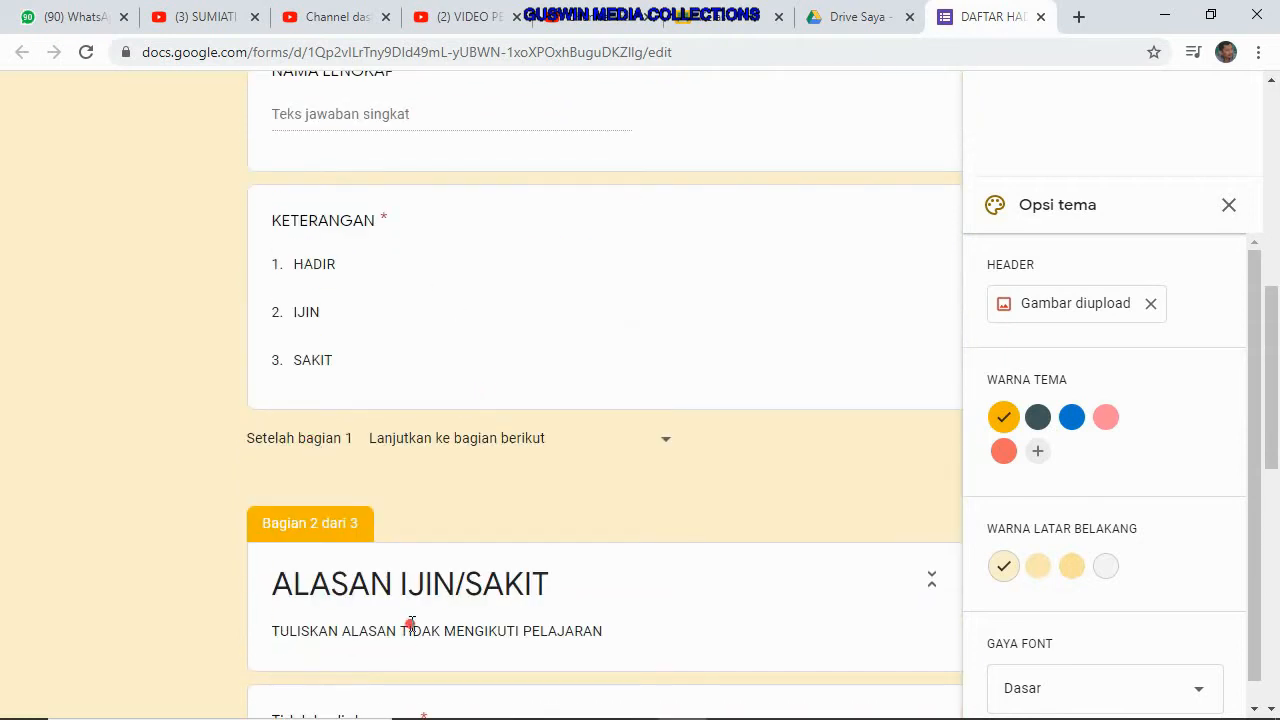
scroll(480, 570, down, 5)
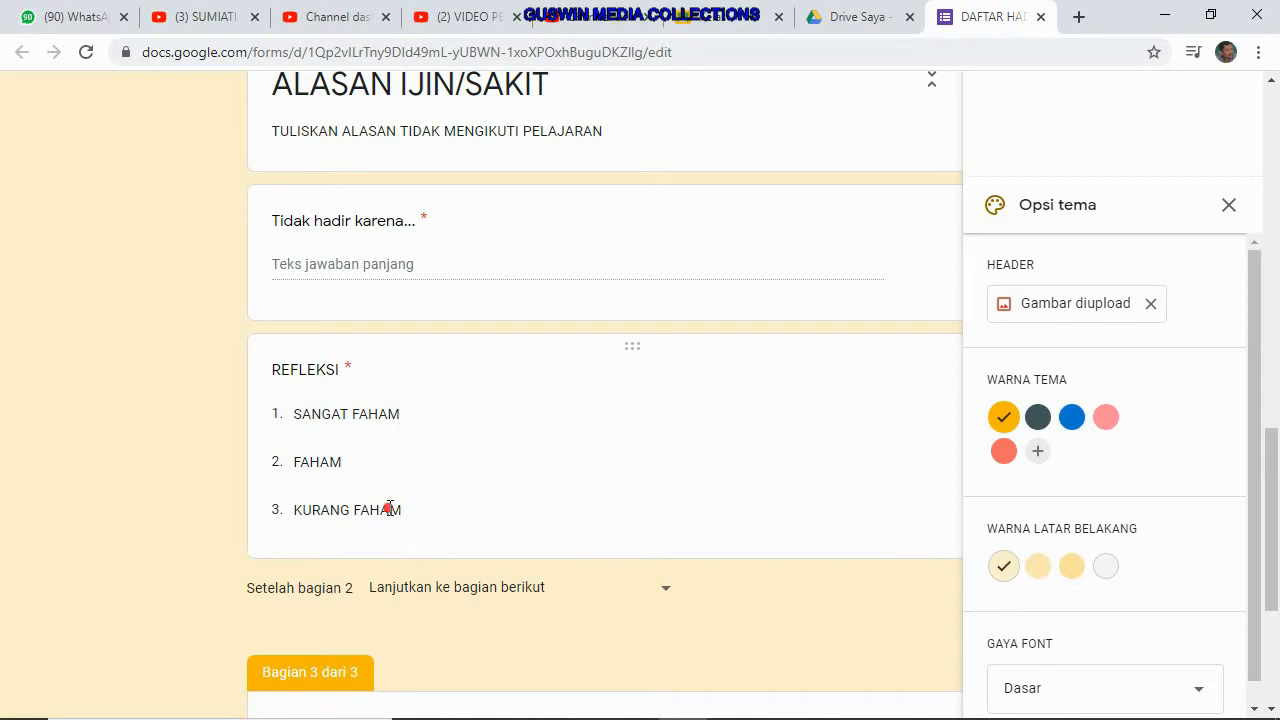
scroll(465, 507, down, 3)
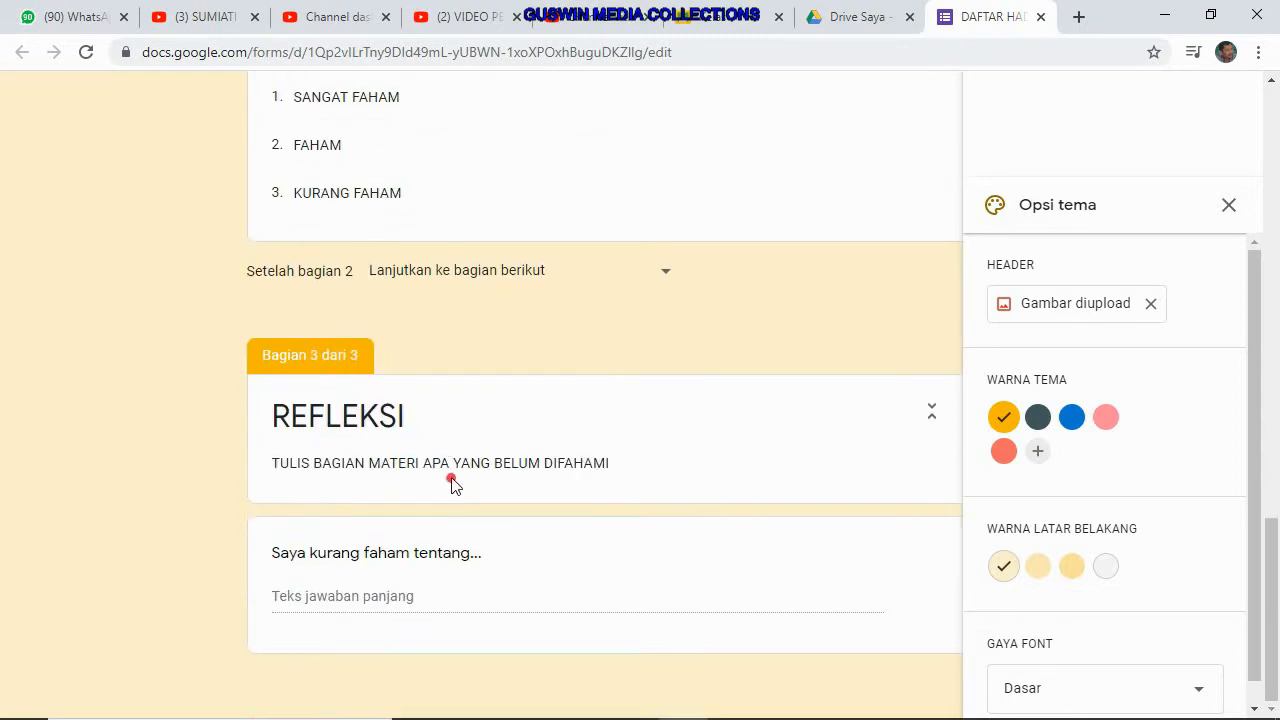
scroll(395, 638, up, 3)
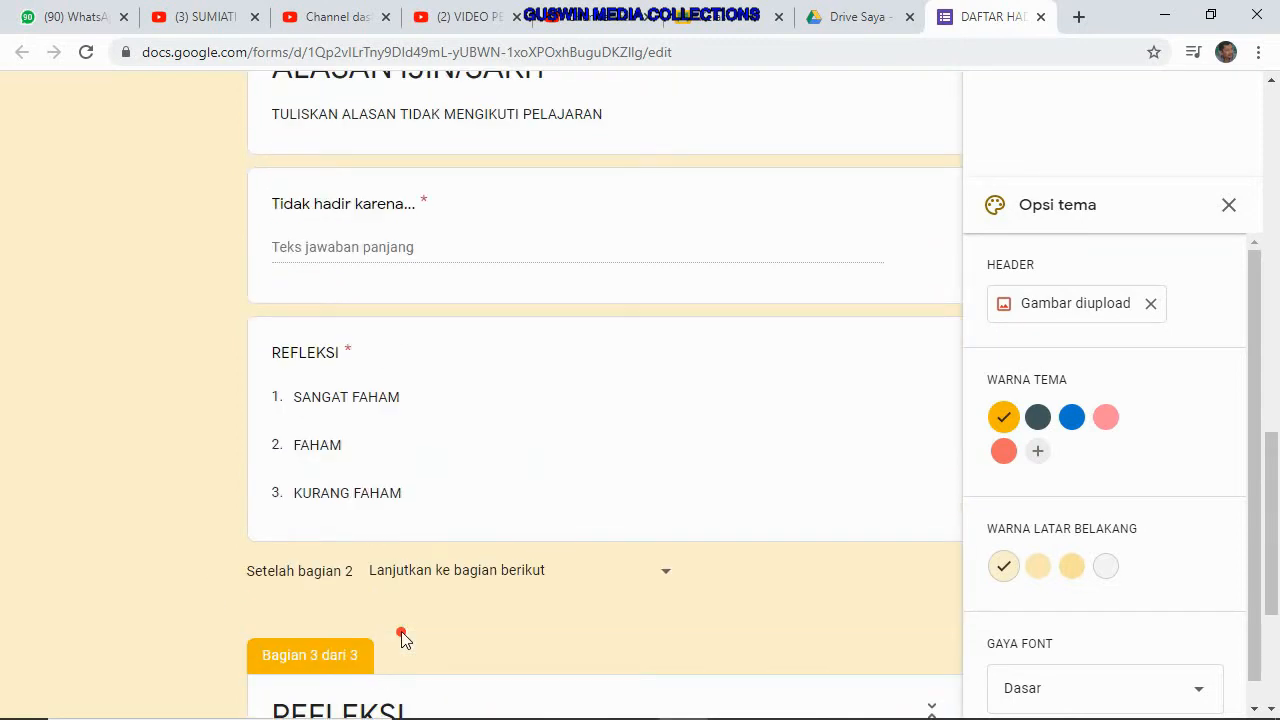
Close the theme options and open the KETERANGAN question to examine its answer options and section branching.
click(1229, 204)
scroll(565, 537, down, 5)
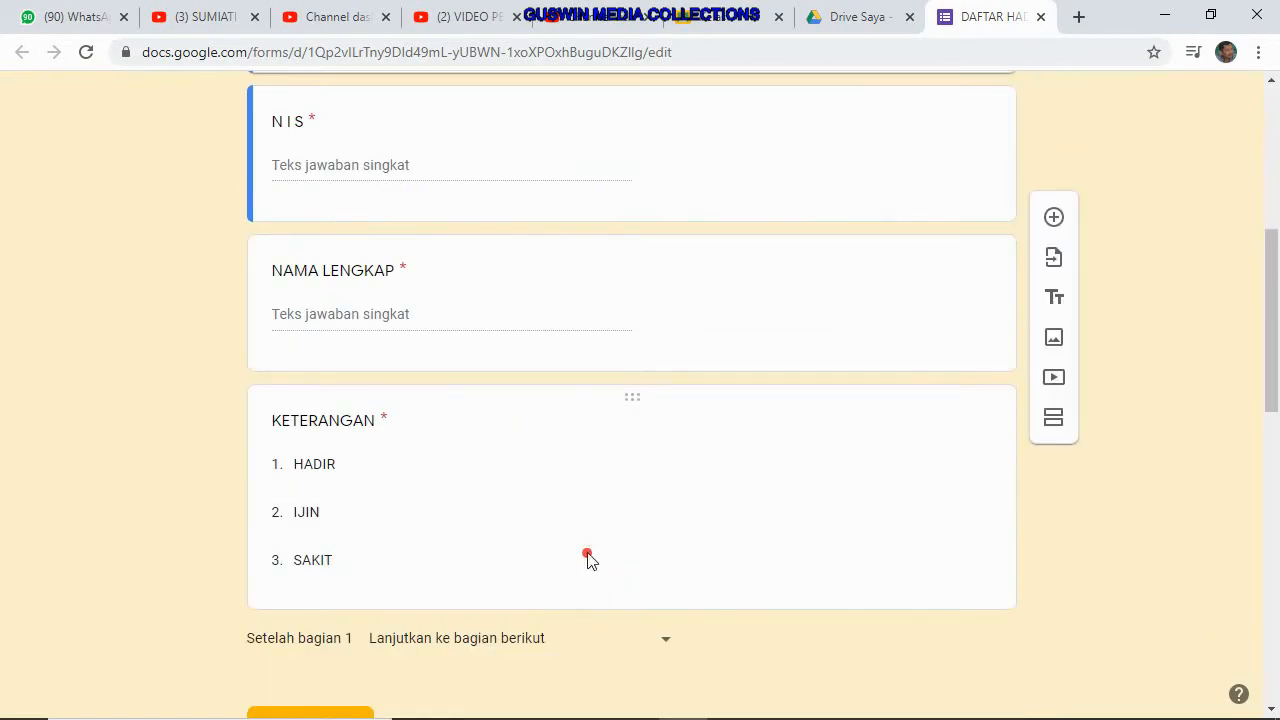
scroll(594, 488, up, 2)
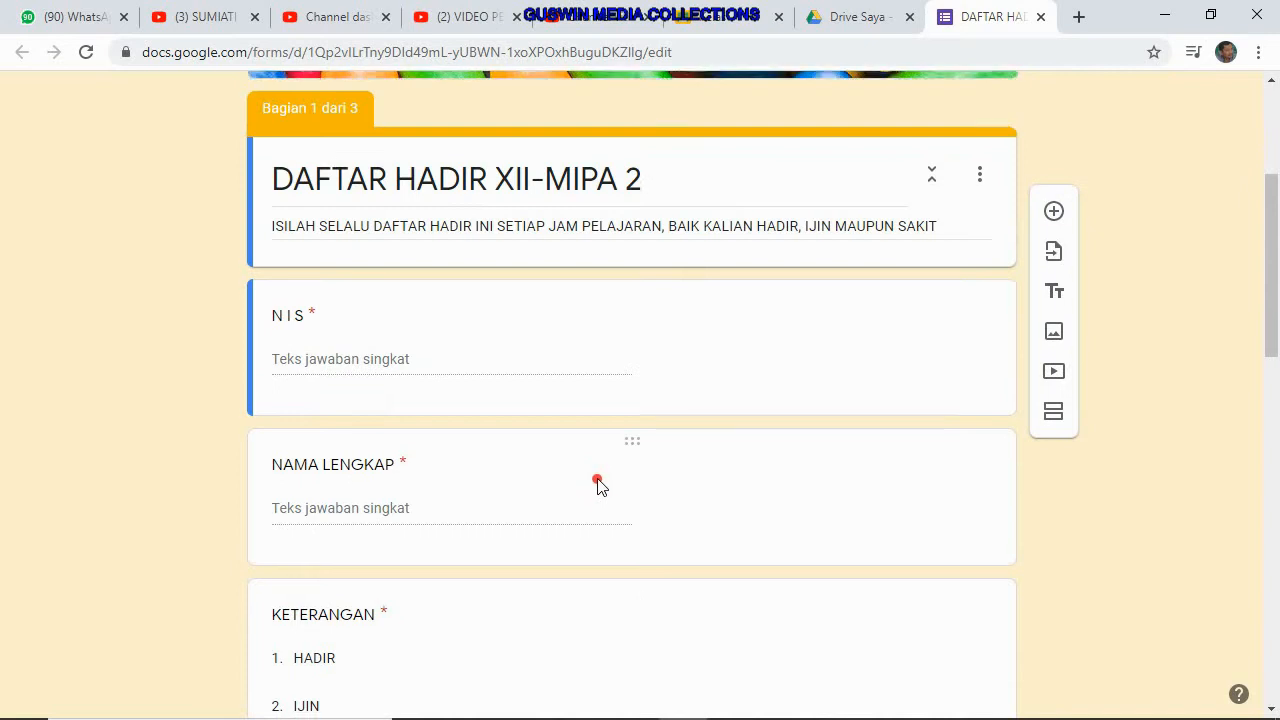
scroll(597, 482, down, 3)
click(598, 480)
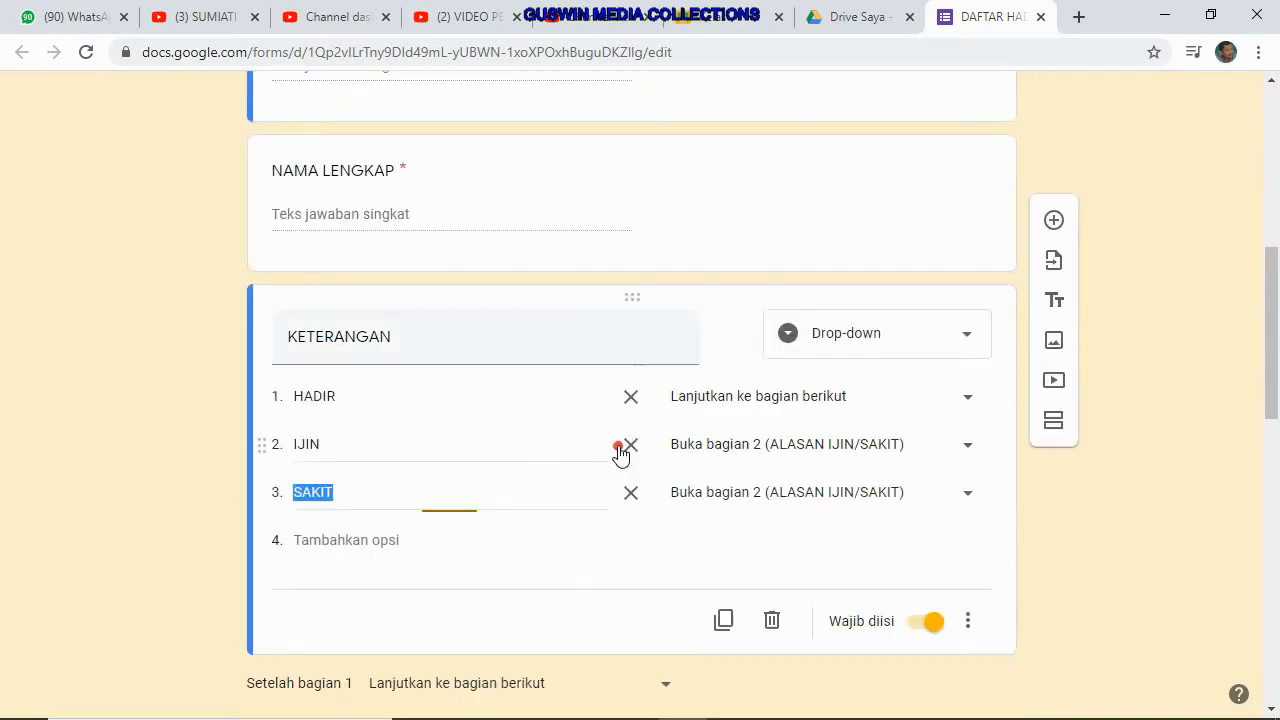
Examine the KETERANGAN question's answer-based branching, the destination choices for IJIN, and the ALASAN IJIN/SAKIT section it leads to.
scroll(751, 540, down, 2)
click(969, 436)
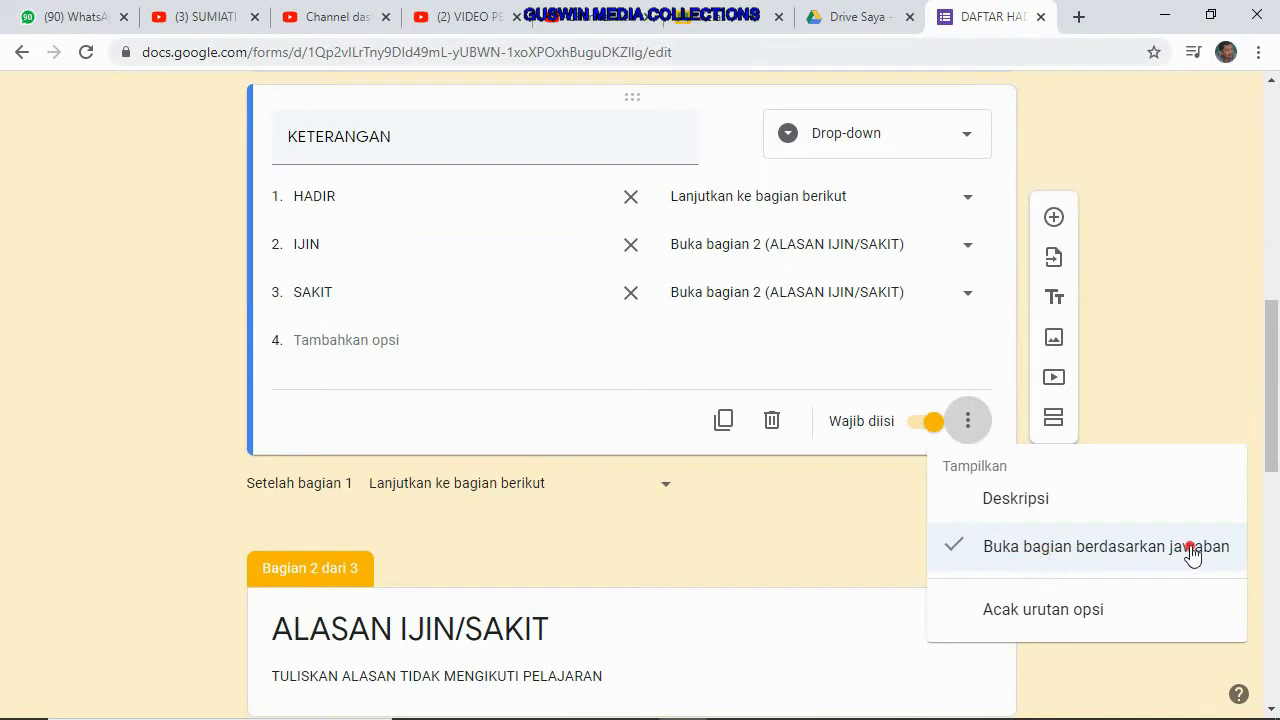
click(853, 530)
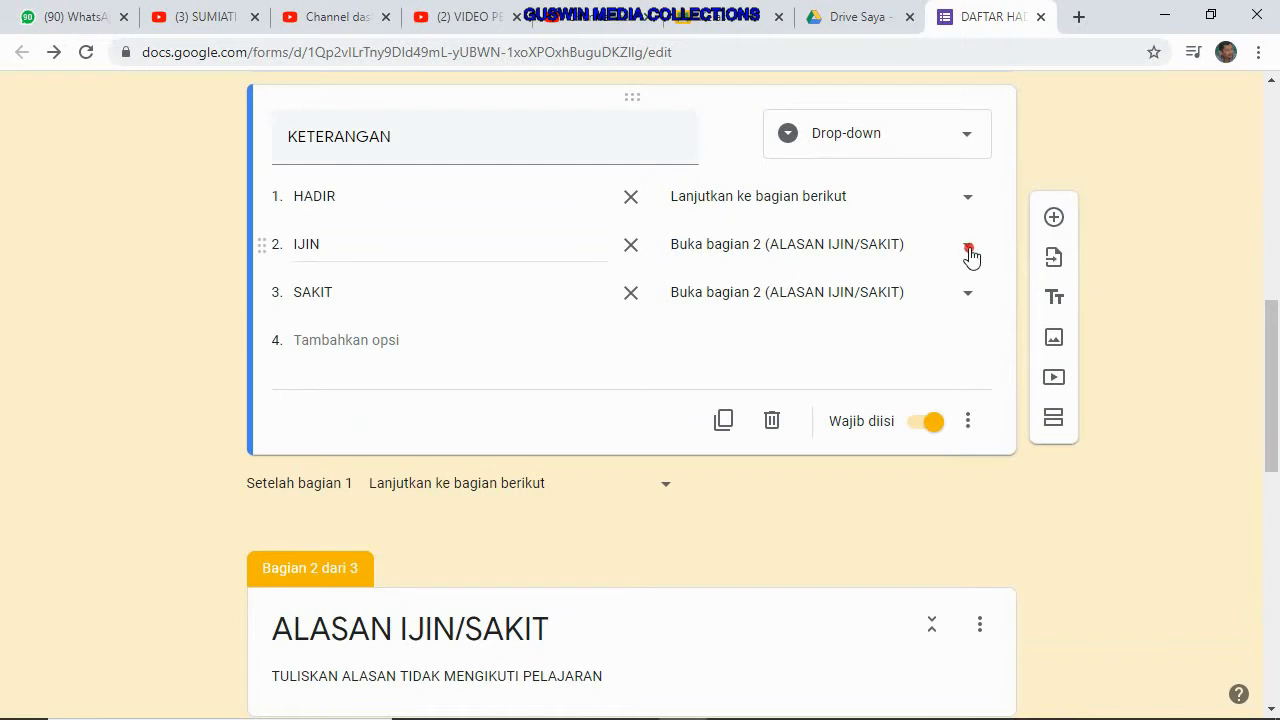
scroll(640, 537, down, 2)
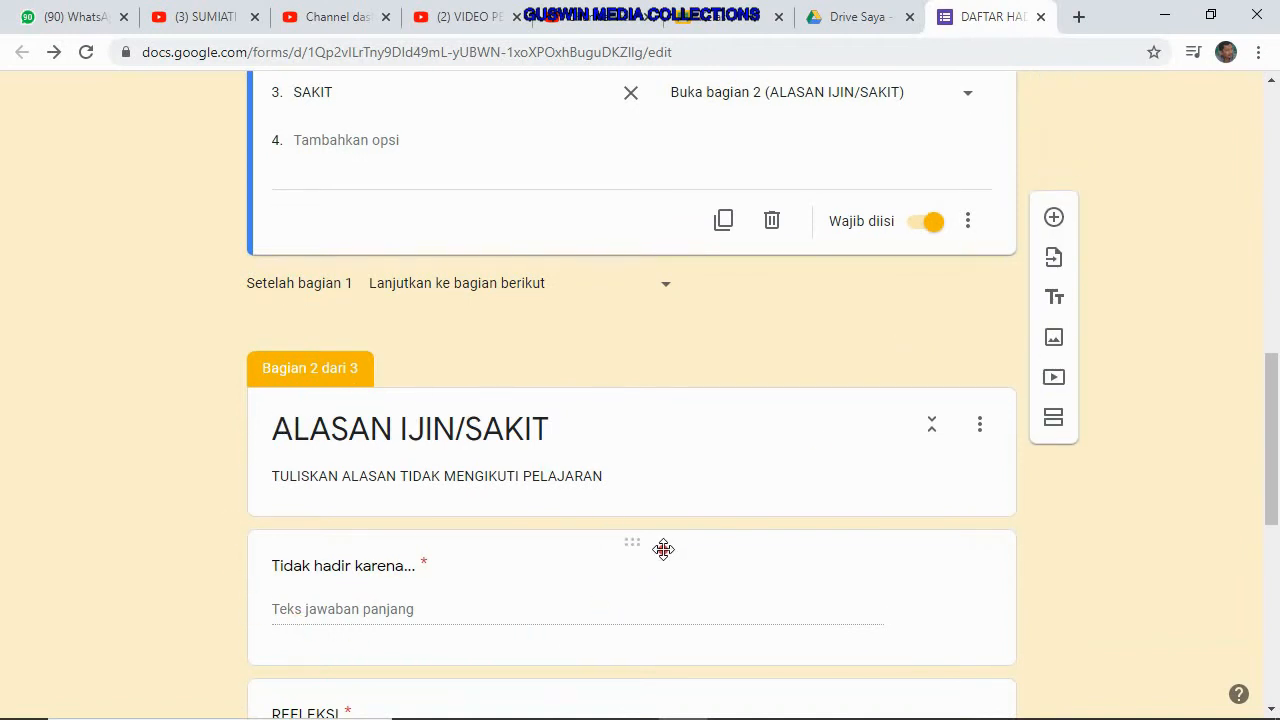
scroll(745, 474, up, 2)
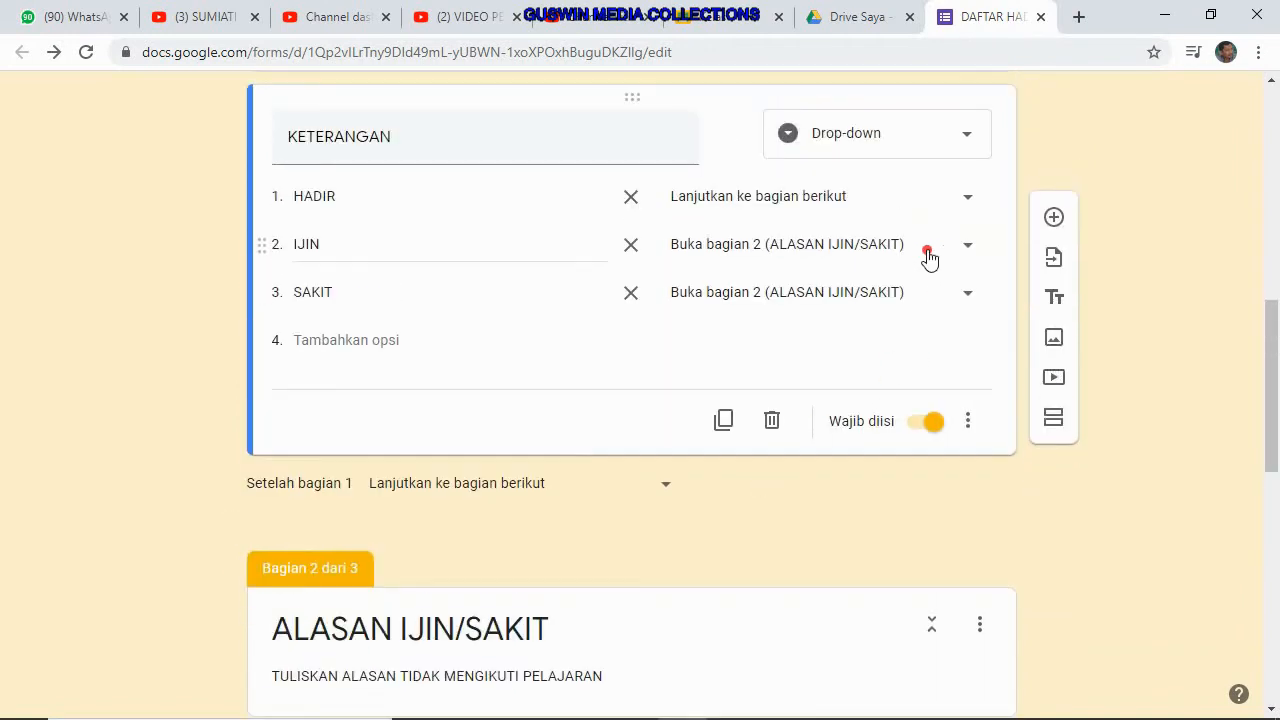
click(967, 245)
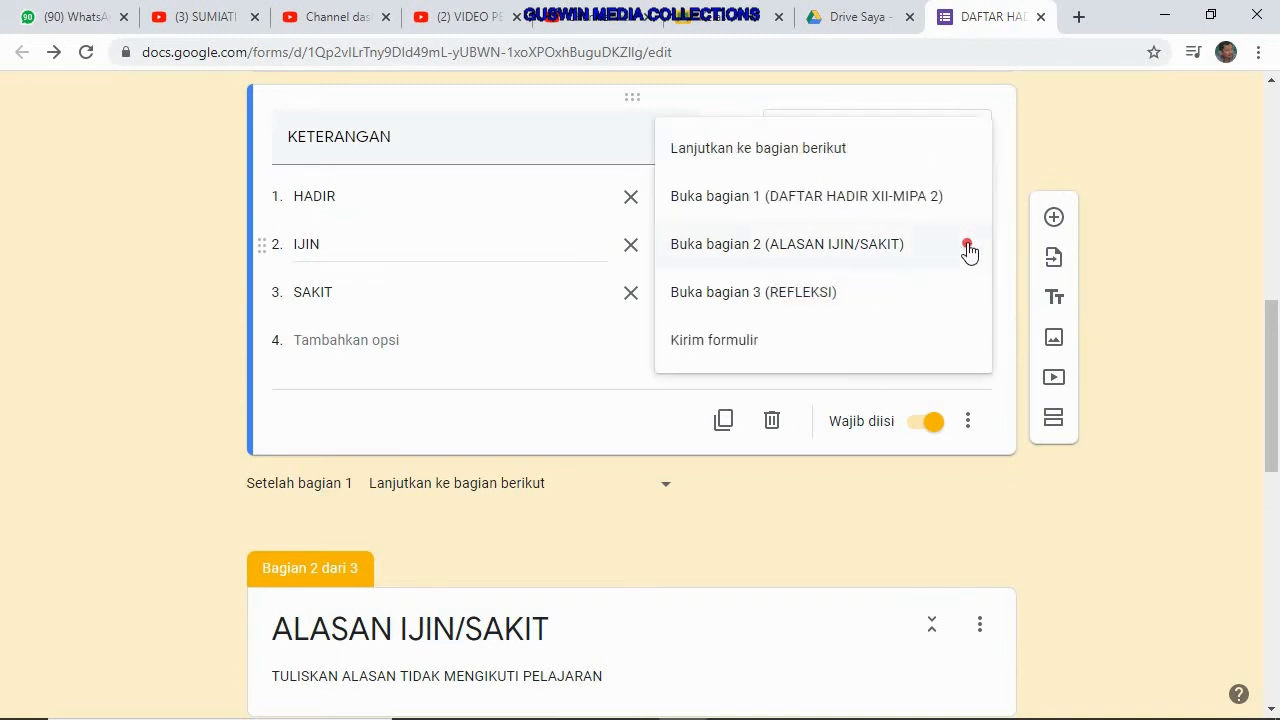
click(672, 437)
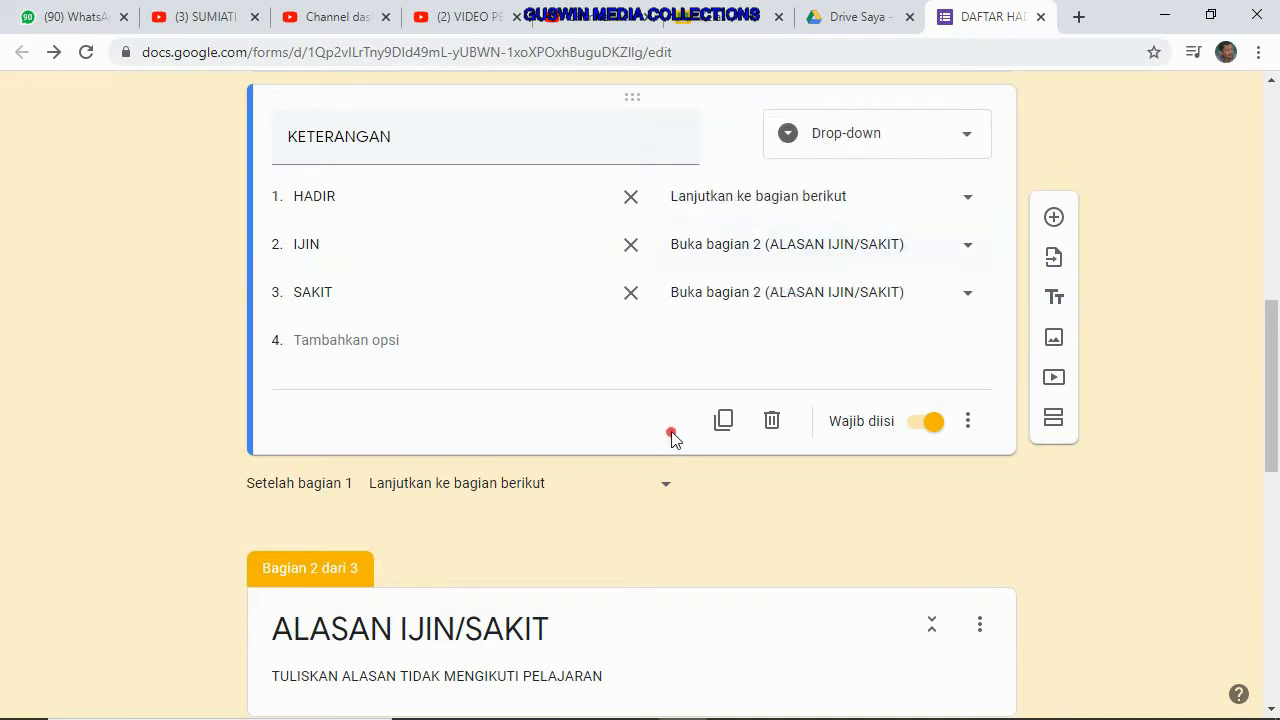
scroll(757, 493, down, 6)
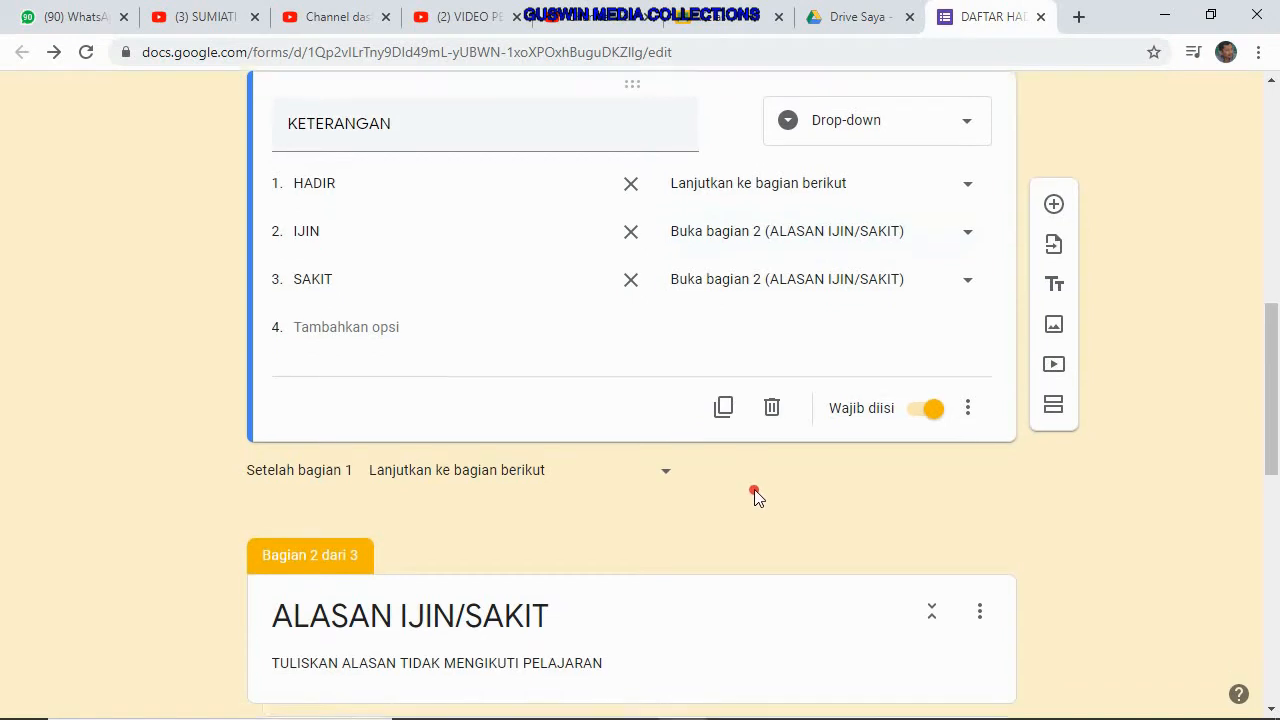
scroll(680, 371, up, 3)
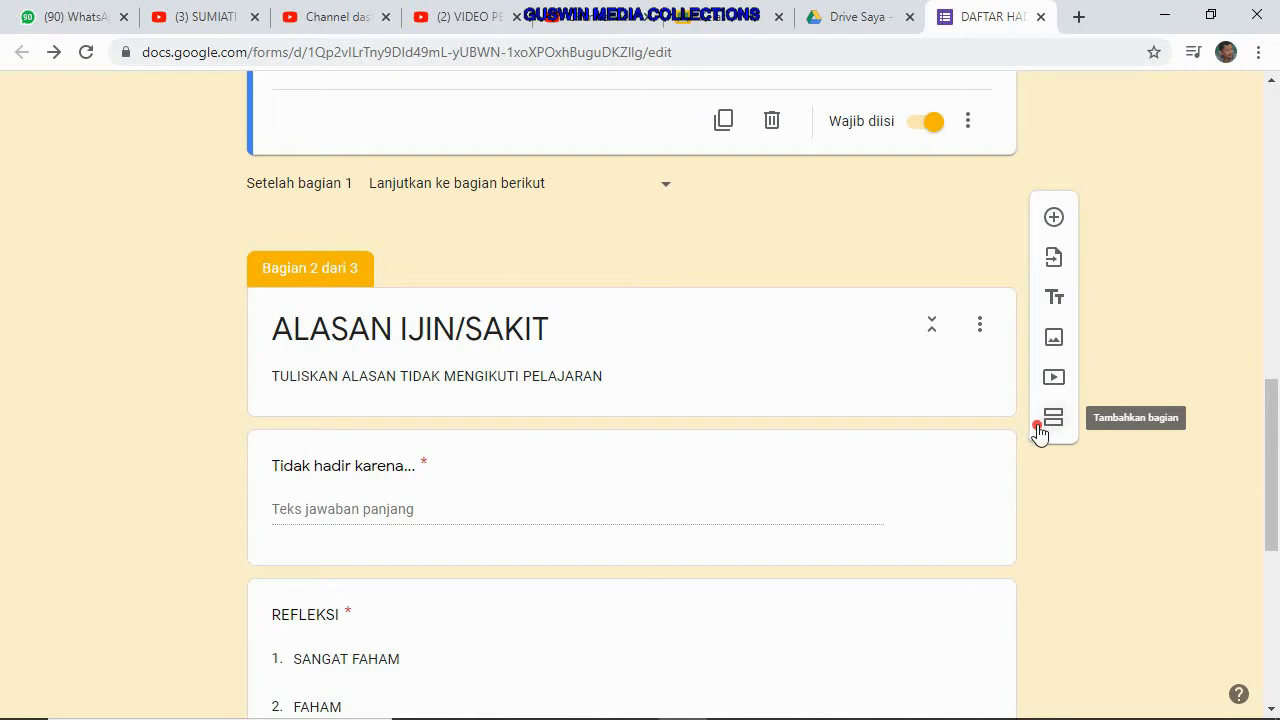
scroll(1023, 414, up, 3)
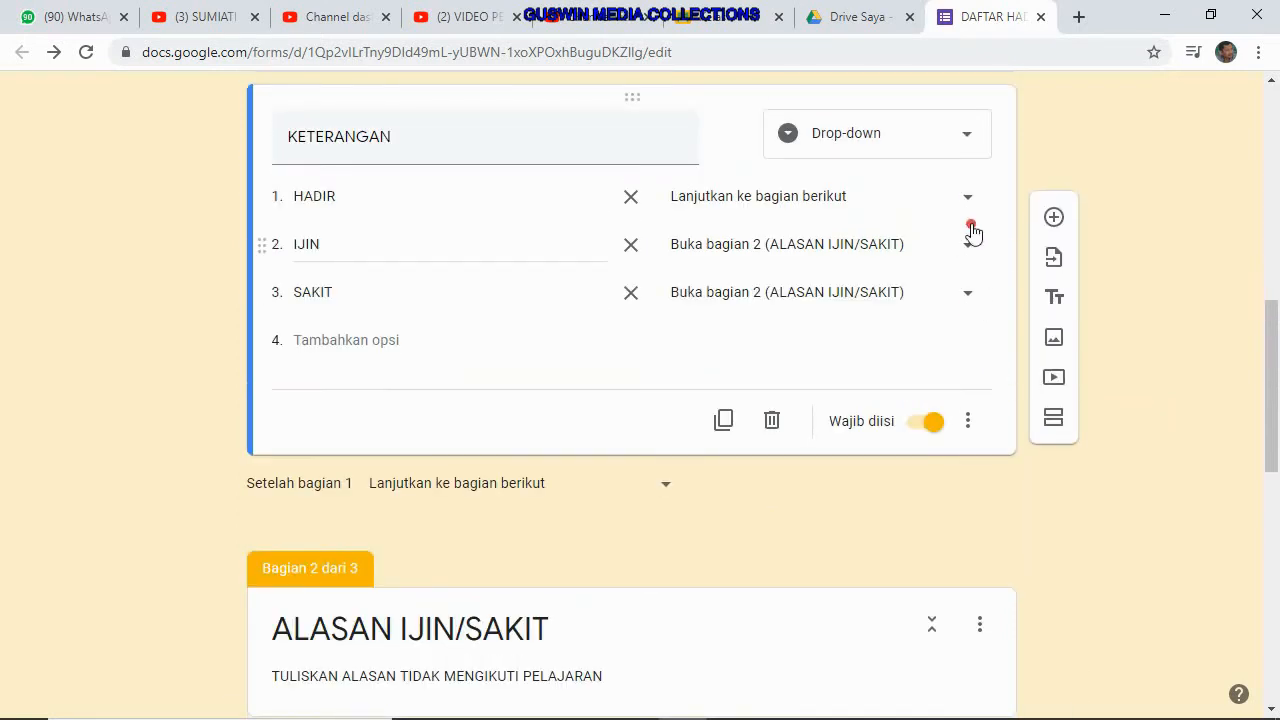
scroll(975, 350, down, 2)
scroll(980, 405, down, 2)
scroll(977, 403, up, 3)
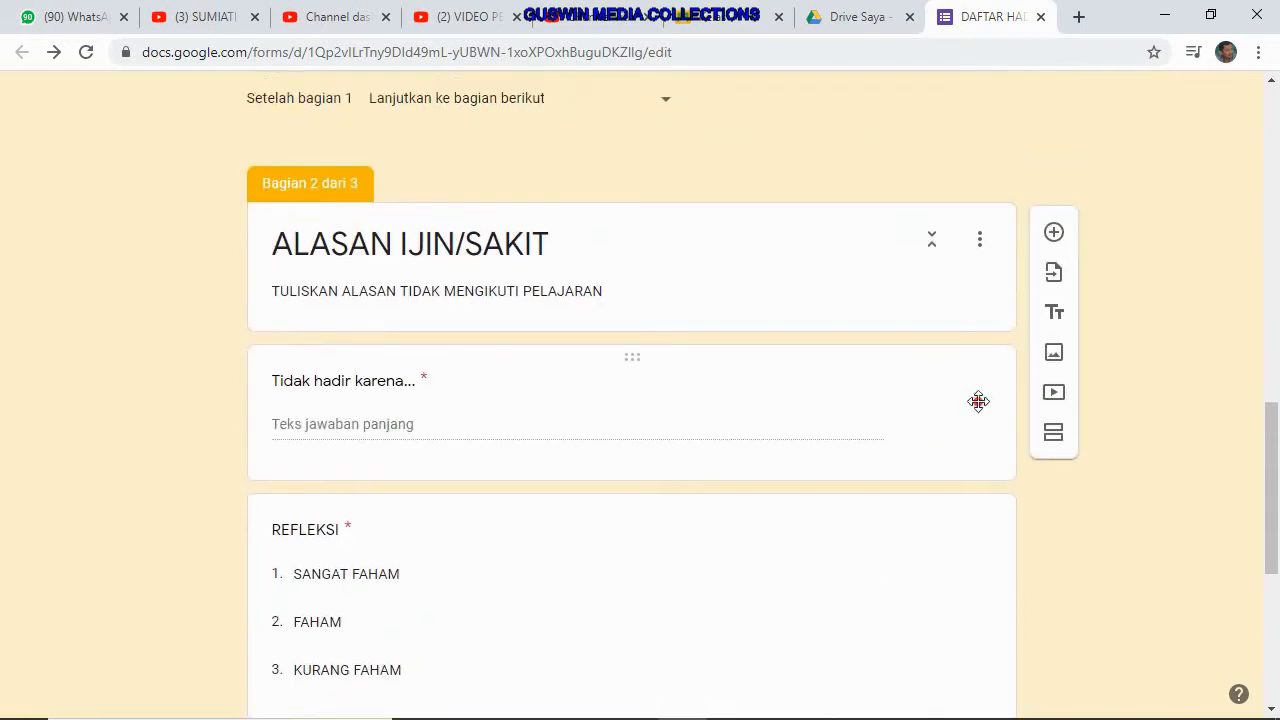
Open the REFLEKSI question in the ALASAN IJIN/SAKIT section and examine its answer-based branching and destination for each option.
scroll(570, 400, down, 4)
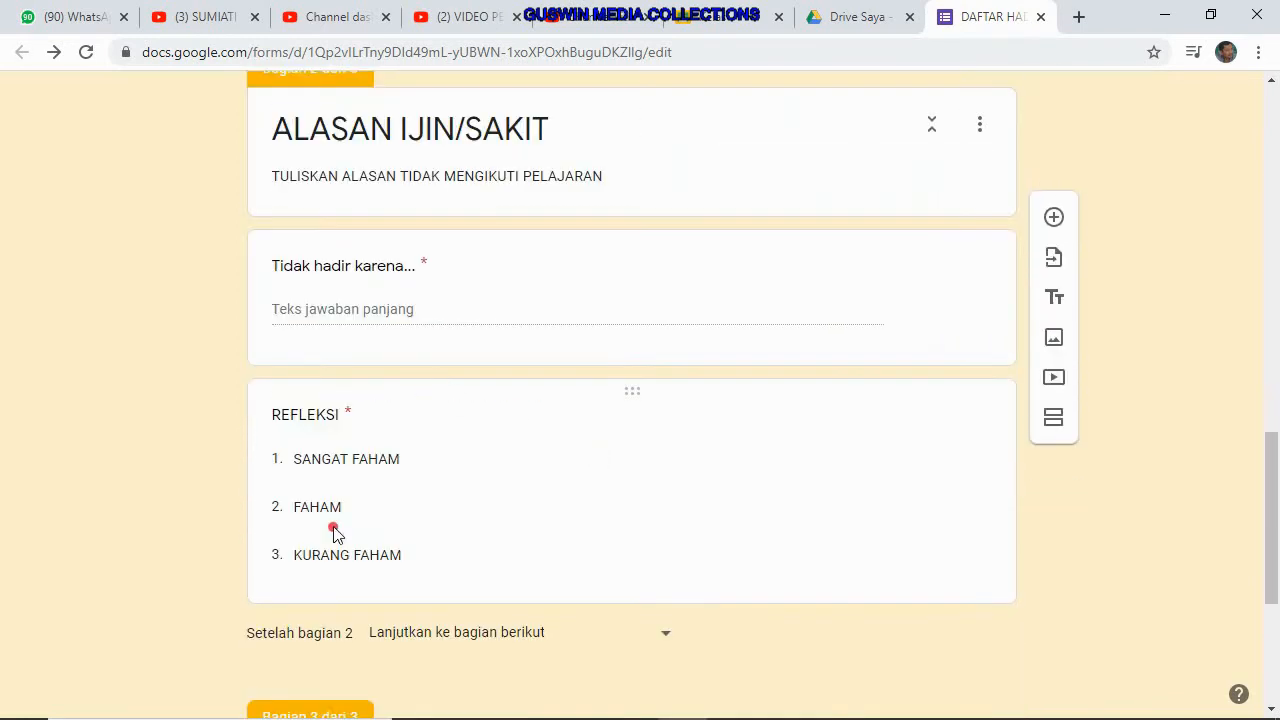
scroll(520, 490, down, 3)
scroll(968, 343, up, 1)
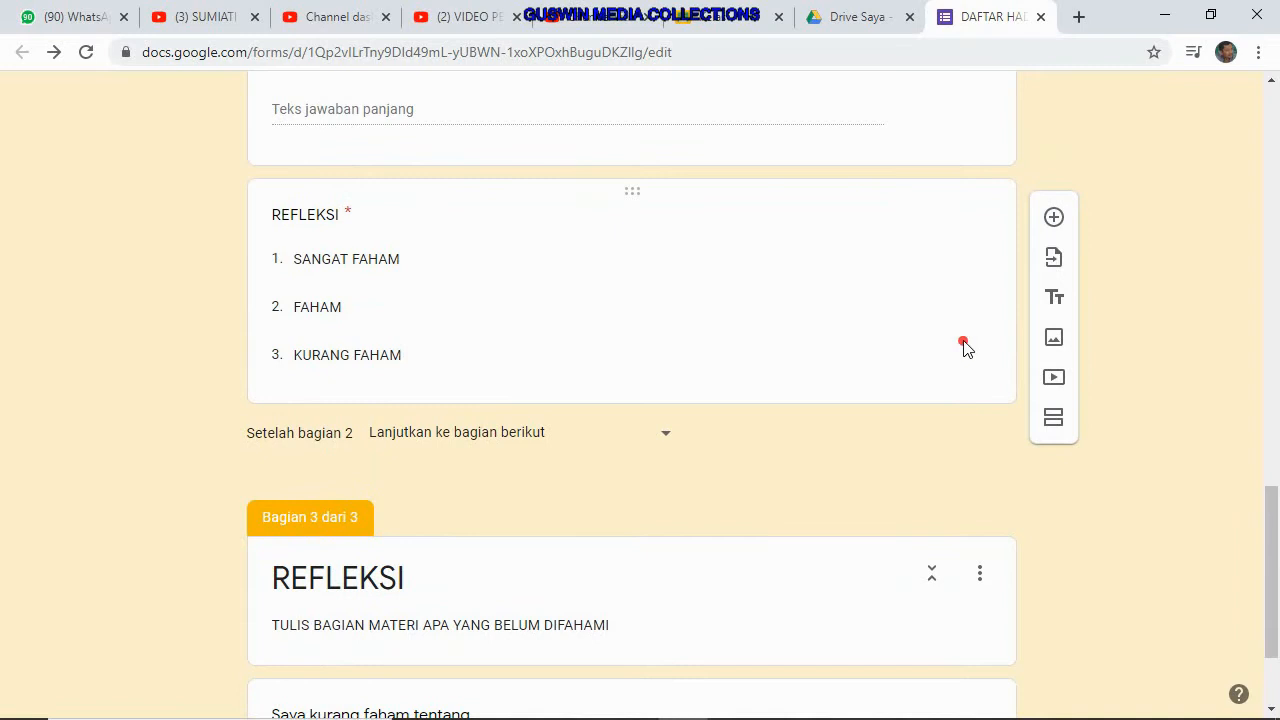
click(963, 349)
click(968, 374)
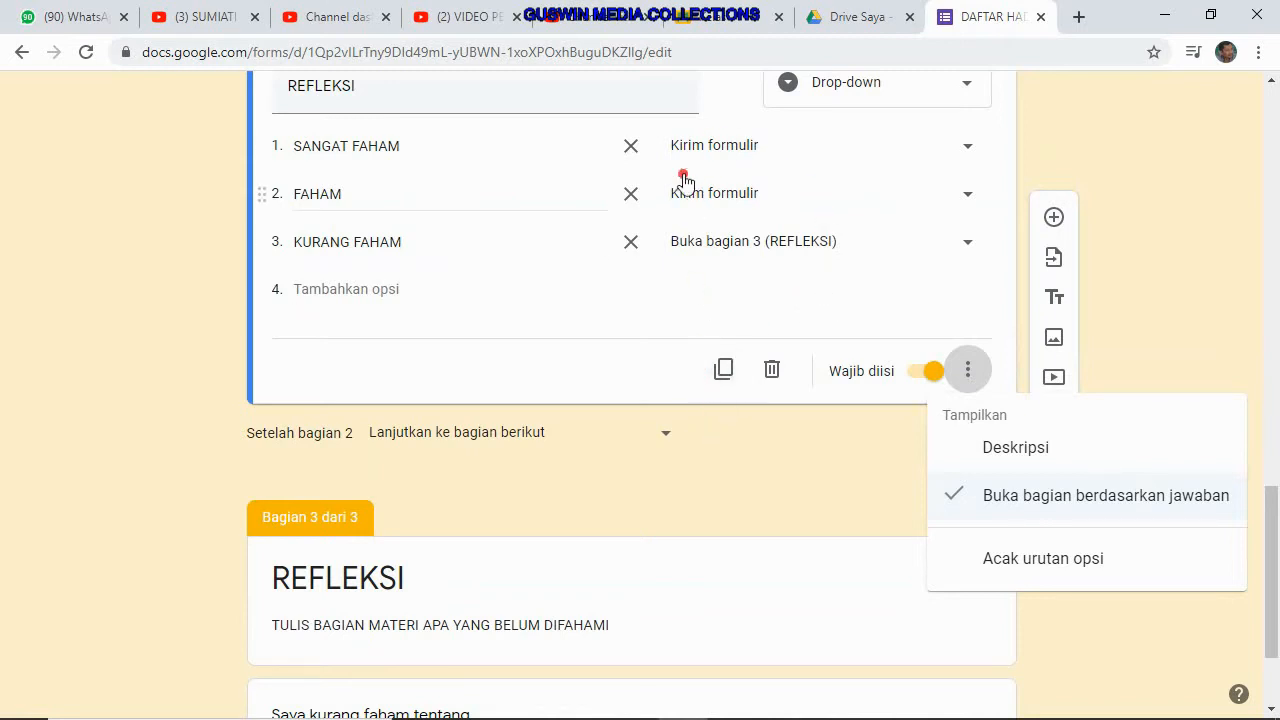
click(779, 477)
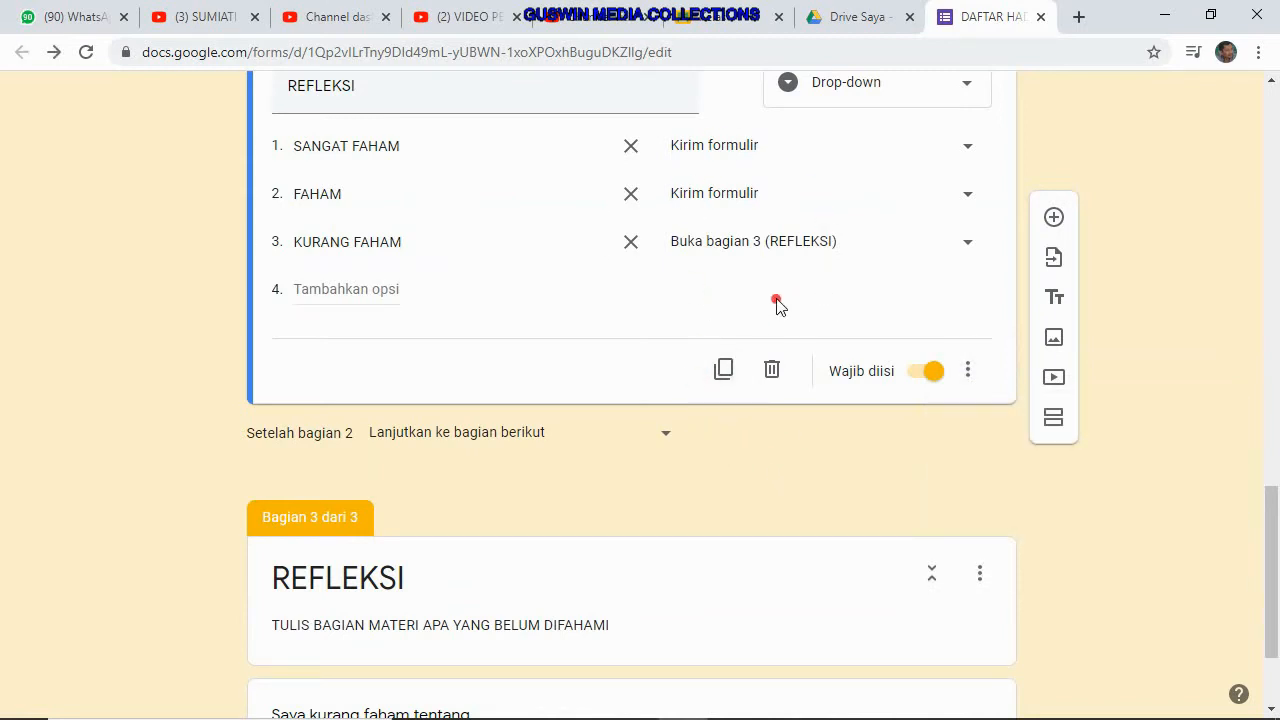
scroll(877, 480, down, 2)
scroll(700, 520, up, 15)
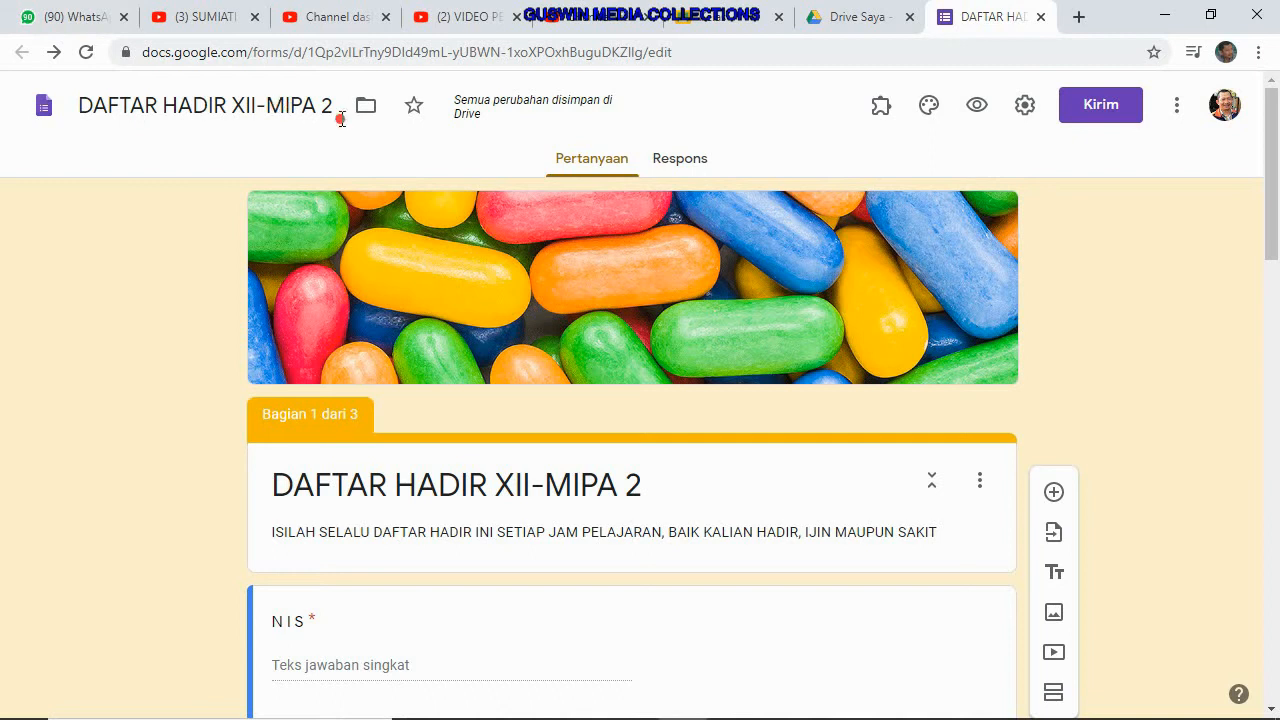
Switch to Google Classroom, view the attendance form posted in the XII IPS 2 classwork, and close the form.
click(718, 20)
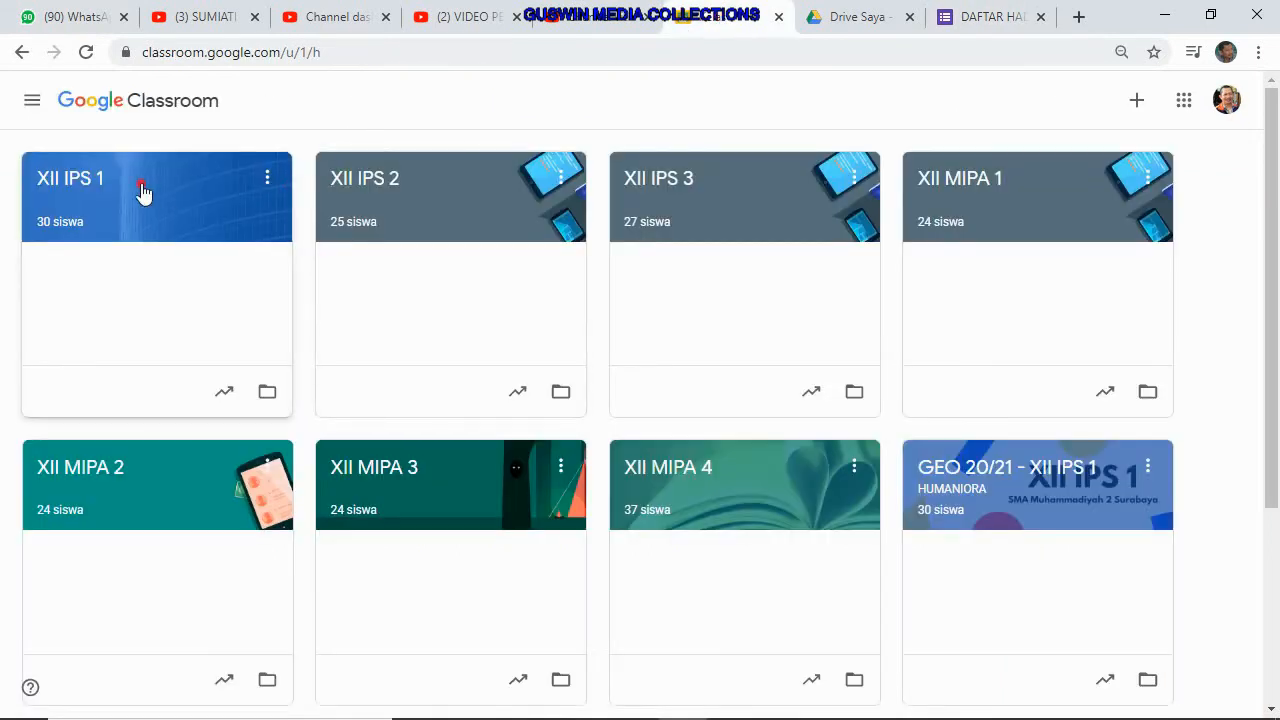
click(421, 218)
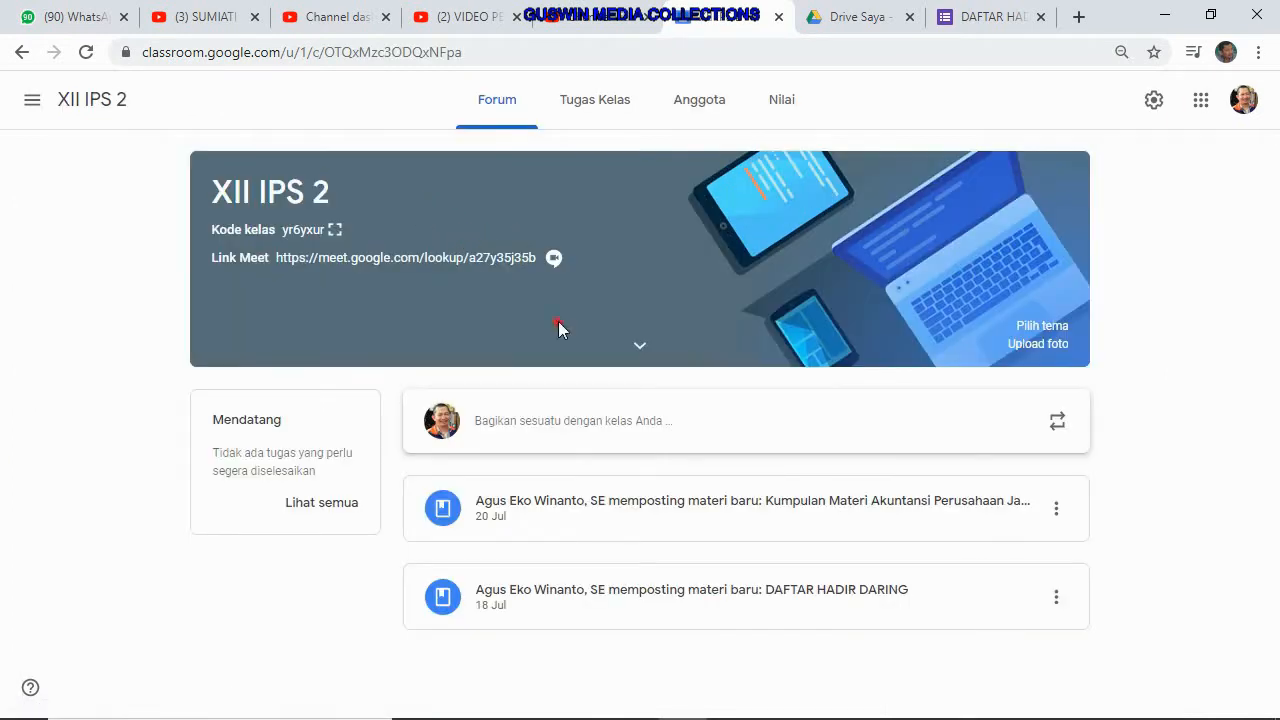
click(612, 118)
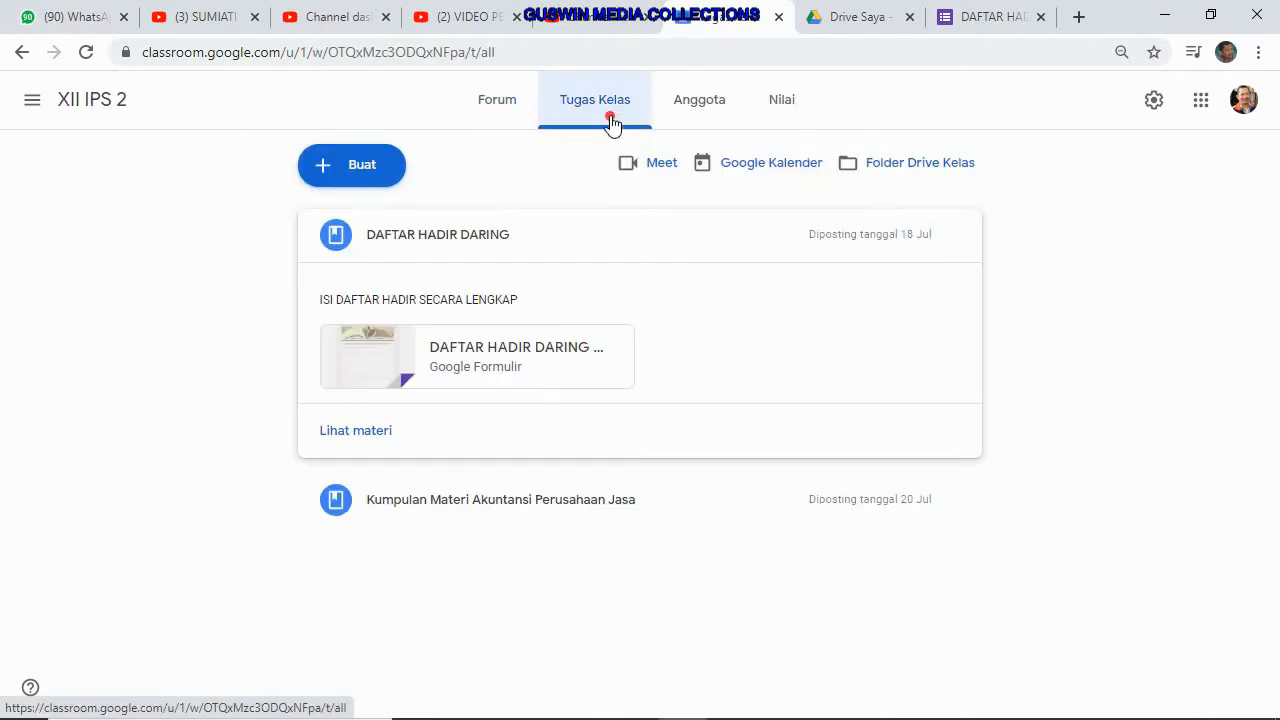
click(537, 369)
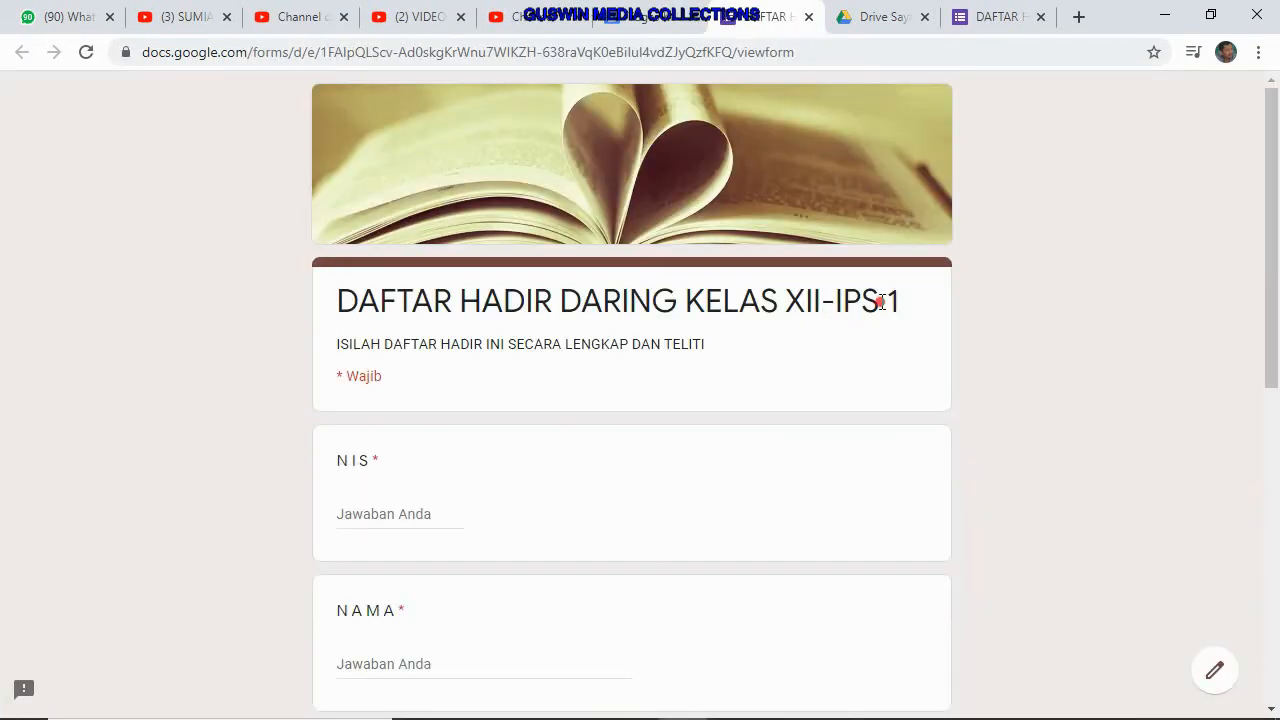
click(807, 17)
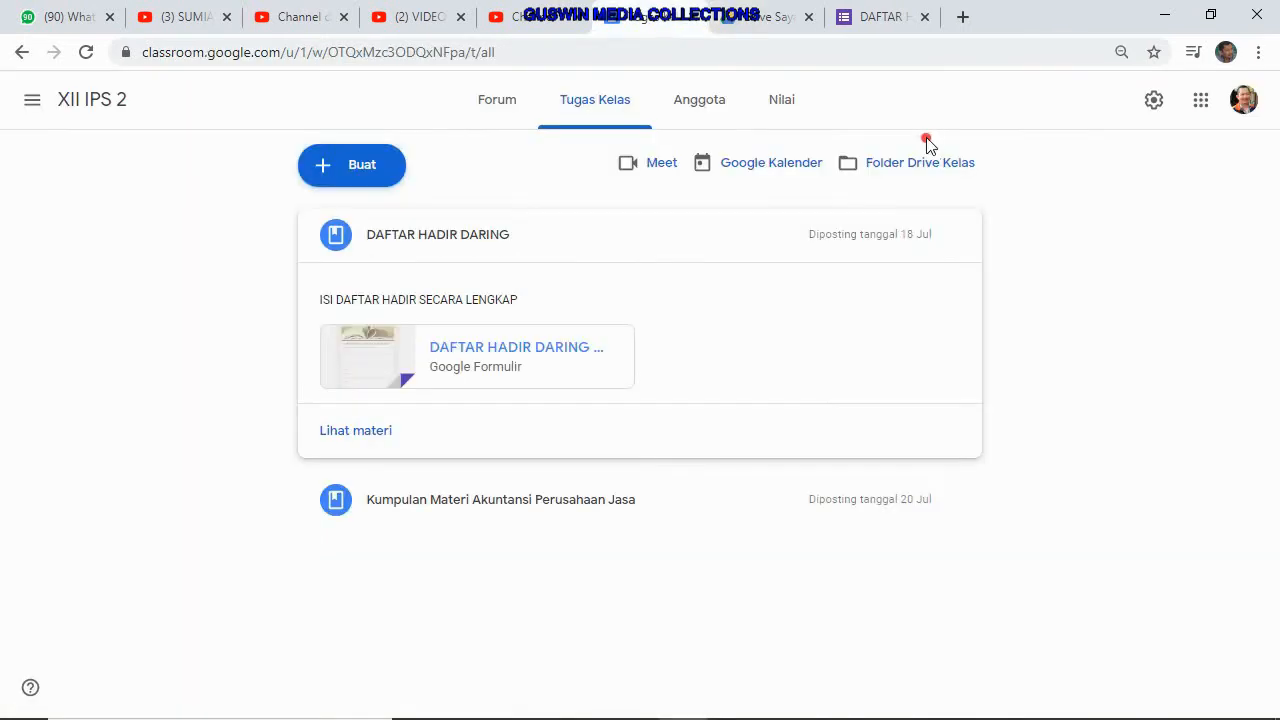
Return to the DAFTAR HADIR XII-MIPA 2 form, review the general sign-in and respondent settings, and save them.
click(960, 20)
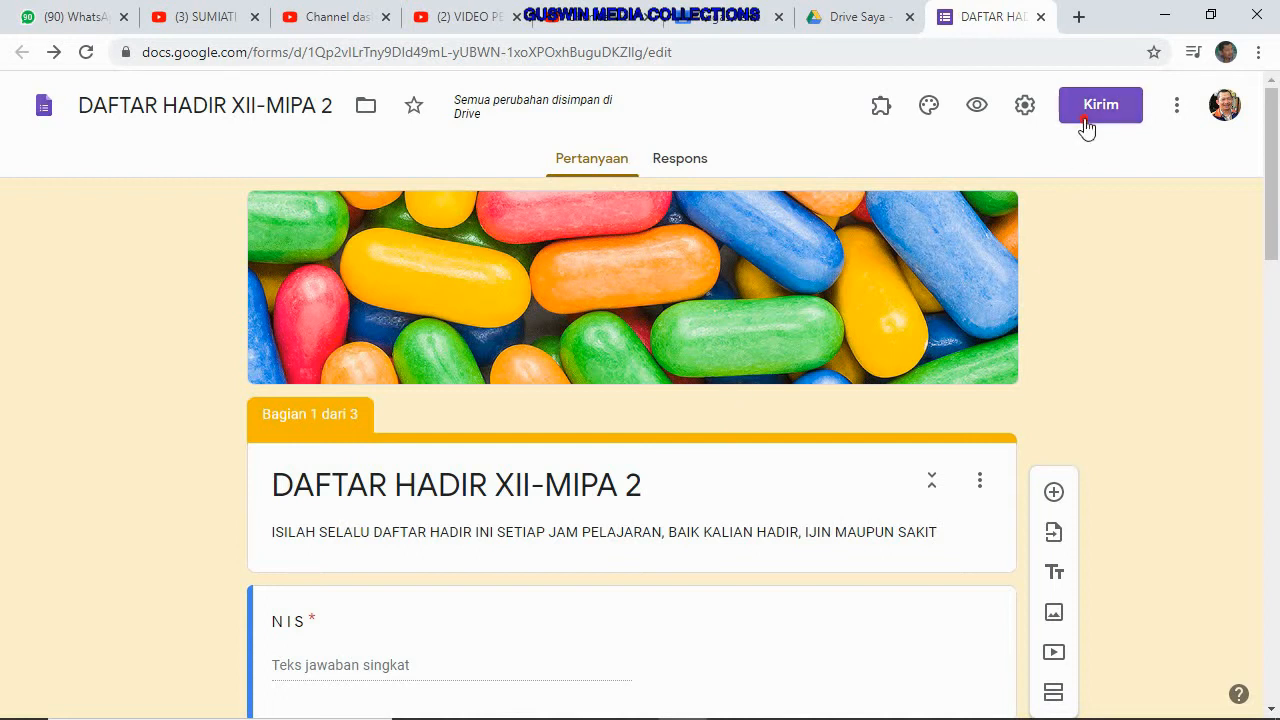
click(1025, 105)
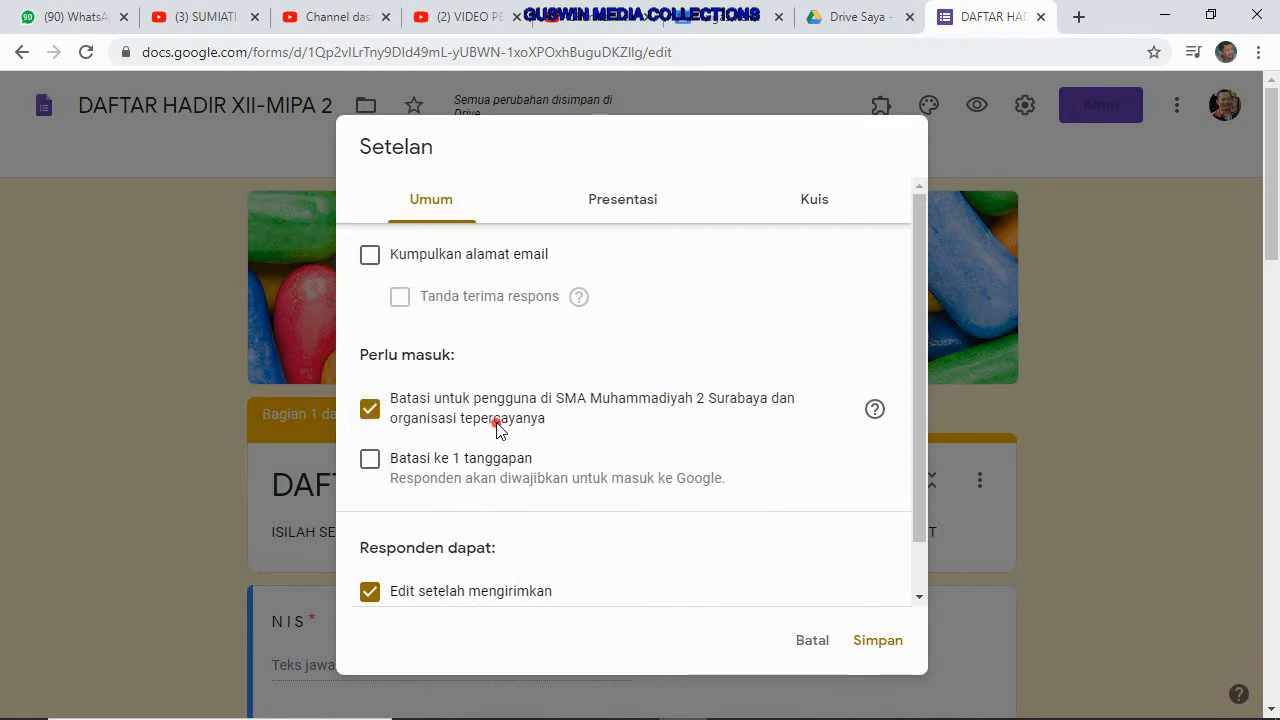
scroll(495, 440, down, 1)
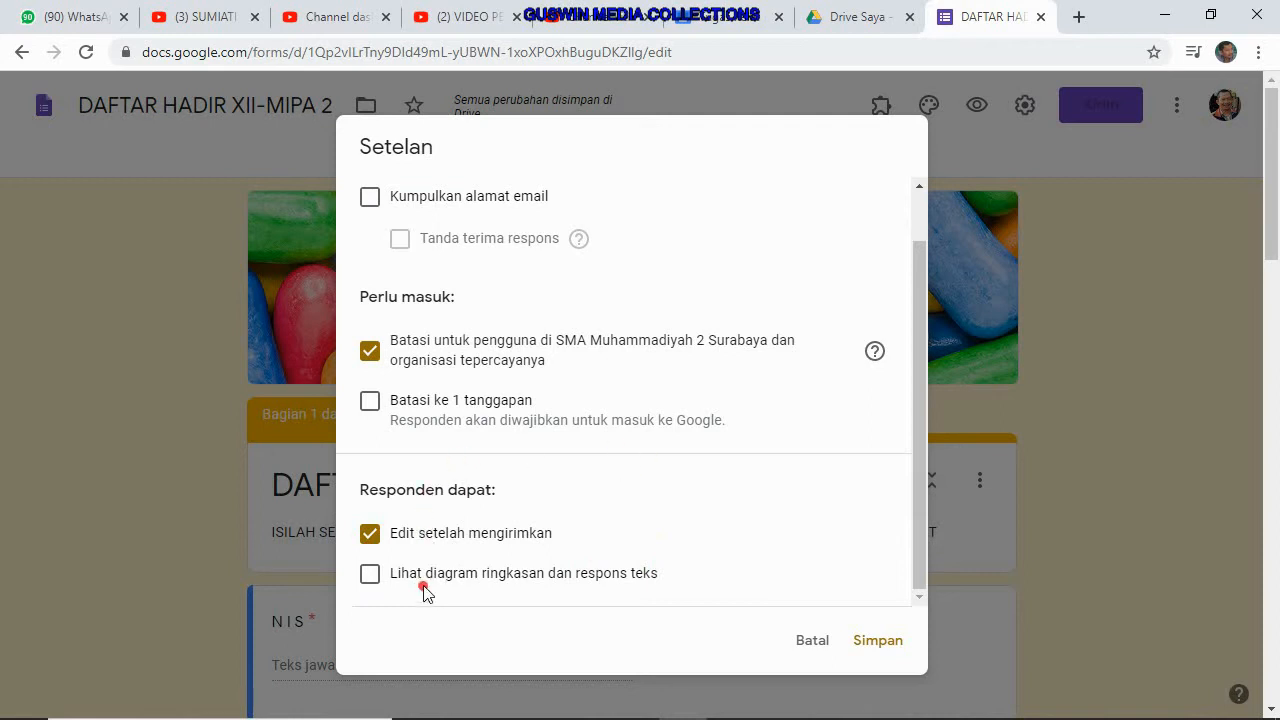
click(884, 644)
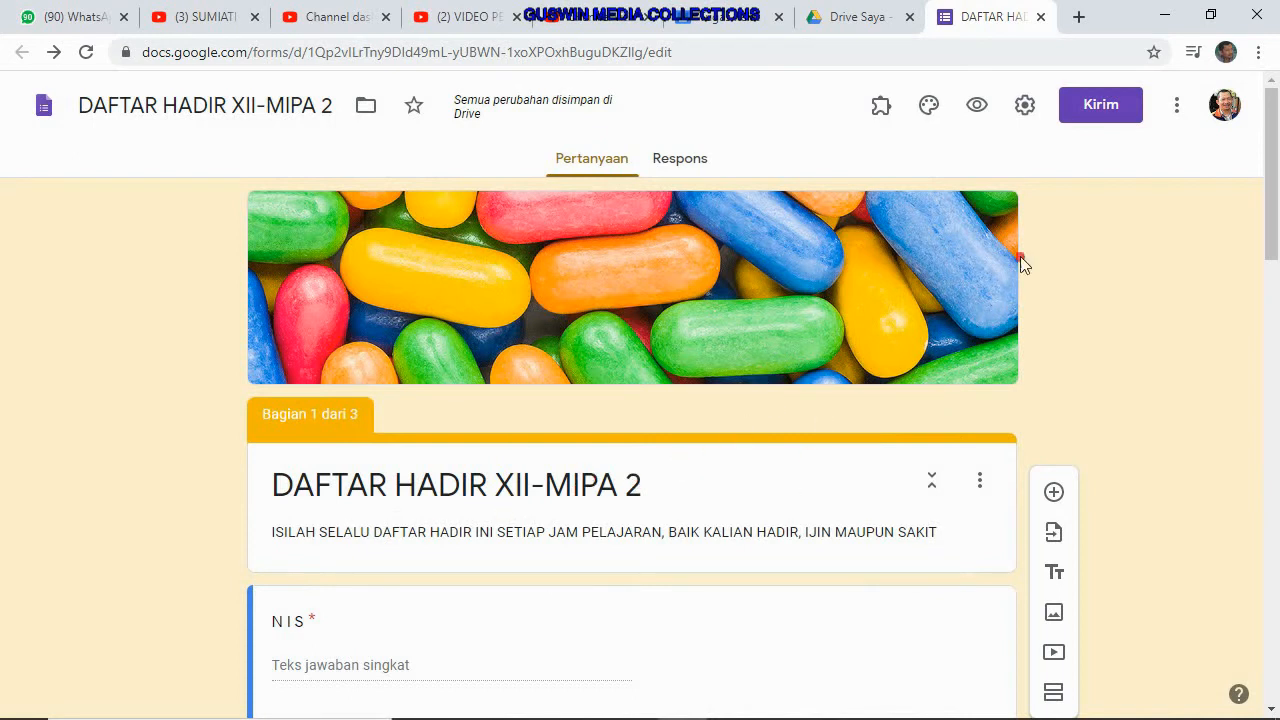
Generate a shortened link for sending the DAFTAR HADIR XII-MIPA 2 form and copy it to the clipboard.
click(1114, 110)
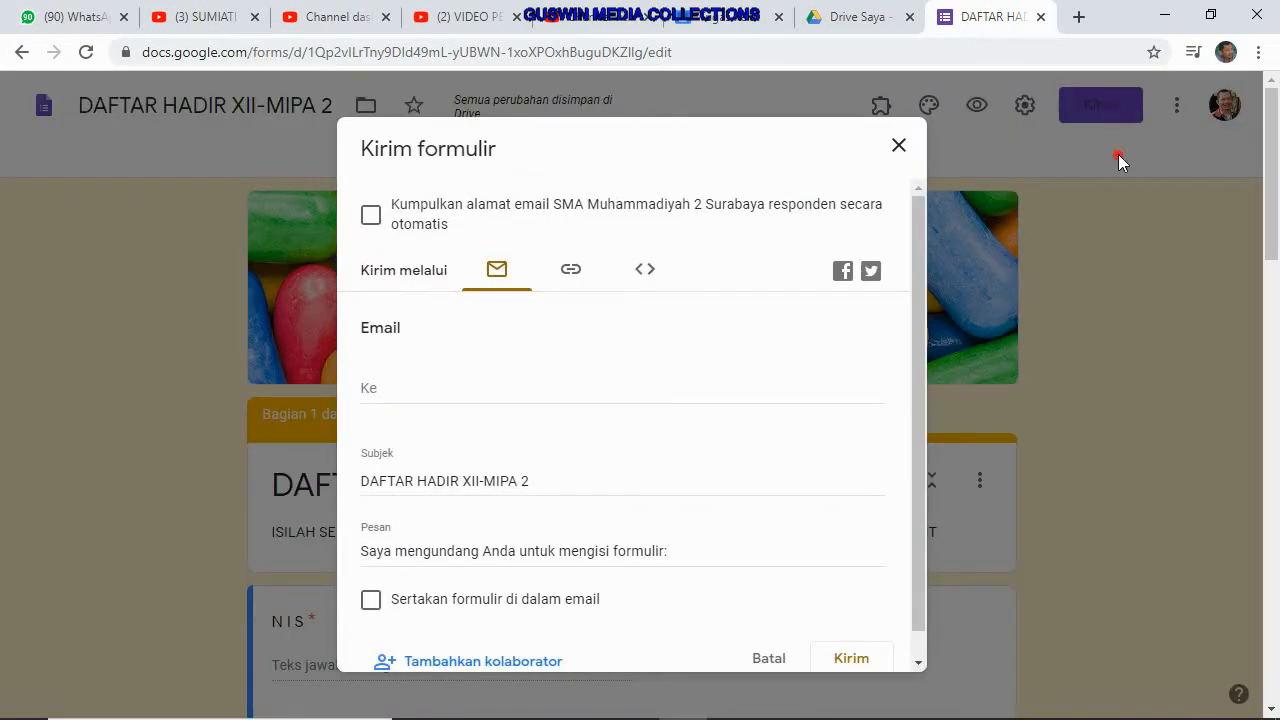
scroll(900, 372, down, 1)
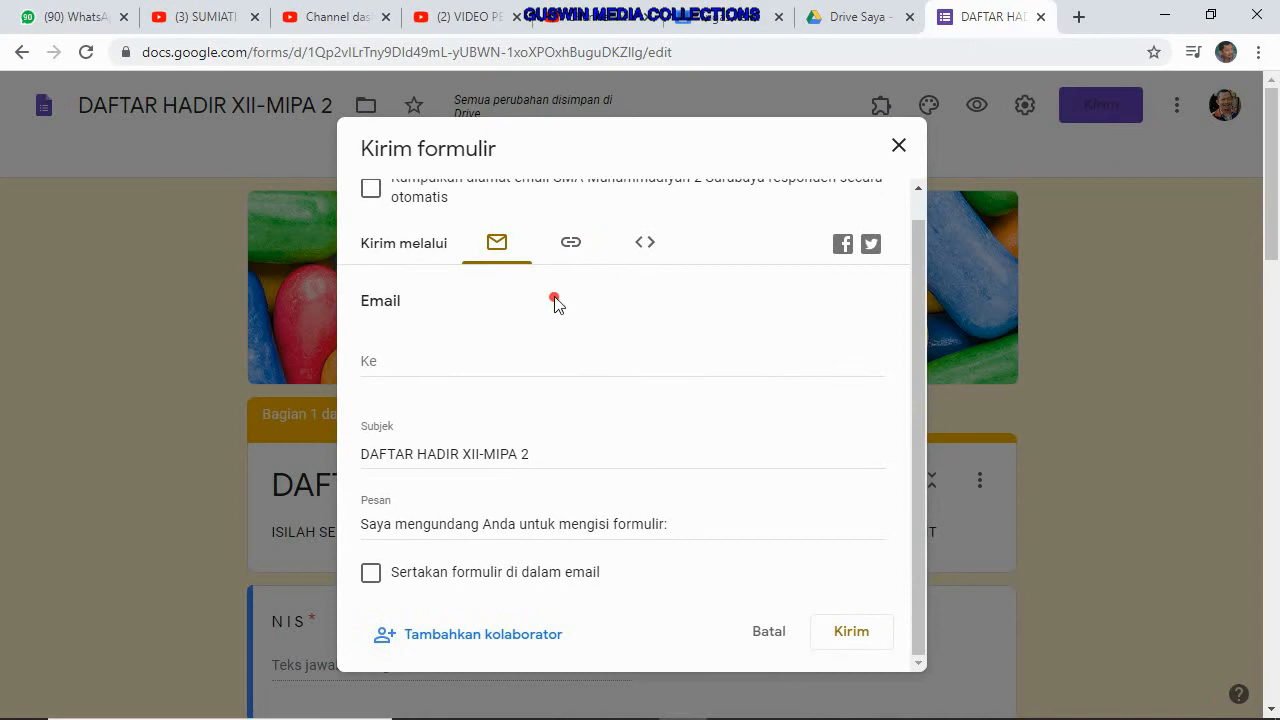
scroll(560, 300, up, 1)
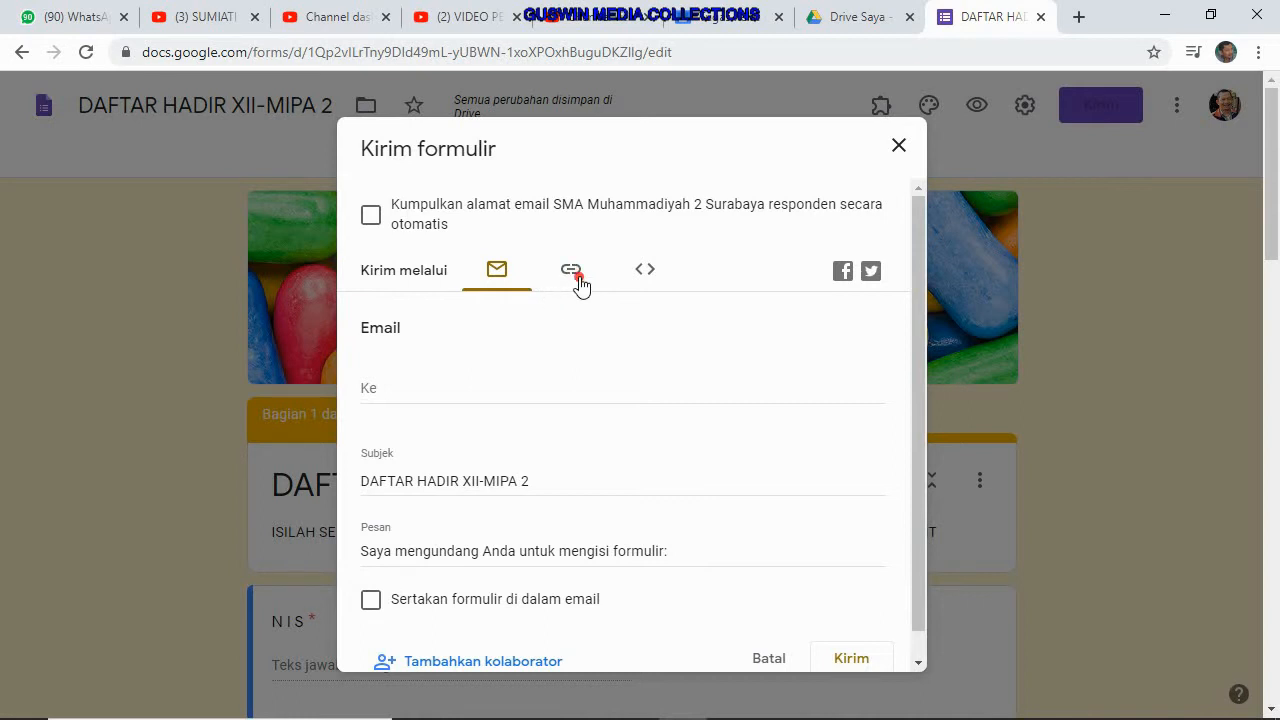
scroll(583, 288, down, 1)
scroll(570, 310, down, 2)
scroll(563, 330, up, 1)
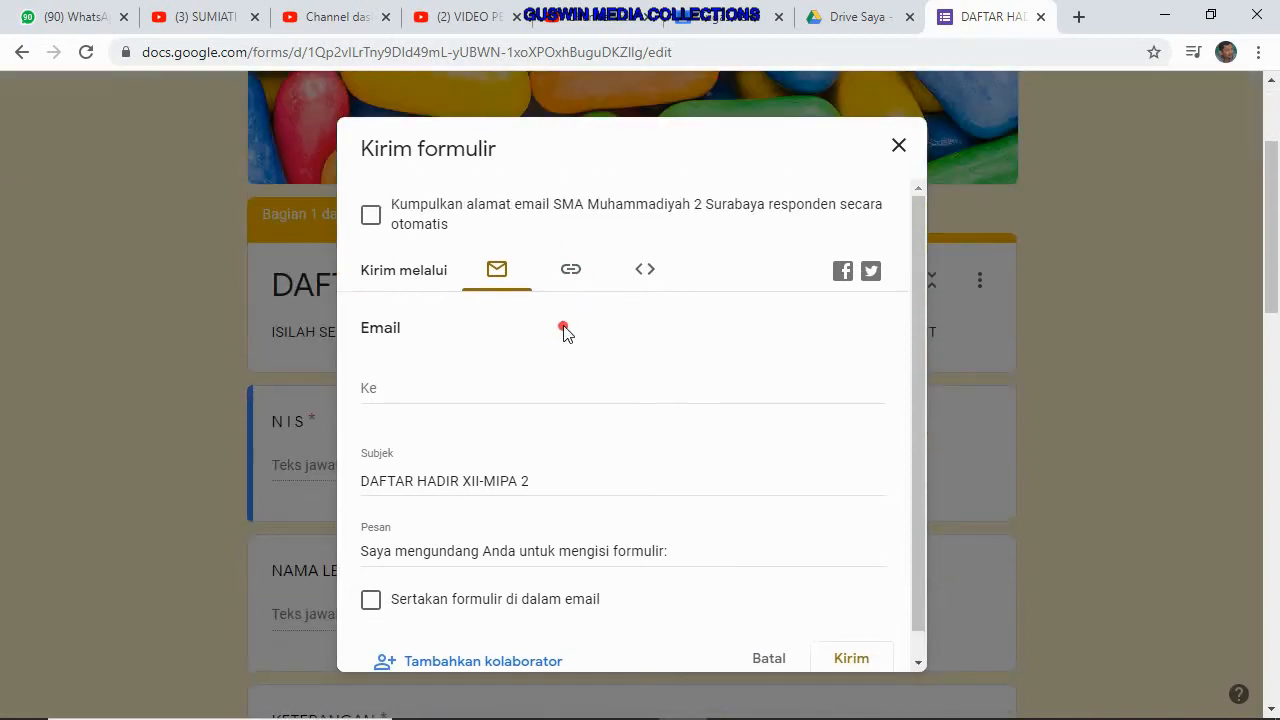
click(566, 274)
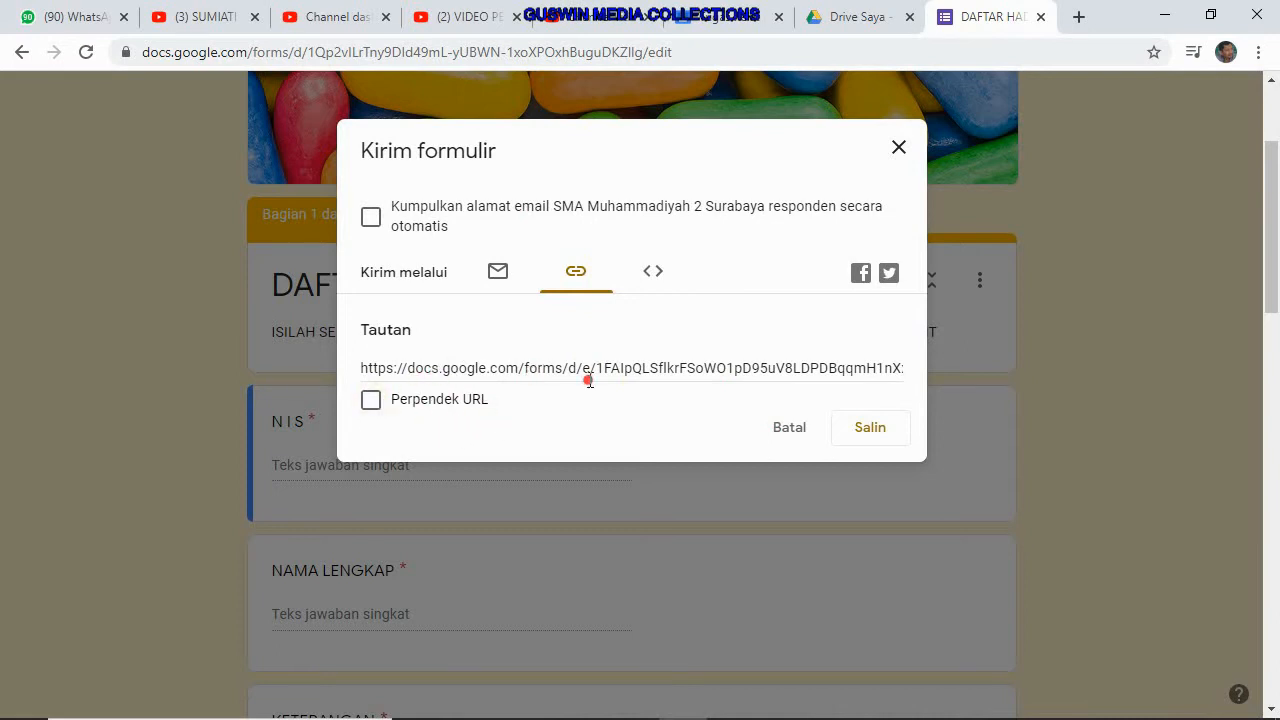
click(371, 403)
click(430, 370)
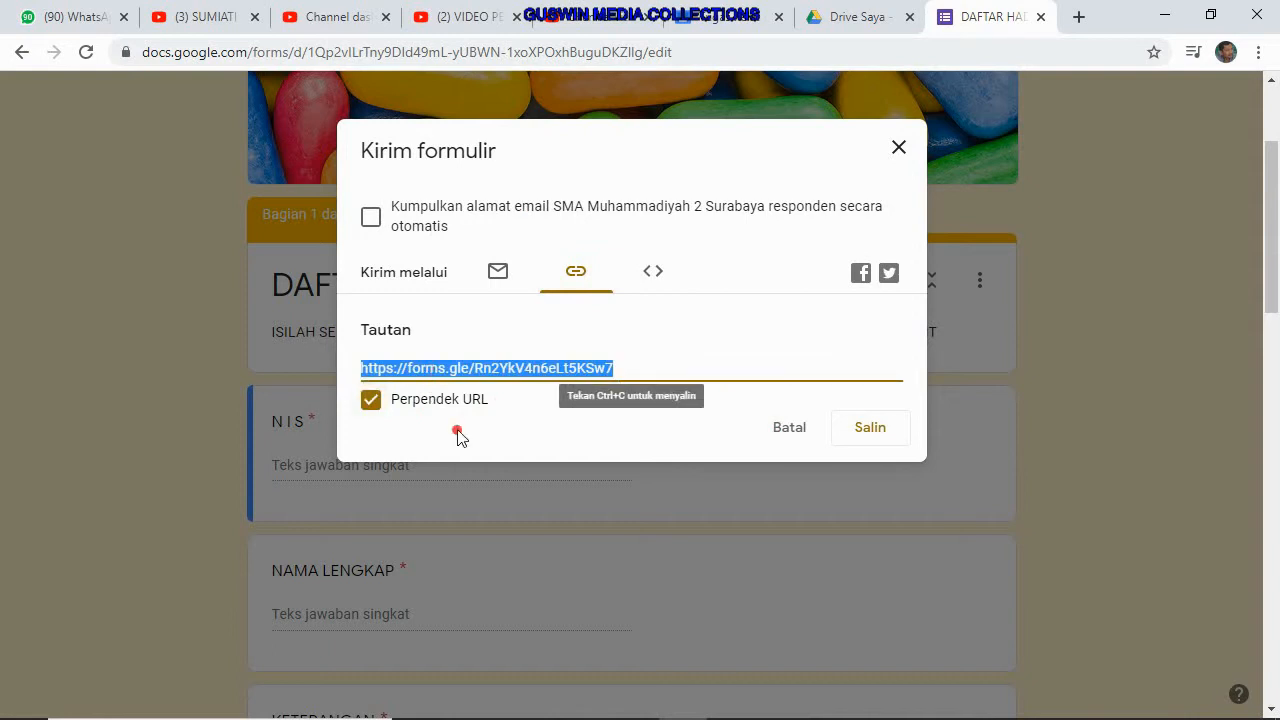
click(870, 428)
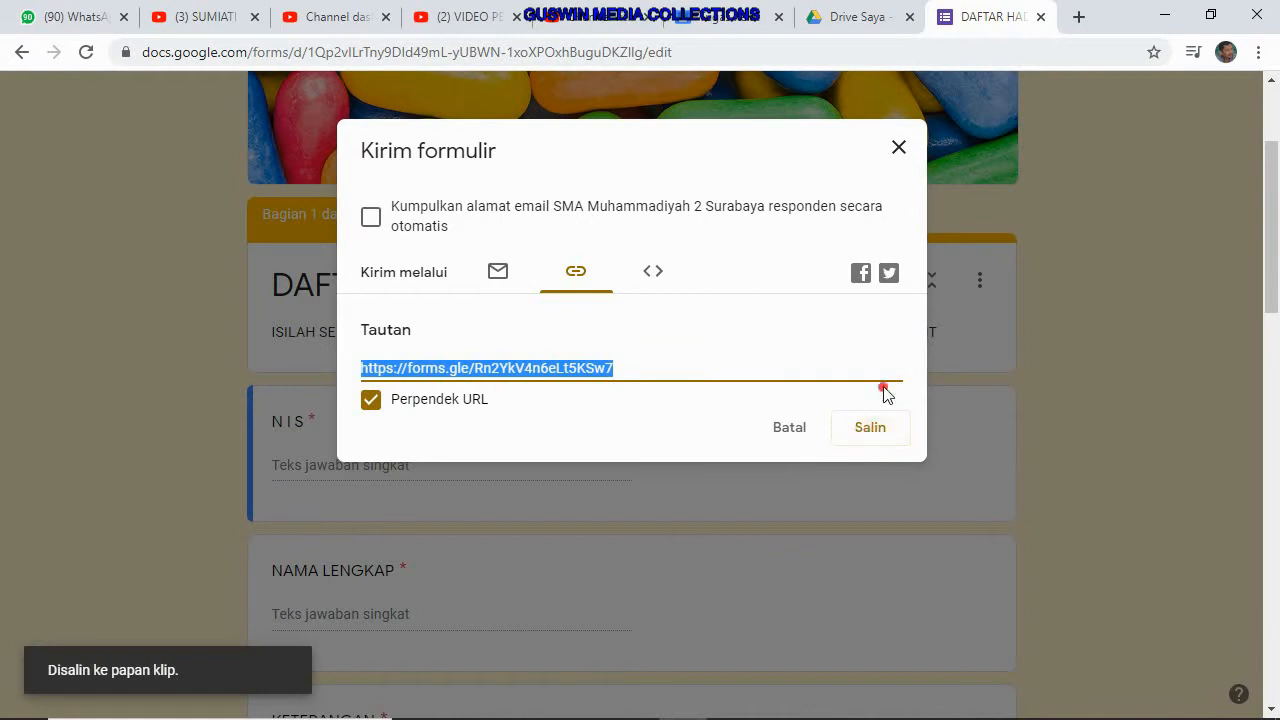
click(898, 147)
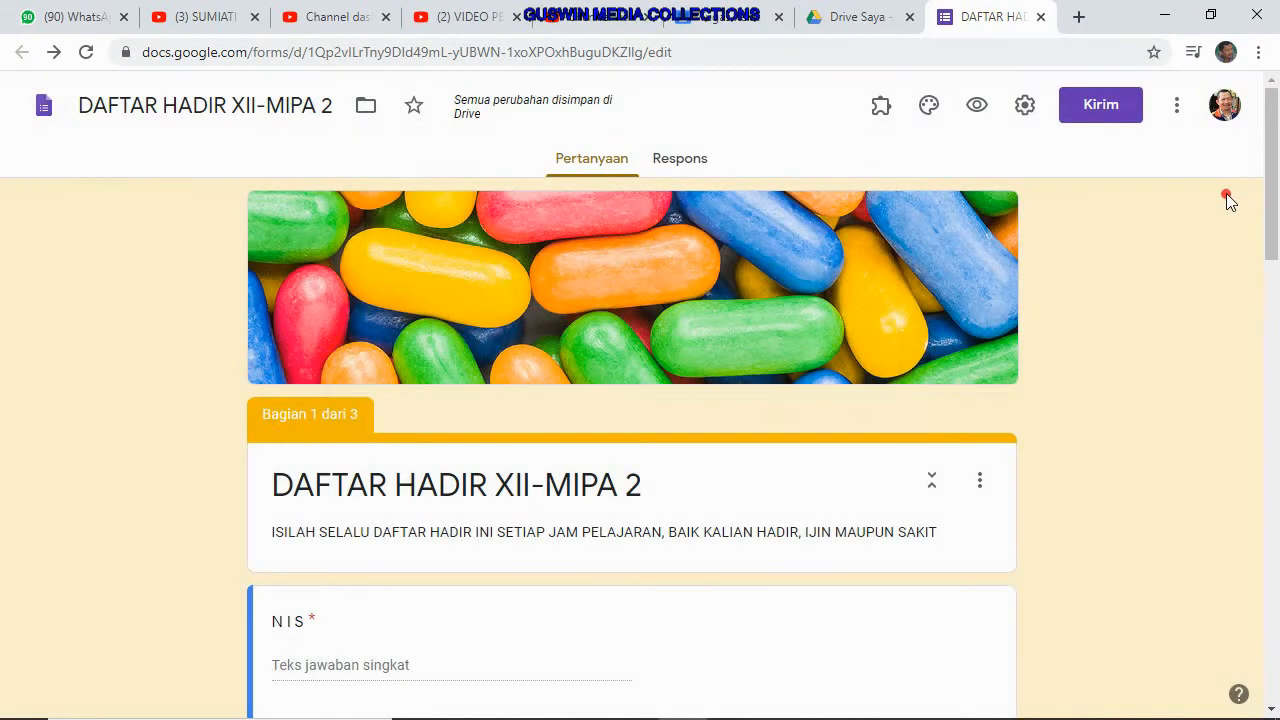
Switch to Google Classroom and open the classwork of the XII MIPA 2 class.
click(714, 24)
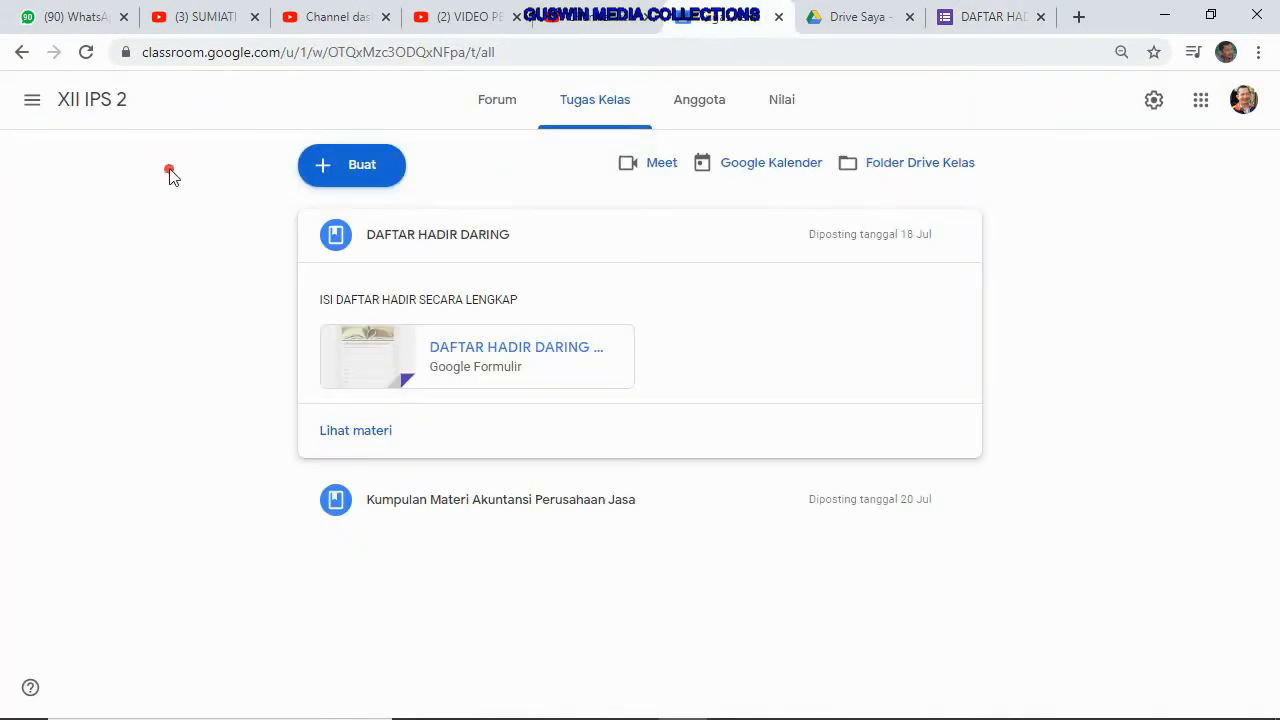
click(30, 100)
click(84, 158)
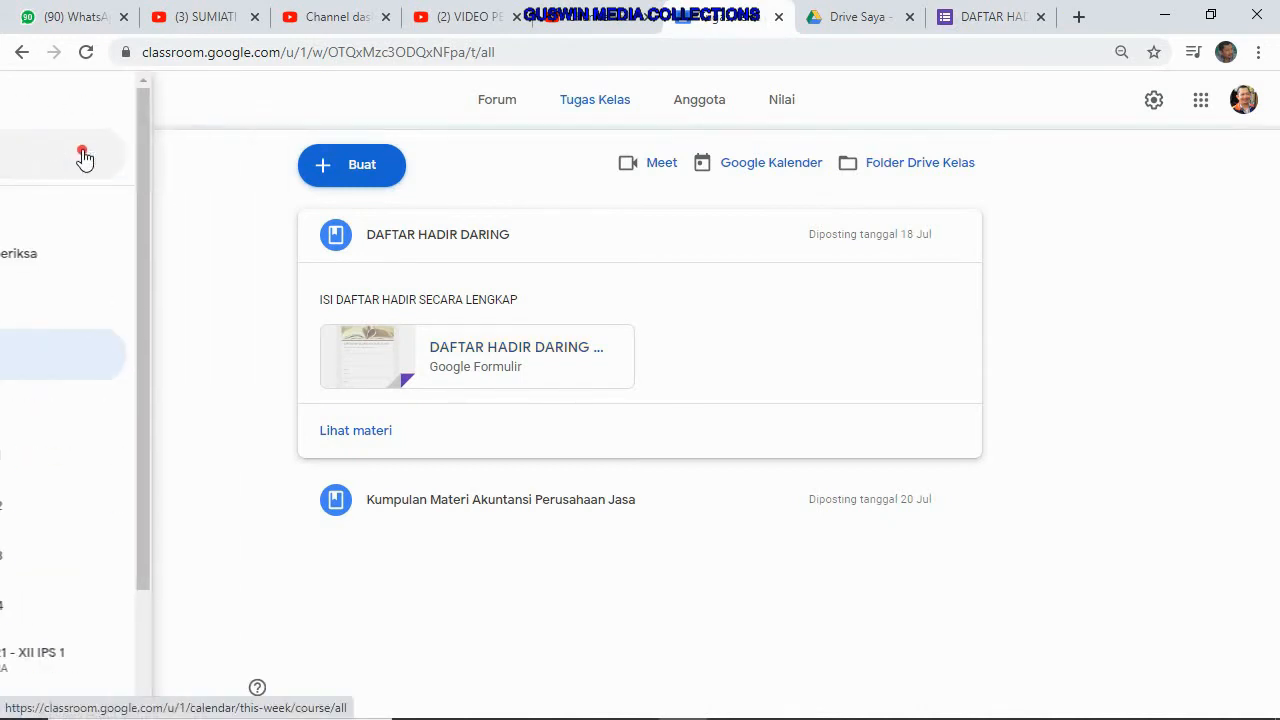
click(36, 102)
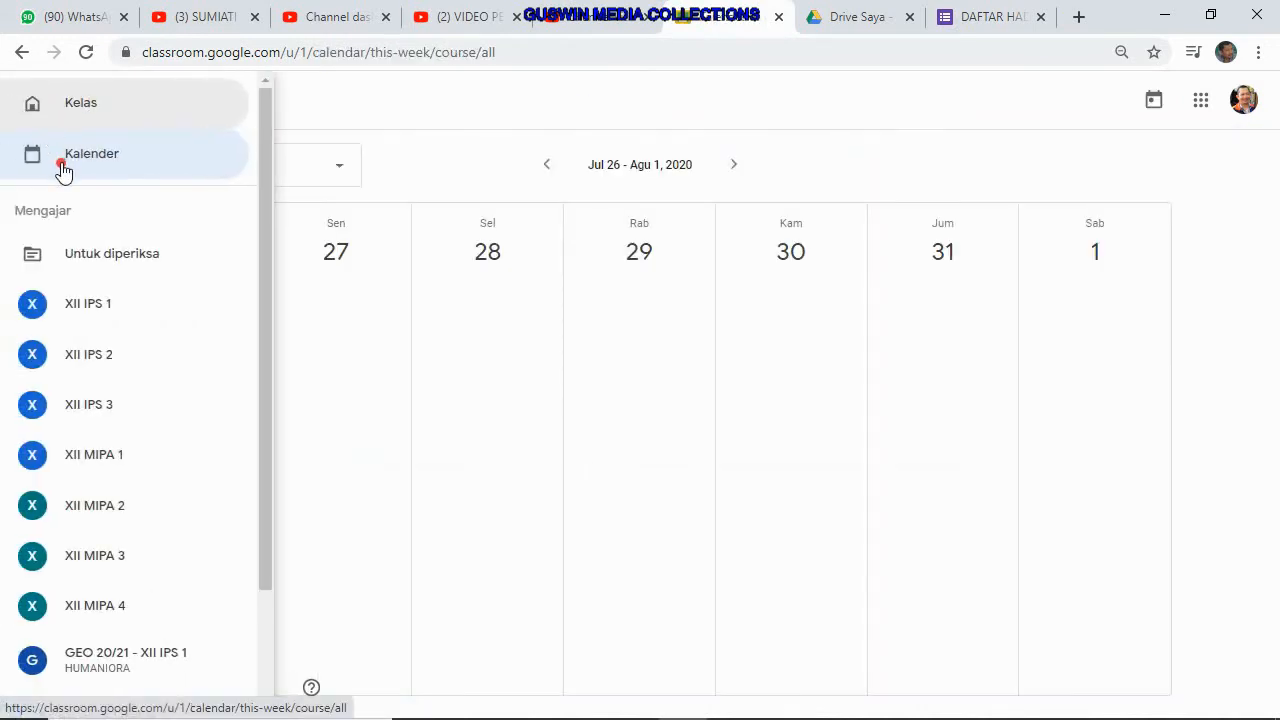
click(66, 106)
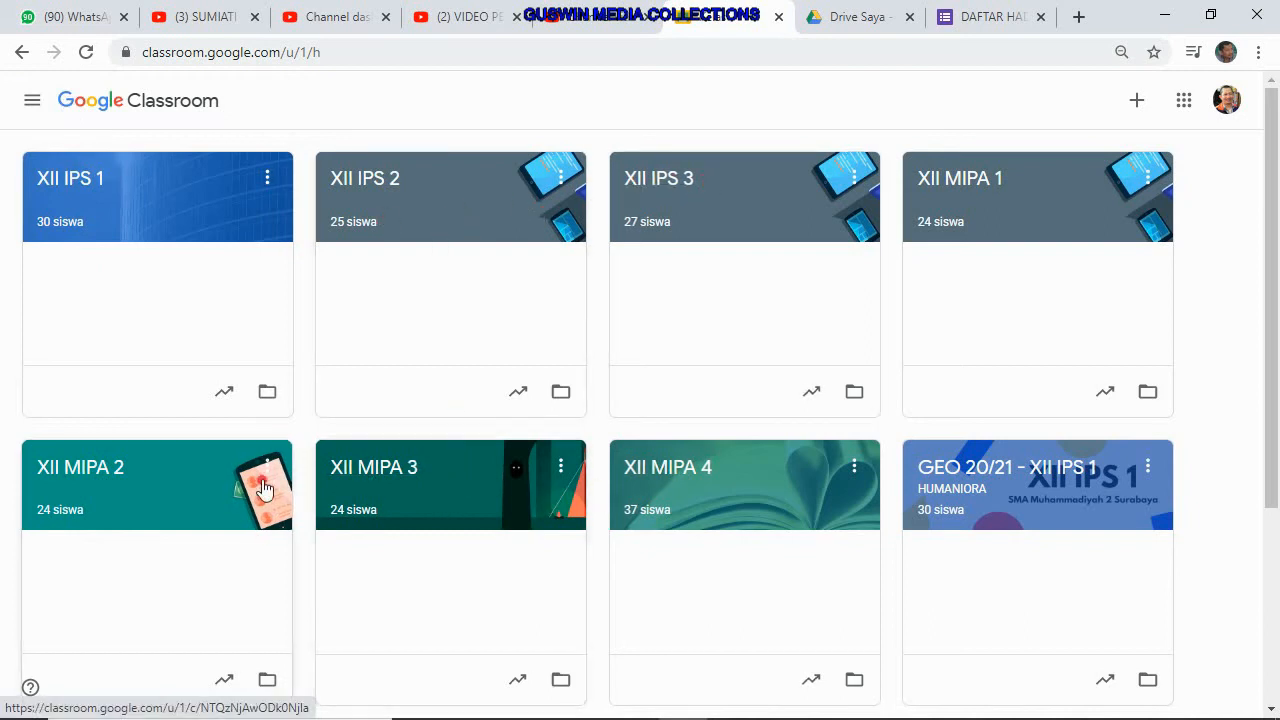
click(169, 495)
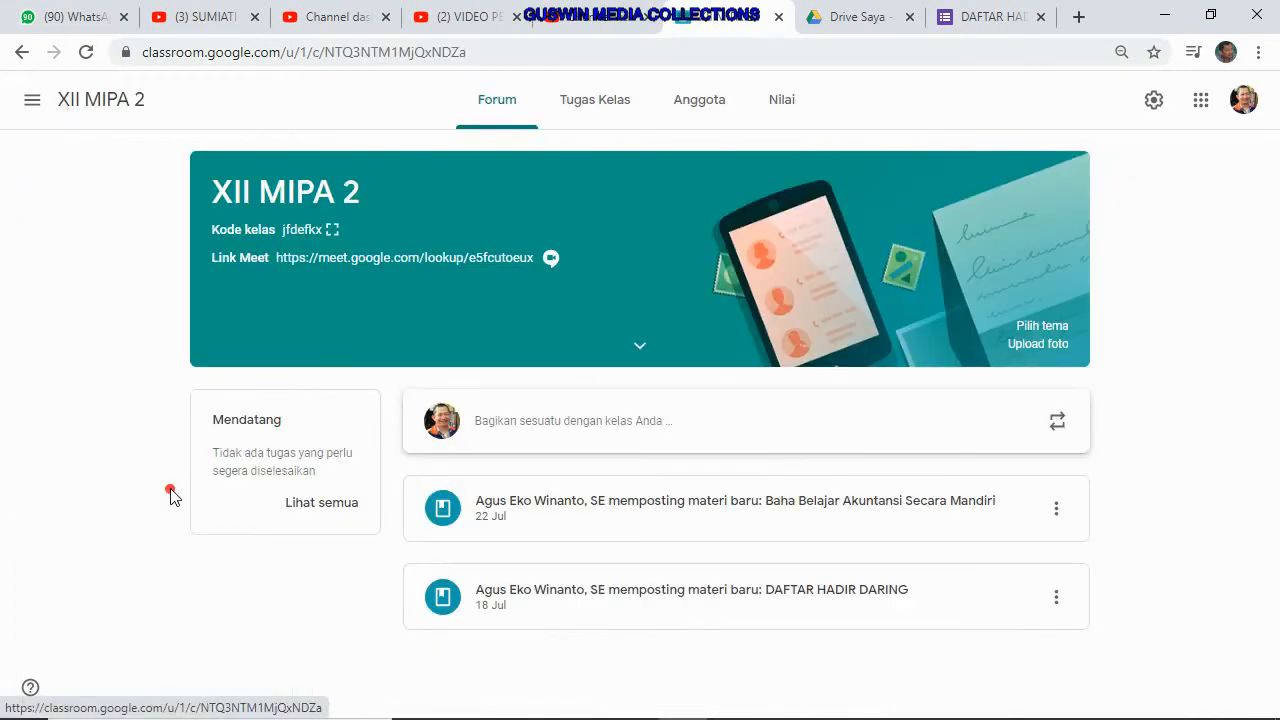
click(587, 110)
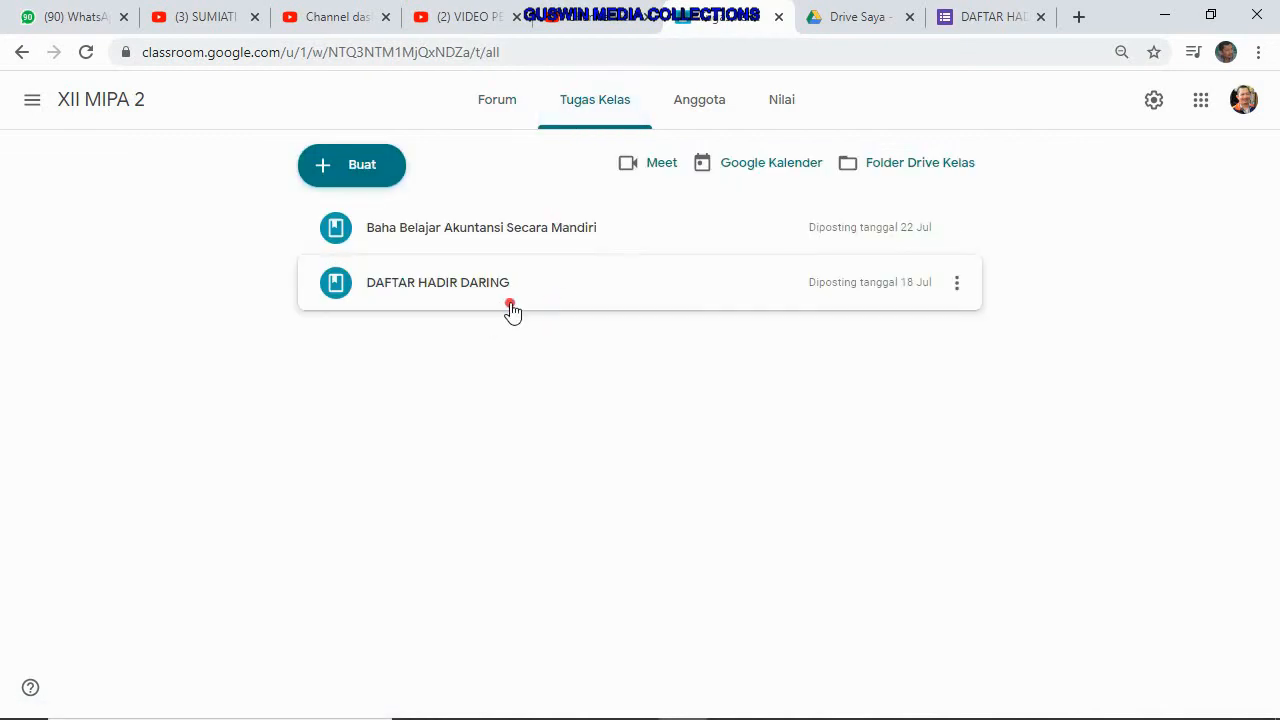
Delete the DAFTAR HADIR DARING material from the XII MIPA 2 classwork.
click(960, 288)
click(904, 352)
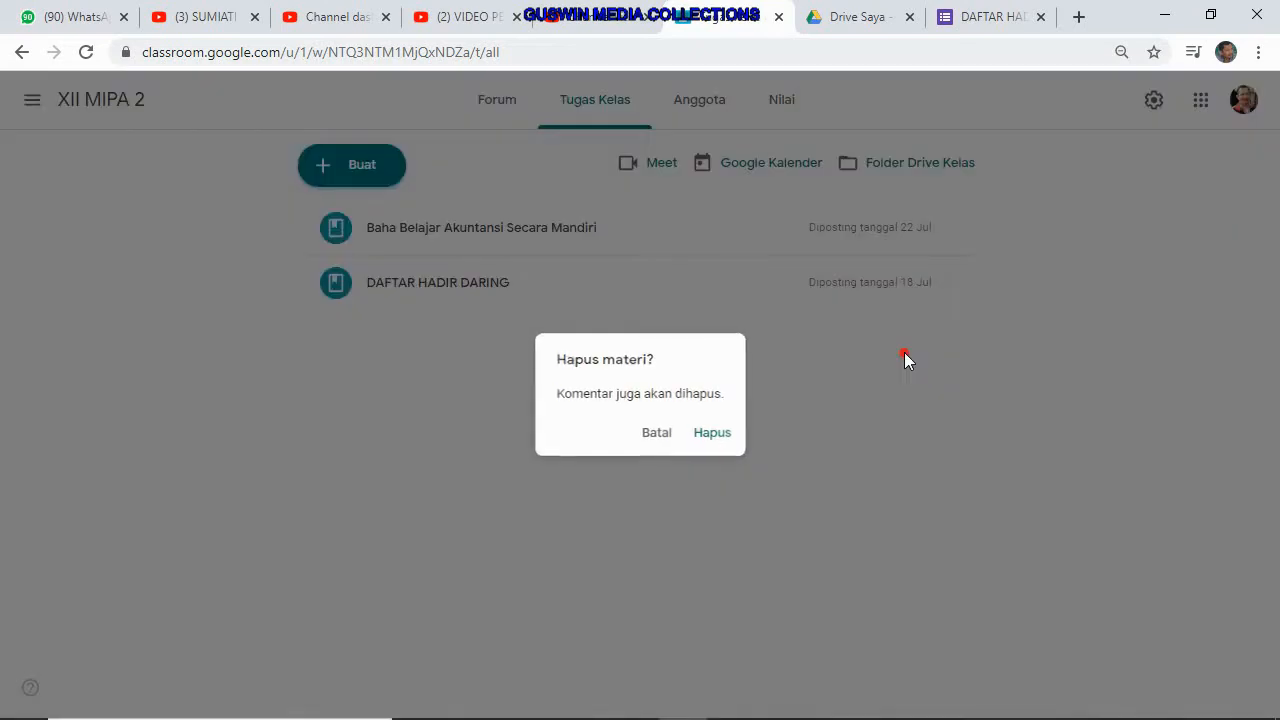
click(728, 434)
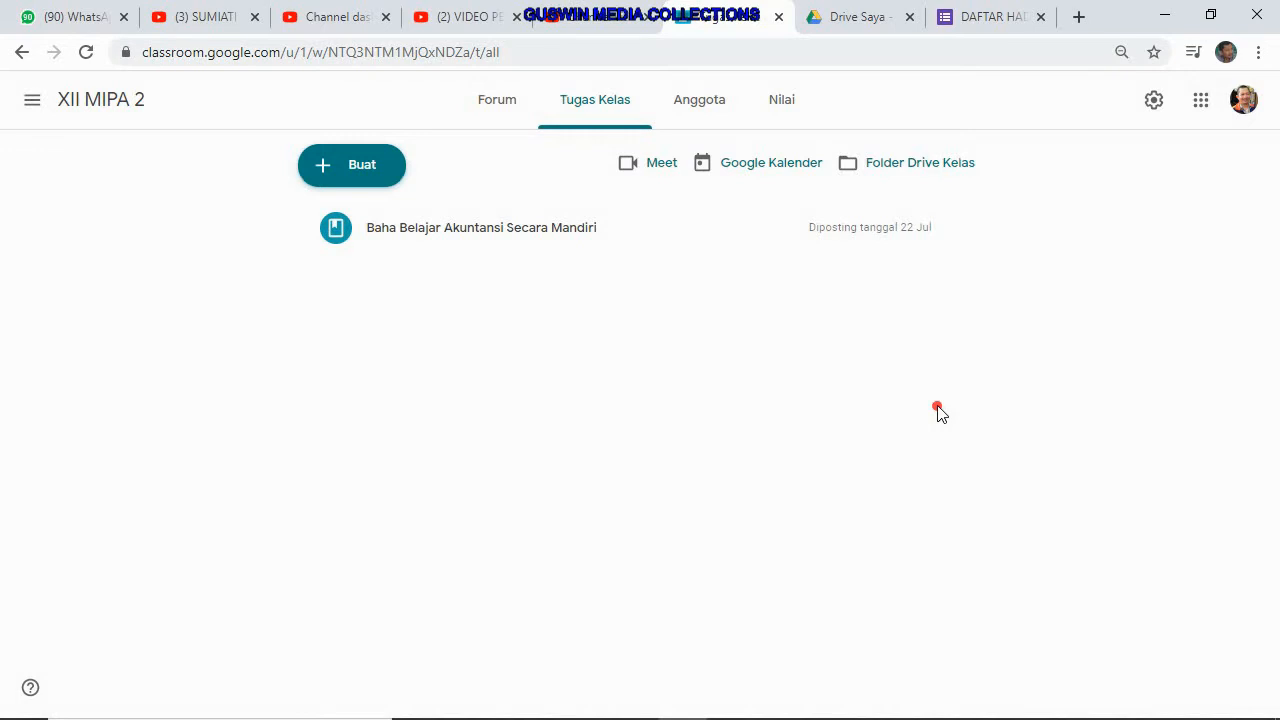
Create a new classwork material for XII MIPA 2 titled DAFTAR HADIR KELAS DARING, leaving the description empty.
click(321, 163)
click(374, 364)
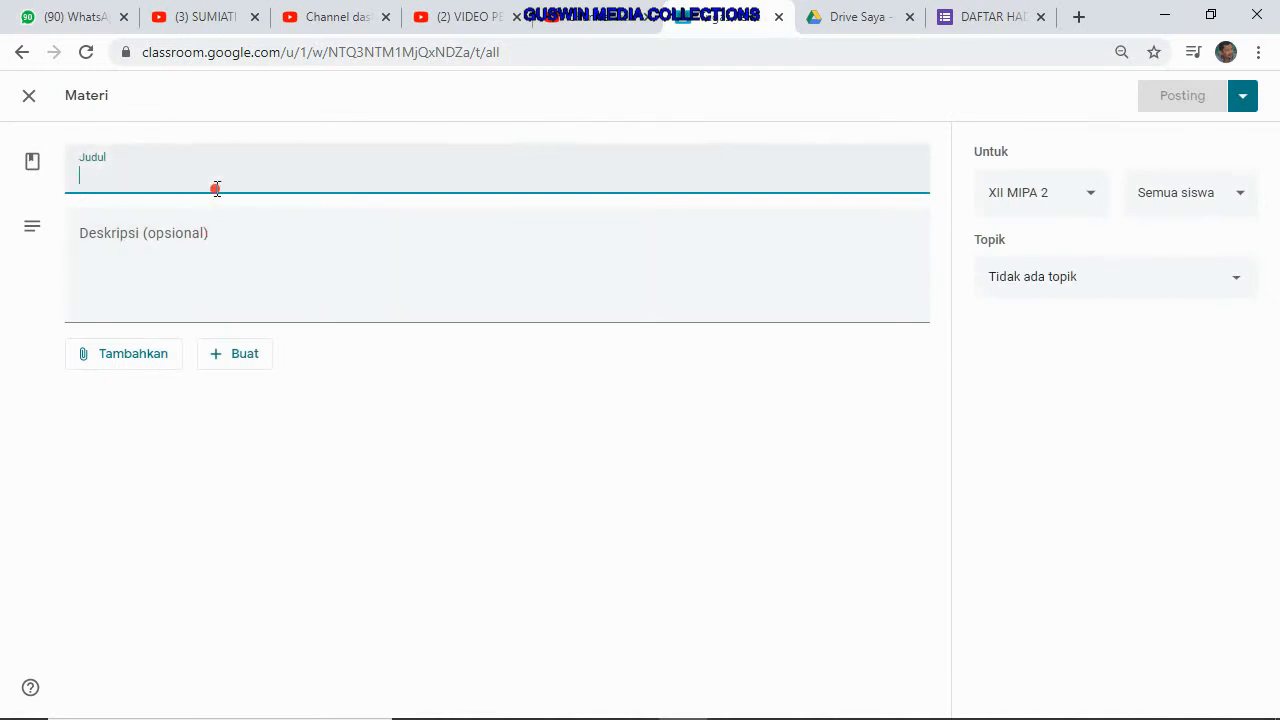
text(DAFTAR HADIR KELAS DARING)
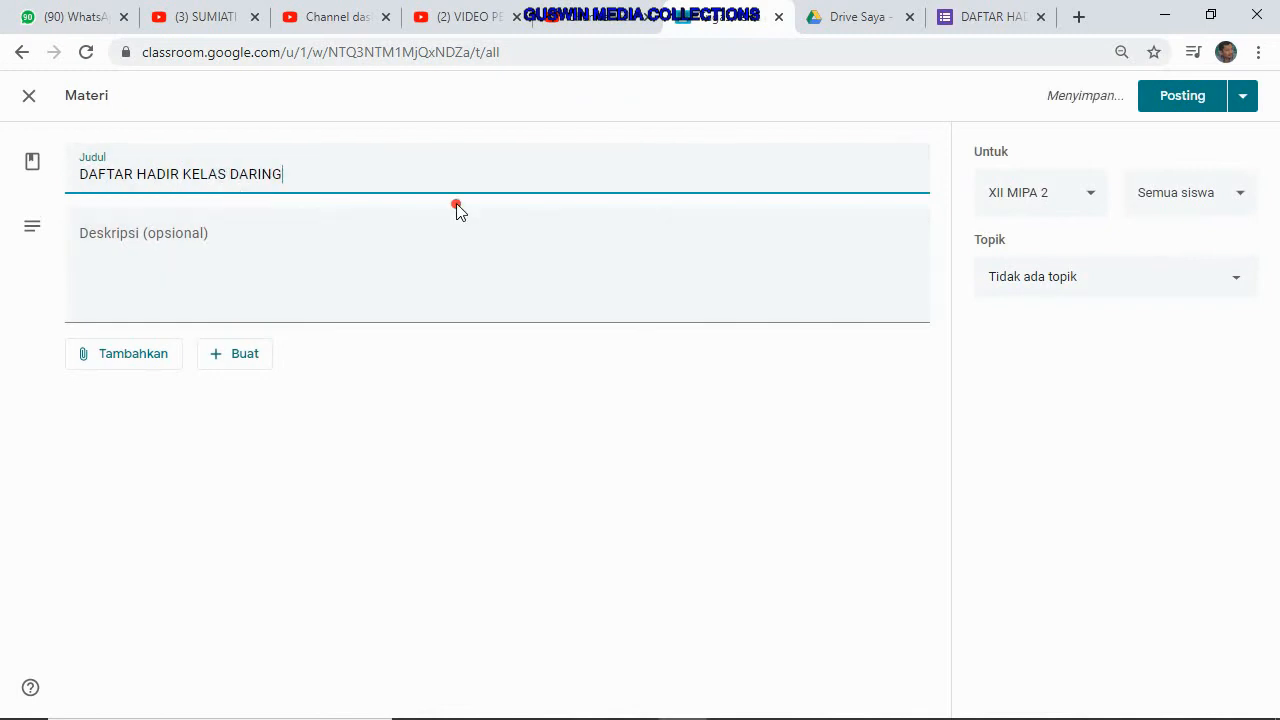
click(212, 236)
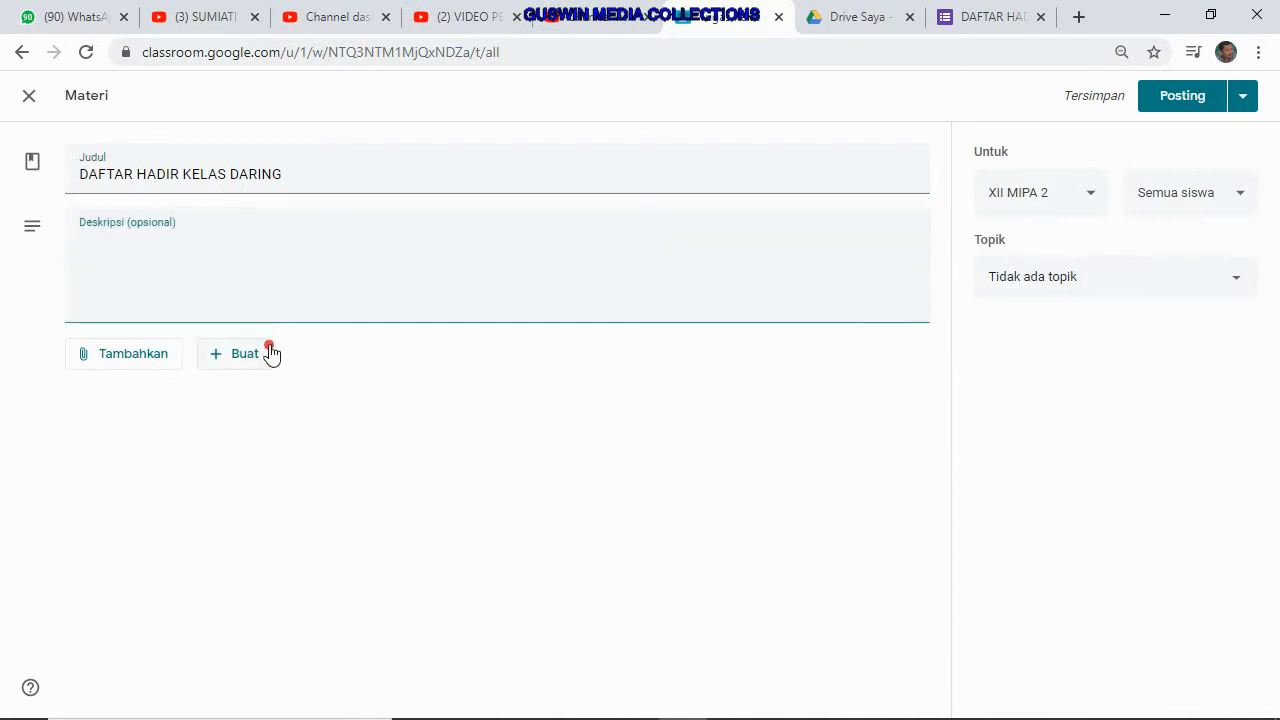
Attach the copied DAFTAR HADIR XII-MIPA 2 form link to the material.
click(121, 360)
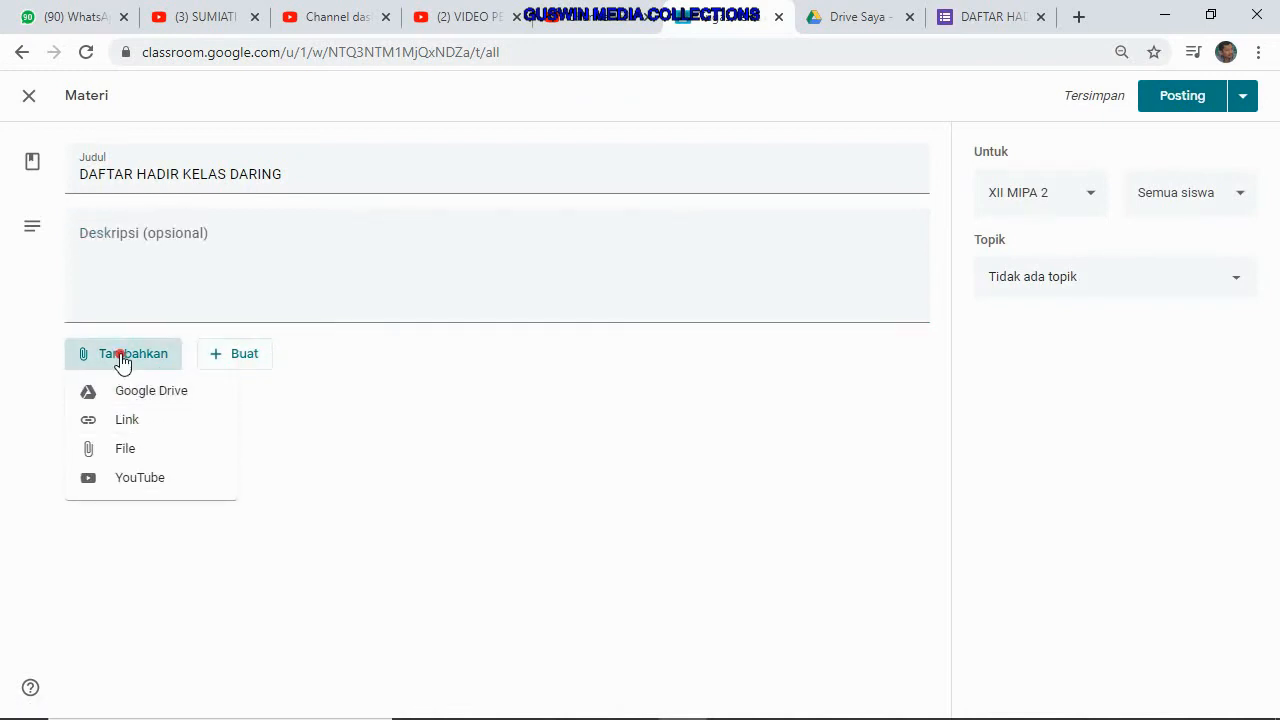
click(121, 421)
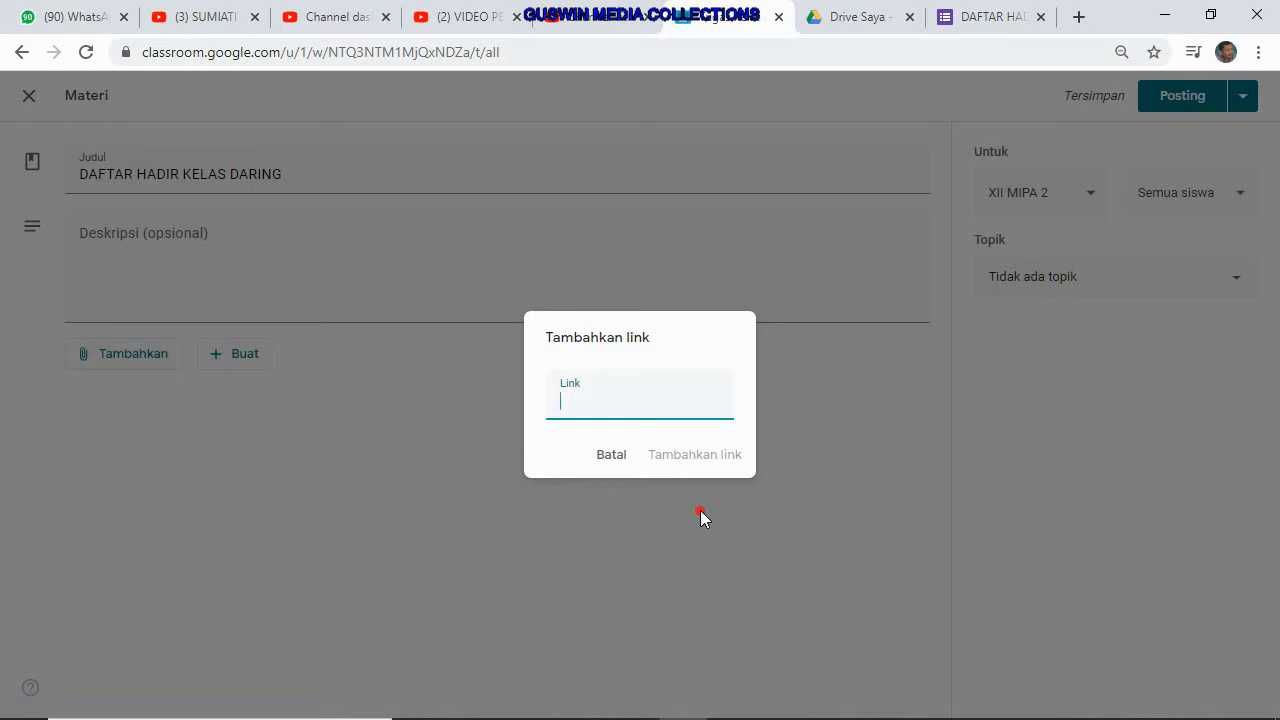
key(ctrl+v)
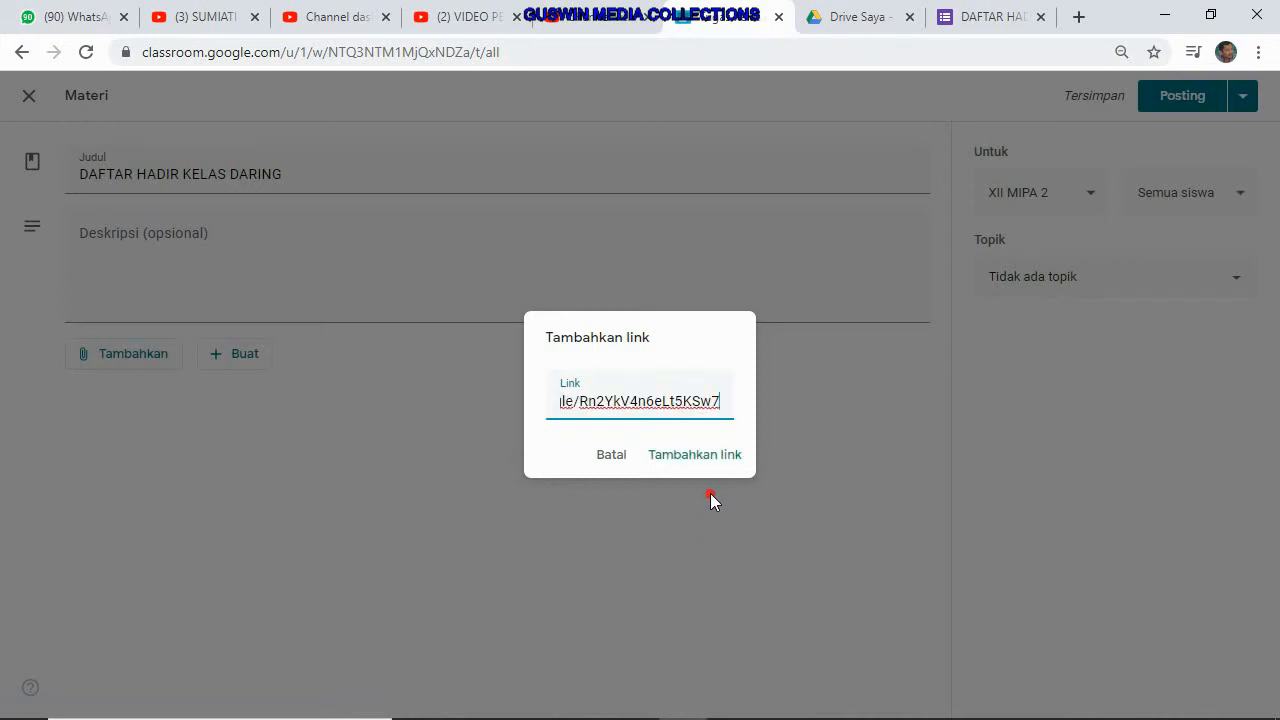
click(713, 456)
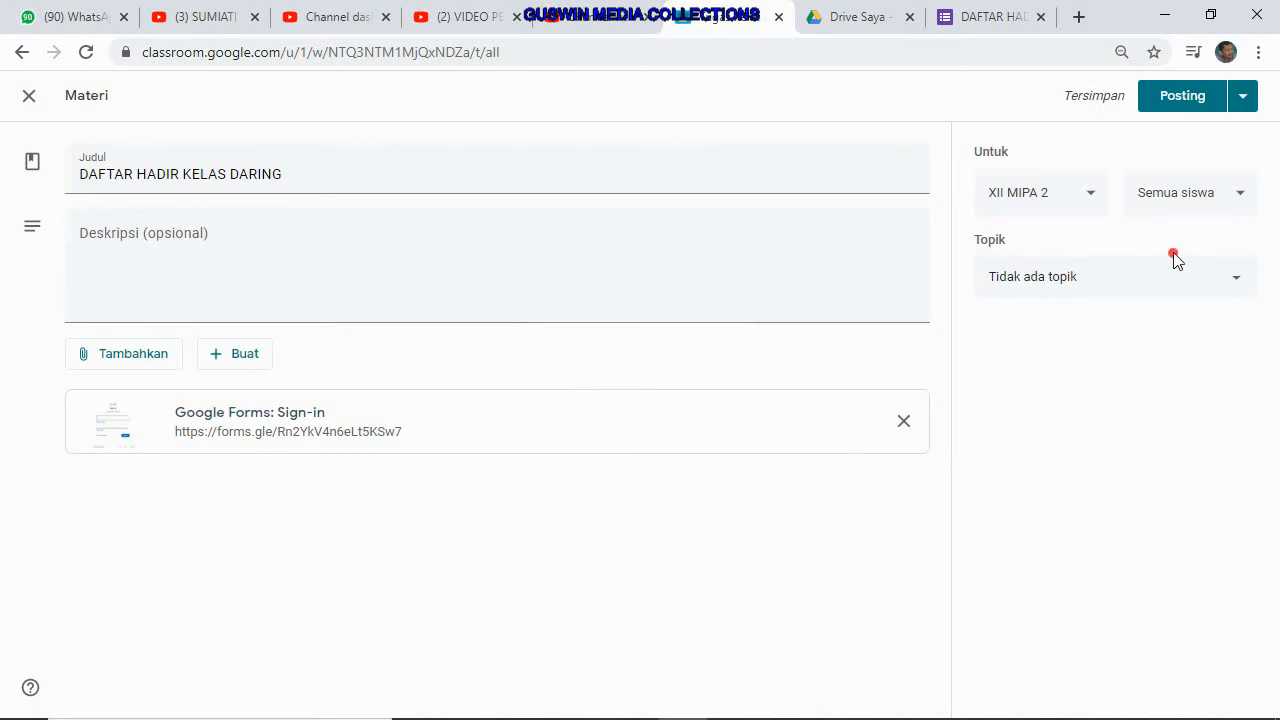
Post the material to XII MIPA 2 only and close the DAFTAR HADIR XII-MIPA 2 form editor.
click(1096, 199)
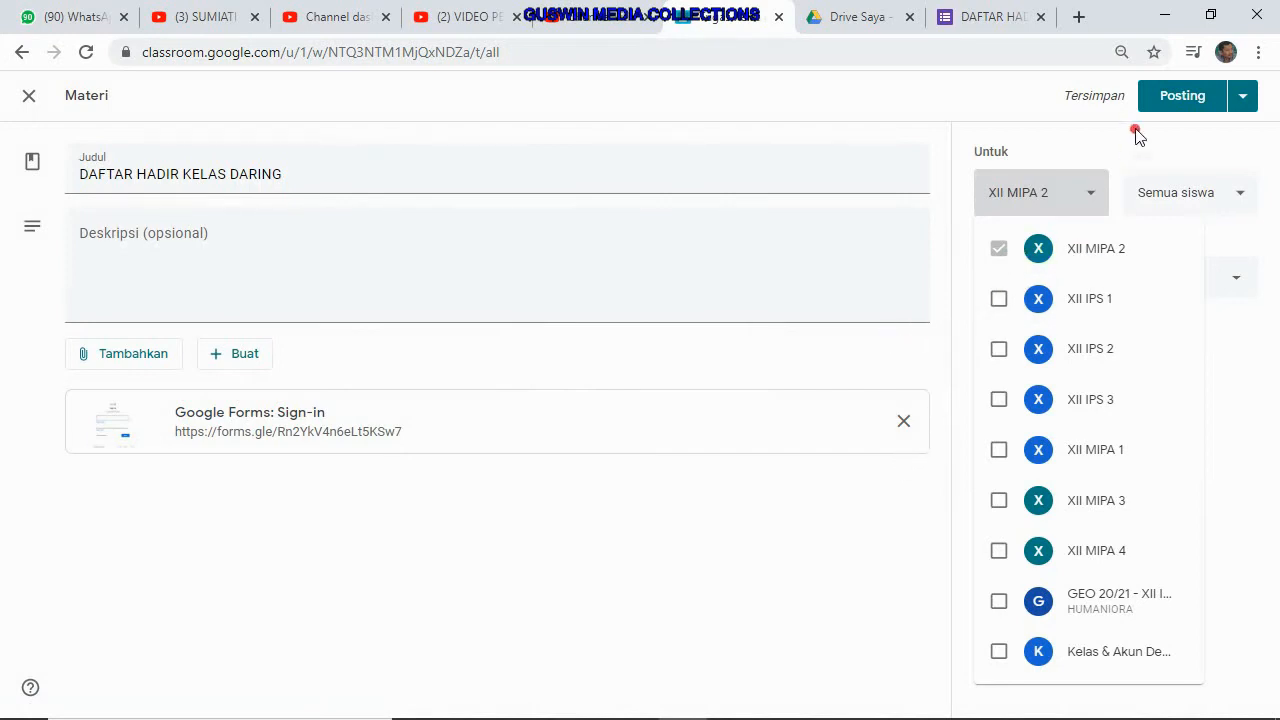
click(1185, 97)
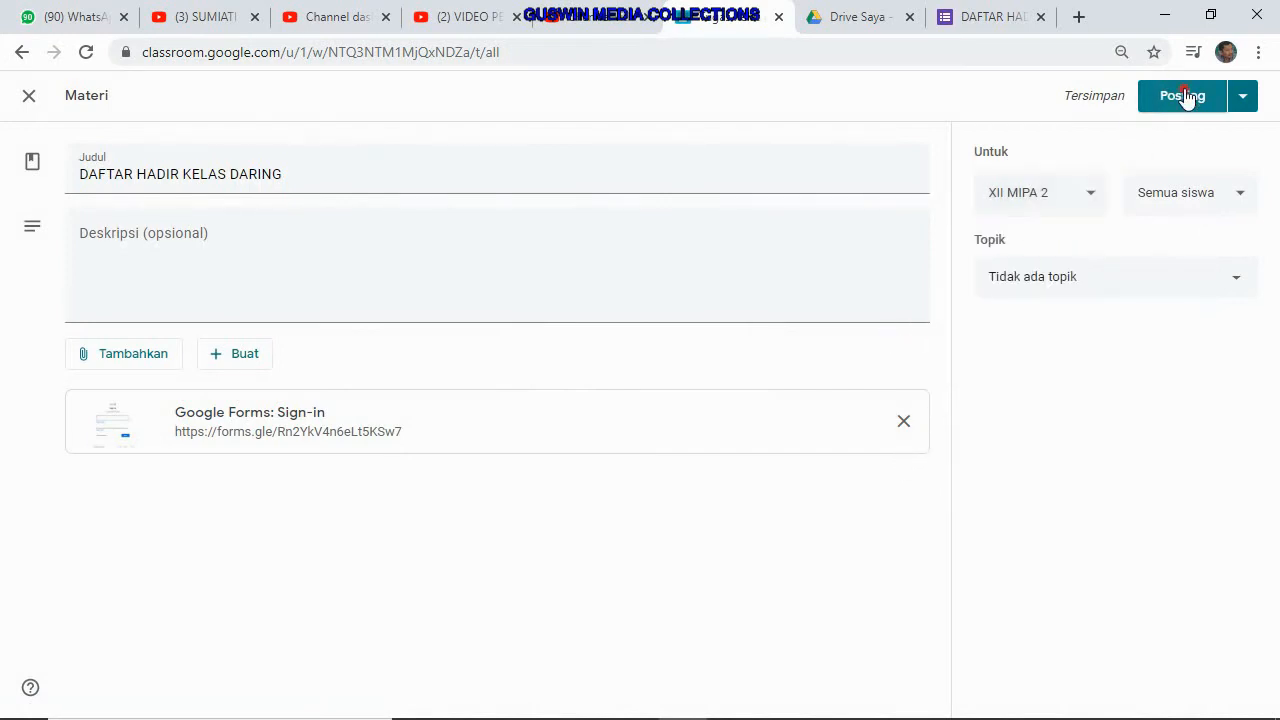
click(1184, 97)
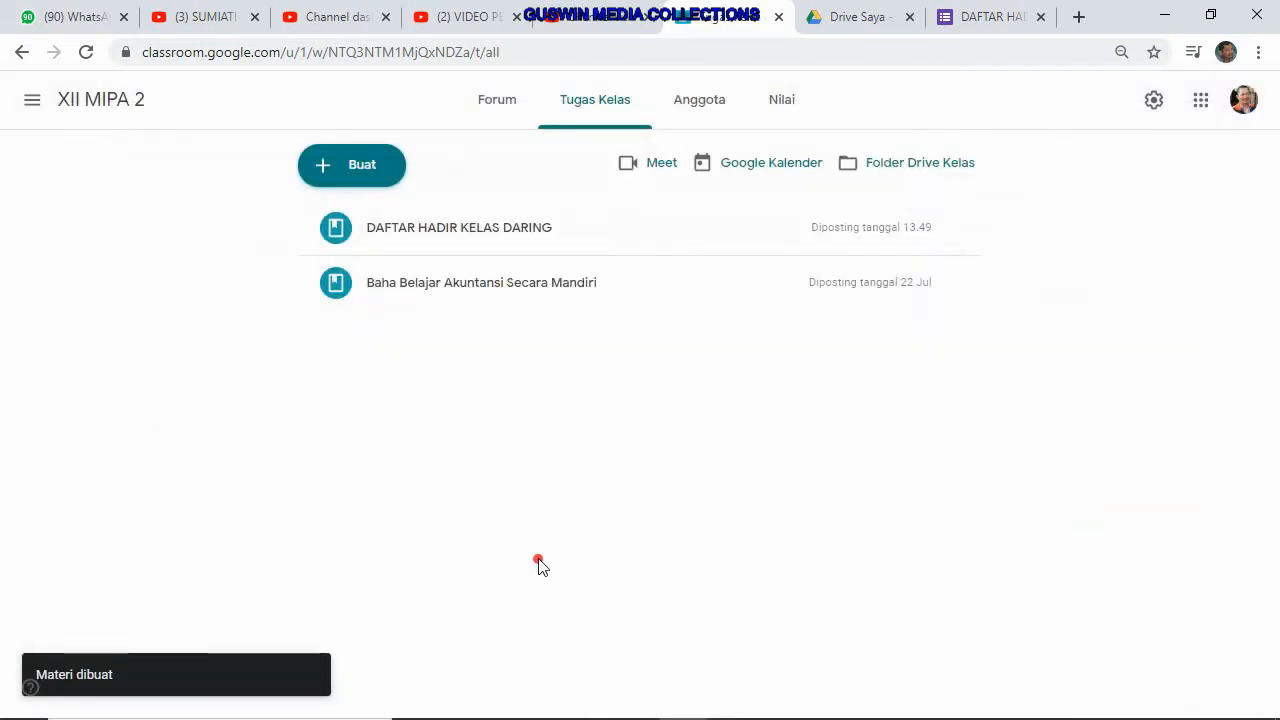
click(990, 16)
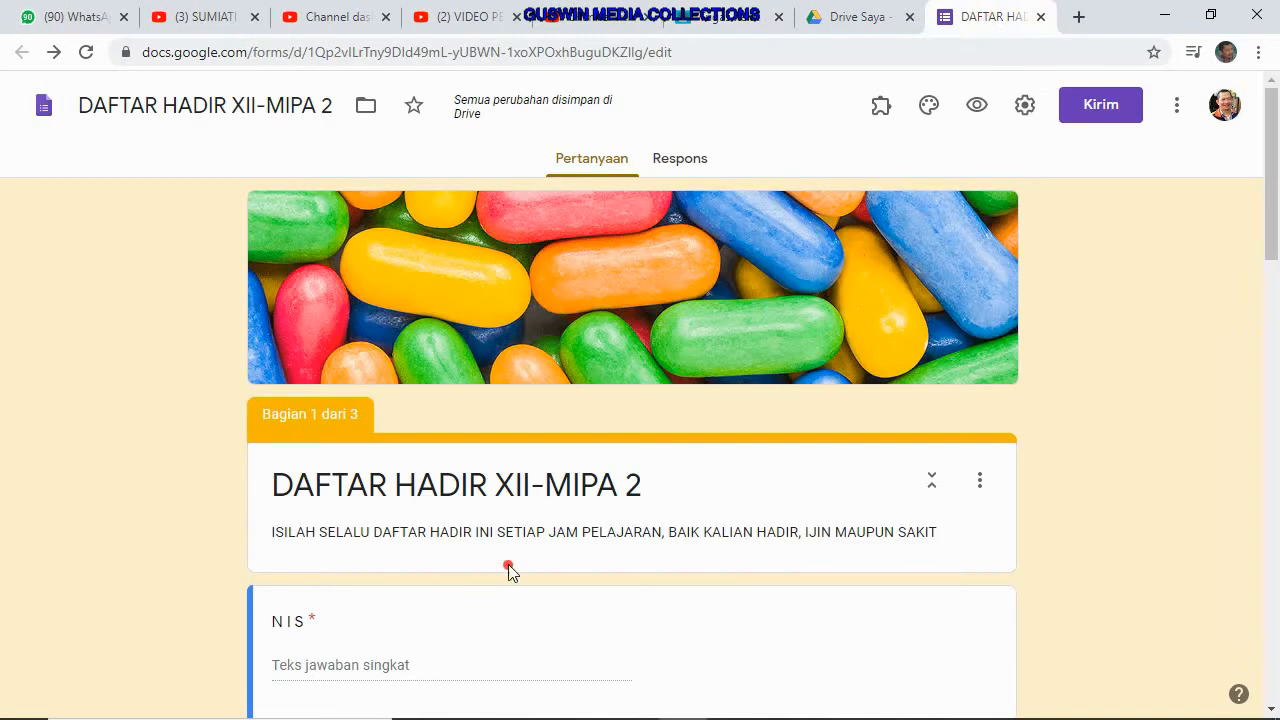
click(1040, 16)
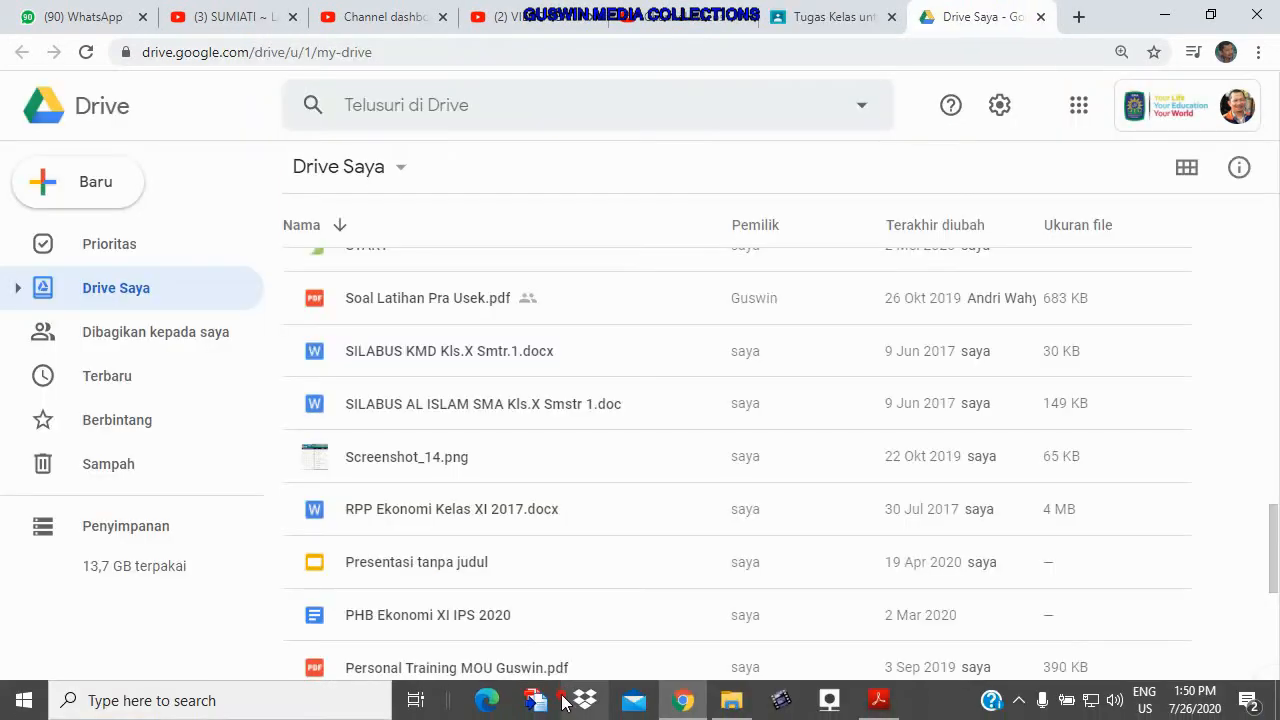
Return to the XII MIPA 2 classwork in Google Classroom, view the form linked in DAFTAR HADIR KELAS DARING, and close it.
click(810, 22)
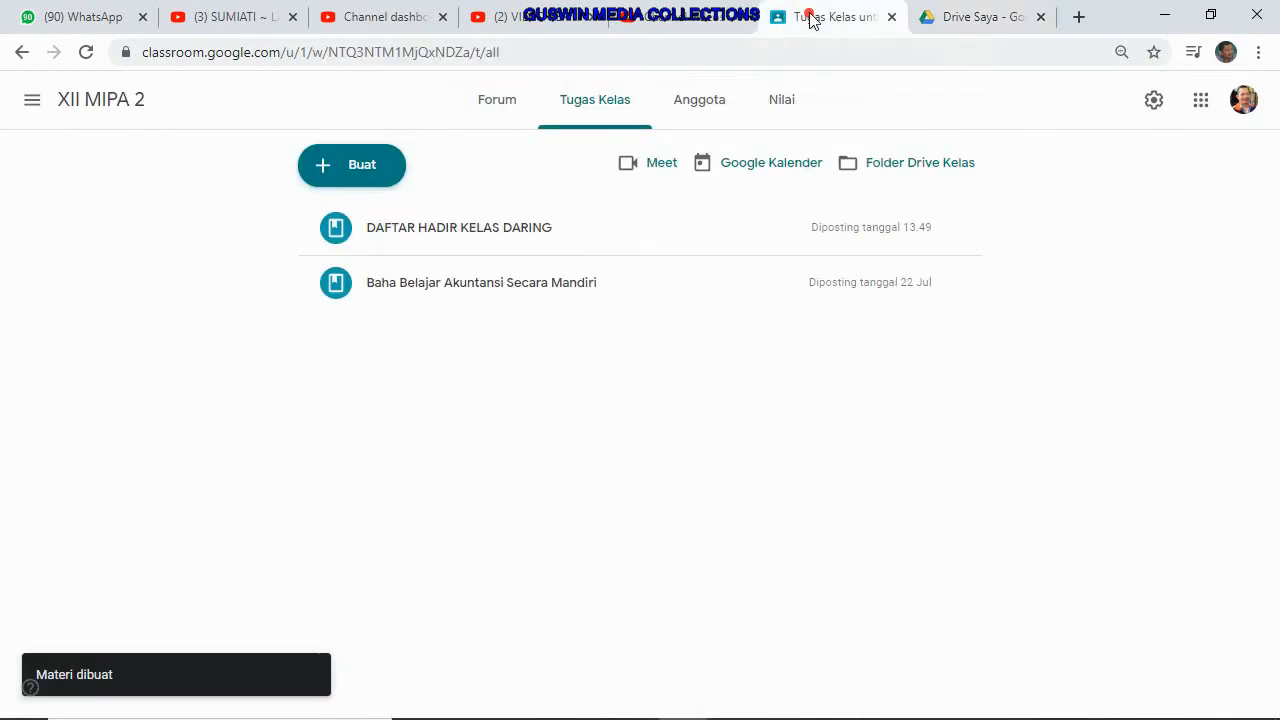
click(28, 100)
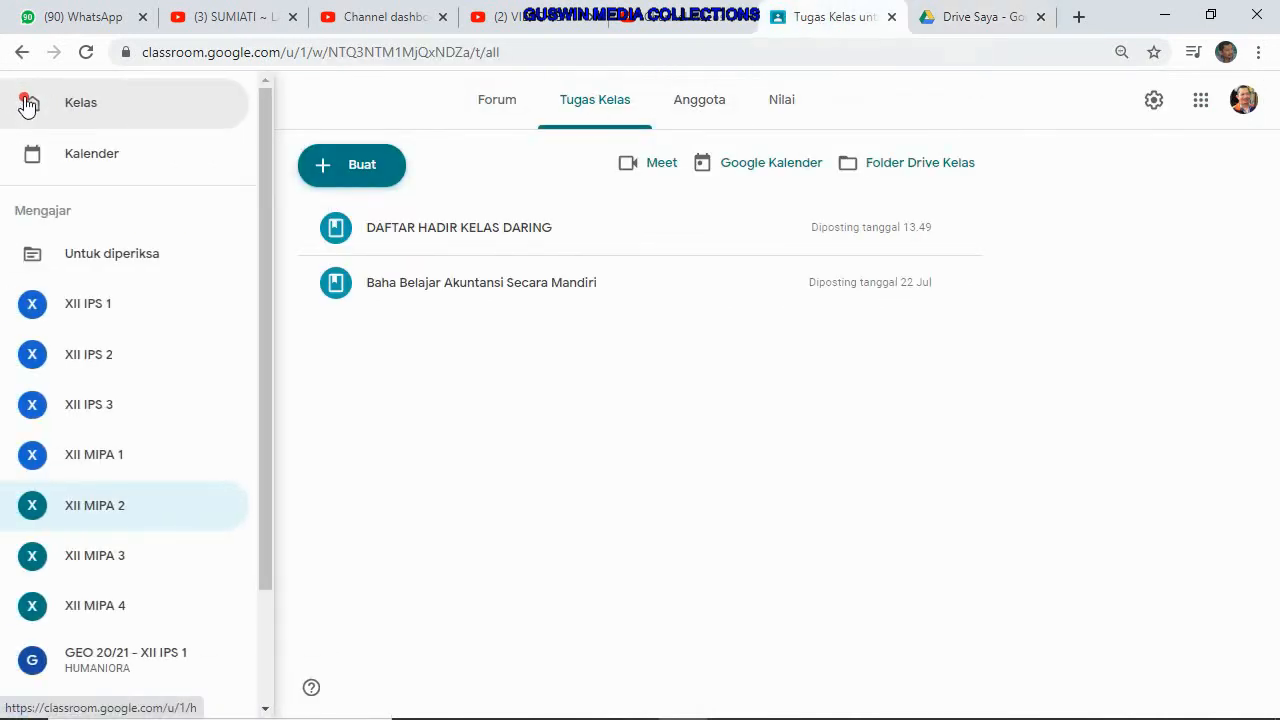
click(80, 114)
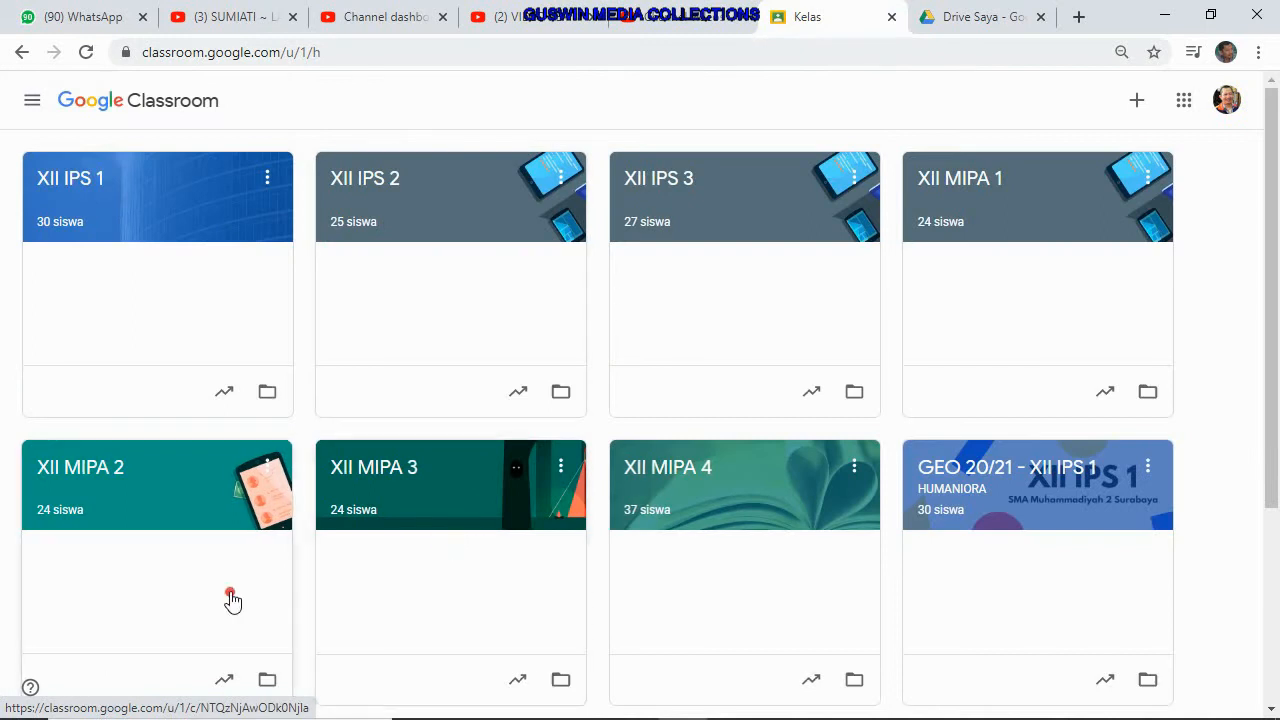
click(188, 496)
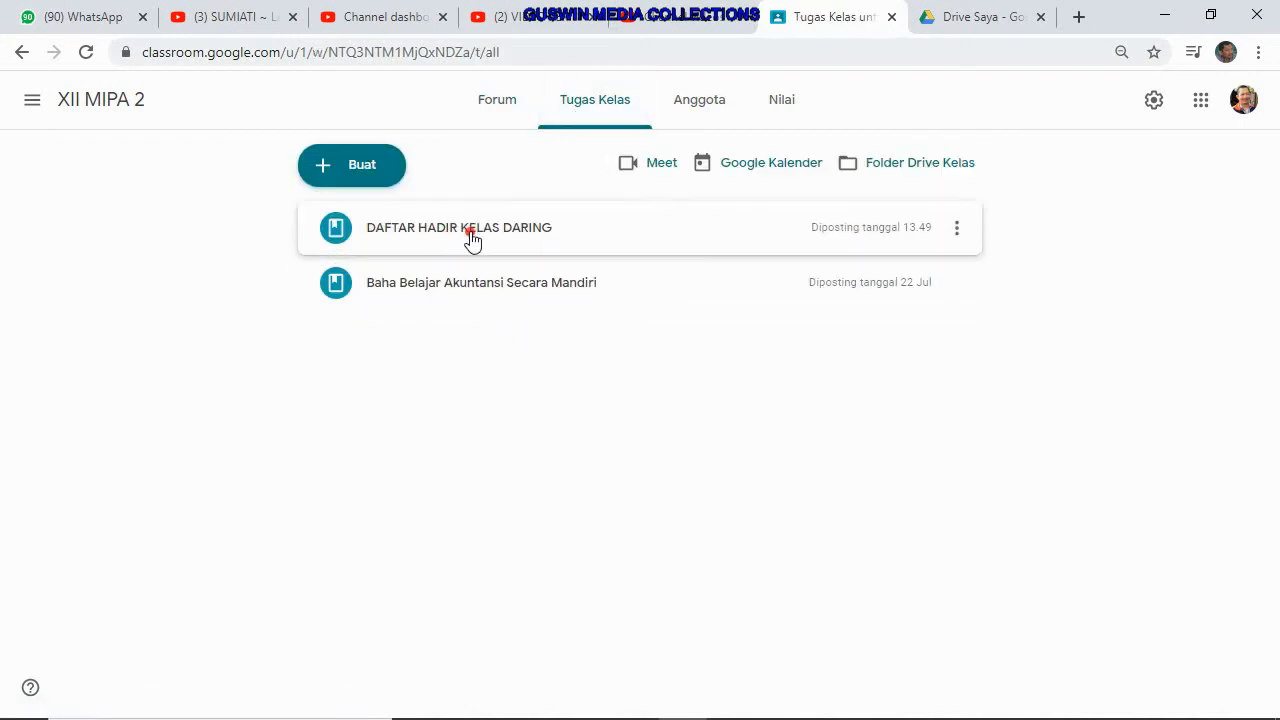
click(538, 231)
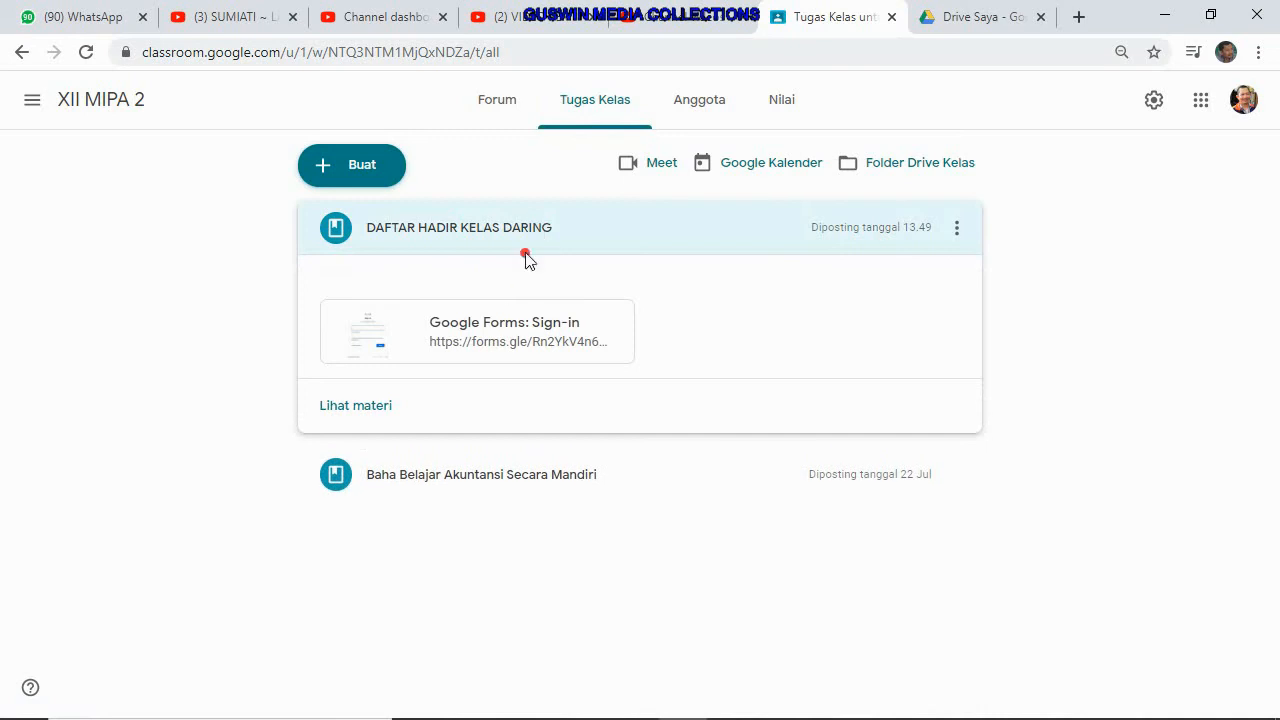
click(380, 340)
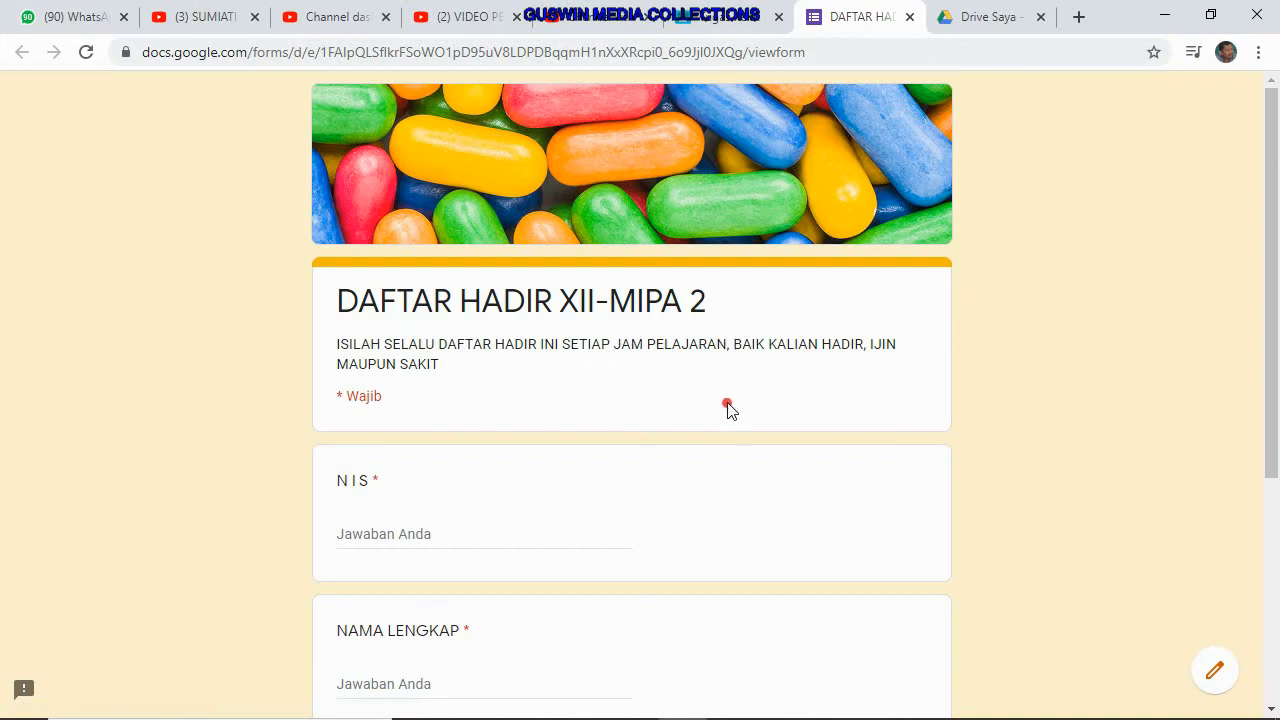
click(911, 18)
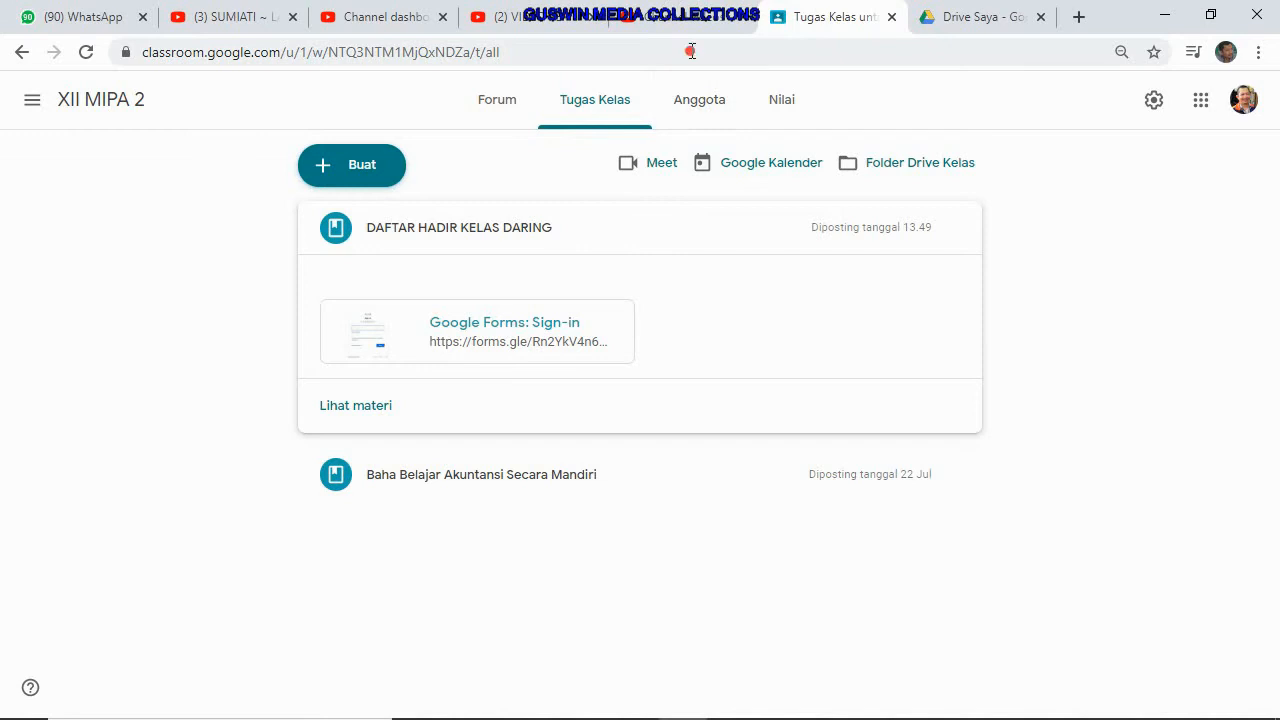
Switch to Google Drive, view the DAFTAR HADIR XII-MIPA 4 form from the quick access files, and close it.
click(985, 18)
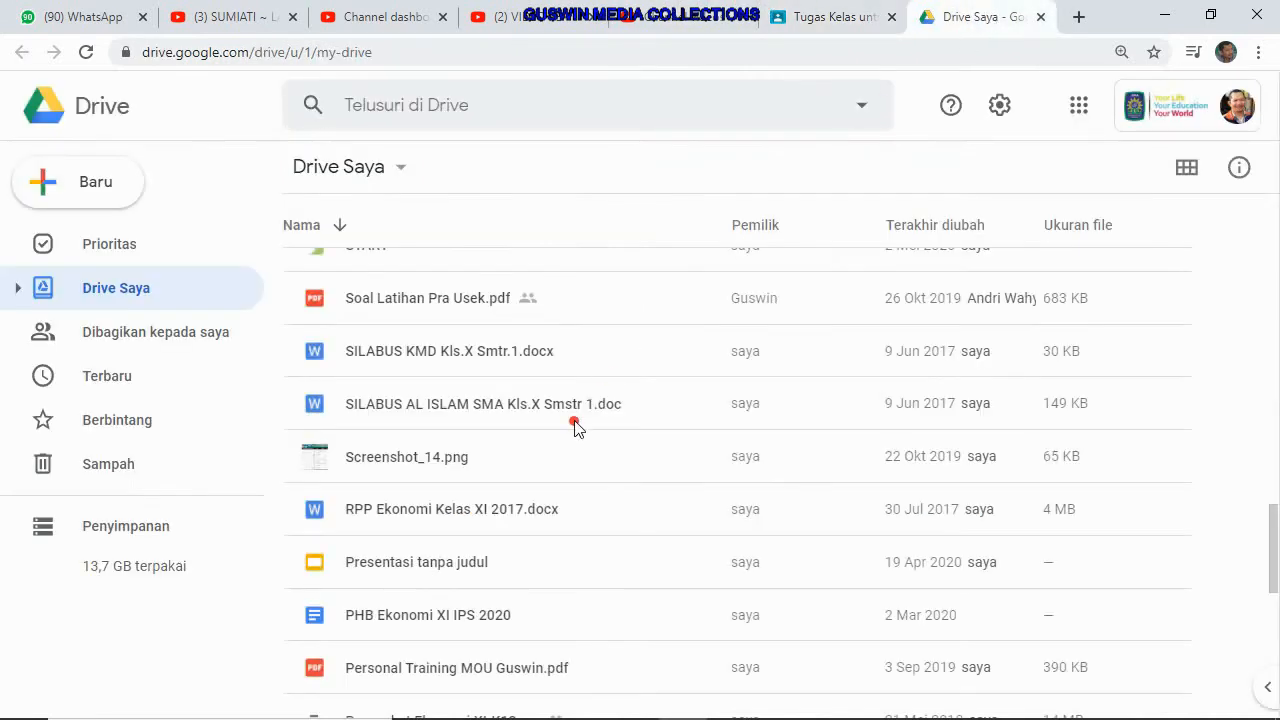
scroll(575, 427, up, 15)
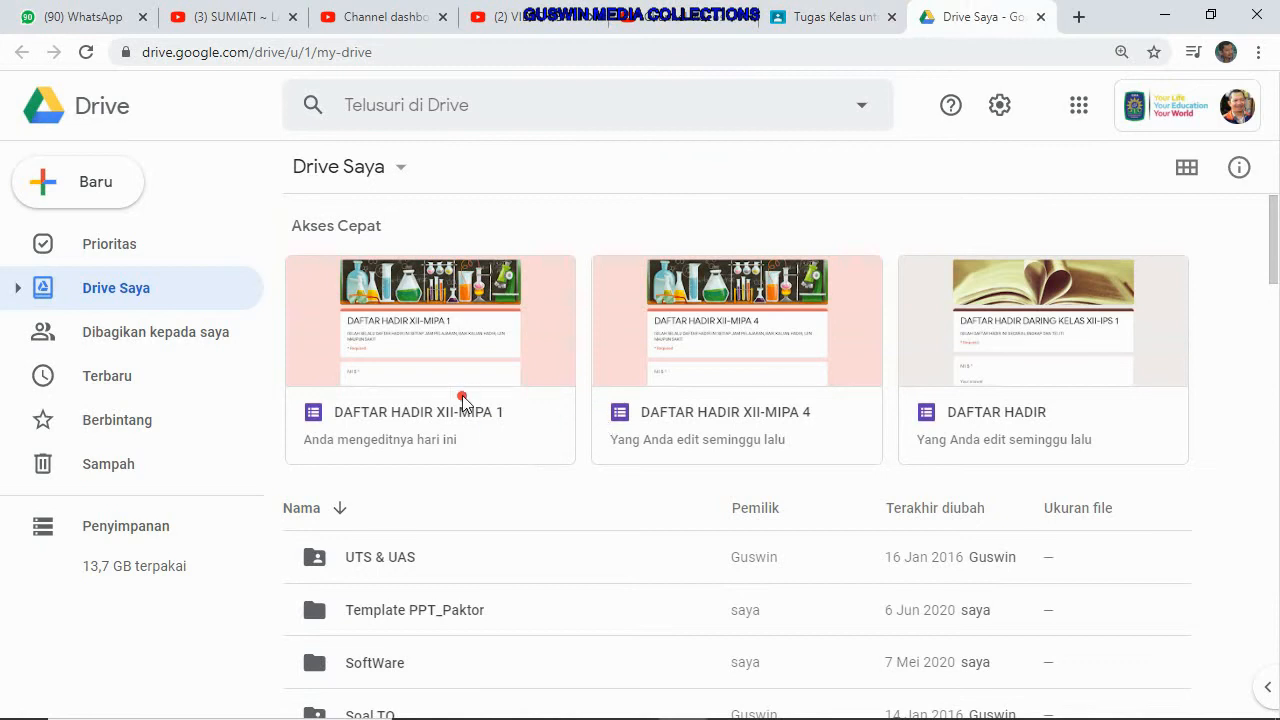
double_click(714, 358)
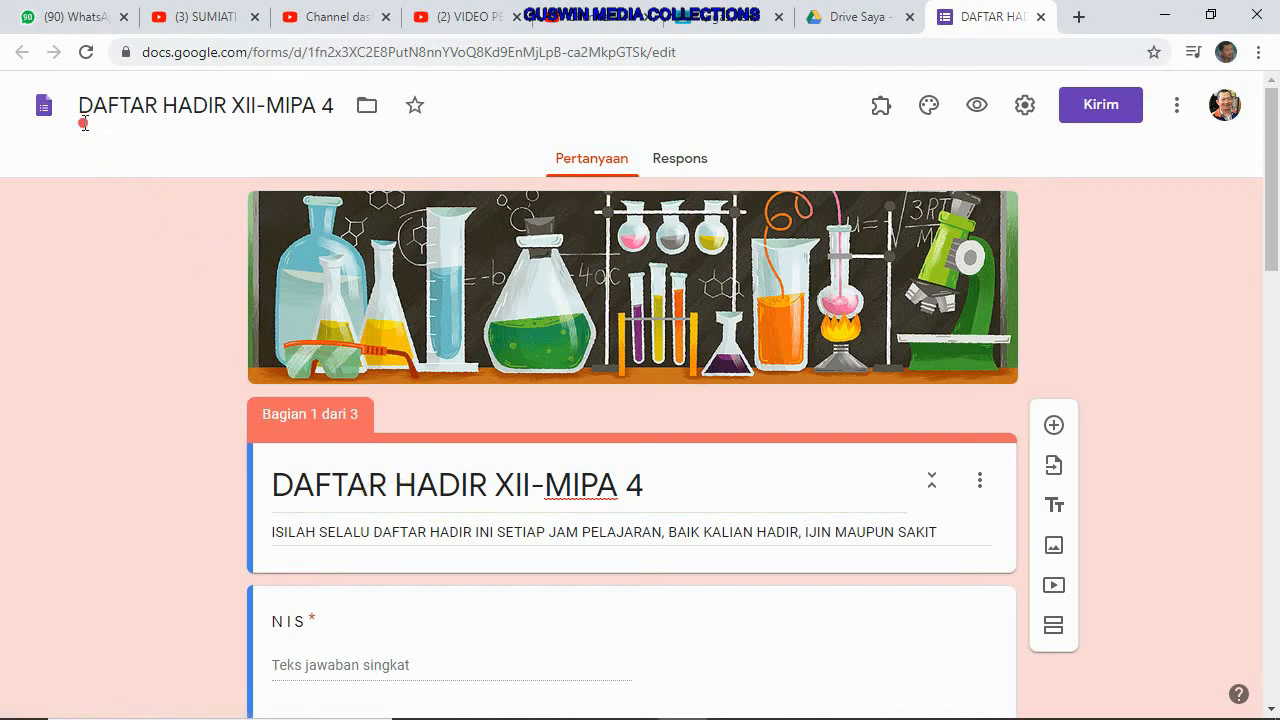
click(116, 105)
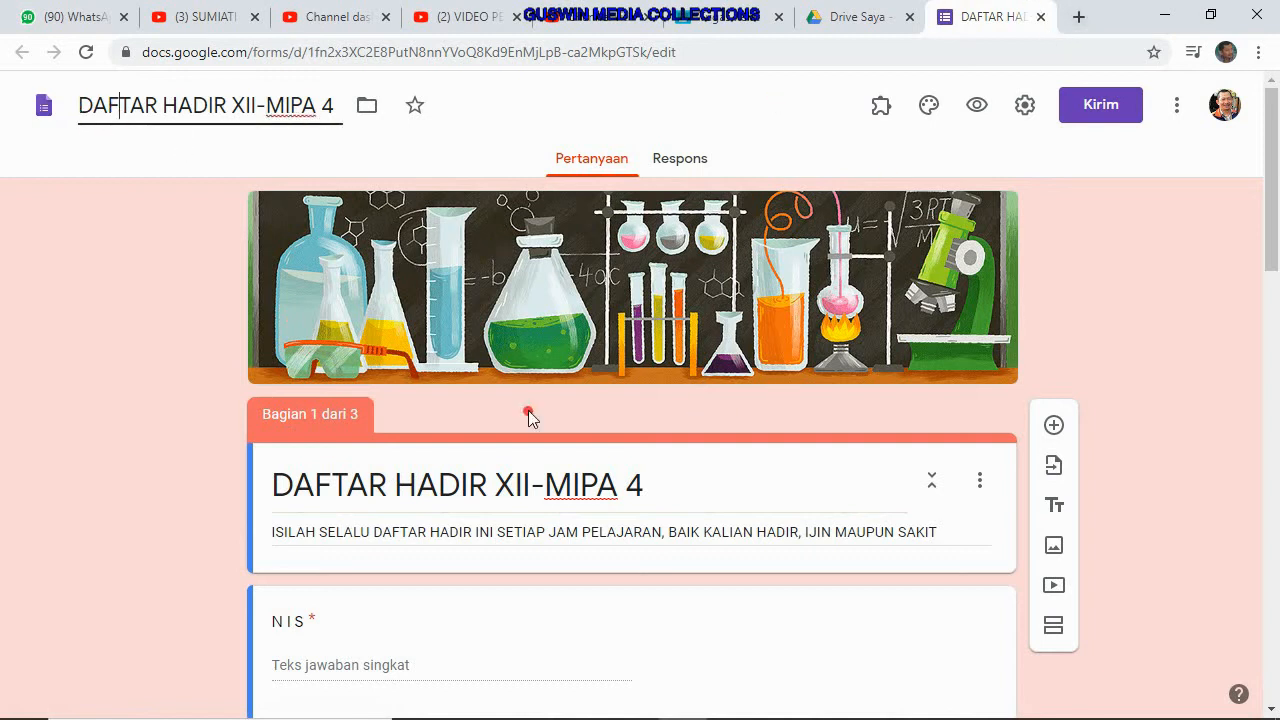
click(1041, 17)
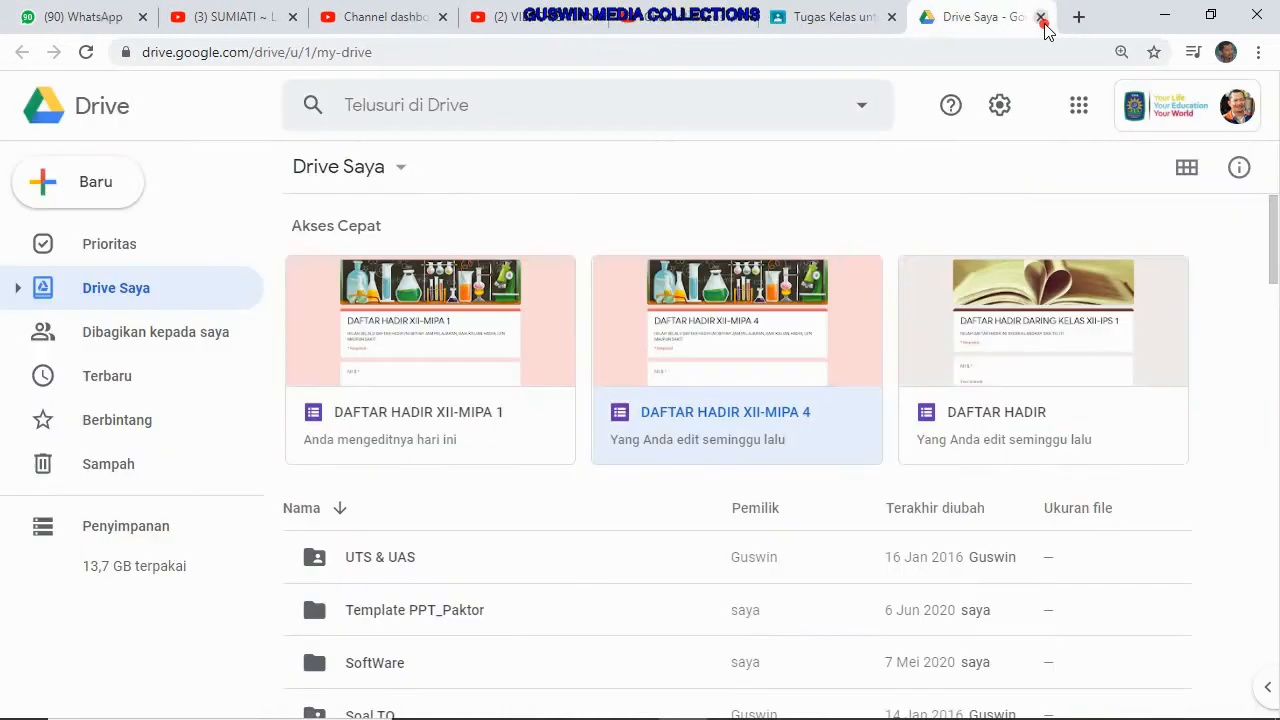
Make a copy of the DAFTAR HADIR XII-MIPA 4 form in Drive and open the copy for editing.
right_click(678, 340)
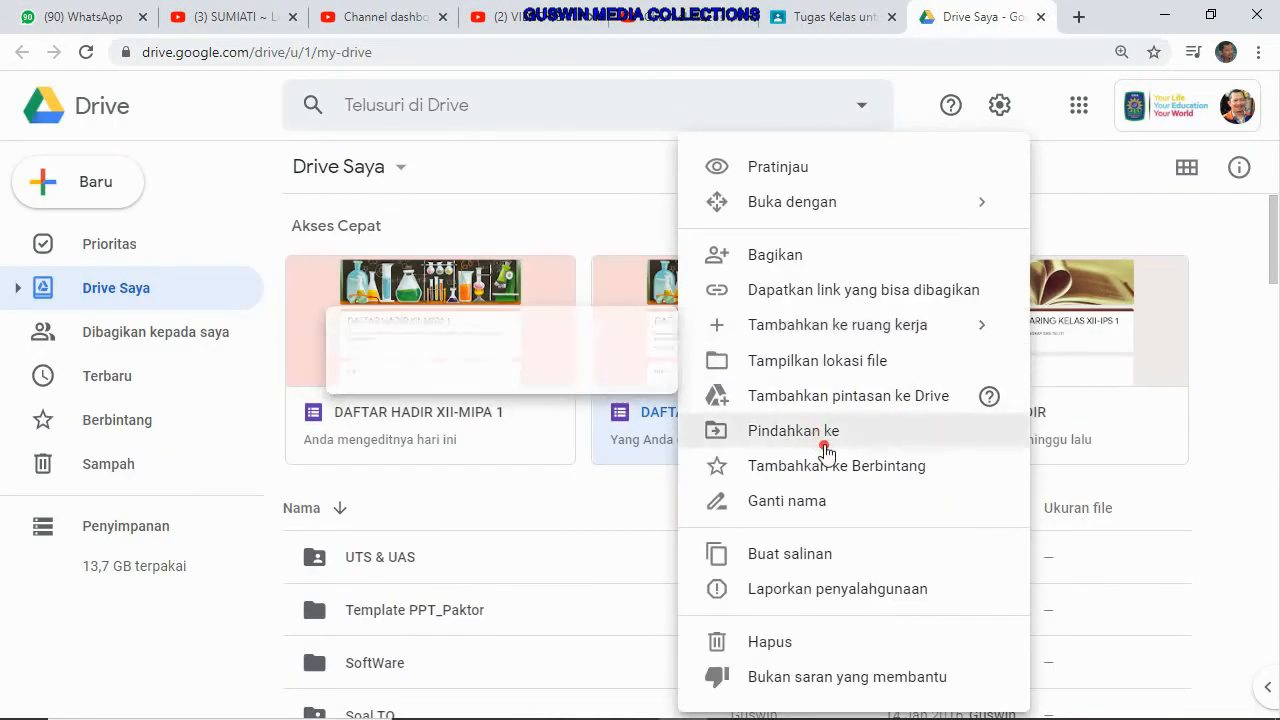
click(811, 562)
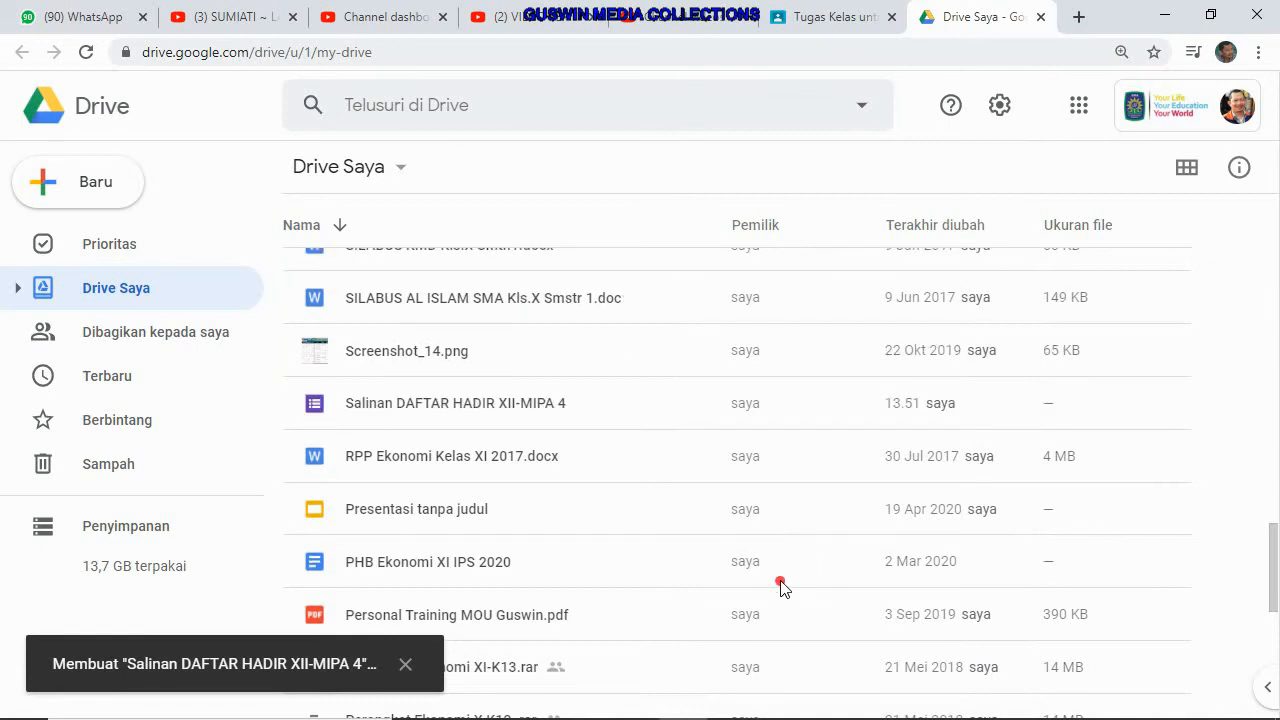
double_click(514, 392)
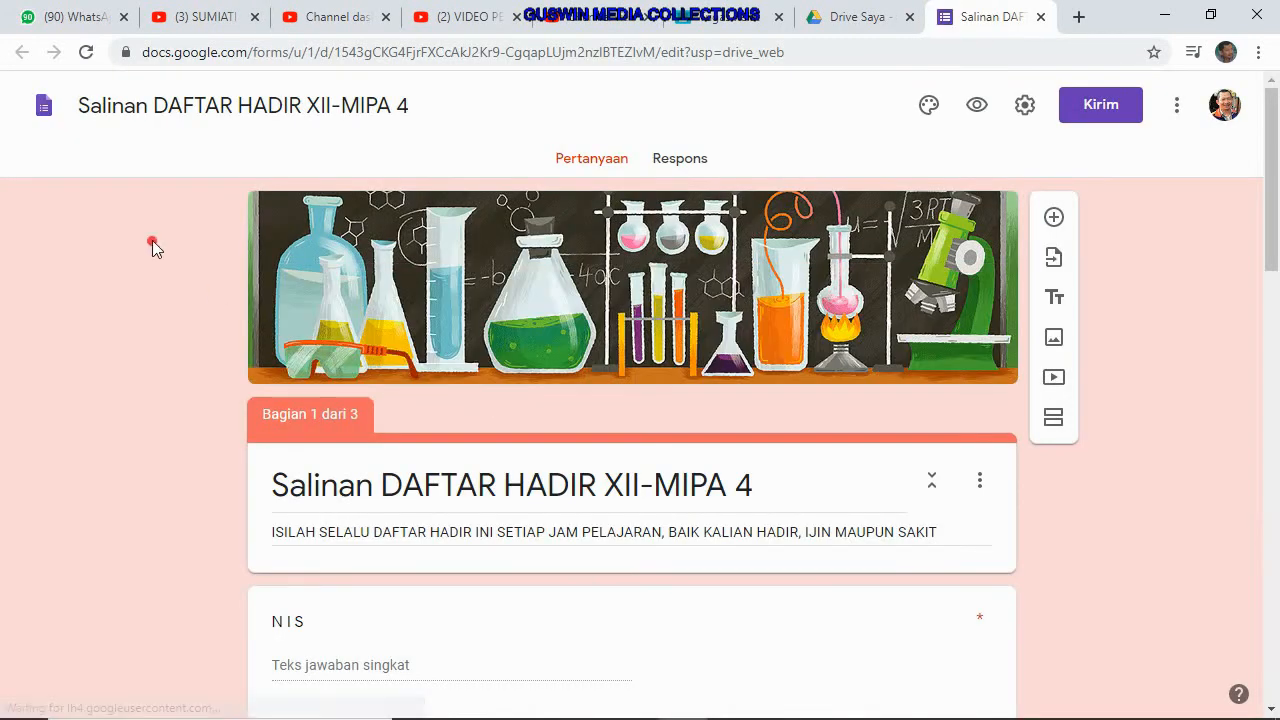
Rename the copied form as DAFTAR HADIR XII-MIPA 3 and apply the same title to its heading.
drag(78, 110, 155, 114)
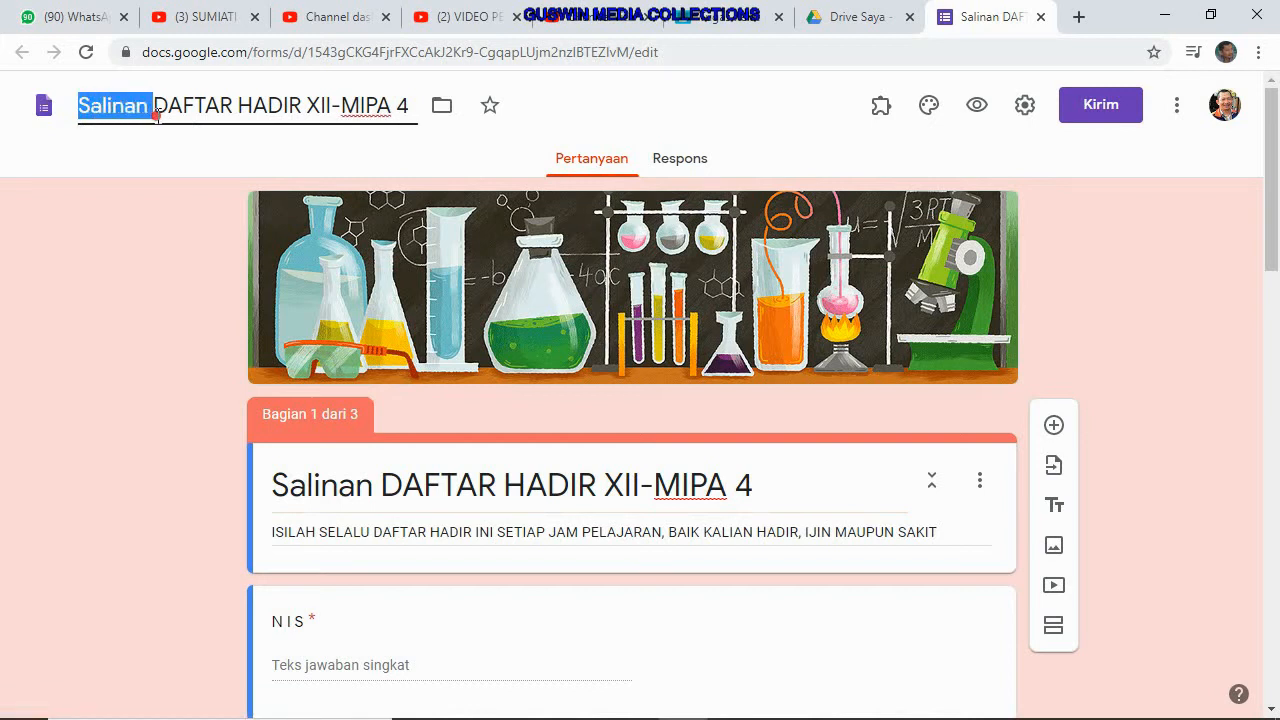
key(BackSpace)
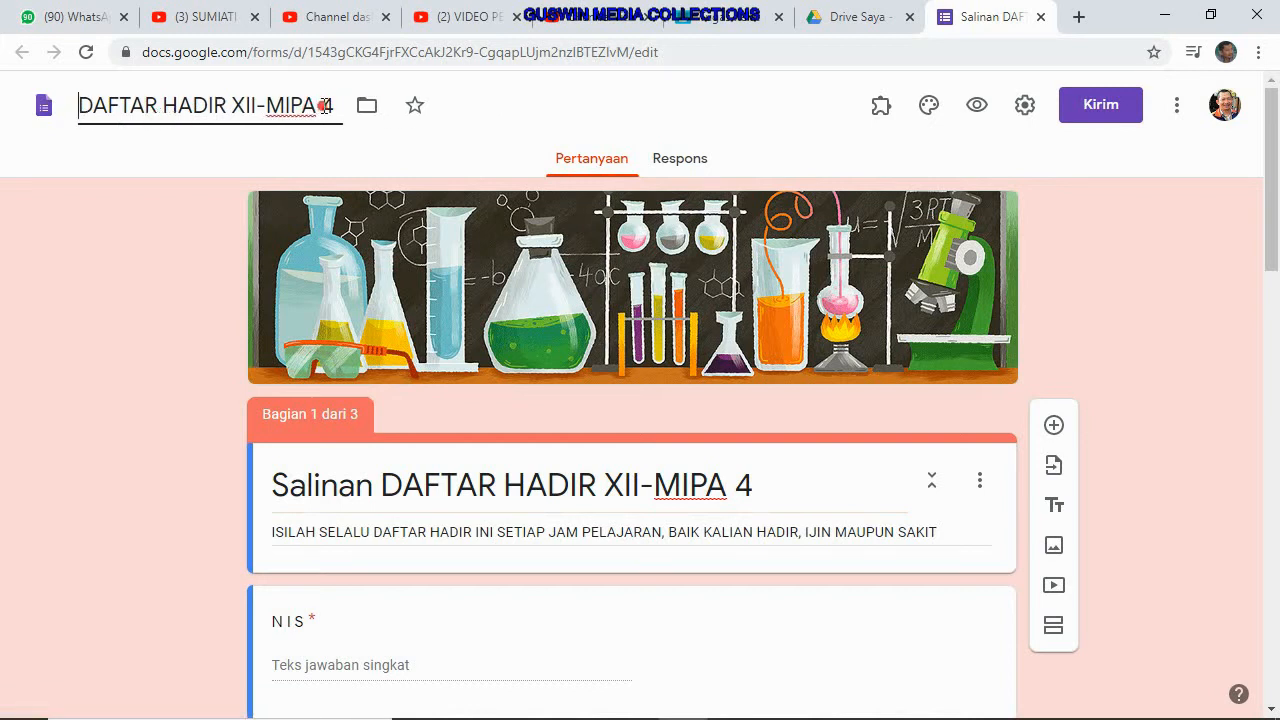
text(3)
click(131, 558)
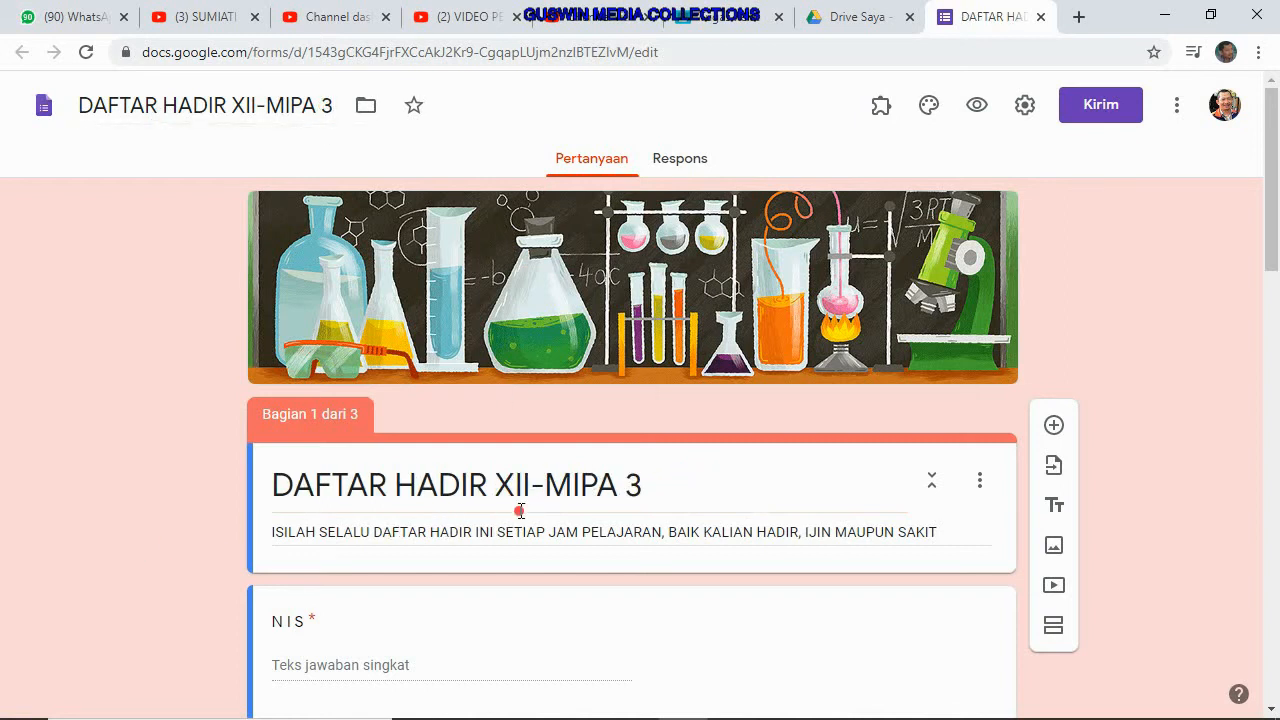
Review the questions in all three sections of the DAFTAR HADIR XII-MIPA 3 form.
scroll(520, 511, down, 3)
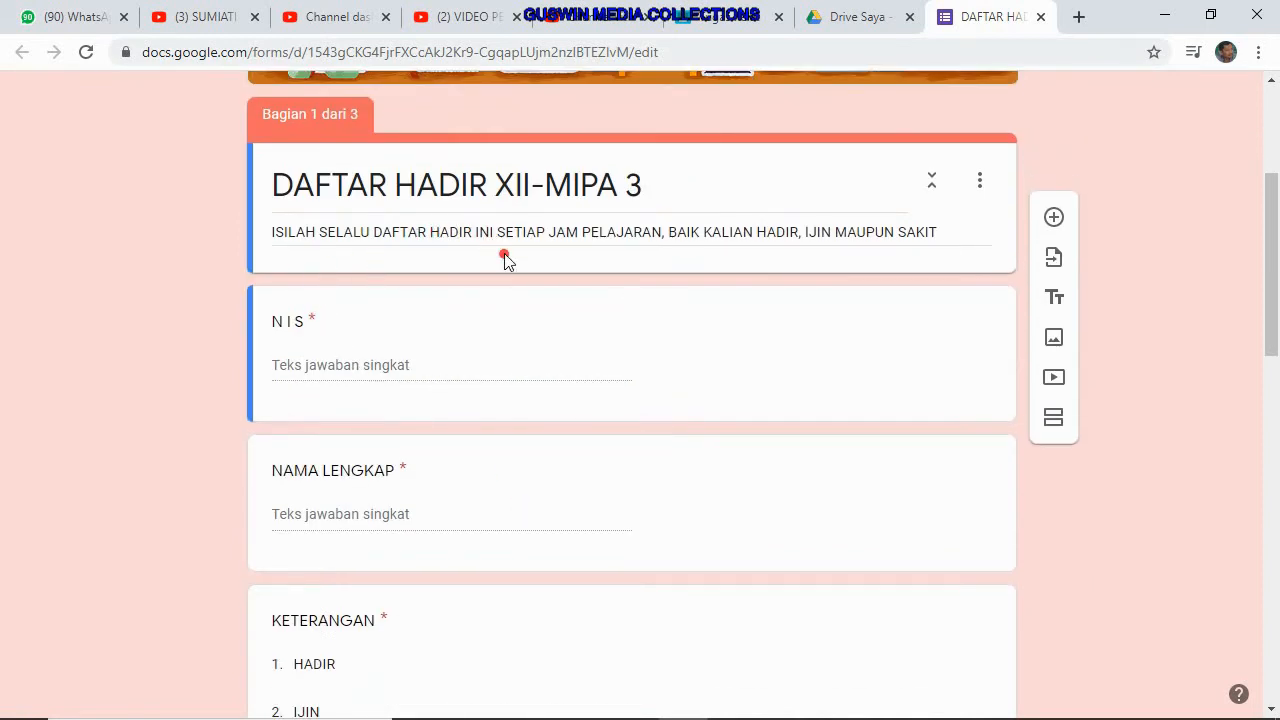
scroll(320, 578, down, 3)
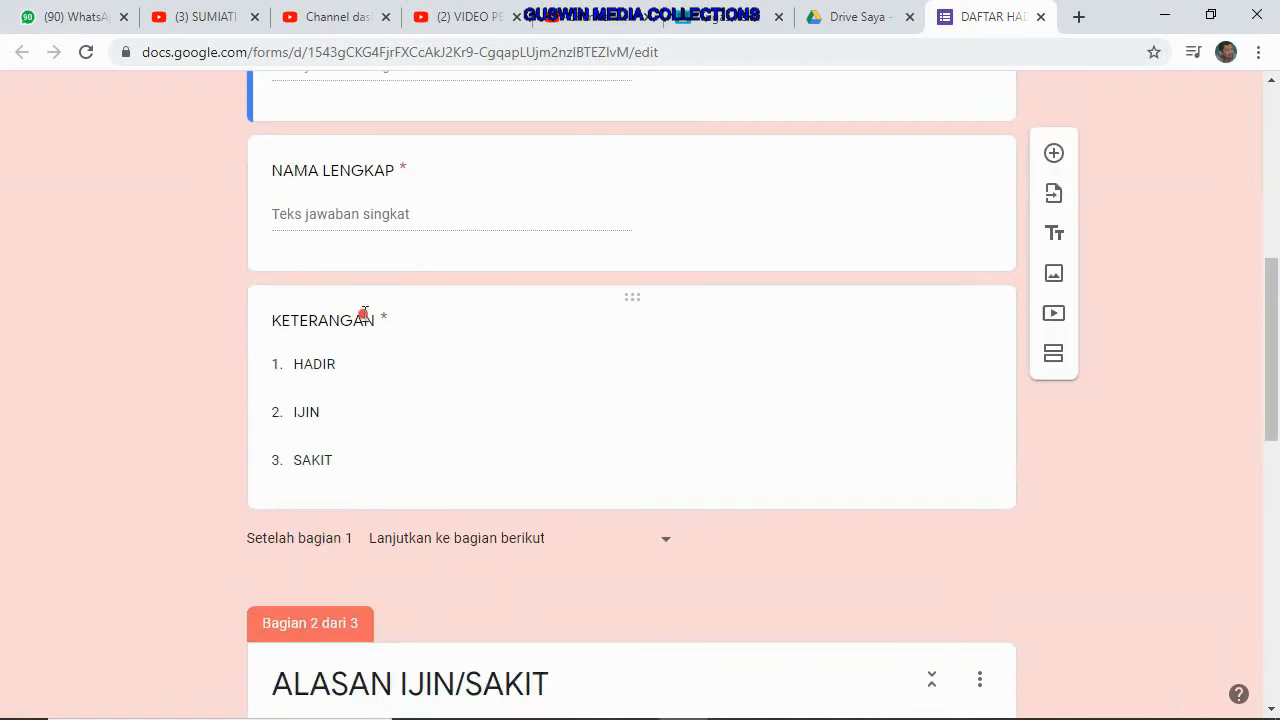
scroll(320, 578, down, 5)
scroll(320, 580, down, 4)
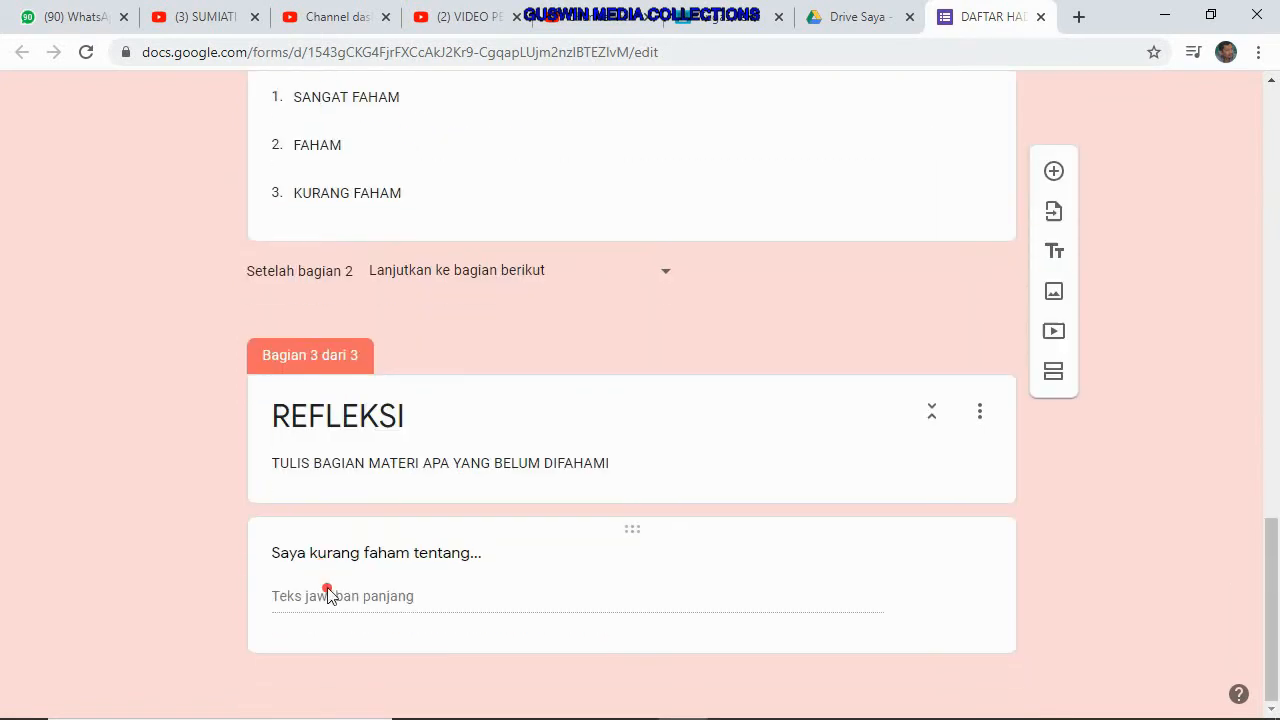
scroll(326, 583, up, 10)
scroll(469, 517, up, 3)
scroll(591, 346, up, 2)
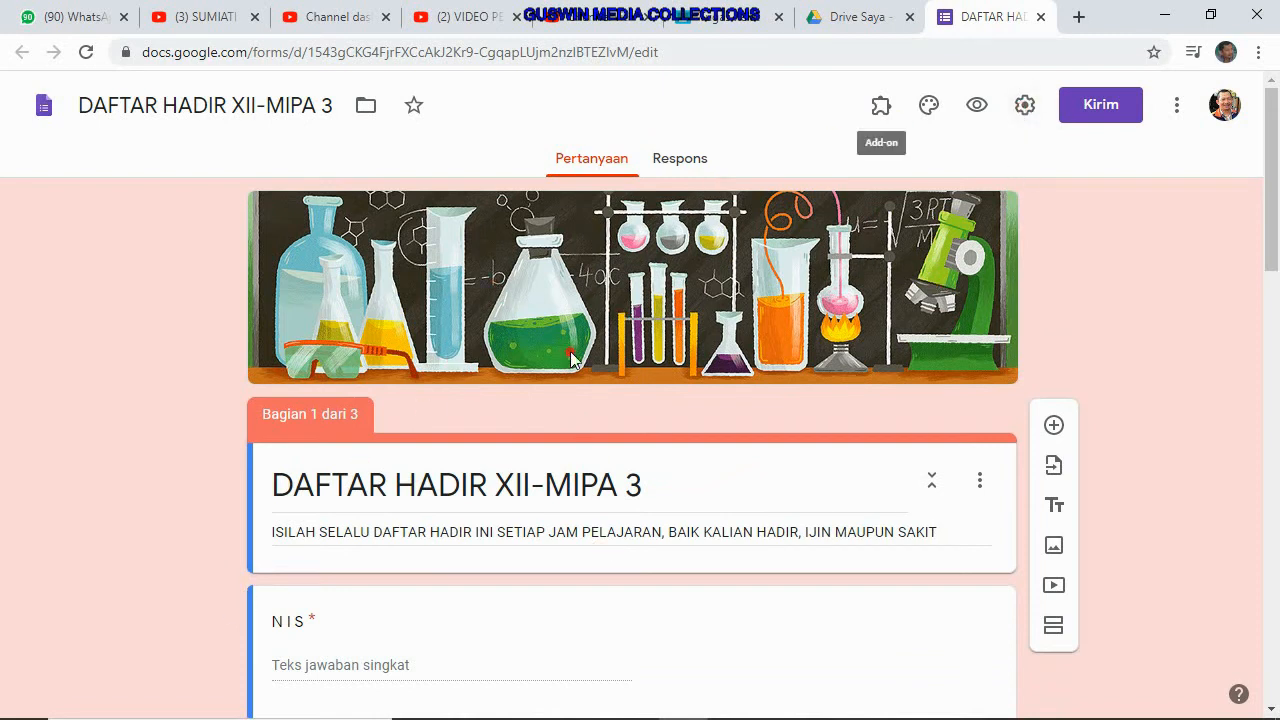
Copy the shortened share link of the DAFTAR HADIR XII-MIPA 3 form.
click(1095, 112)
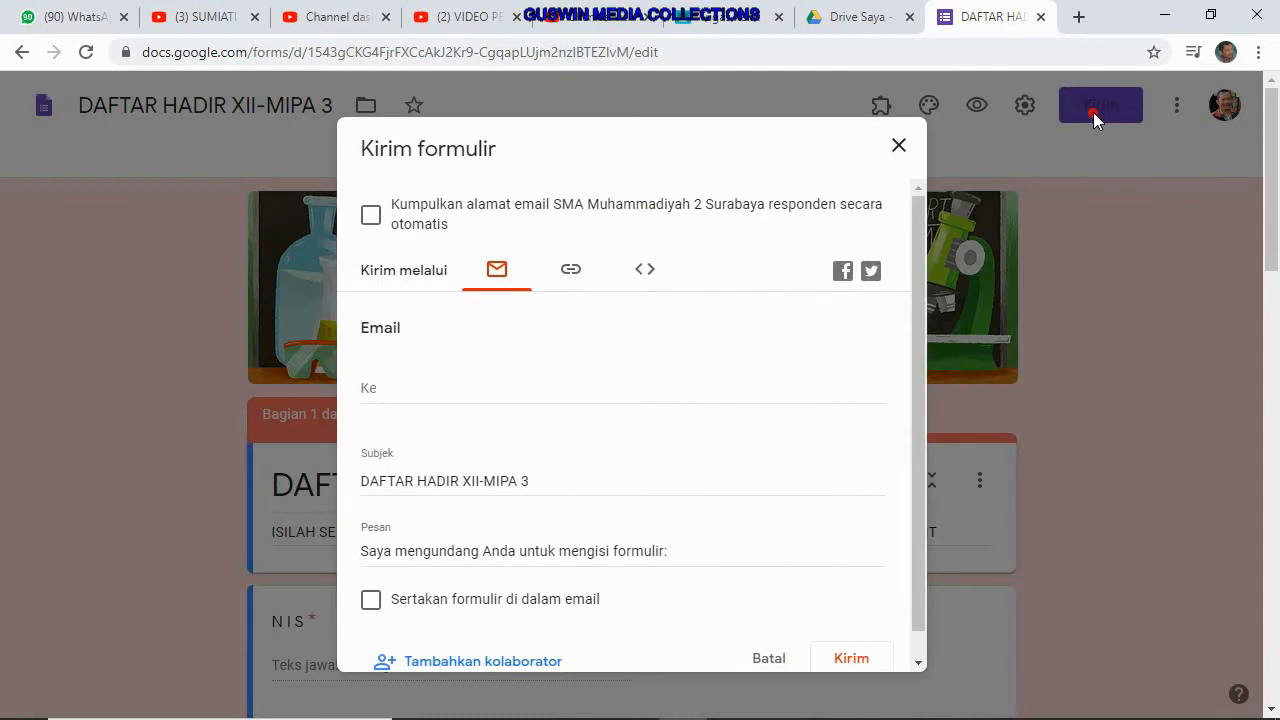
click(570, 276)
click(371, 401)
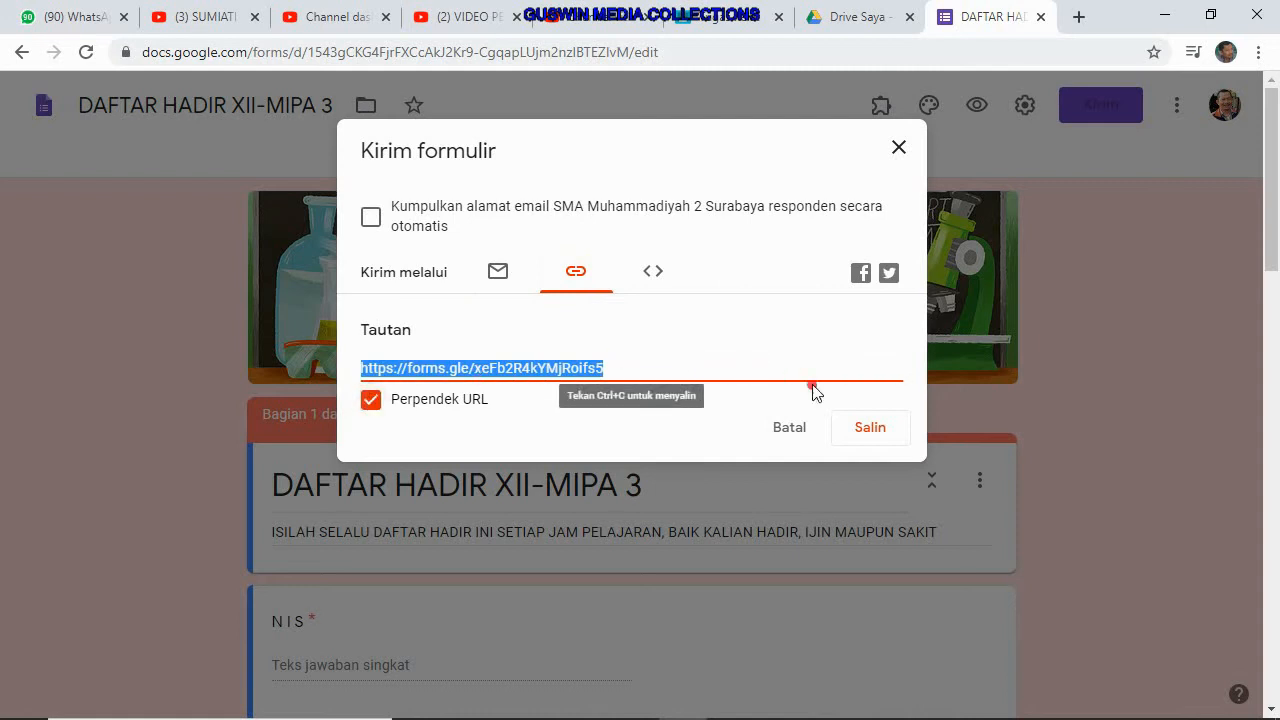
click(875, 436)
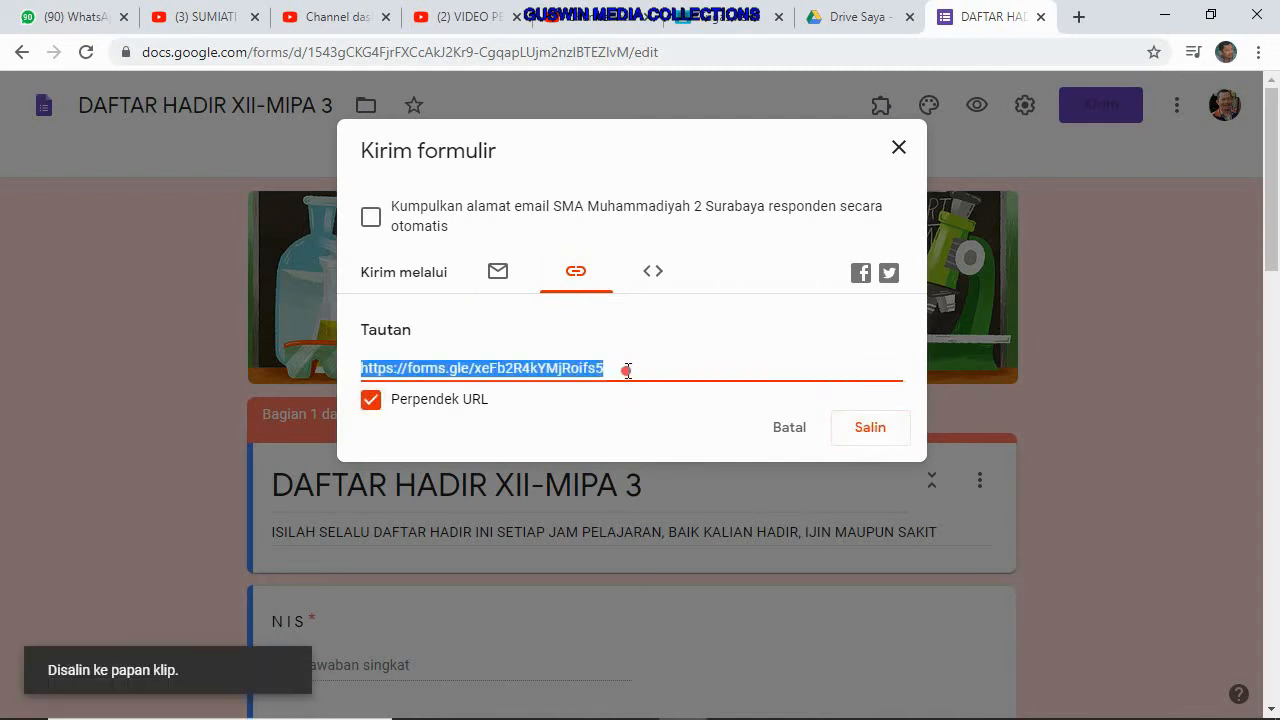
click(899, 150)
Switch to Google Classroom and open the classwork of the XII MIPA 3 class.
click(726, 28)
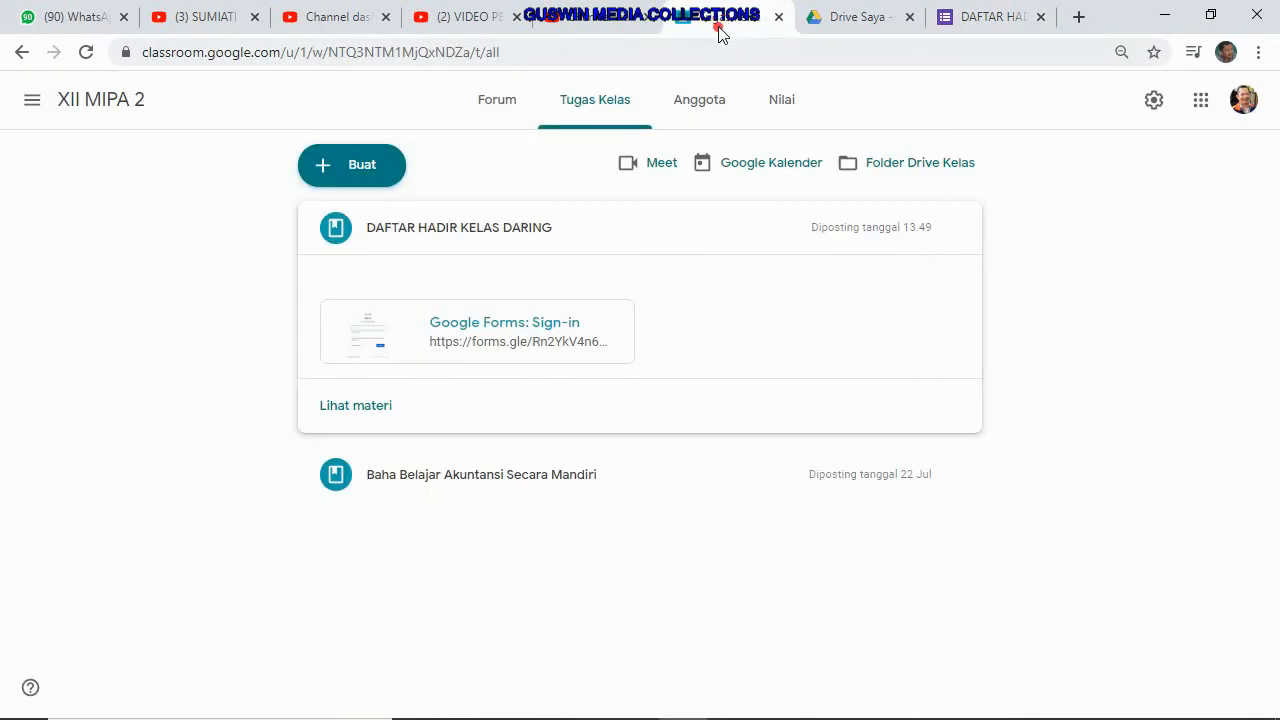
click(30, 101)
click(80, 112)
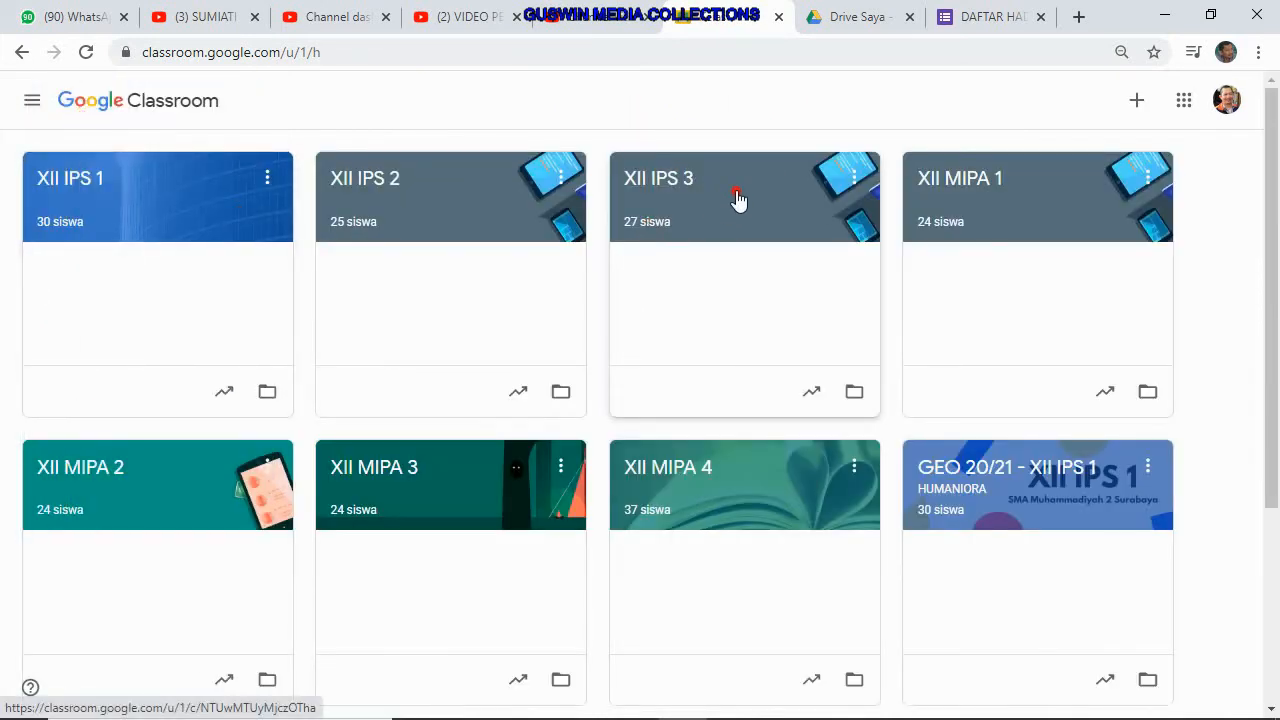
click(528, 507)
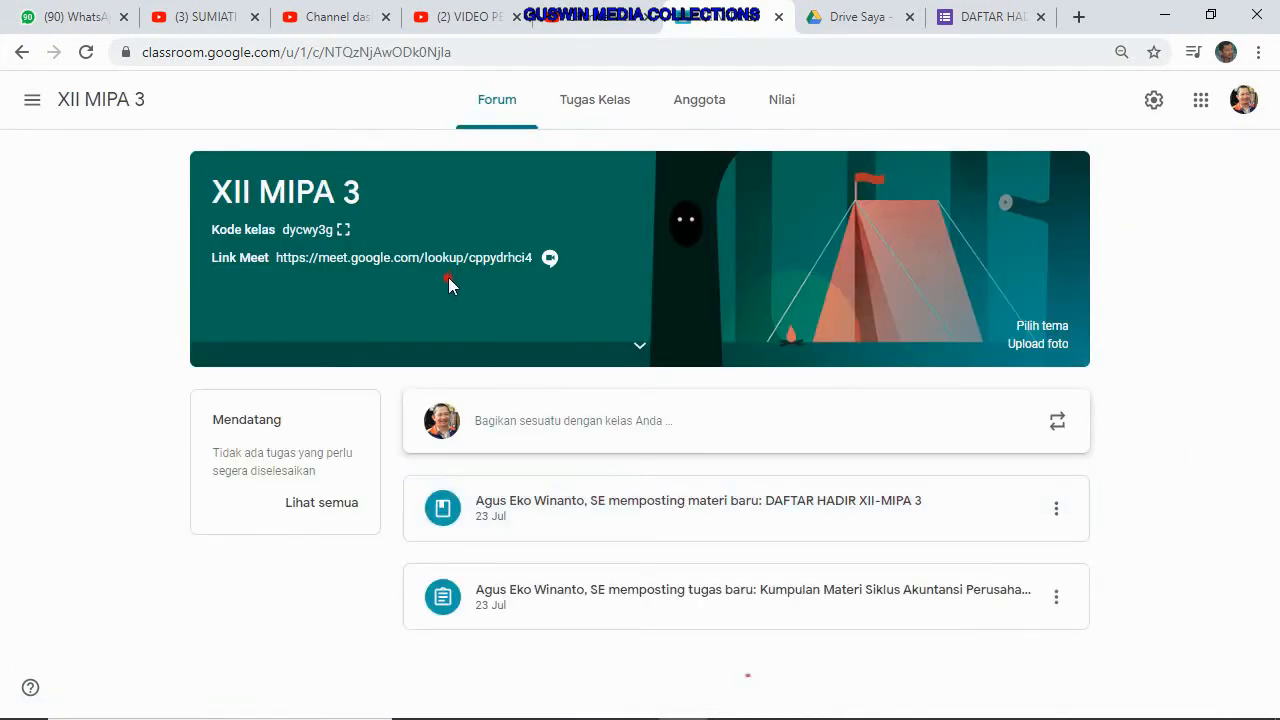
click(620, 104)
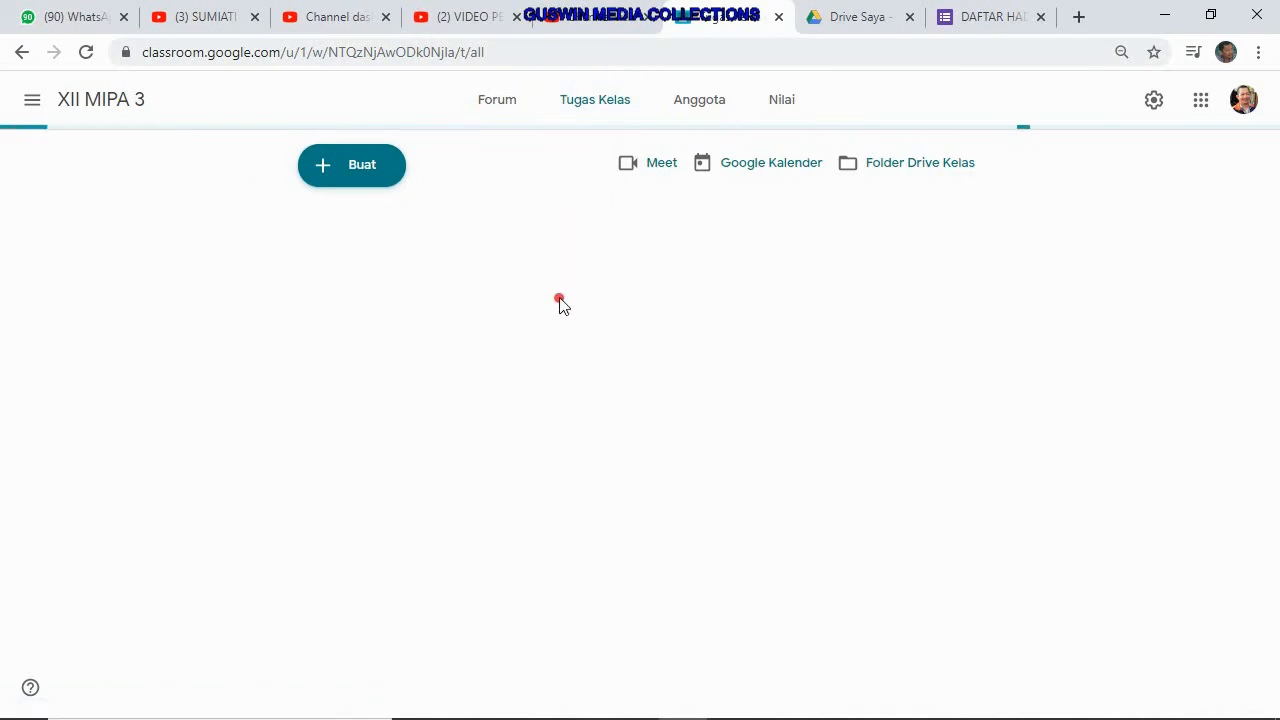
View the form linked in the existing DAFTAR HADIR XII-MIPA 3 material and close it.
click(460, 228)
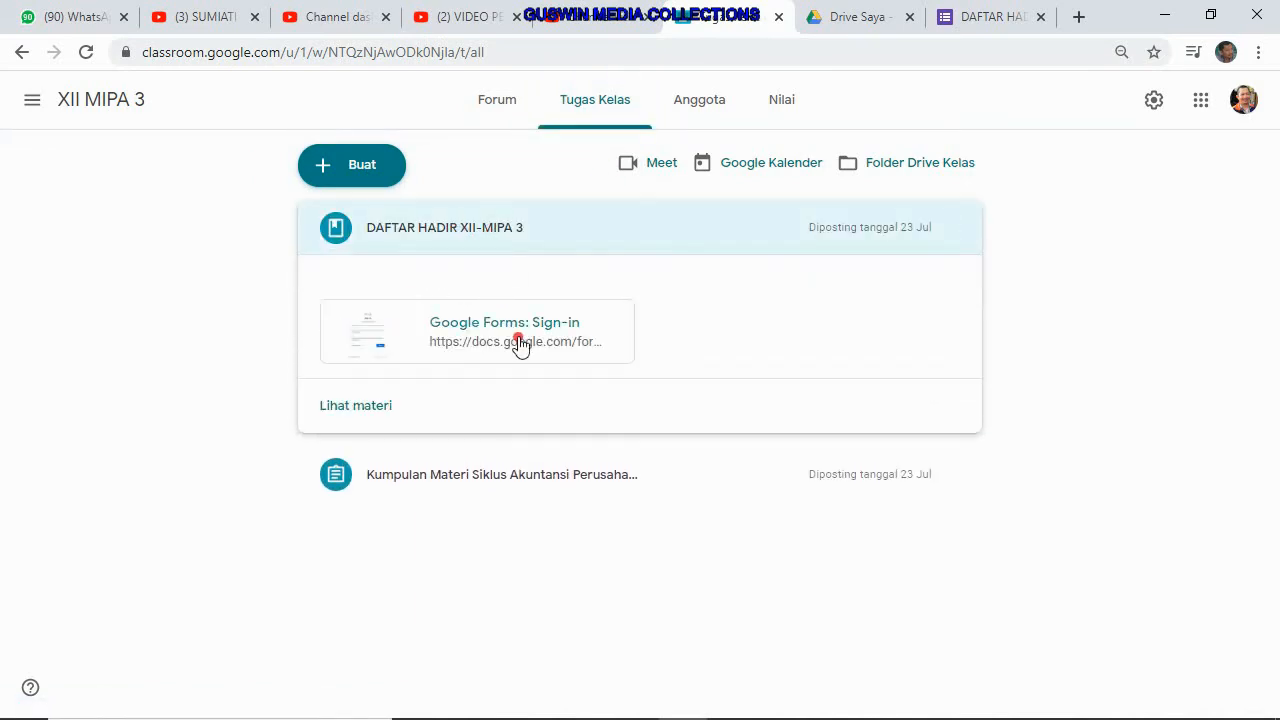
click(522, 343)
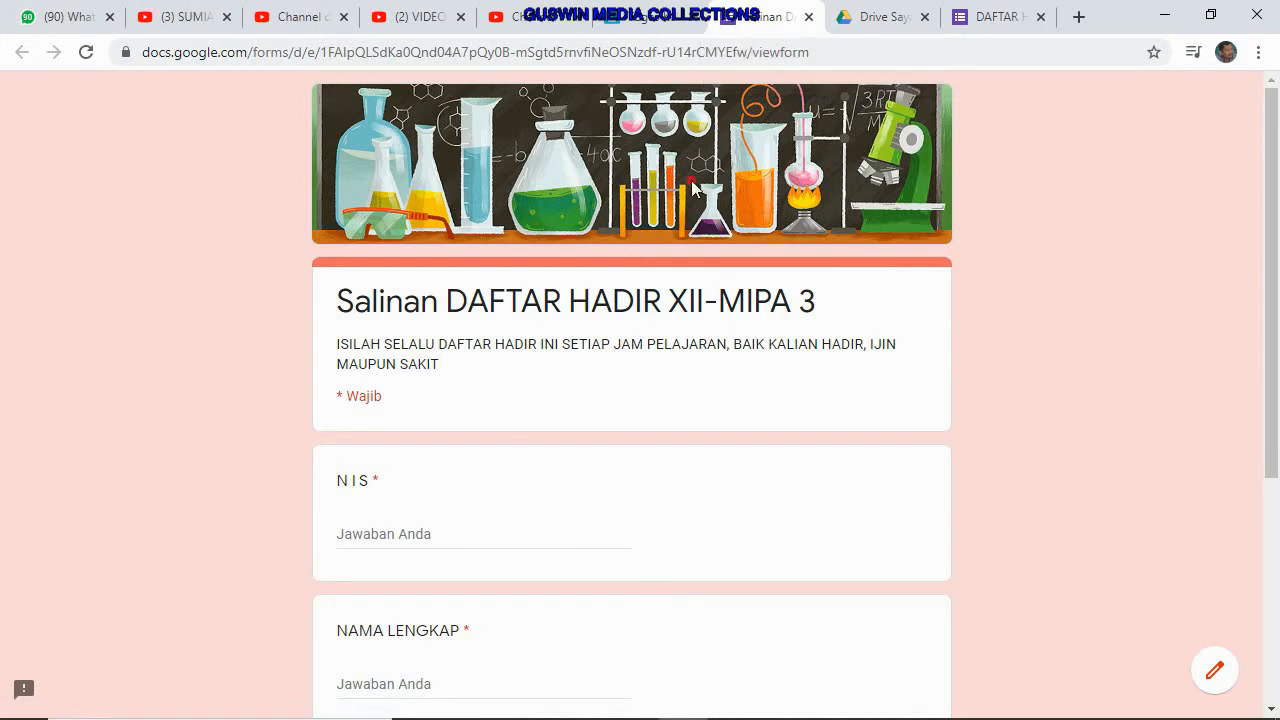
click(810, 17)
Return to the DAFTAR HADIR XII-MIPA 3 form editor and replace its header with the butterfly image from the Kantor dan Sekolah themes.
click(885, 18)
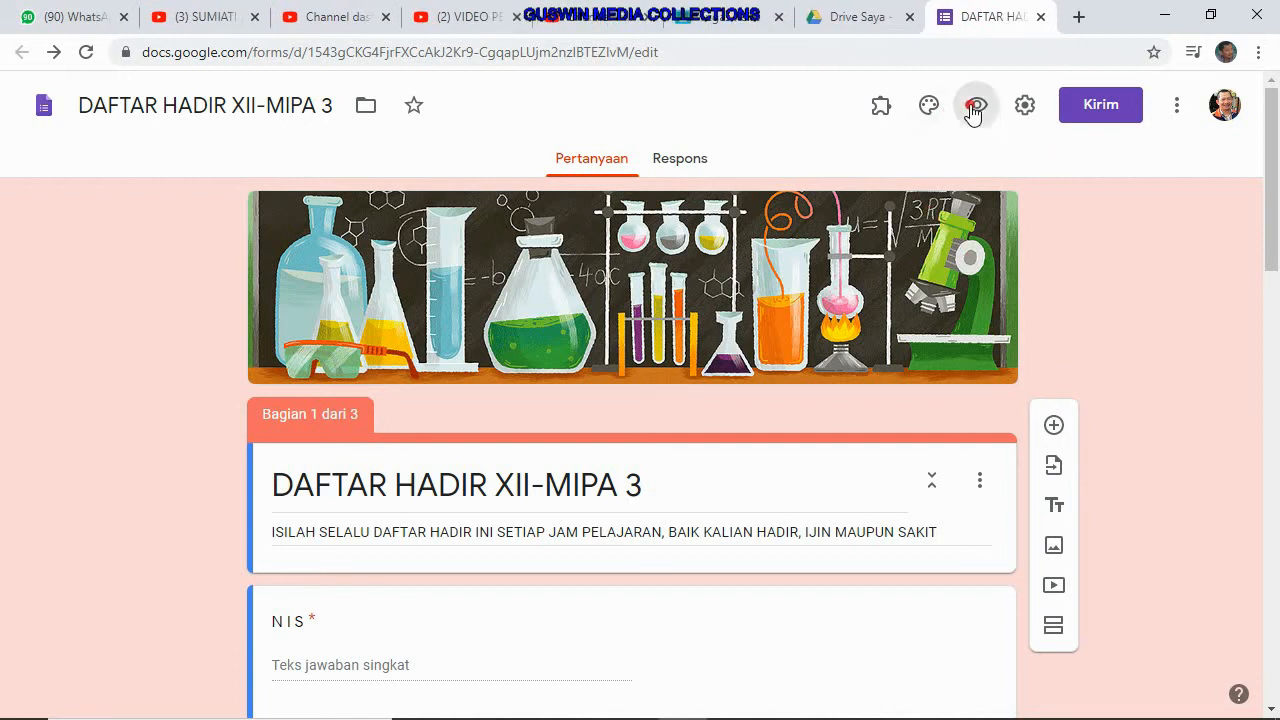
click(975, 108)
click(1044, 17)
click(1053, 420)
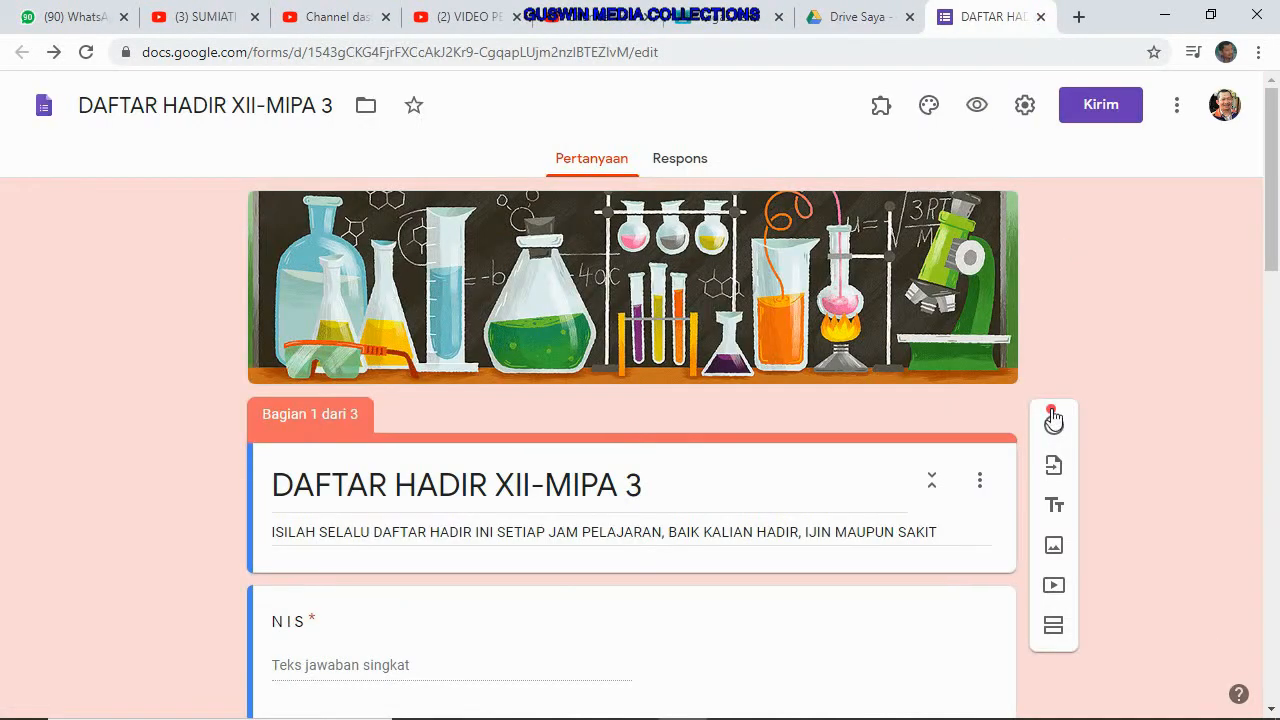
click(929, 106)
click(1040, 302)
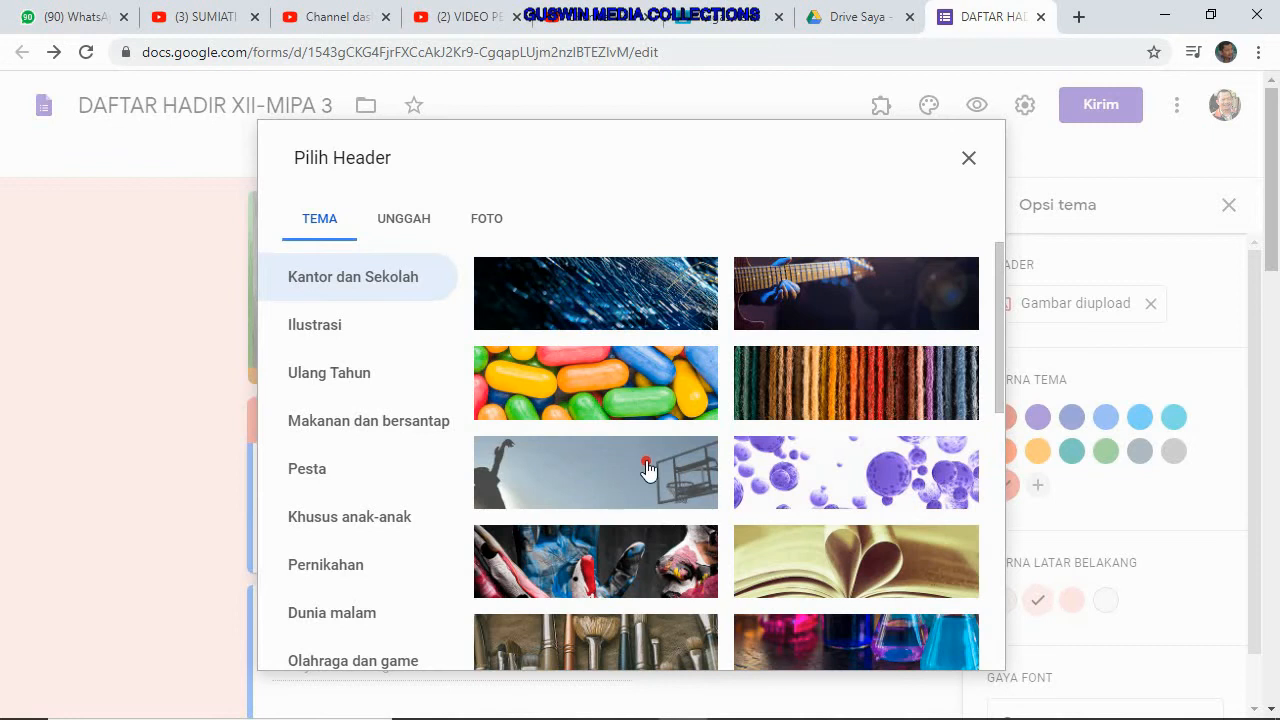
scroll(643, 465, down, 3)
scroll(752, 505, down, 3)
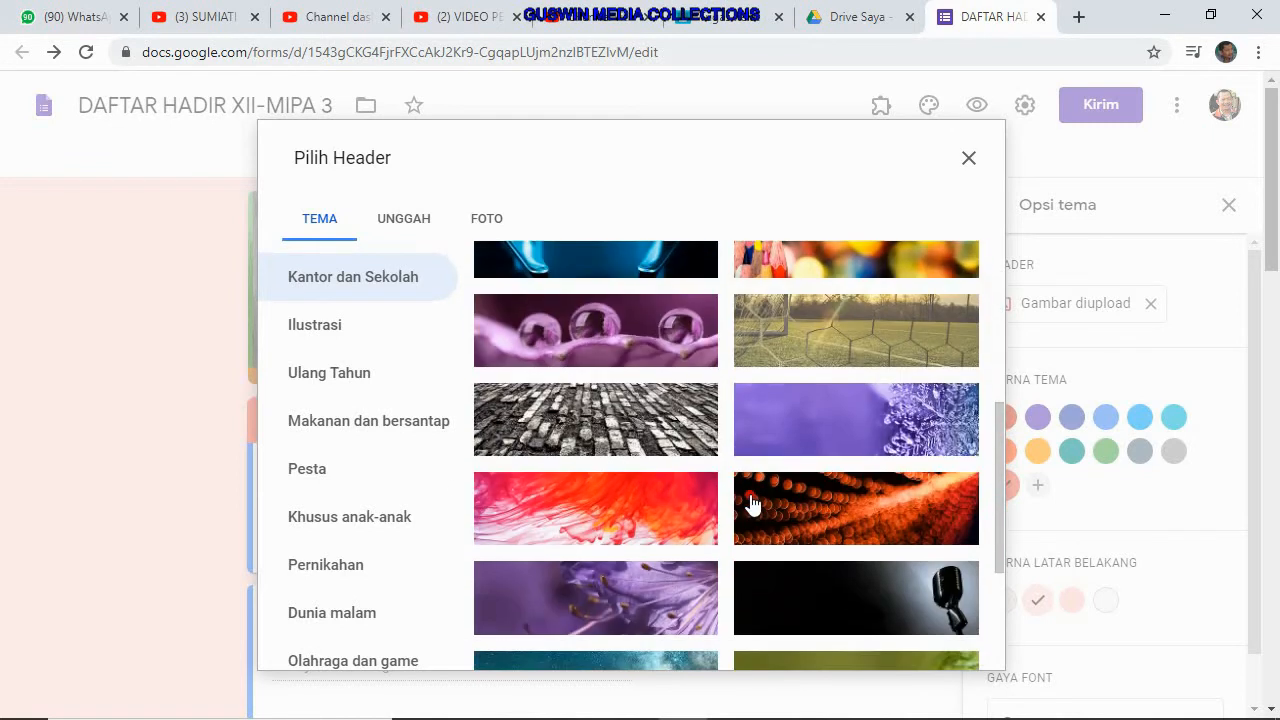
scroll(752, 507, down, 5)
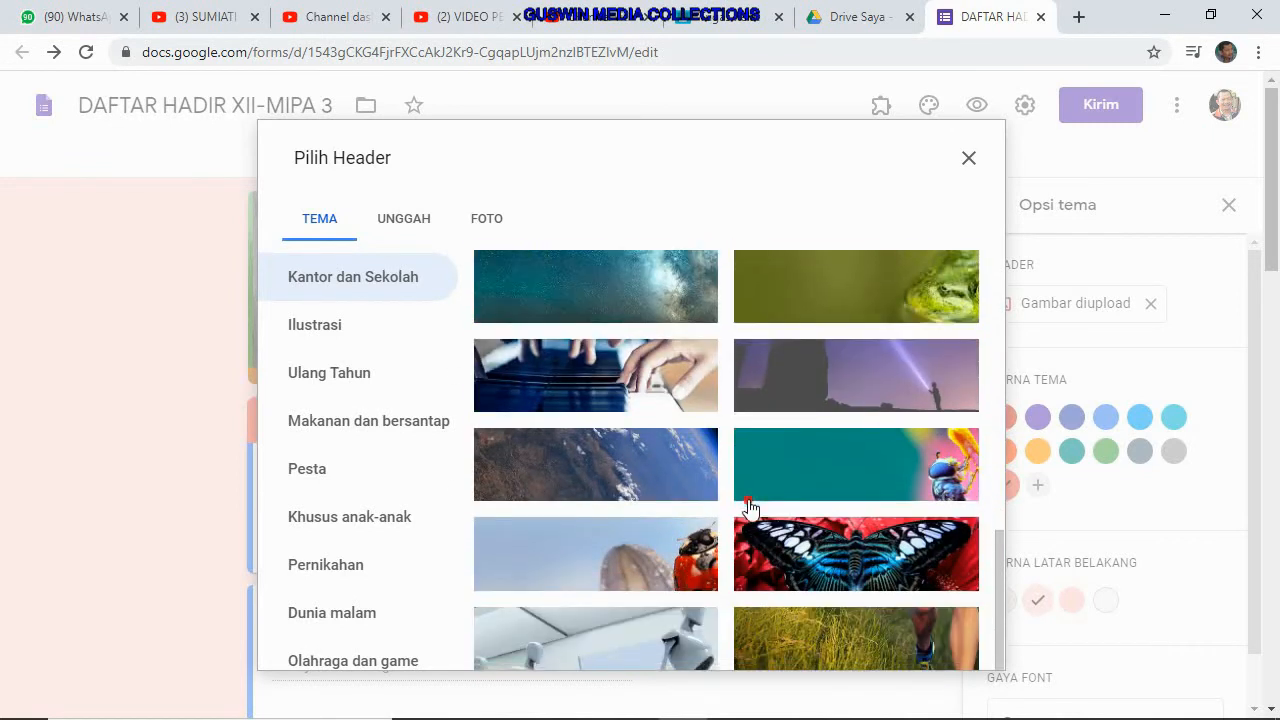
scroll(749, 510, down, 1)
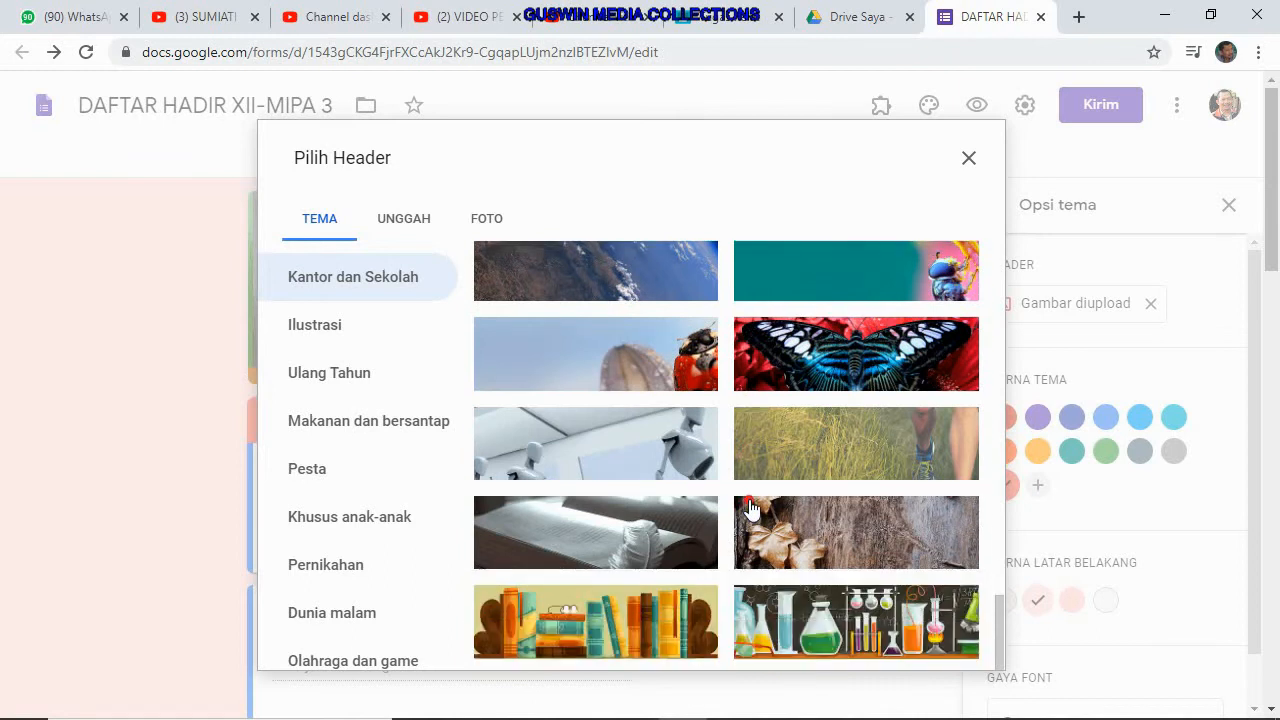
click(868, 362)
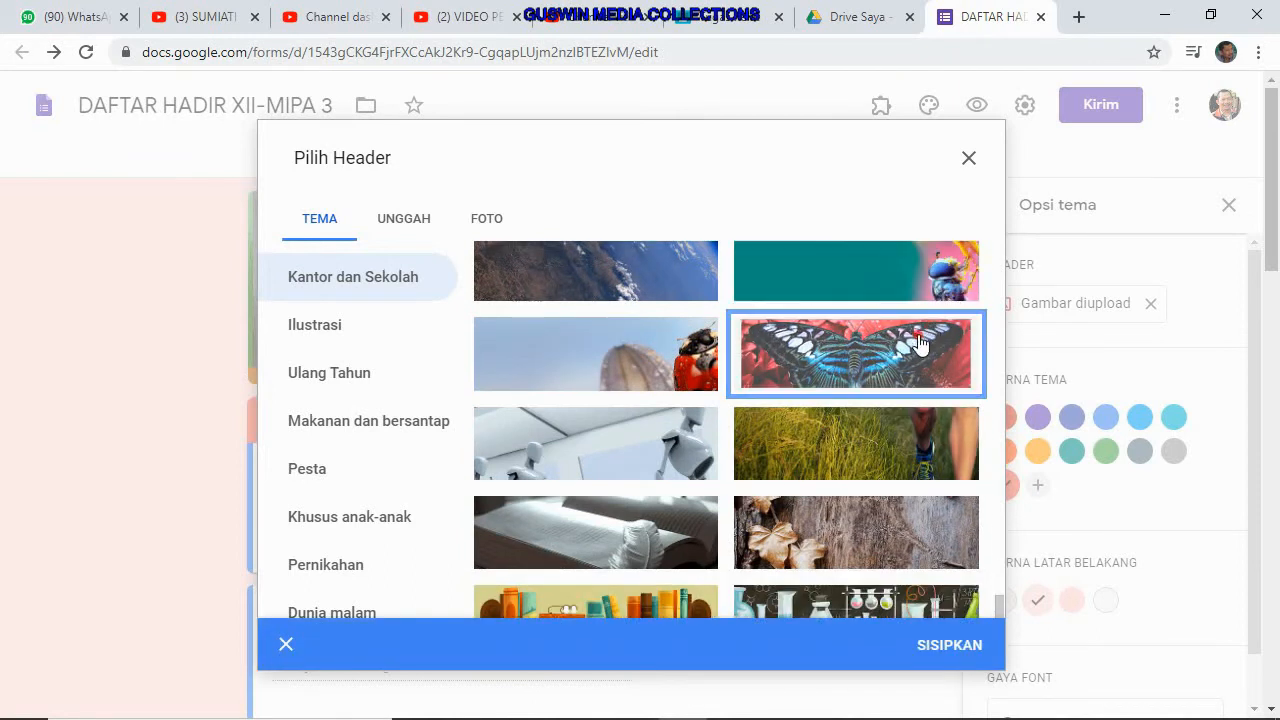
click(948, 648)
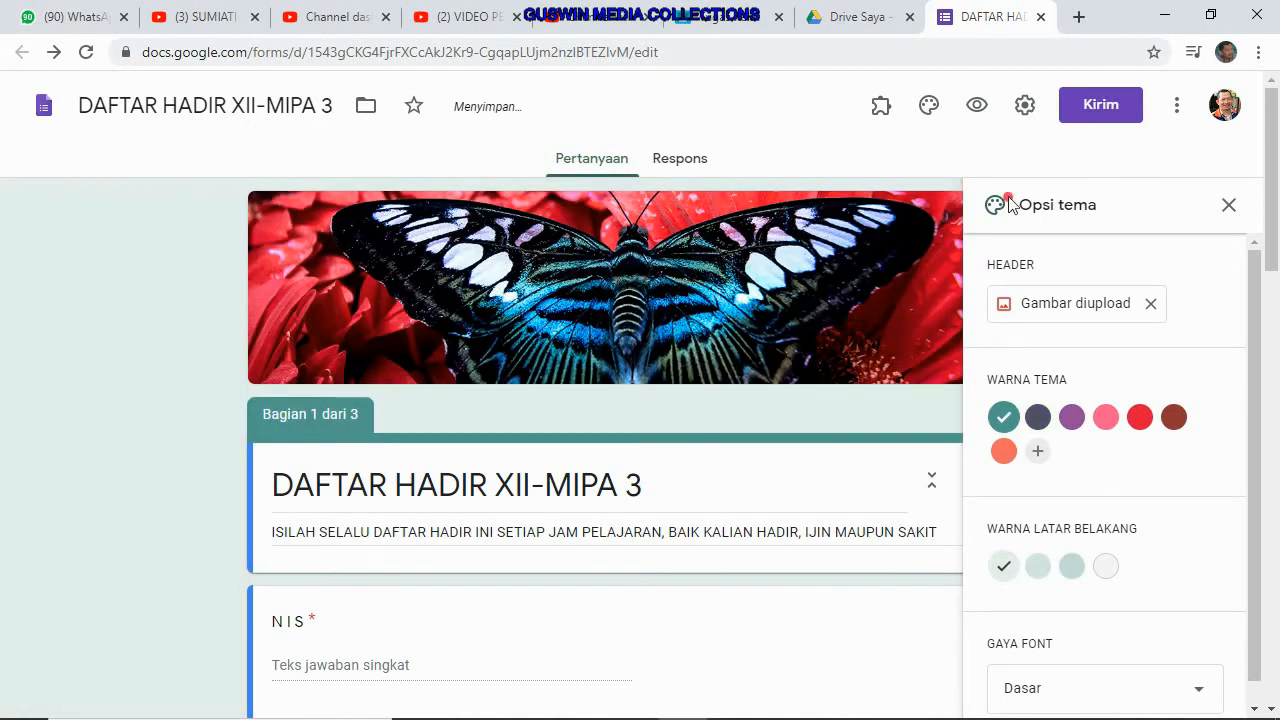
Generate a shortened share link for the form with the butterfly header and copy it.
click(1094, 107)
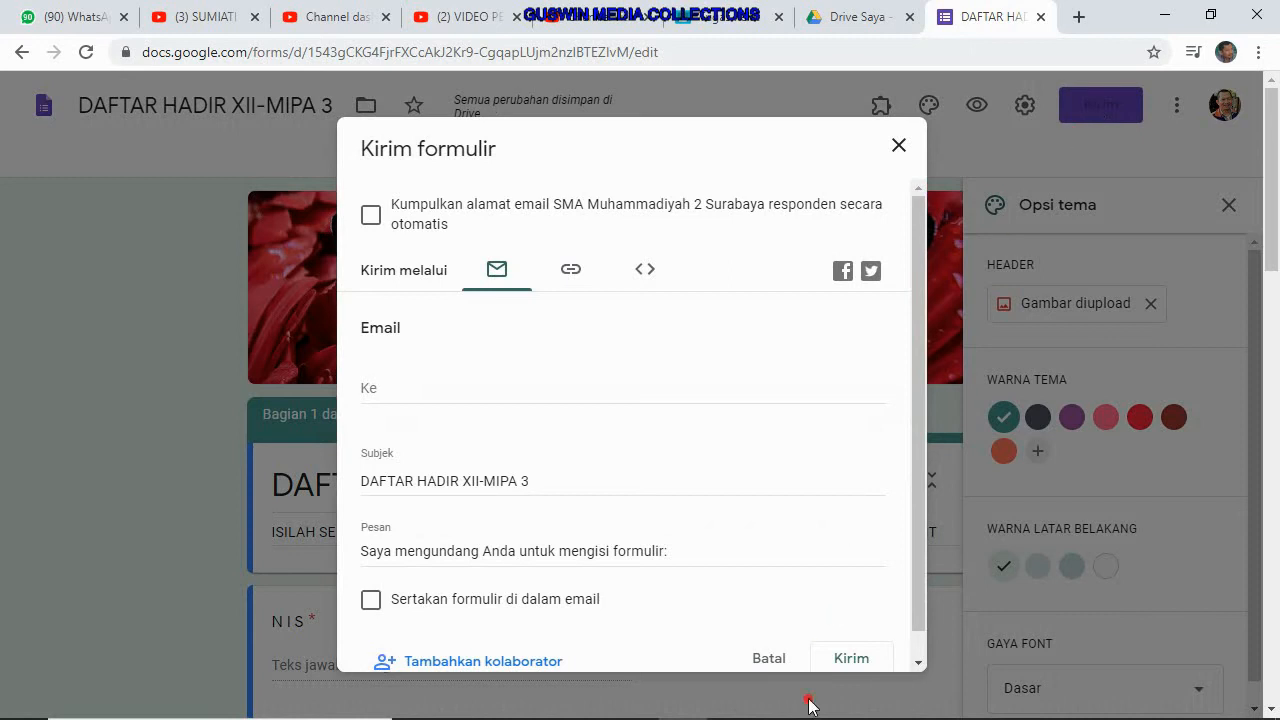
click(570, 271)
click(370, 401)
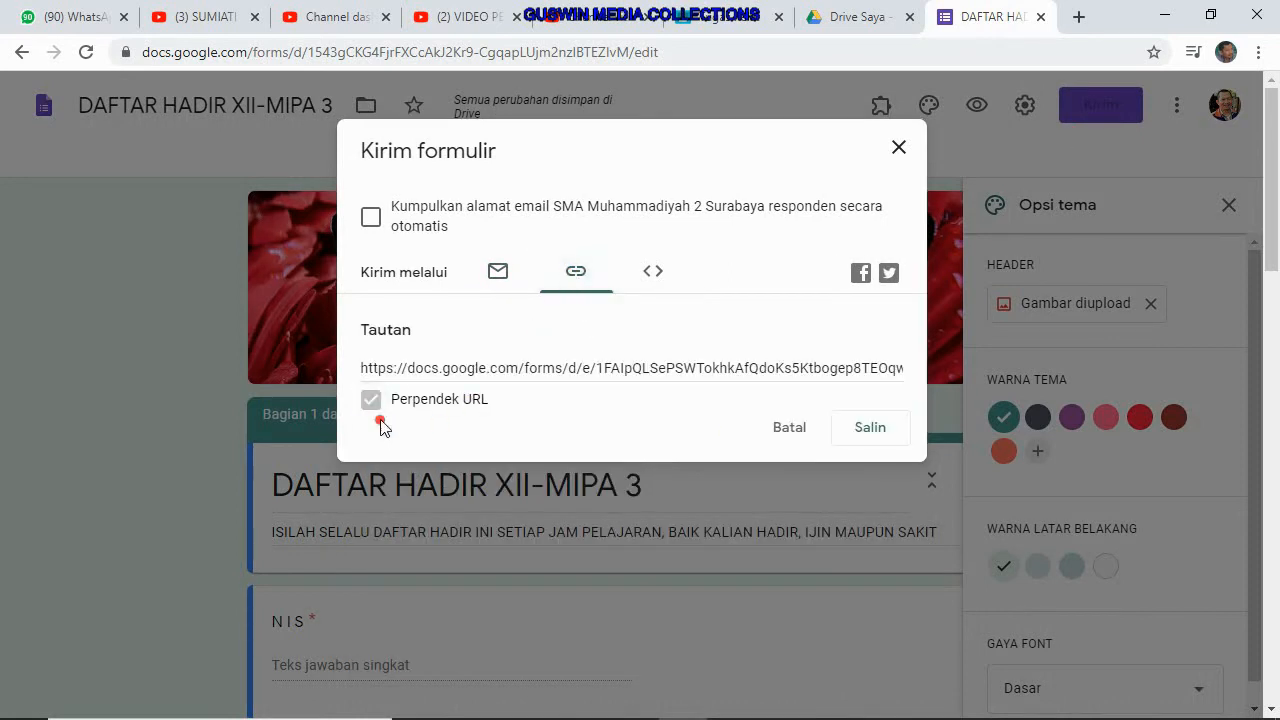
click(867, 430)
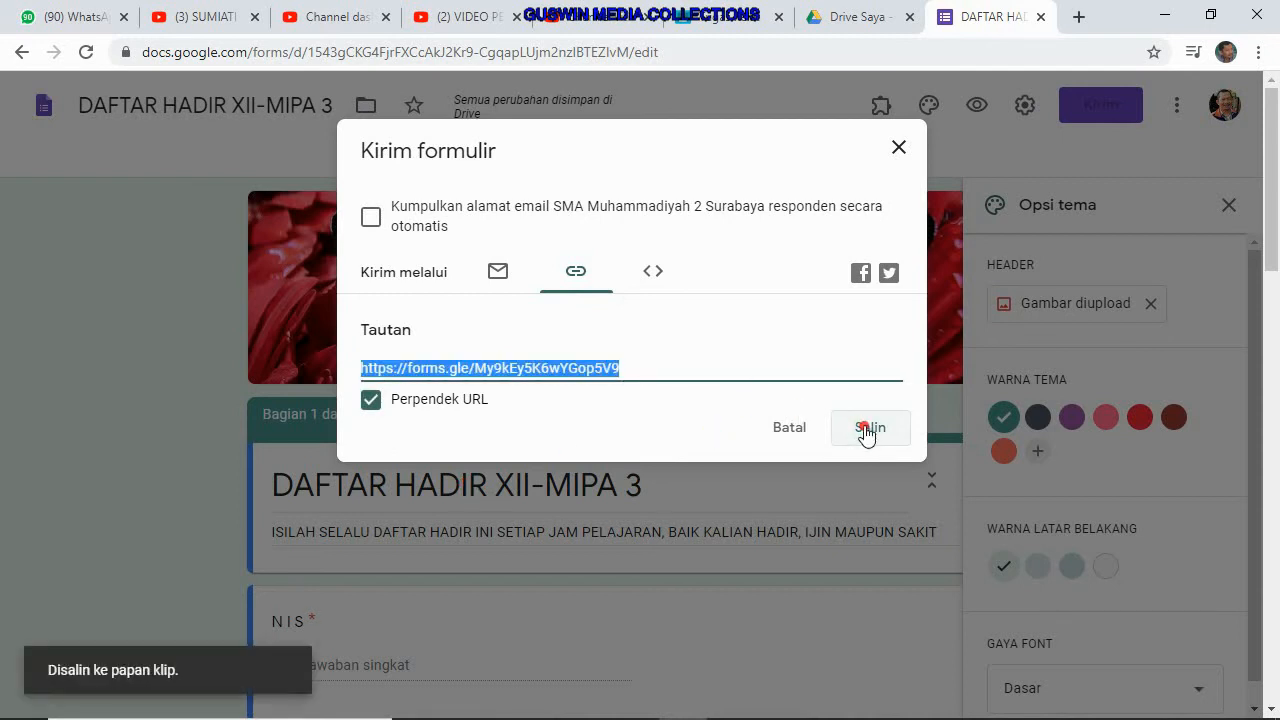
click(899, 149)
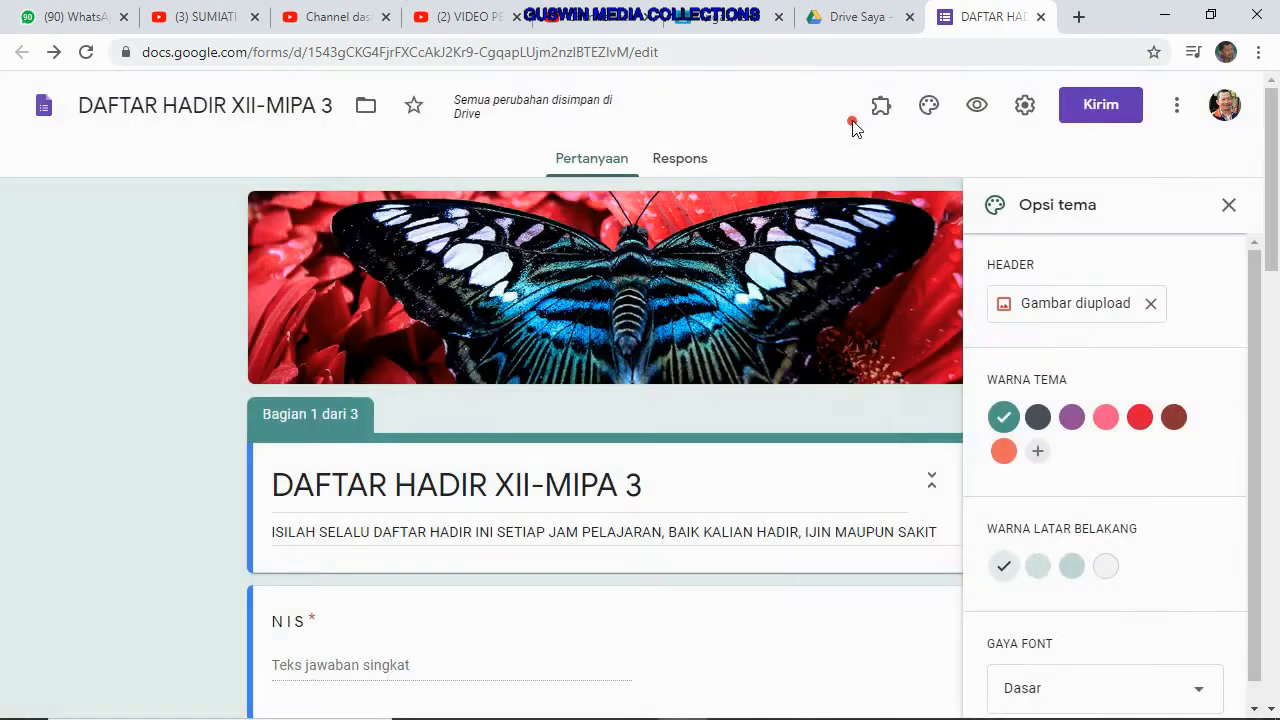
Return to the XII MIPA 3 classwork in Google Classroom, recheck the form linked in the old attendance material, and close it.
click(737, 18)
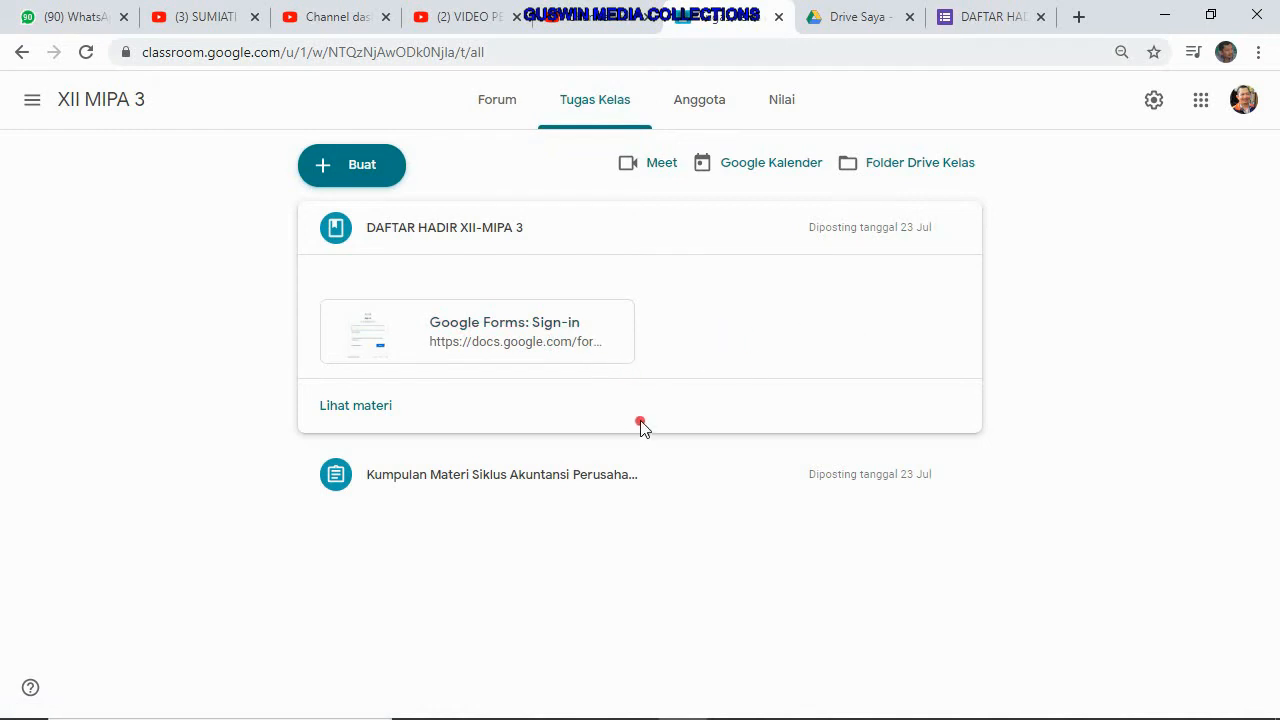
click(443, 241)
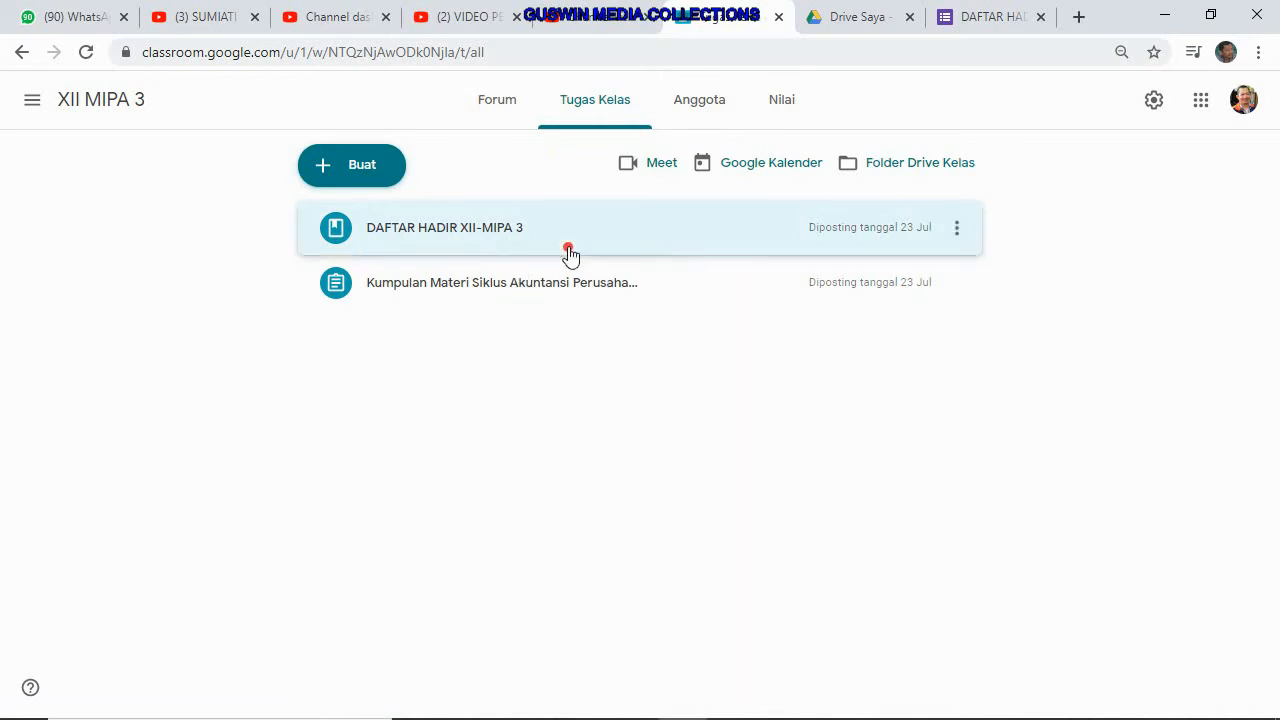
click(497, 233)
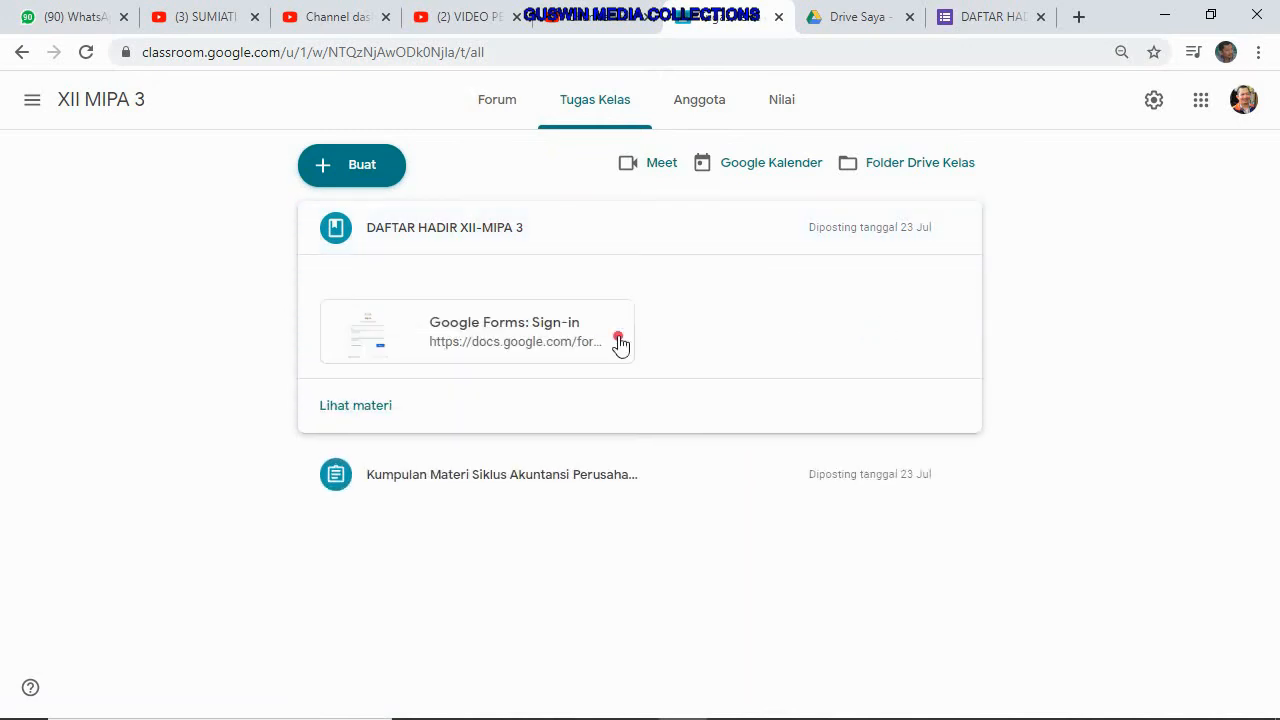
click(548, 338)
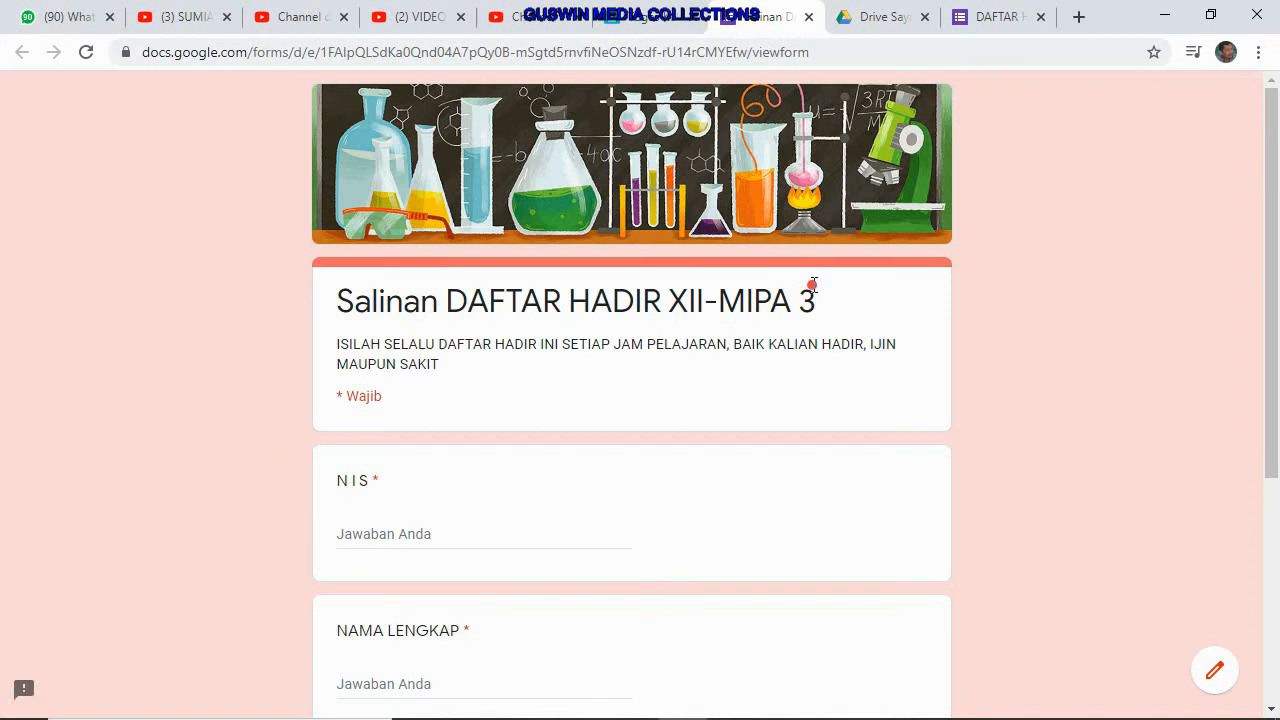
click(808, 17)
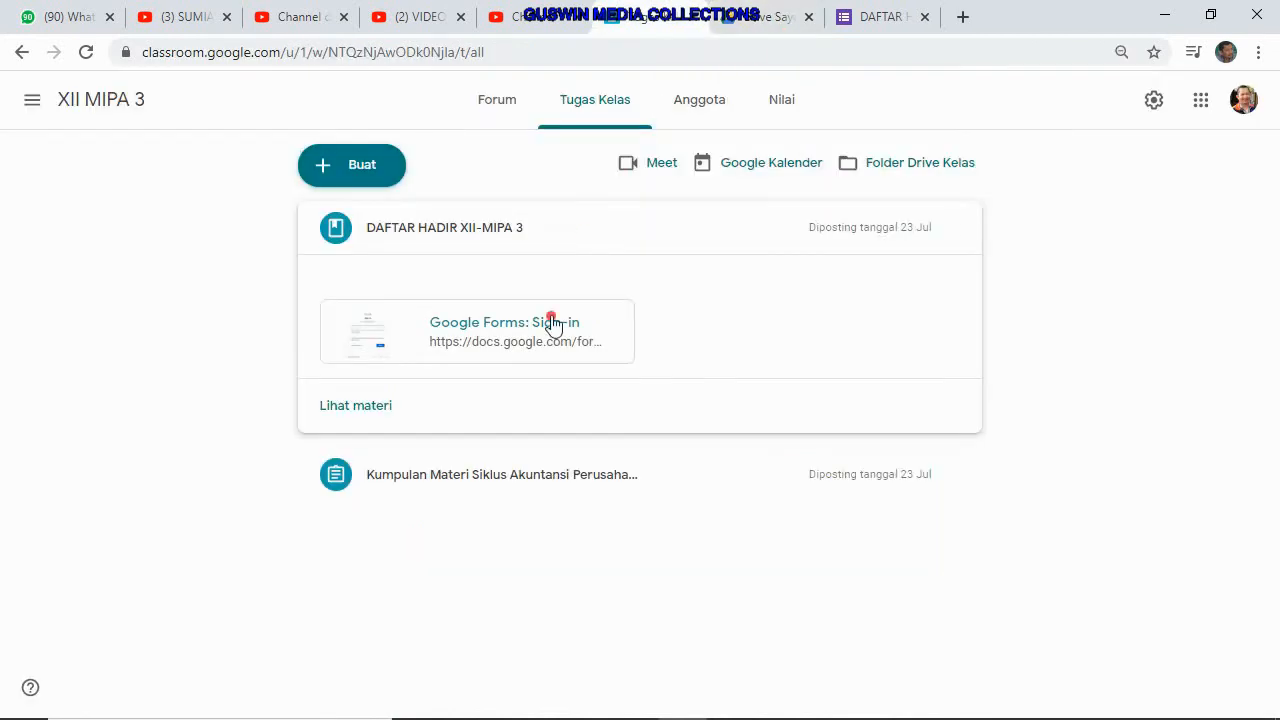
Open the old DAFTAR HADIR XII-MIPA 3 material and delete it from the XII MIPA 3 class.
click(378, 410)
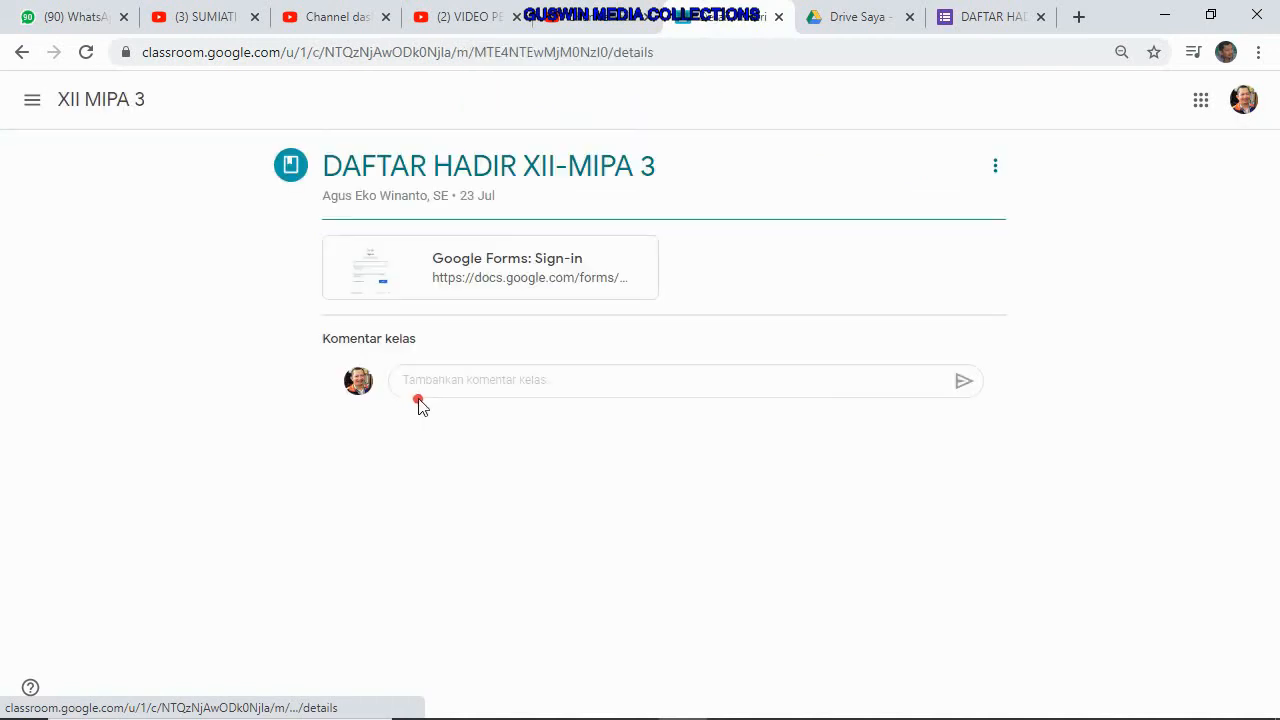
click(1000, 176)
click(952, 235)
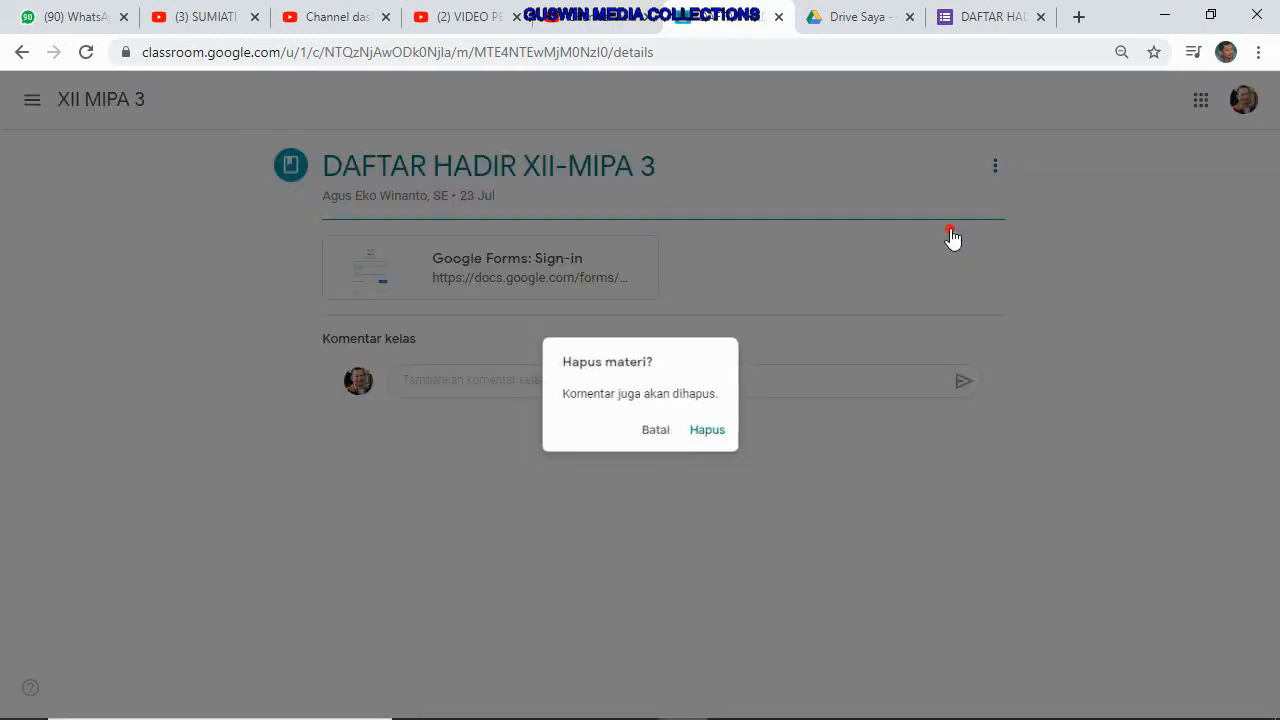
click(720, 433)
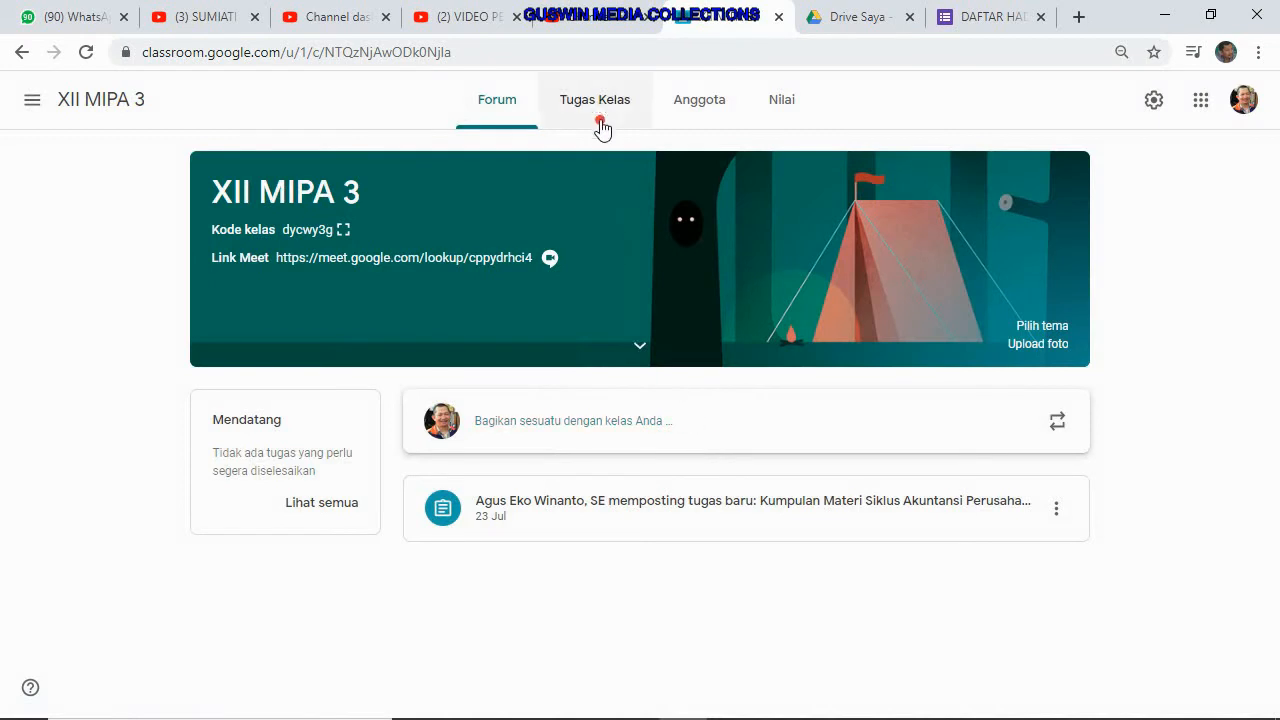
Create a new material in the XII MIPA 3 classwork titled DAFTAR HADIR KELAS DARING.
click(604, 109)
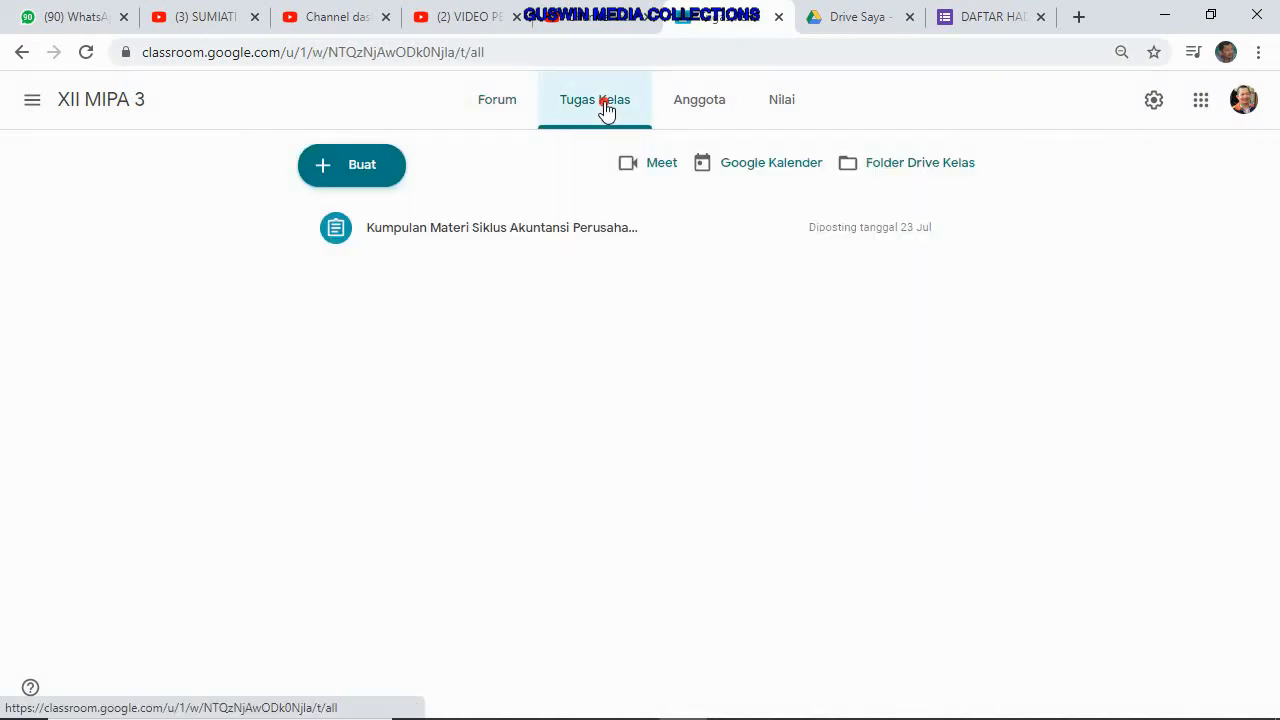
click(334, 176)
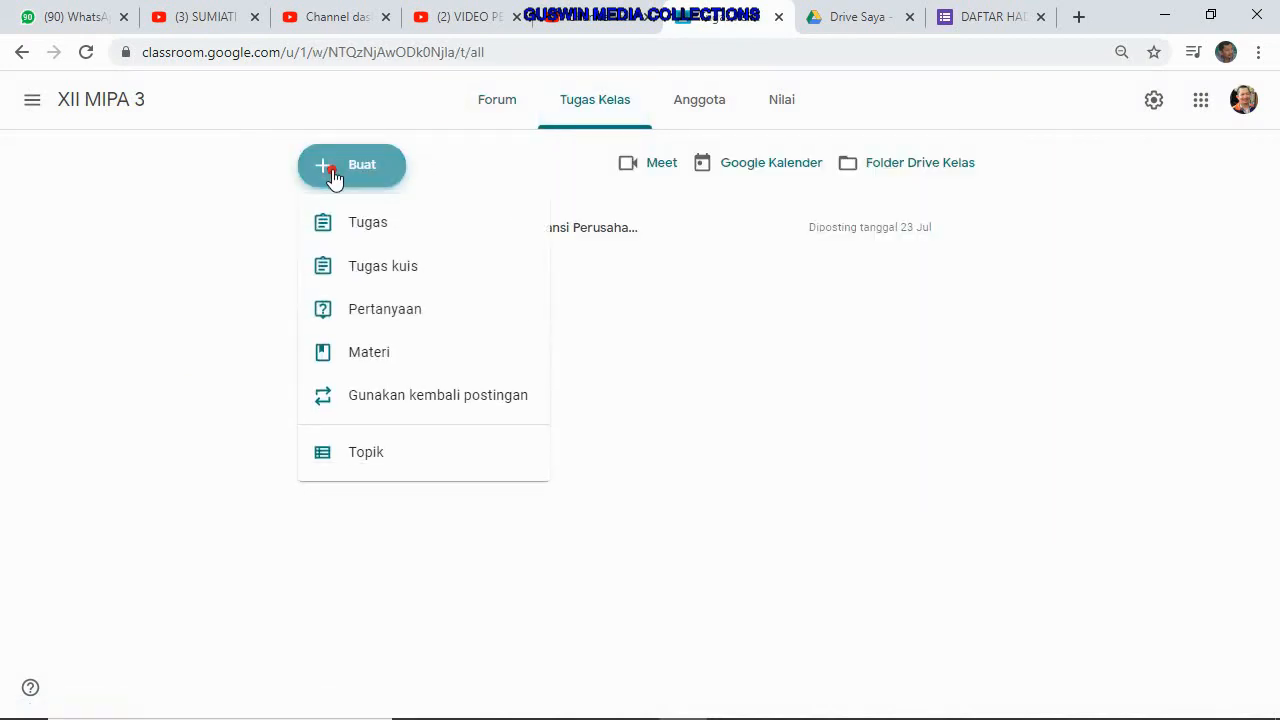
click(372, 369)
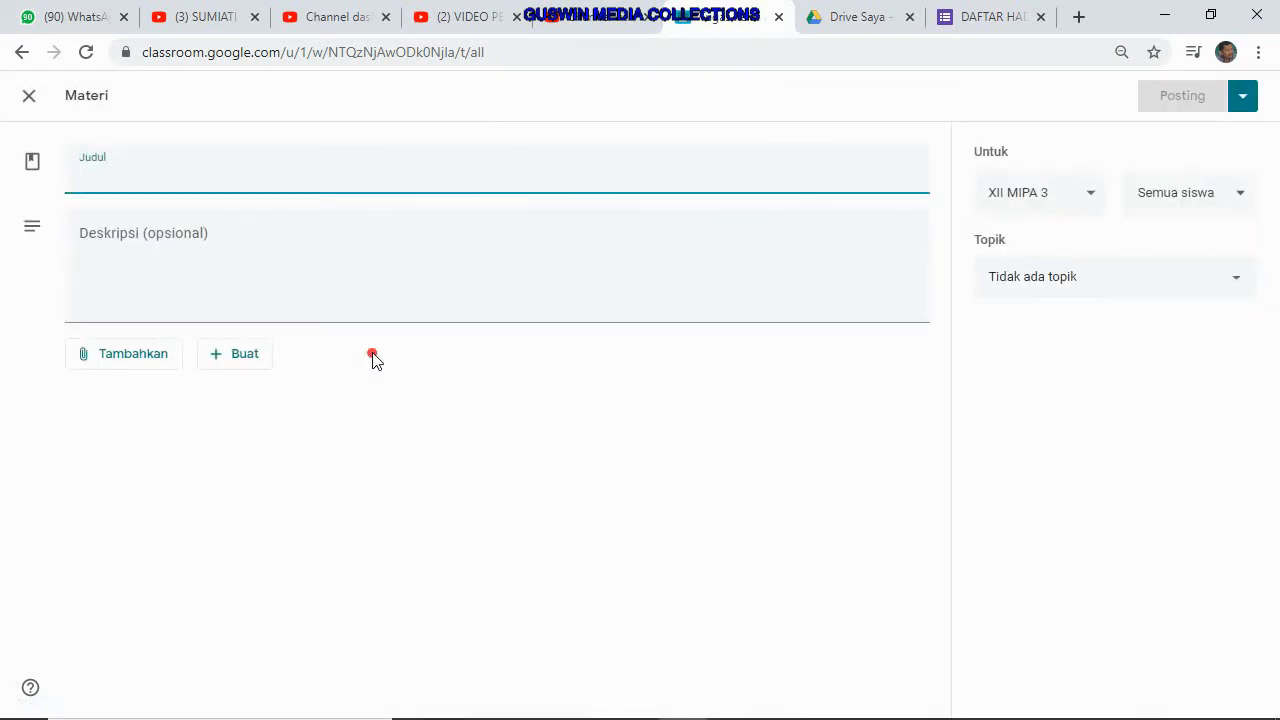
text(DAF)
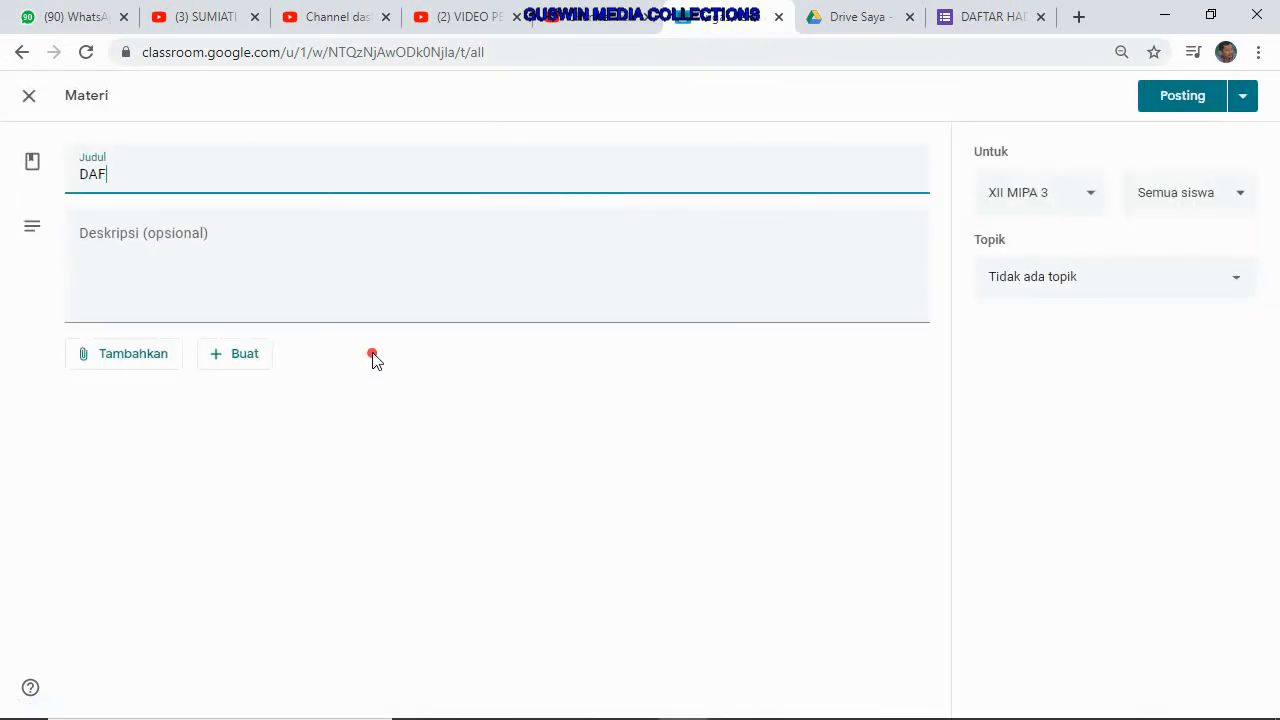
text(TAR HADIR KELAS DARING)
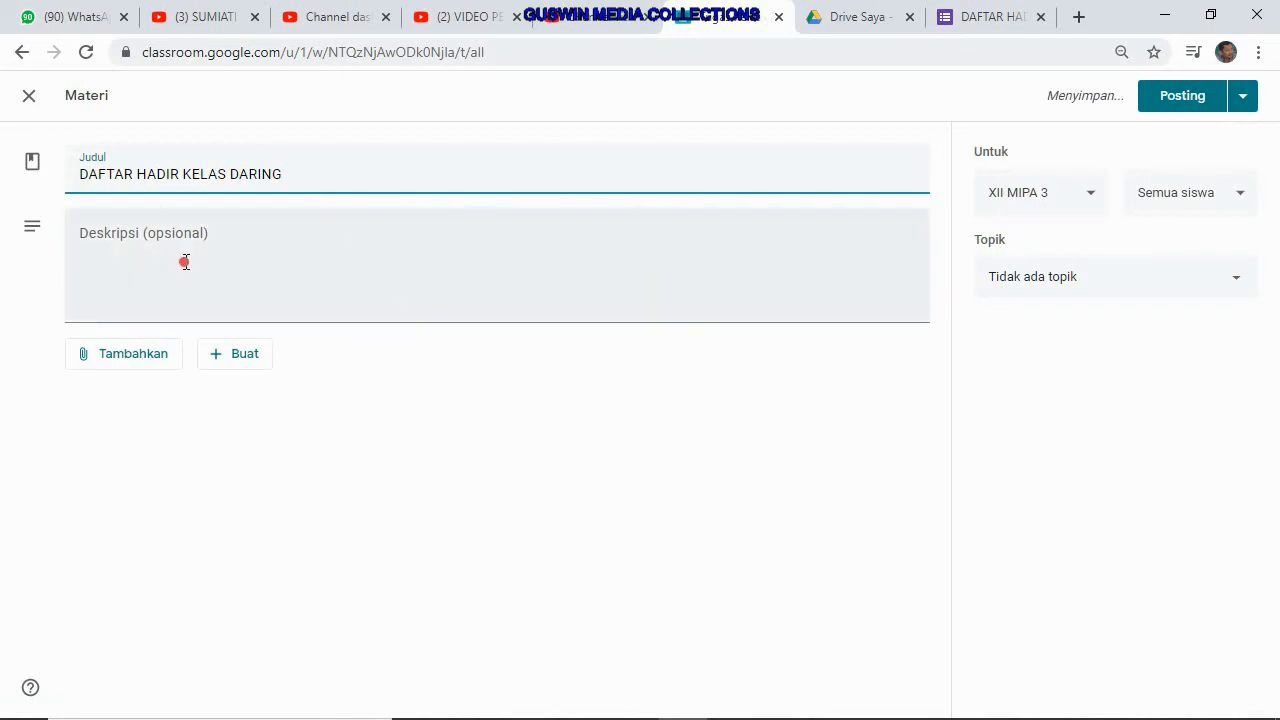
Attach the copied shortened form link to the new attendance material.
click(158, 366)
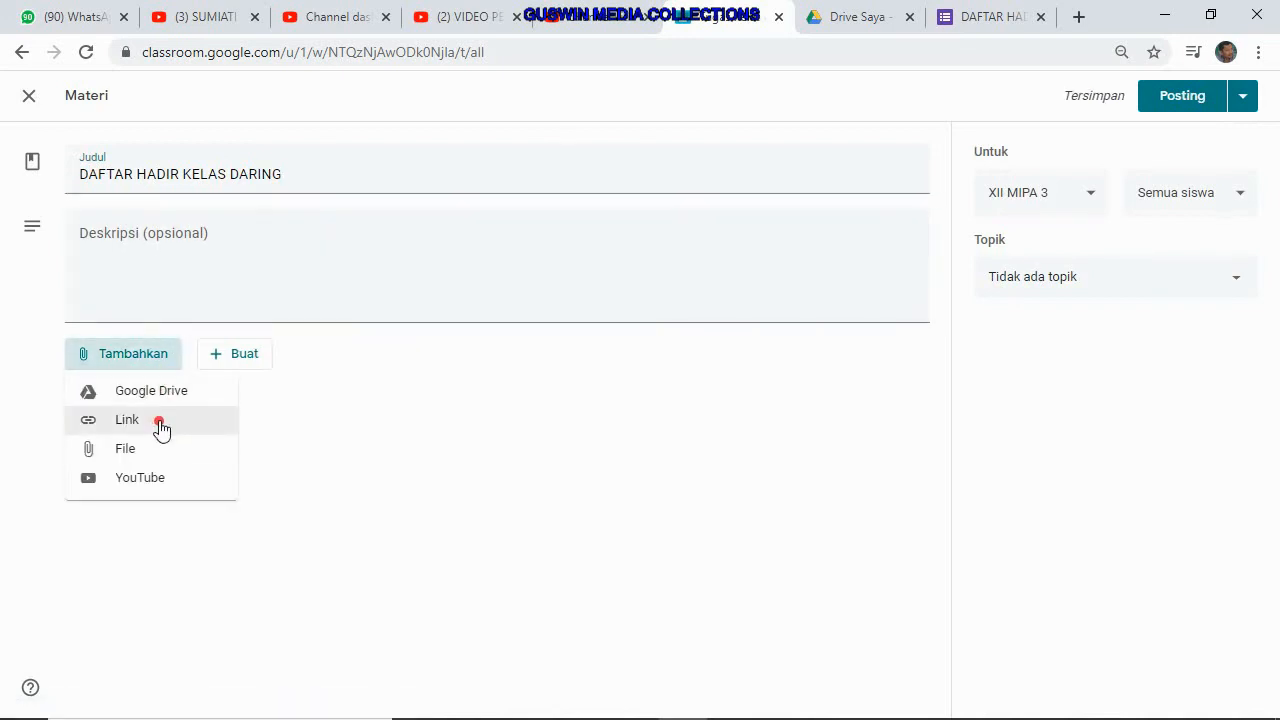
click(159, 424)
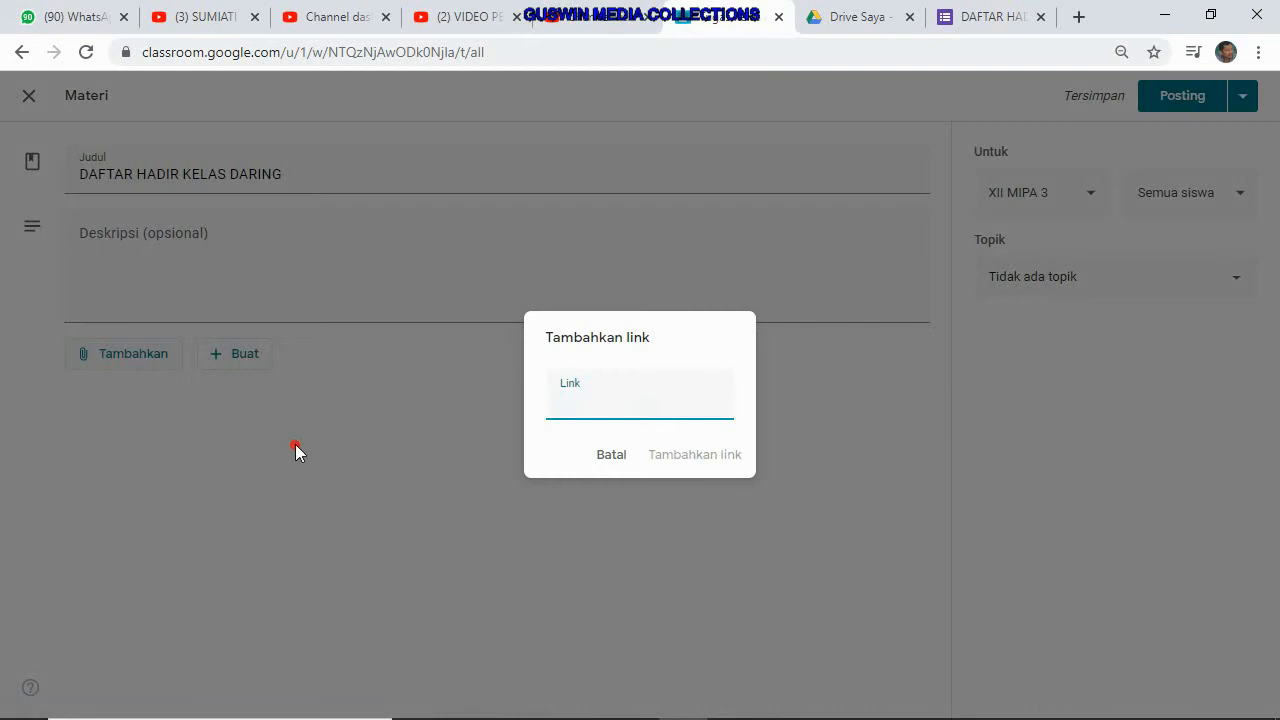
key(ctrl+v)
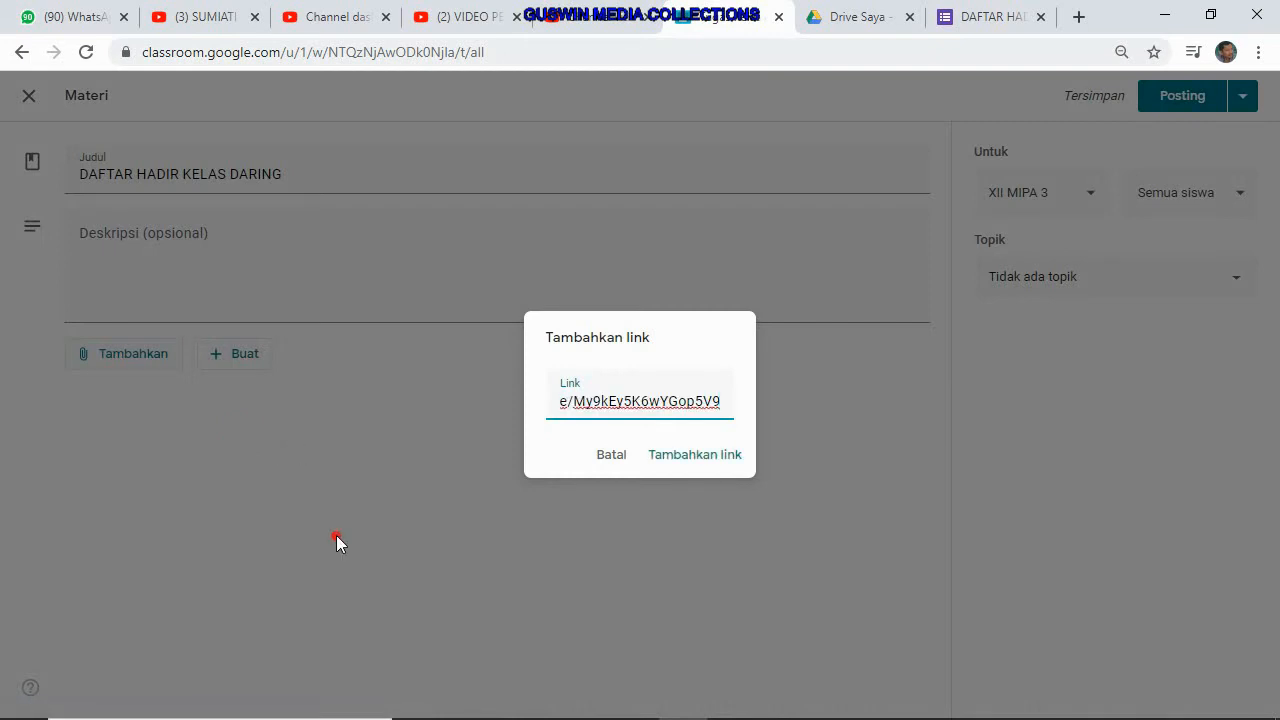
click(701, 467)
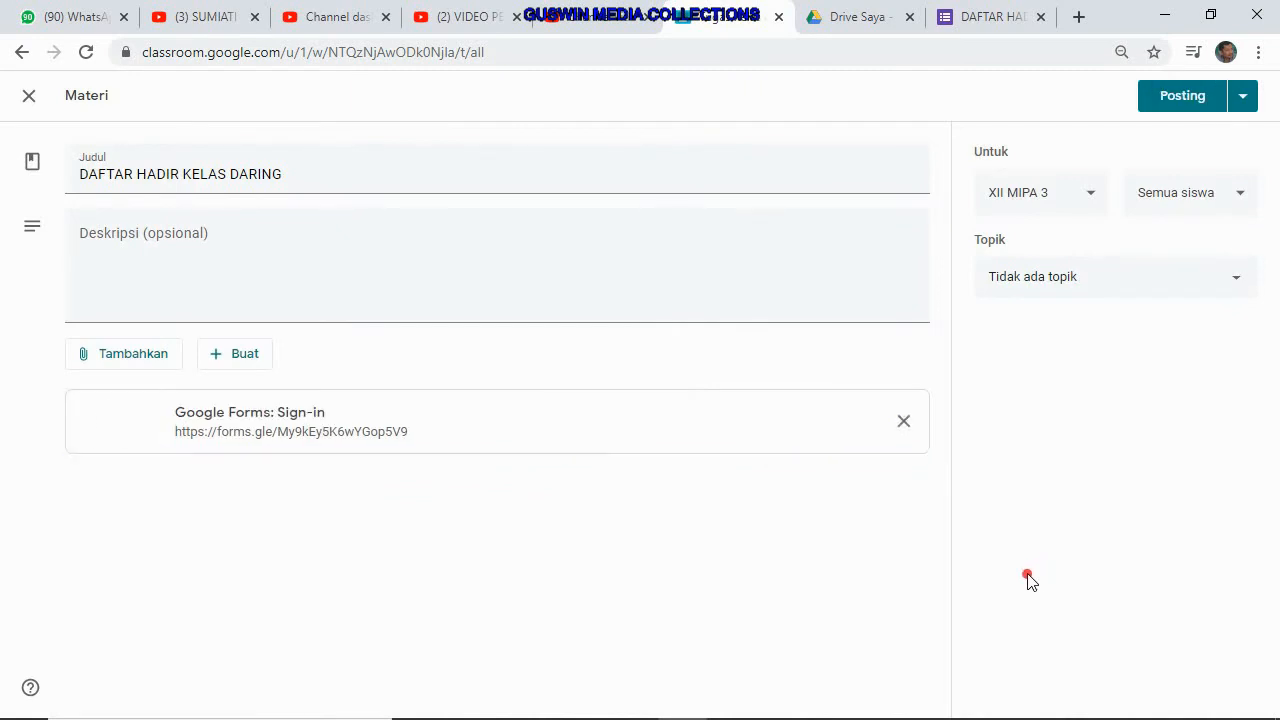
Close the DAFTAR HADIR XII-MIPA 3 form editor and post the new material to all students of XII MIPA 3.
click(1006, 20)
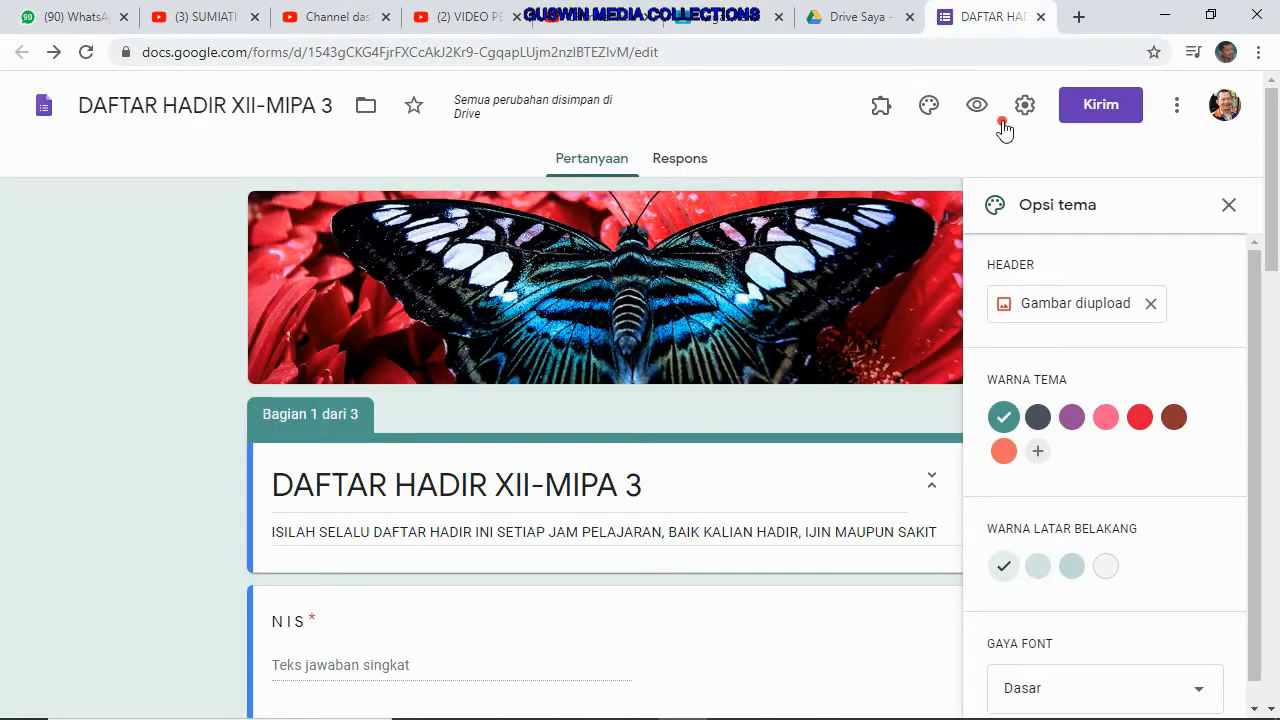
click(1045, 17)
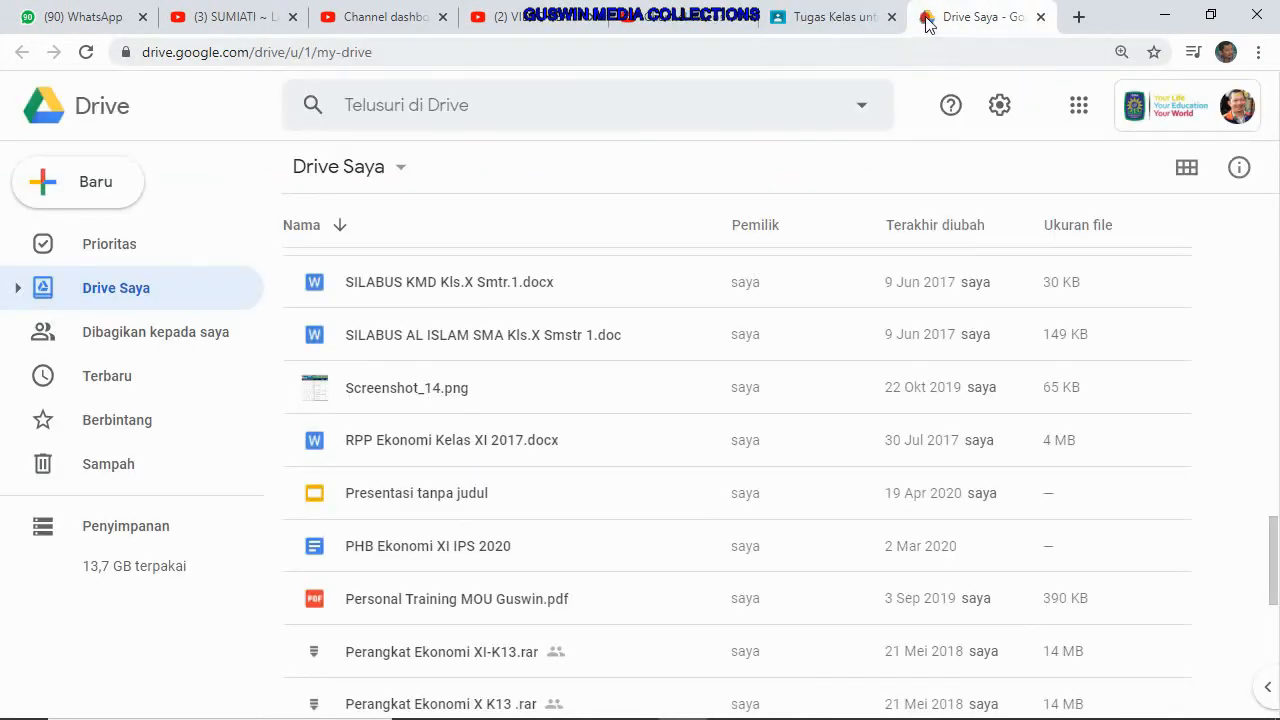
click(828, 18)
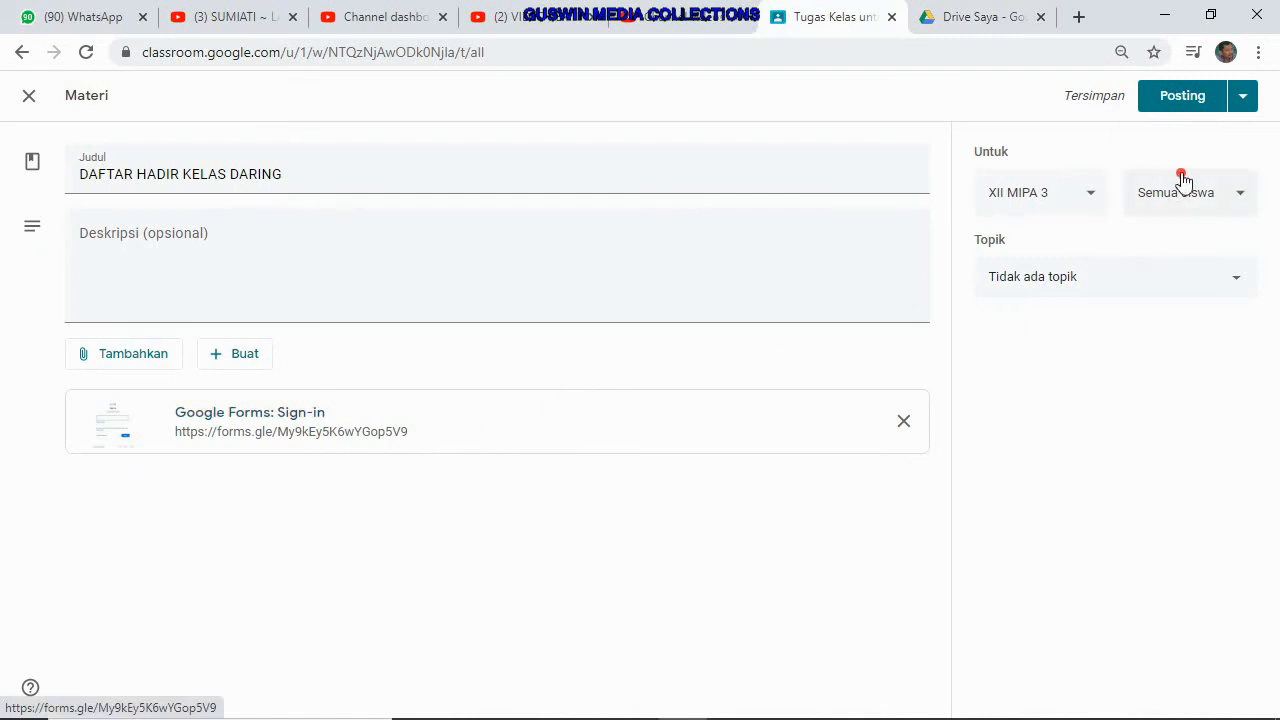
click(1189, 96)
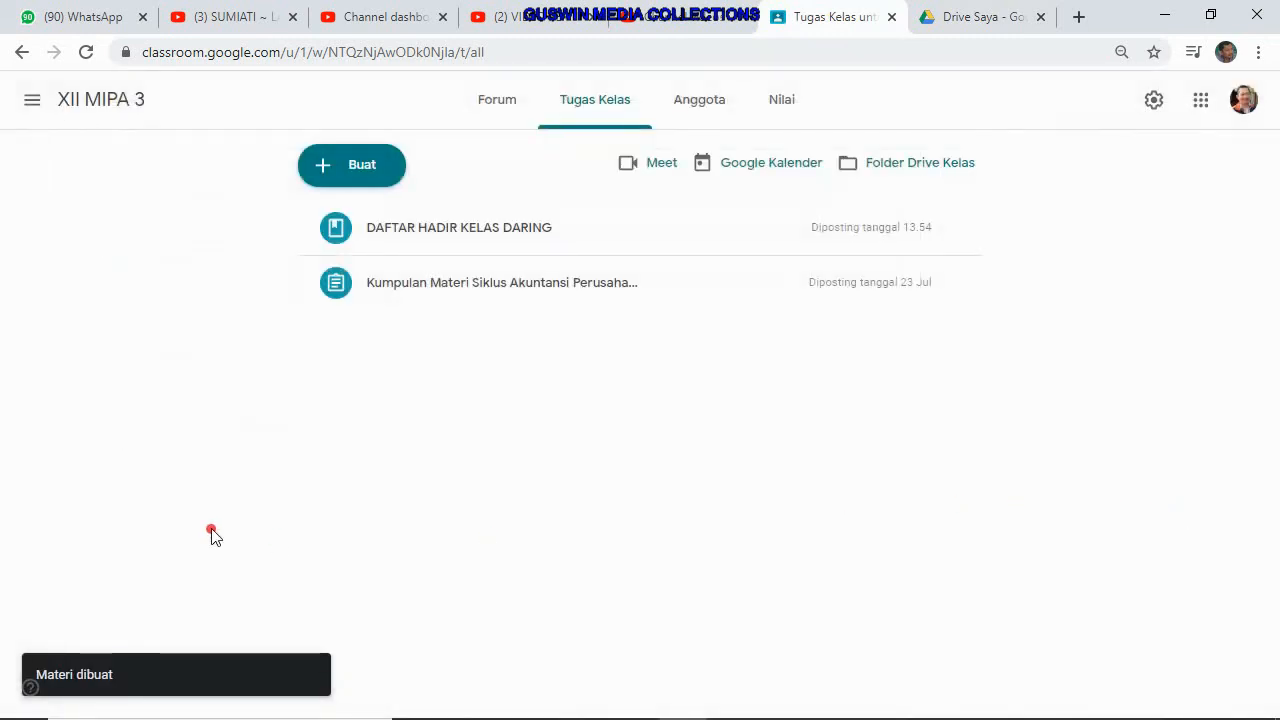
Reopen the XII MIPA 3 classwork from the class overview, check the form linked in DAFTAR HADIR KELAS DARING, and close it.
click(32, 100)
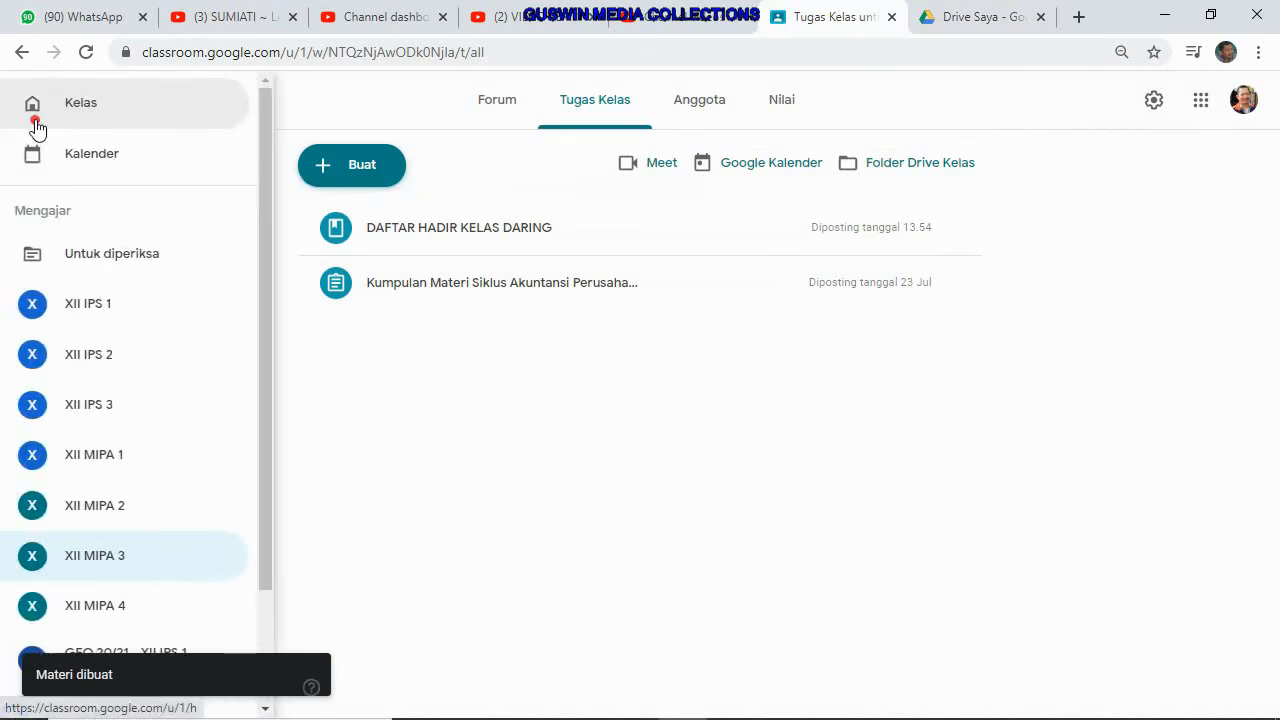
click(52, 105)
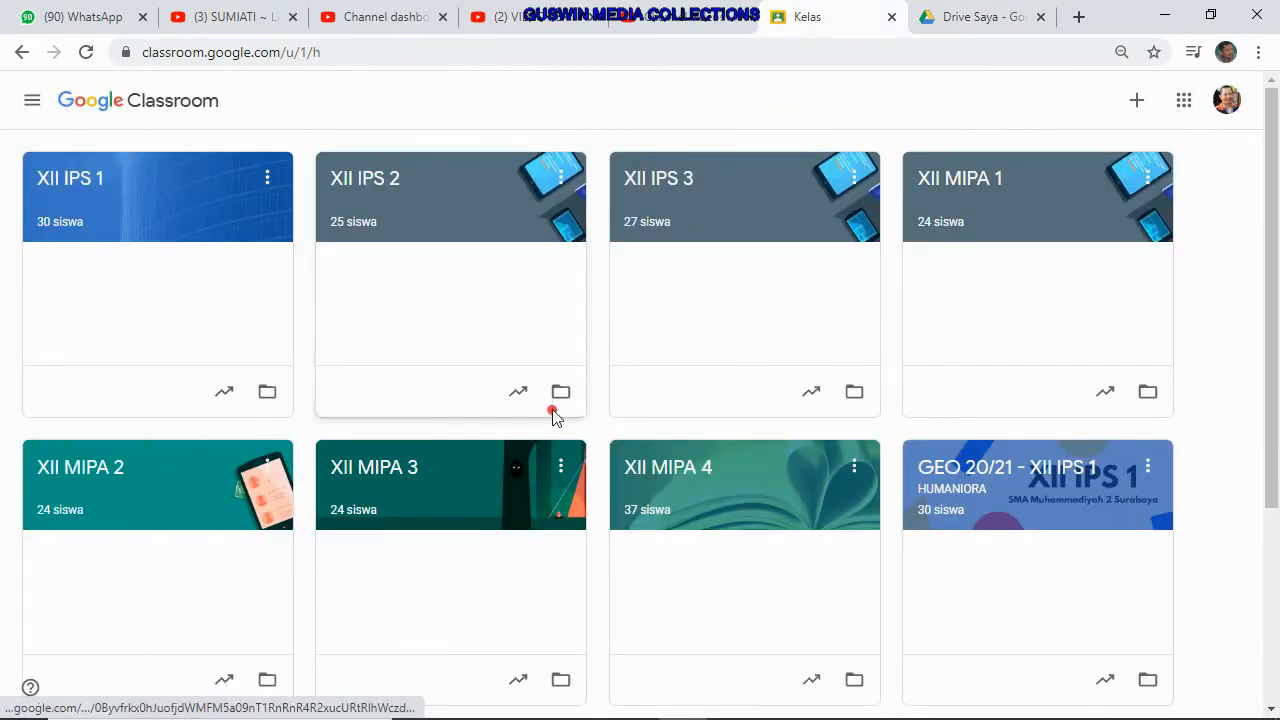
click(460, 484)
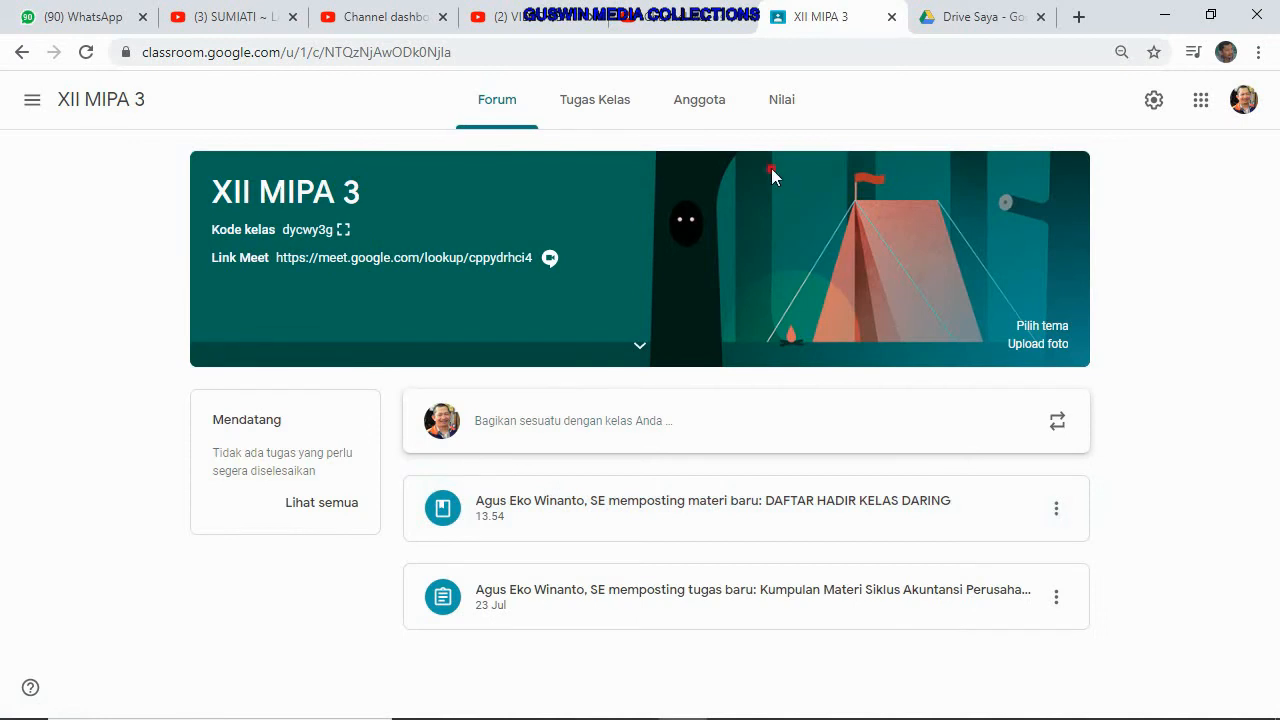
click(622, 102)
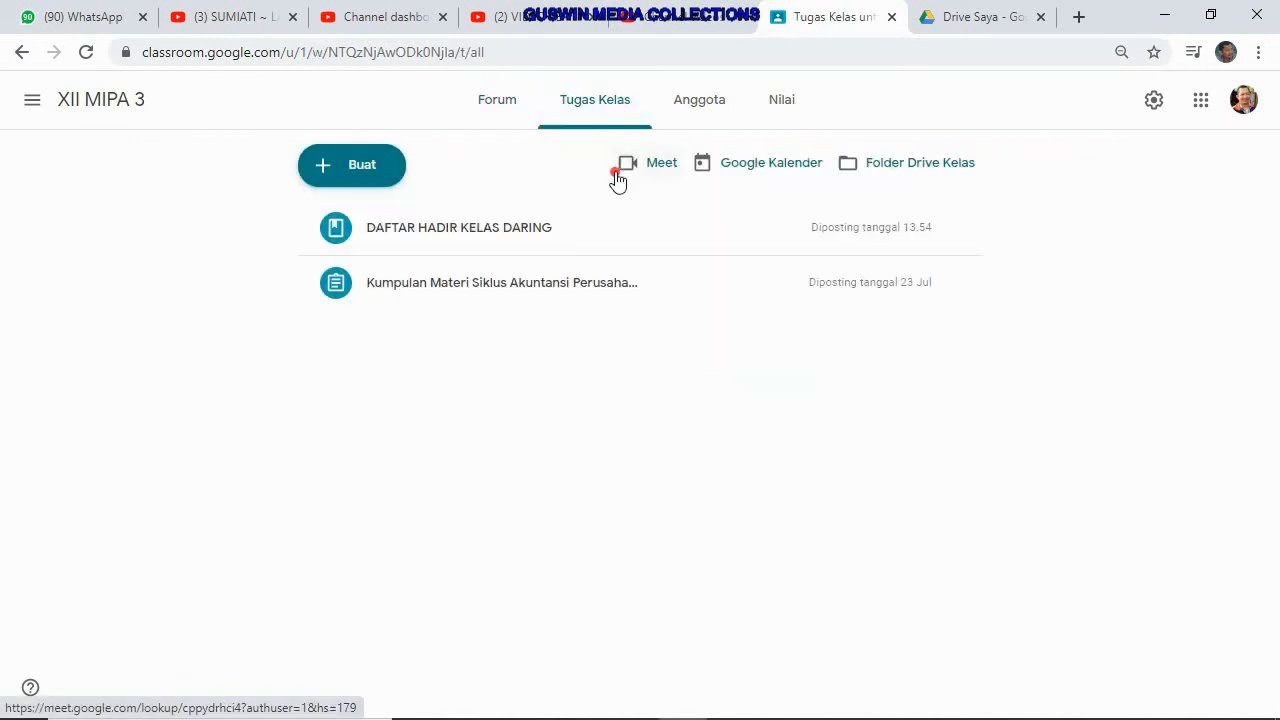
click(475, 240)
click(450, 343)
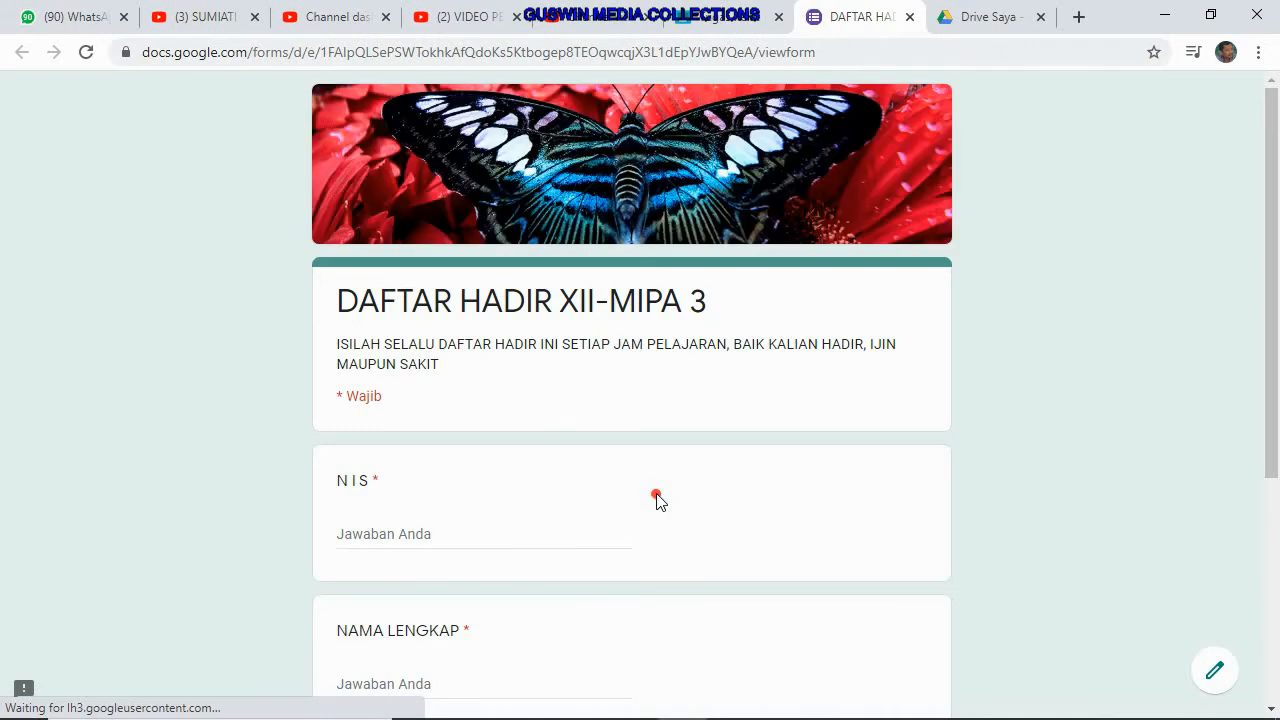
scroll(560, 494, down, 4)
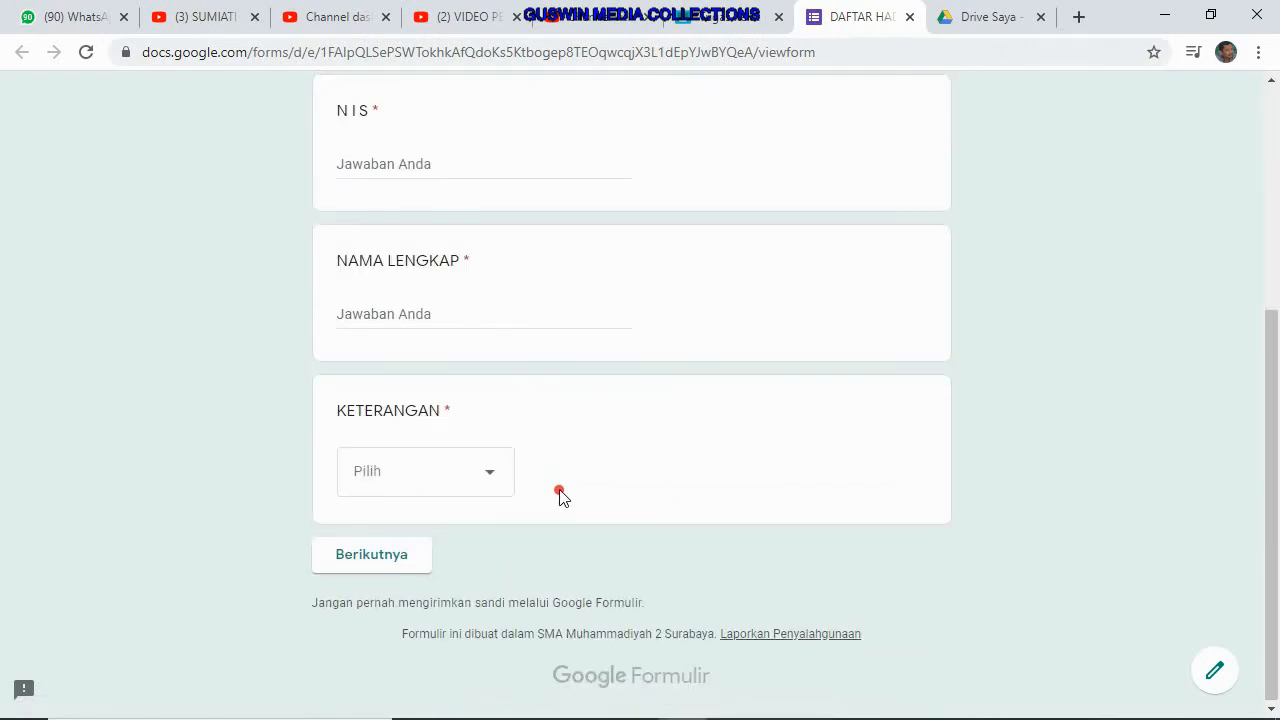
scroll(560, 494, up, 4)
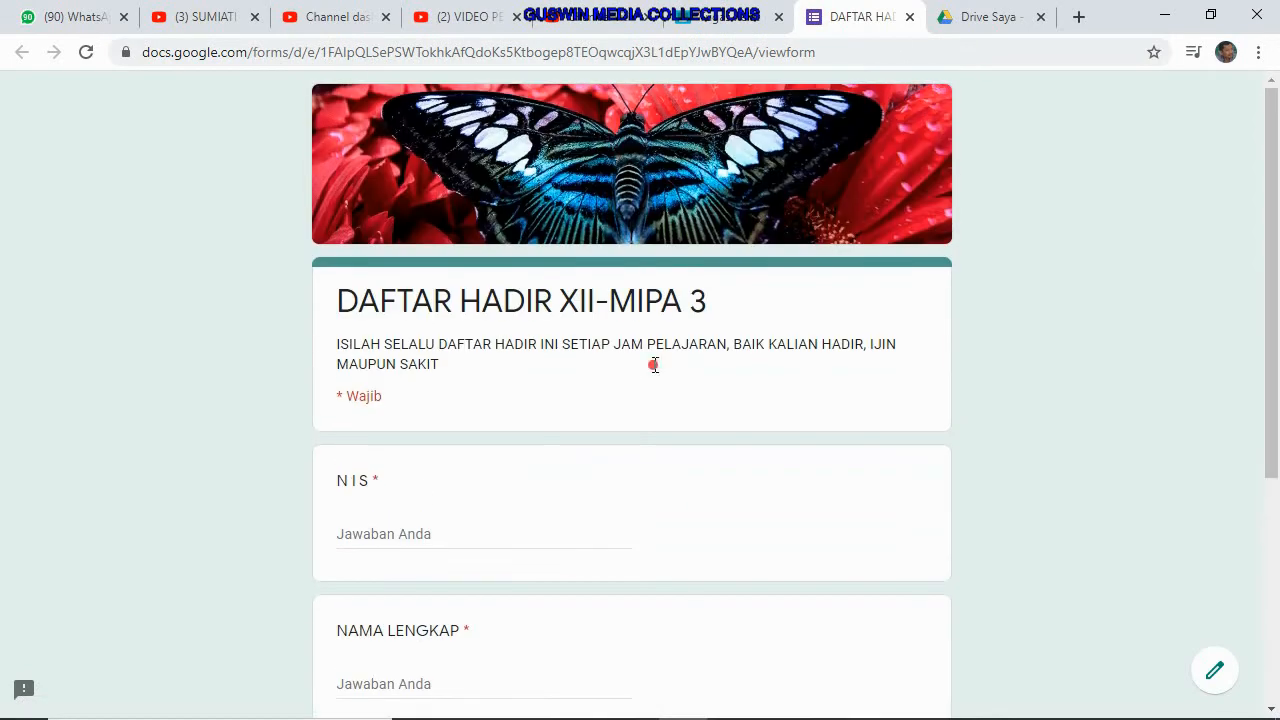
click(909, 17)
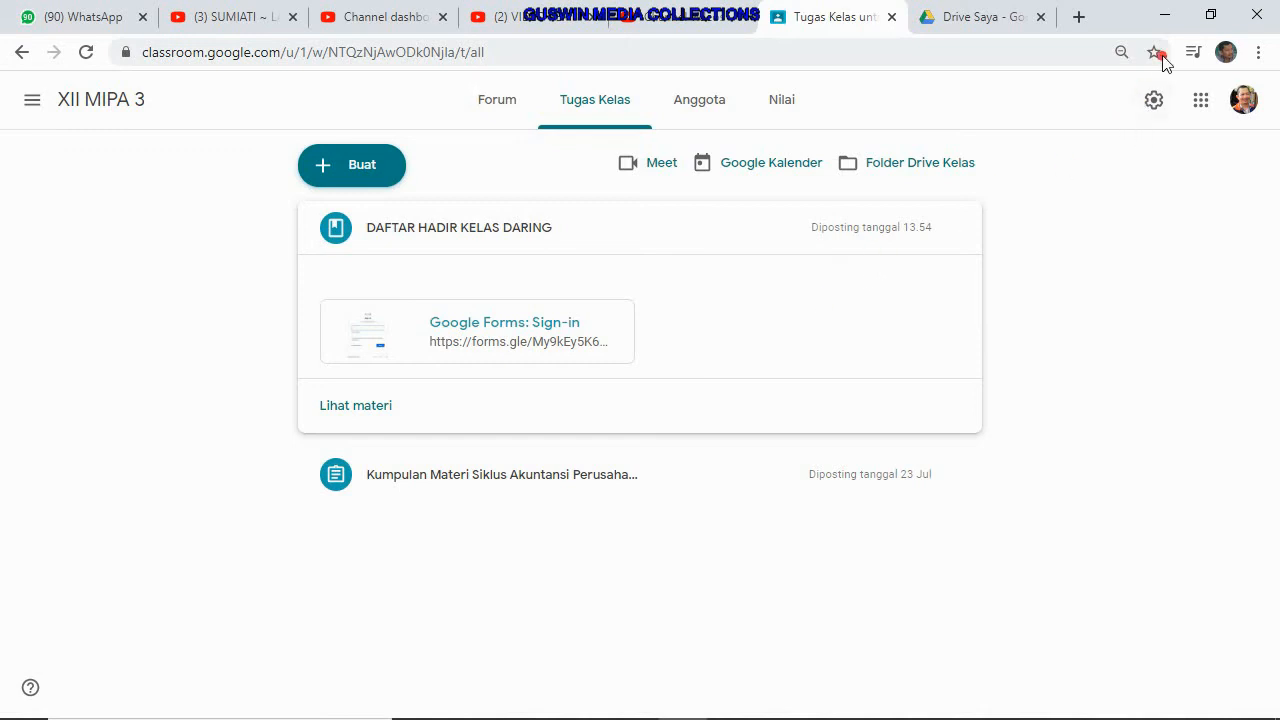
Open the original DAFTAR HADIR form from Google Drive and view its responses.
click(960, 25)
scroll(711, 309, up, 10)
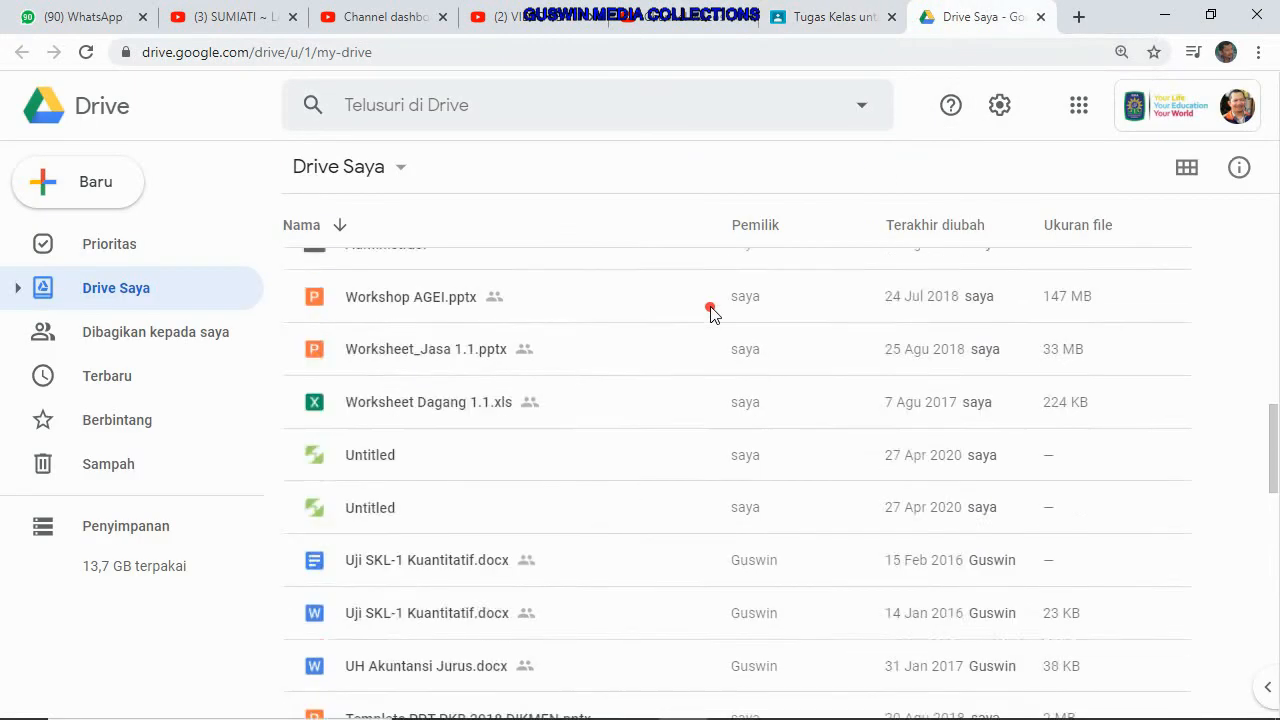
scroll(711, 312, up, 2)
double_click(1022, 355)
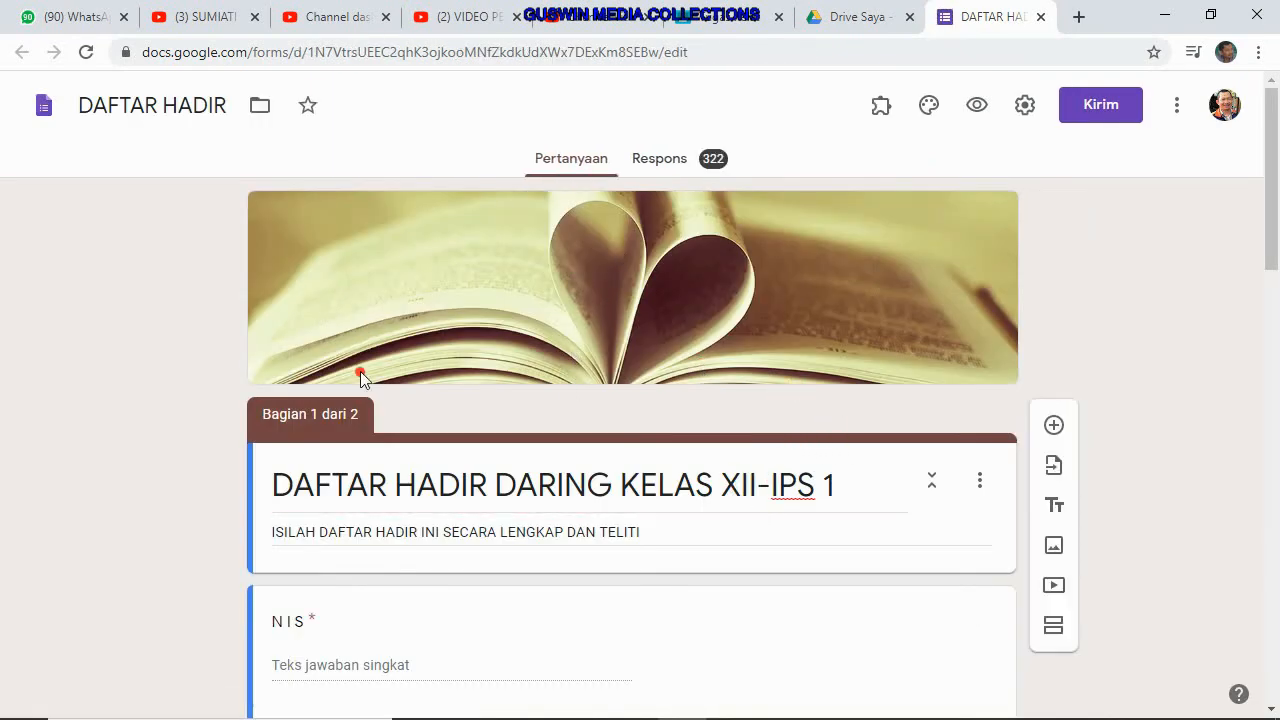
click(657, 163)
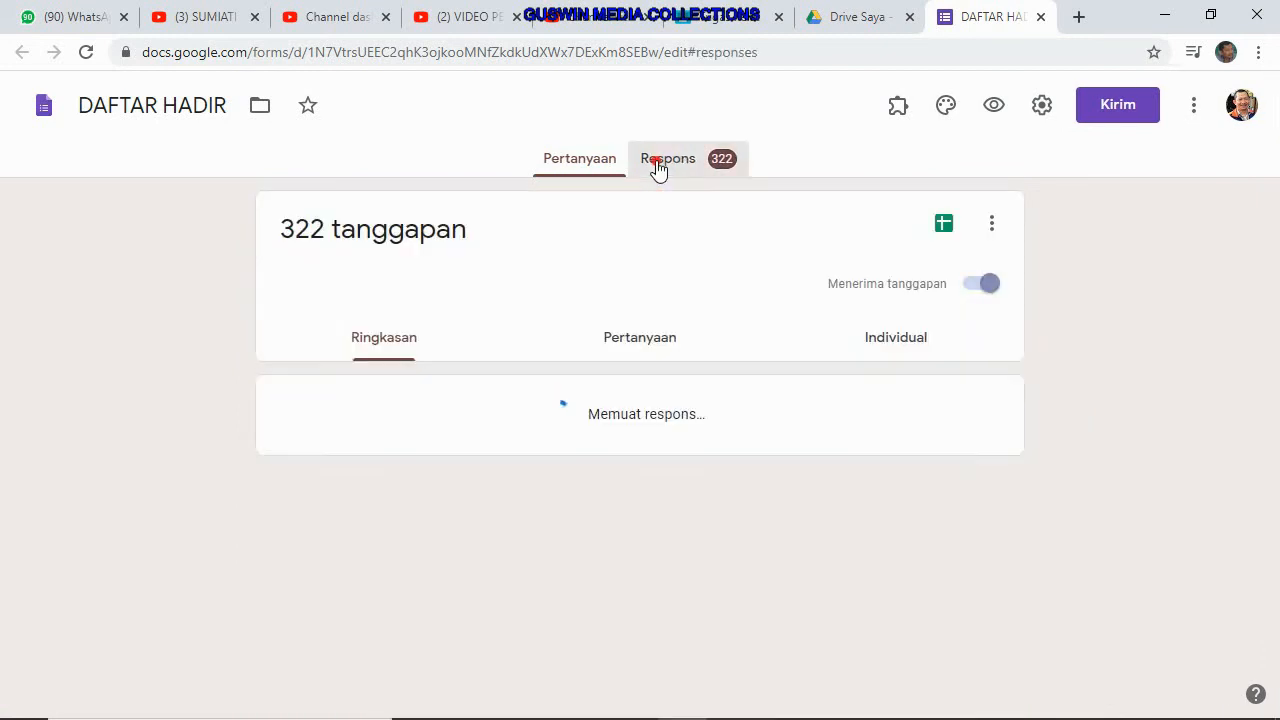
Look through the form's linked response spreadsheet, leave it for the Sheets home screen, and close that page.
click(930, 232)
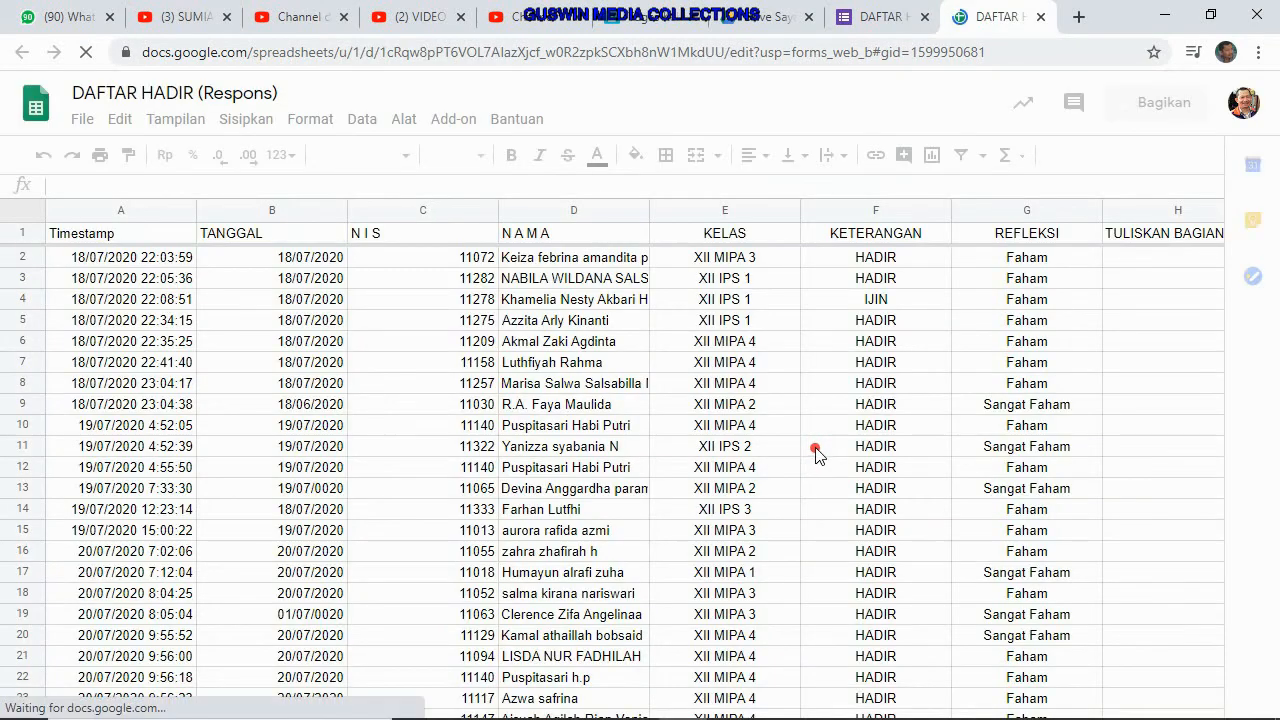
scroll(897, 370, down, 3)
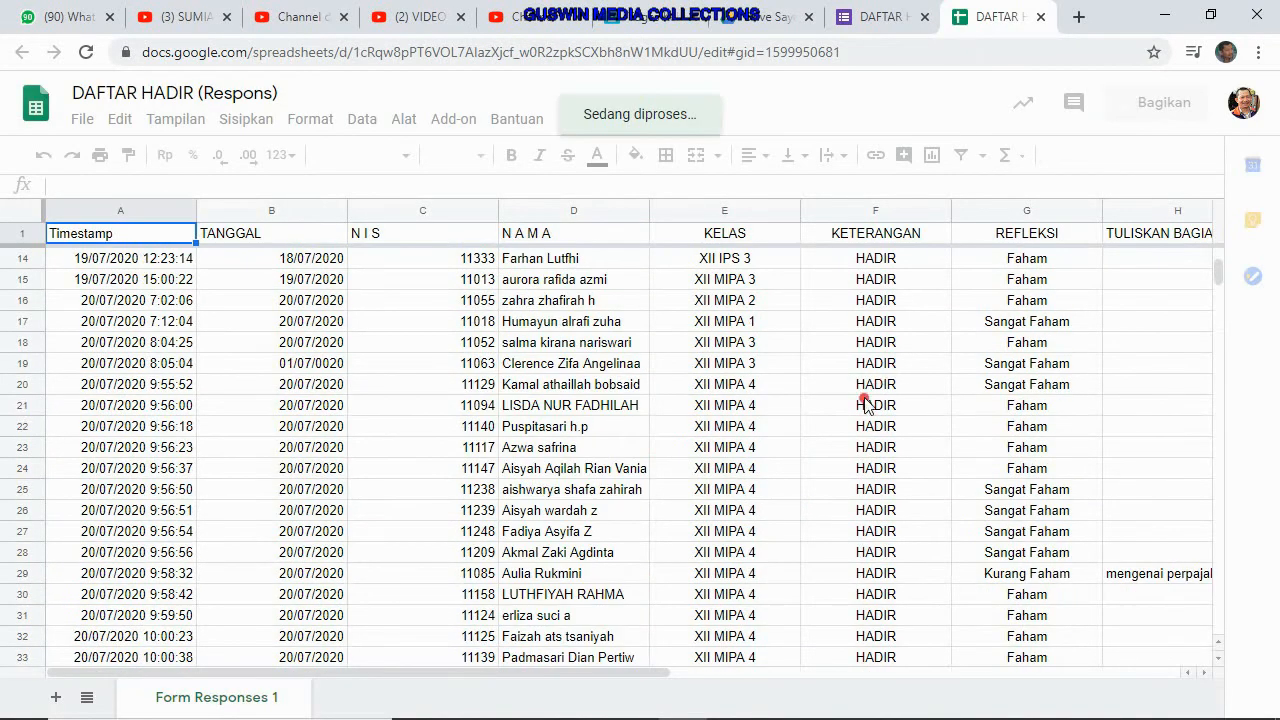
scroll(866, 403, down, 3)
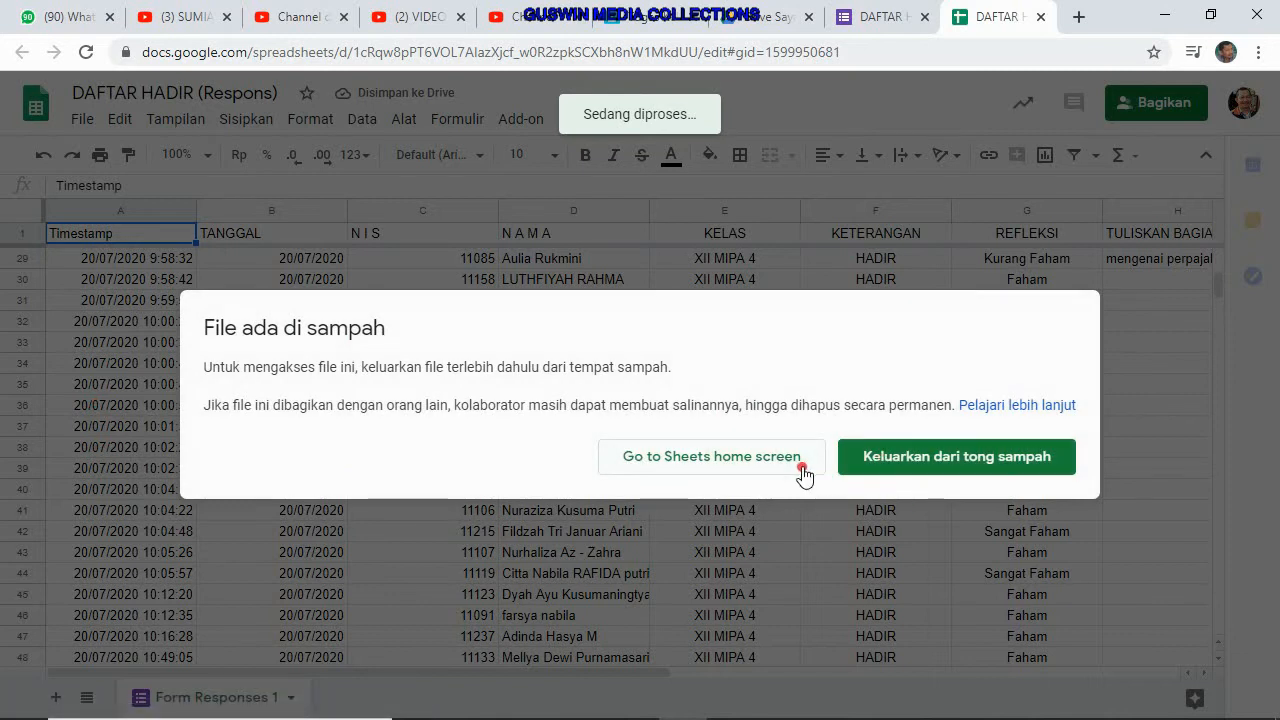
click(797, 470)
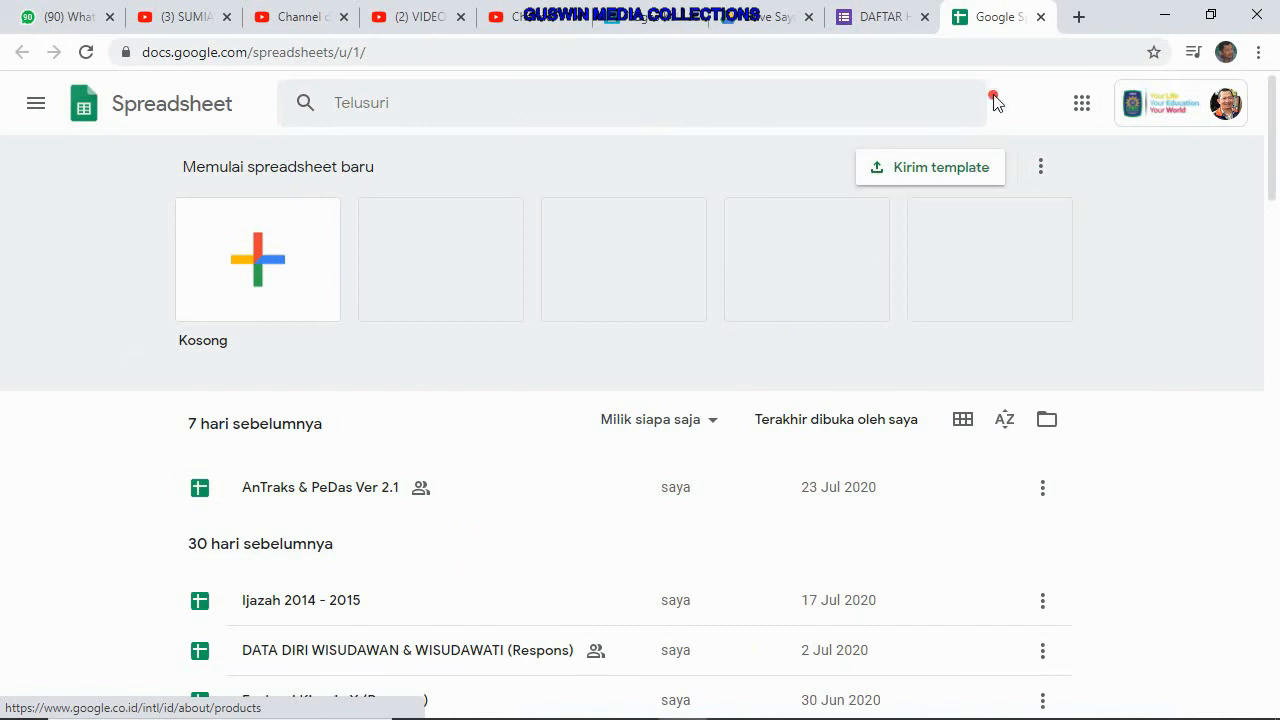
click(1040, 18)
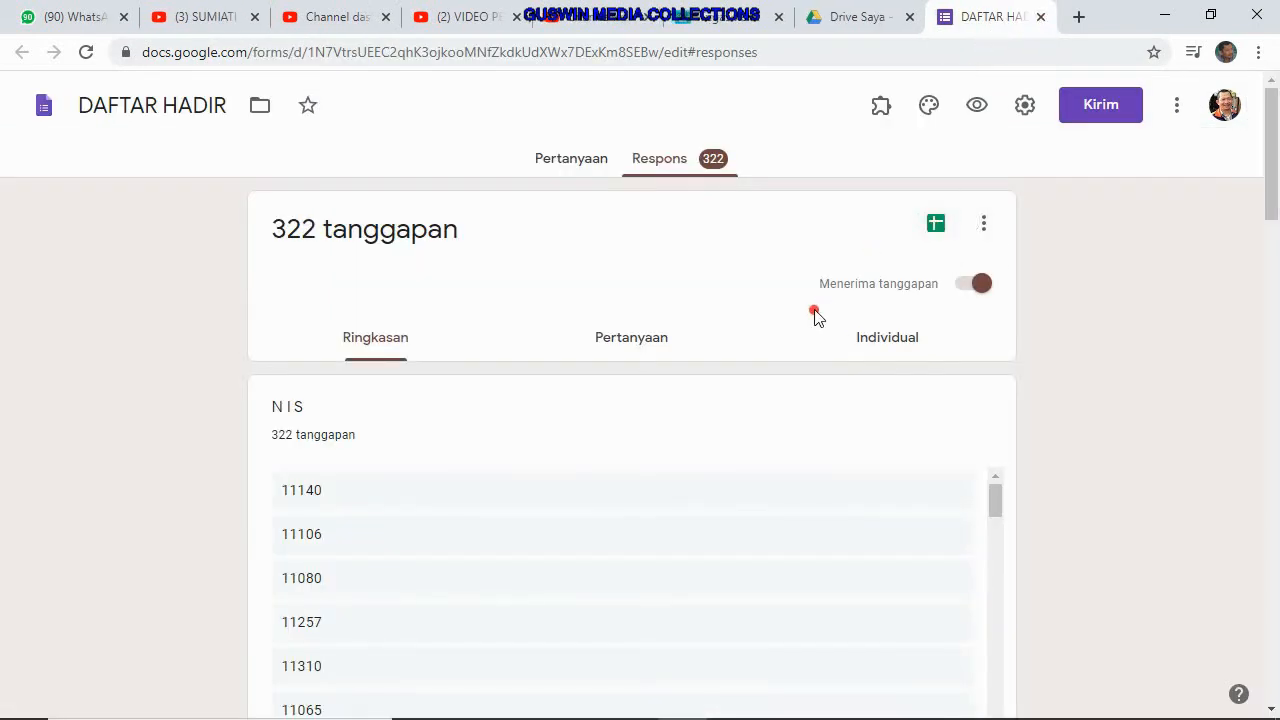
Reopen the DAFTAR HADIR form's response spreadsheet, restore it from the trash, and look through the recorded attendance rows.
scroll(746, 369, down, 4)
scroll(790, 320, up, 4)
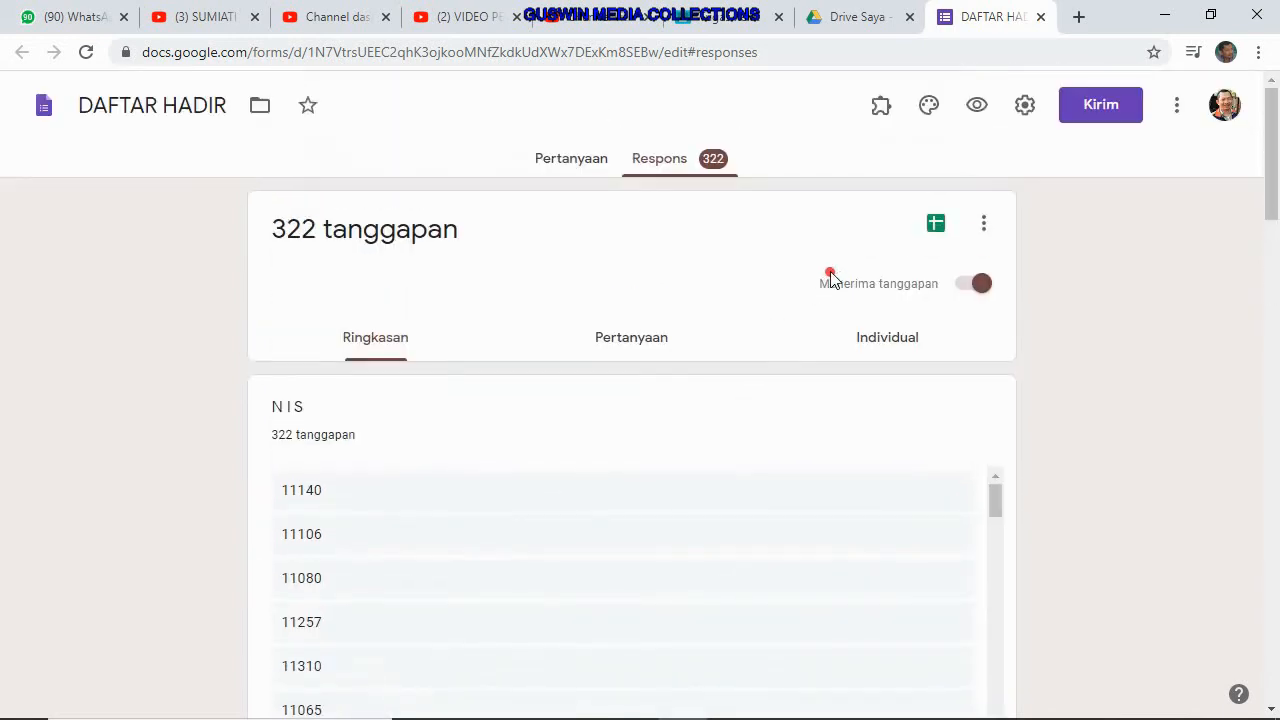
click(937, 225)
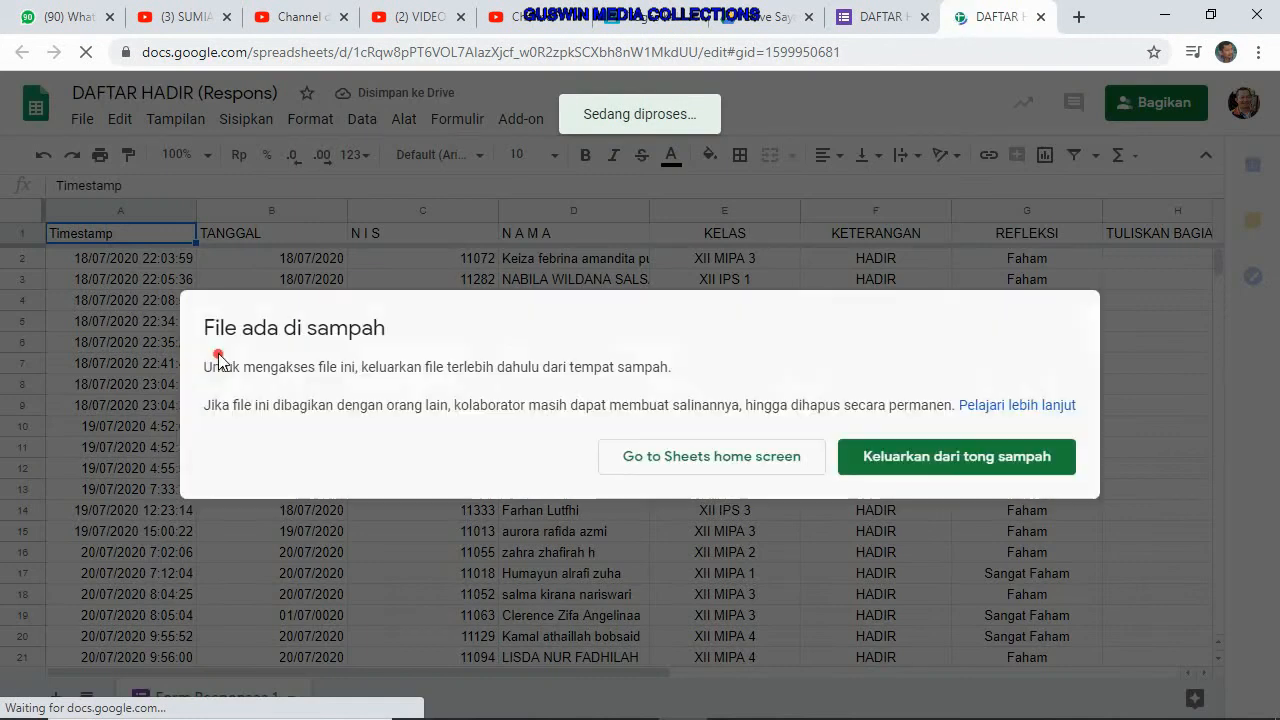
click(878, 462)
scroll(430, 395, down, 10)
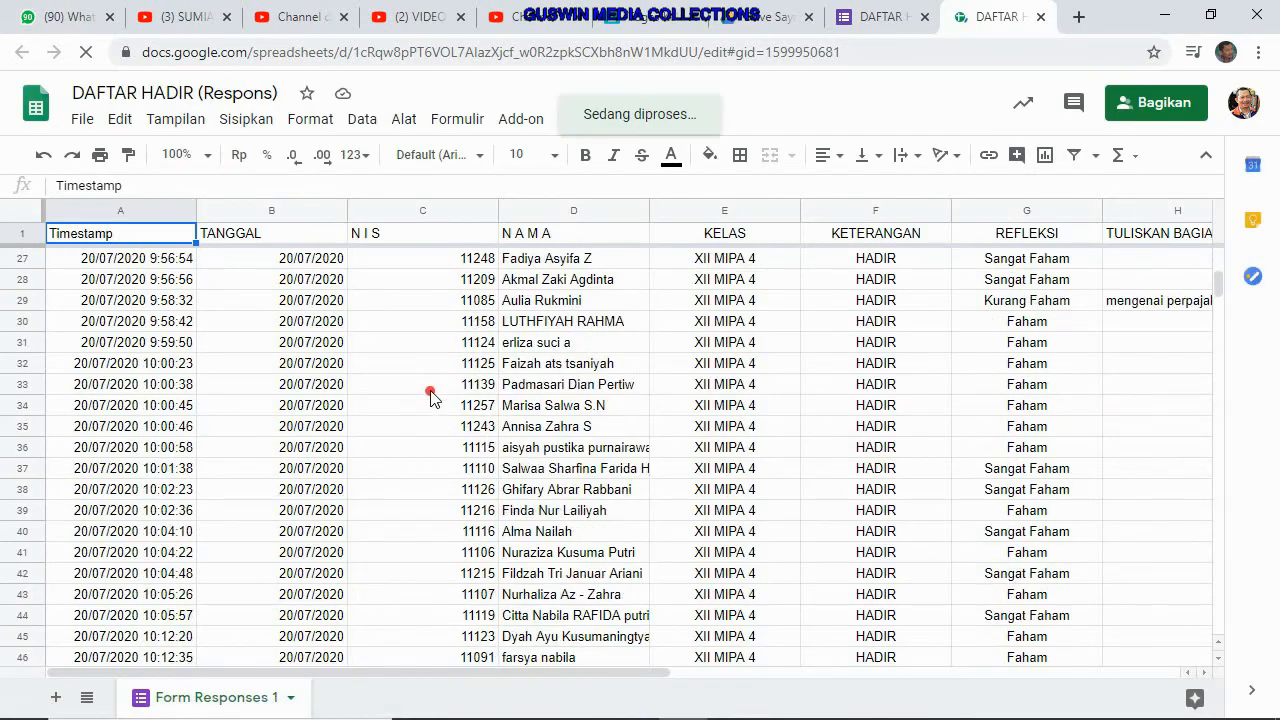
Look through the remaining attendance rows in the response spreadsheet, return to its first rows, and close the spreadsheet and the DAFTAR HADIR form.
scroll(430, 397, down, 12)
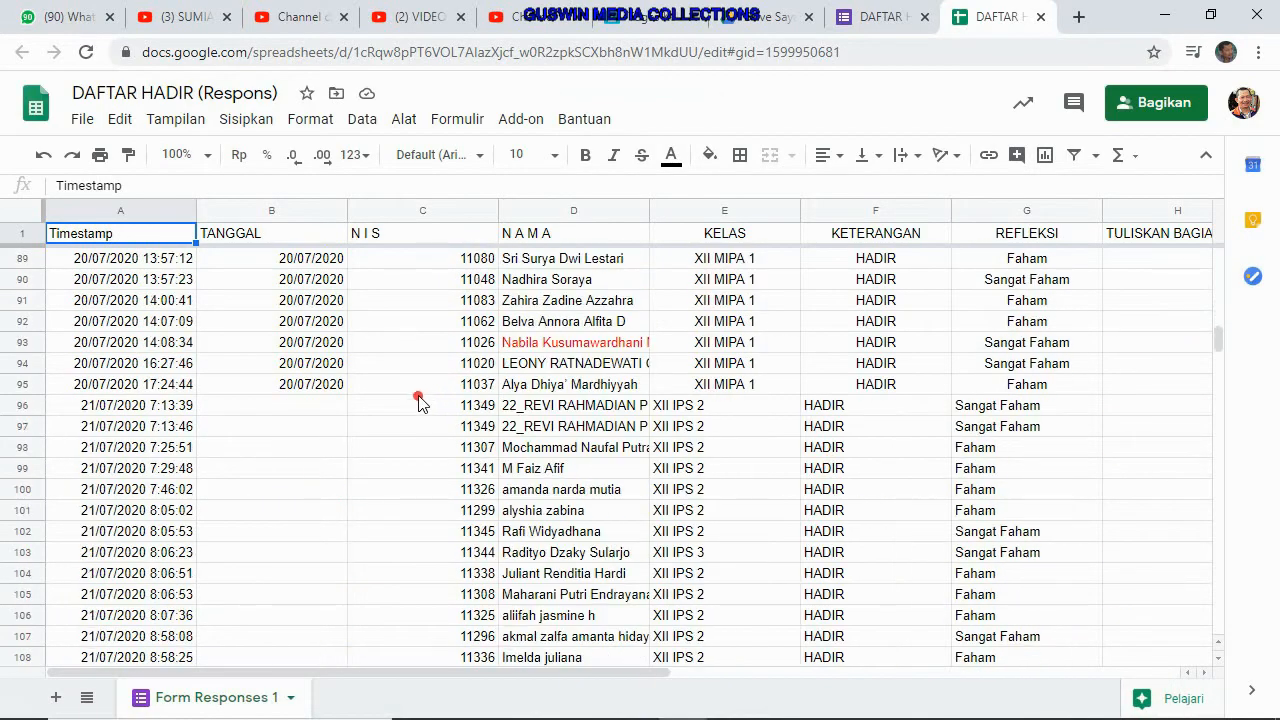
scroll(165, 470, down, 16)
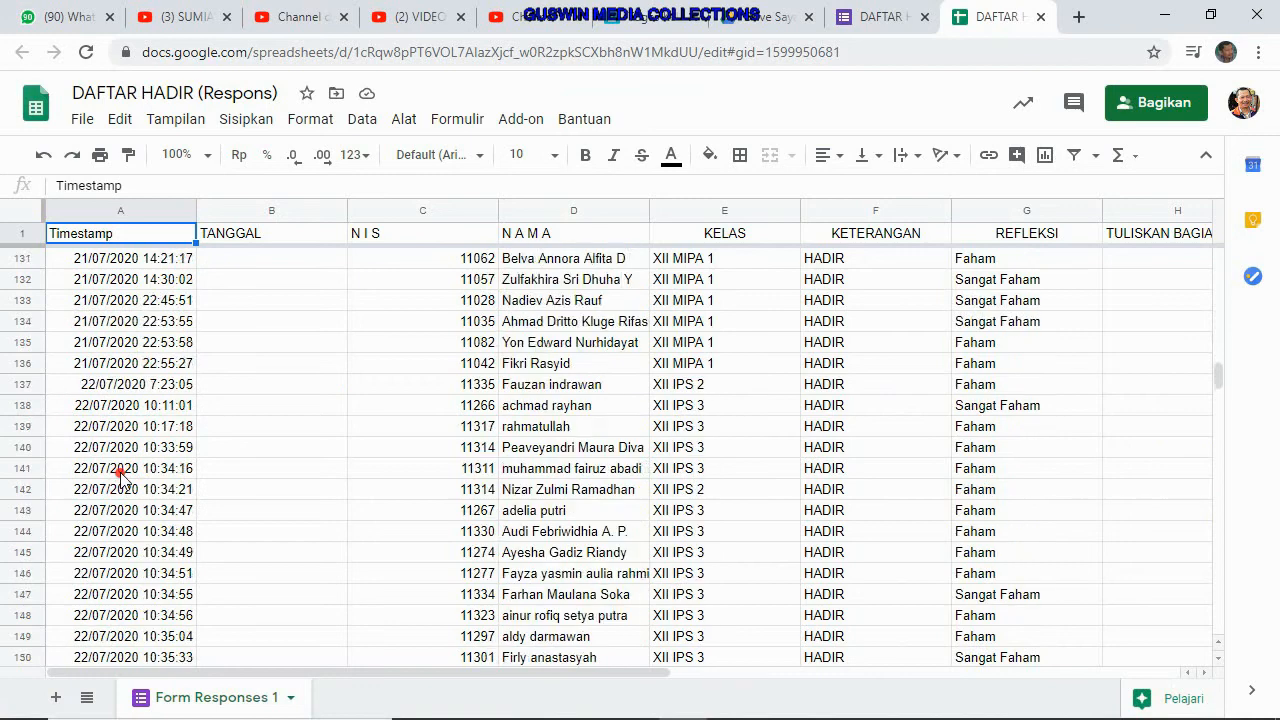
scroll(120, 470, down, 8)
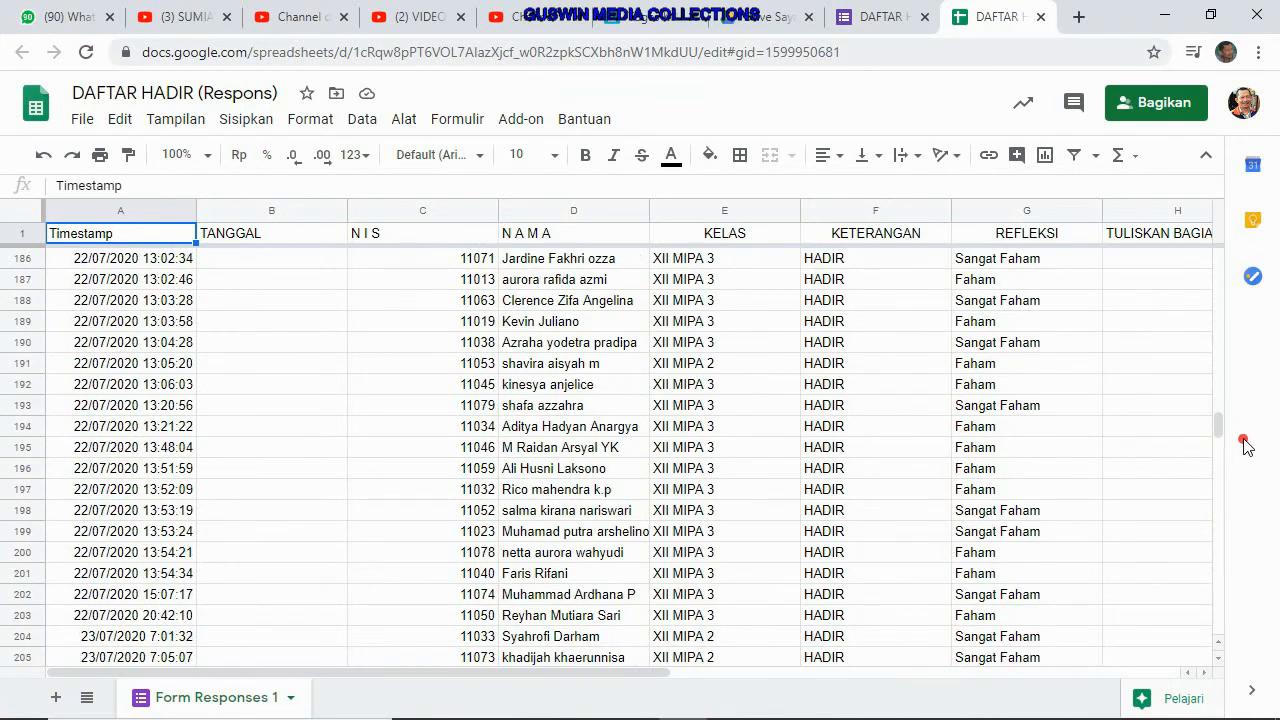
drag(1217, 423, 1212, 228)
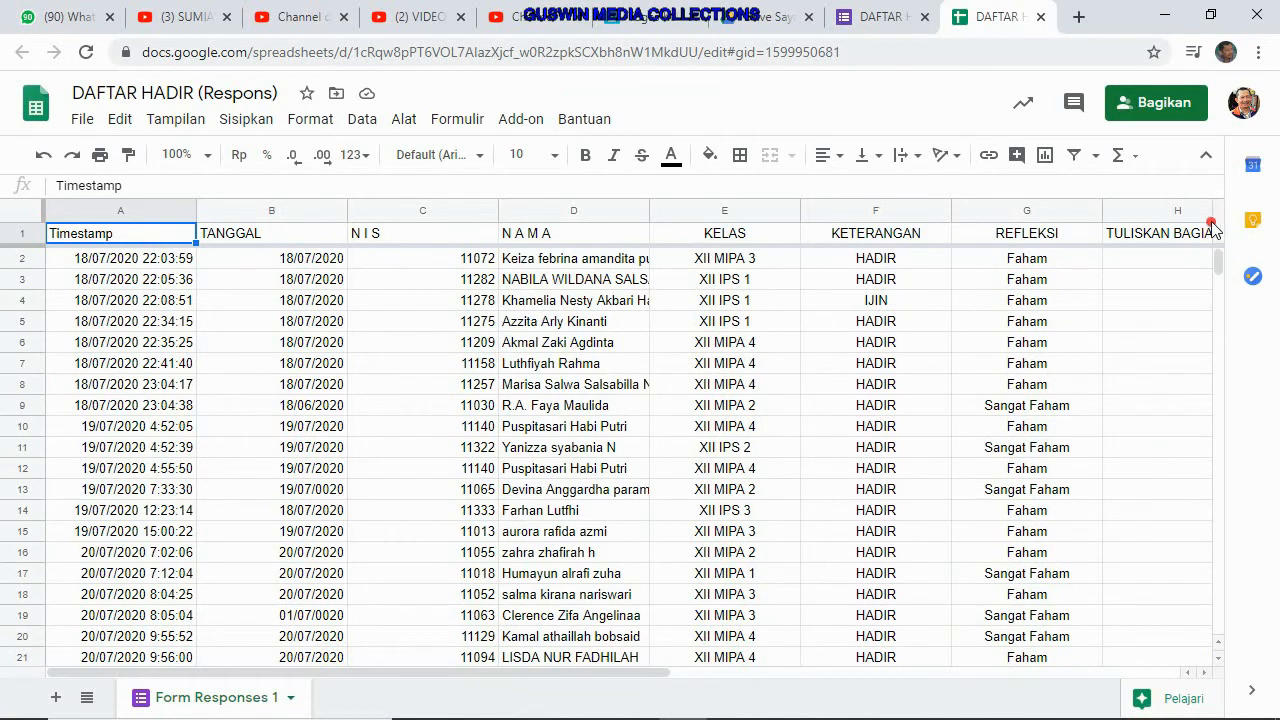
click(1040, 17)
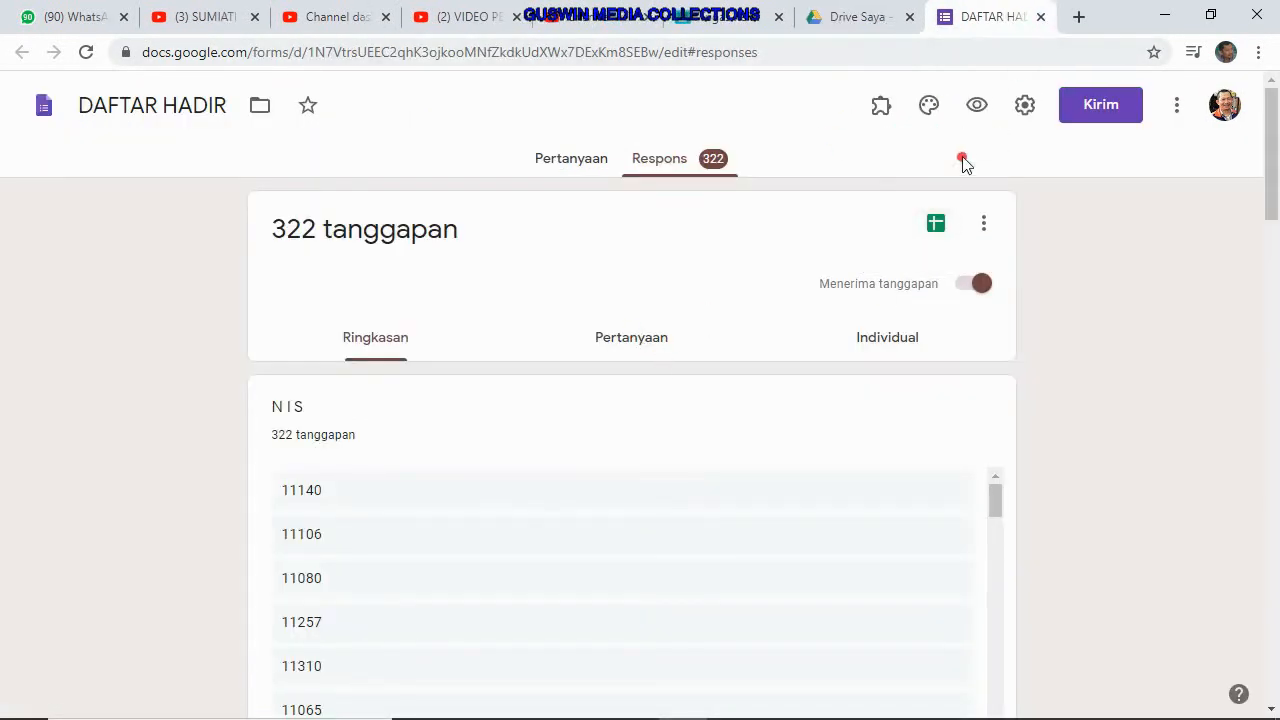
click(1040, 17)
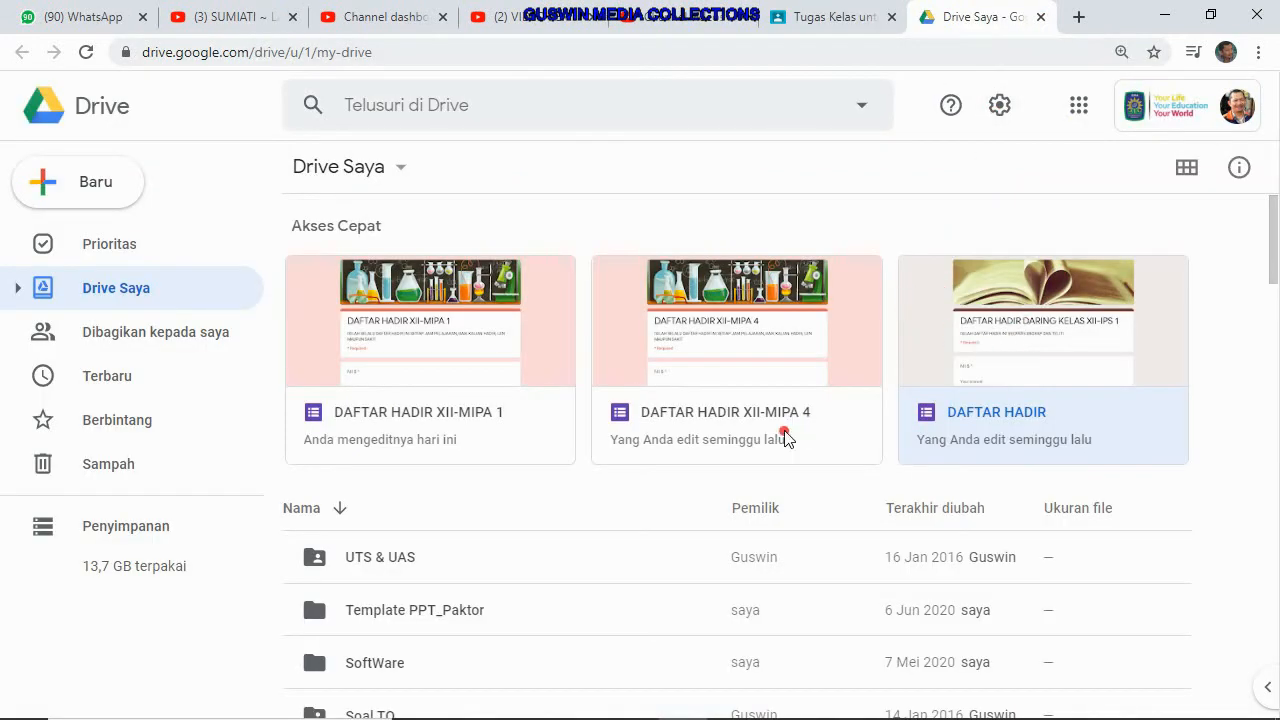
Open the DAFTAR HADIR XII-MIPA 4 form's responses and view the response destination options without creating a spreadsheet.
click(740, 358)
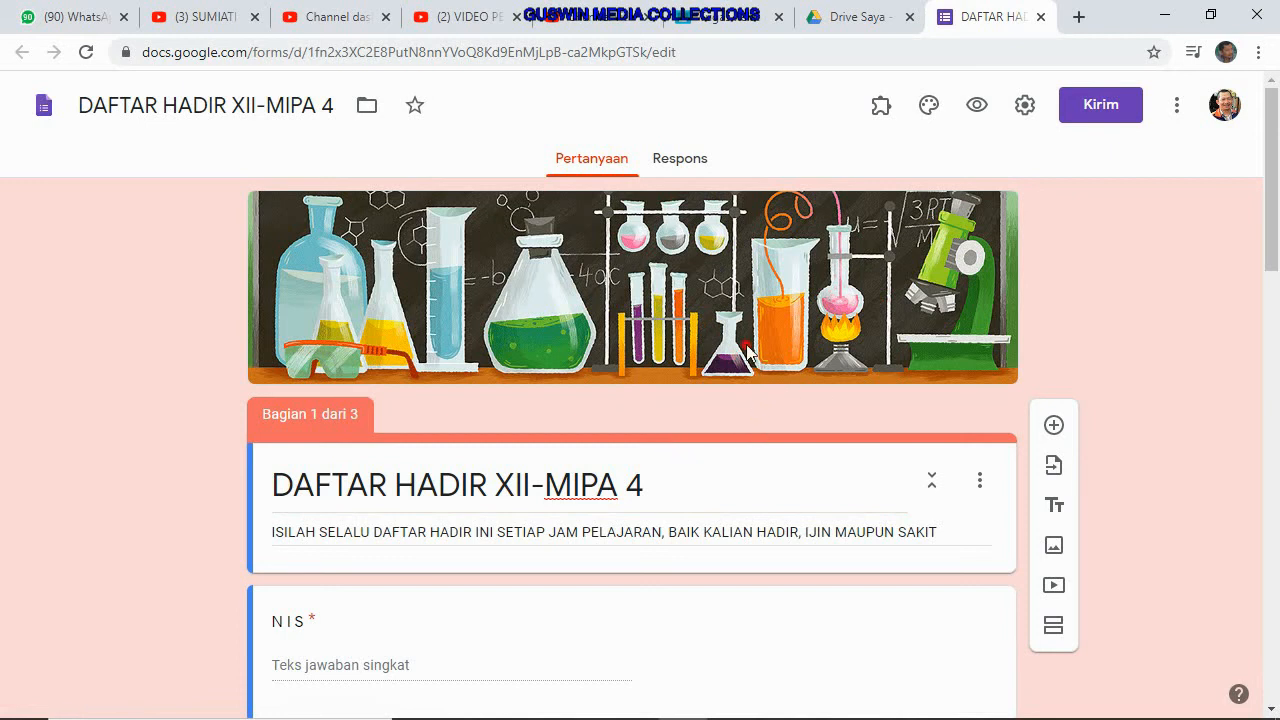
click(686, 163)
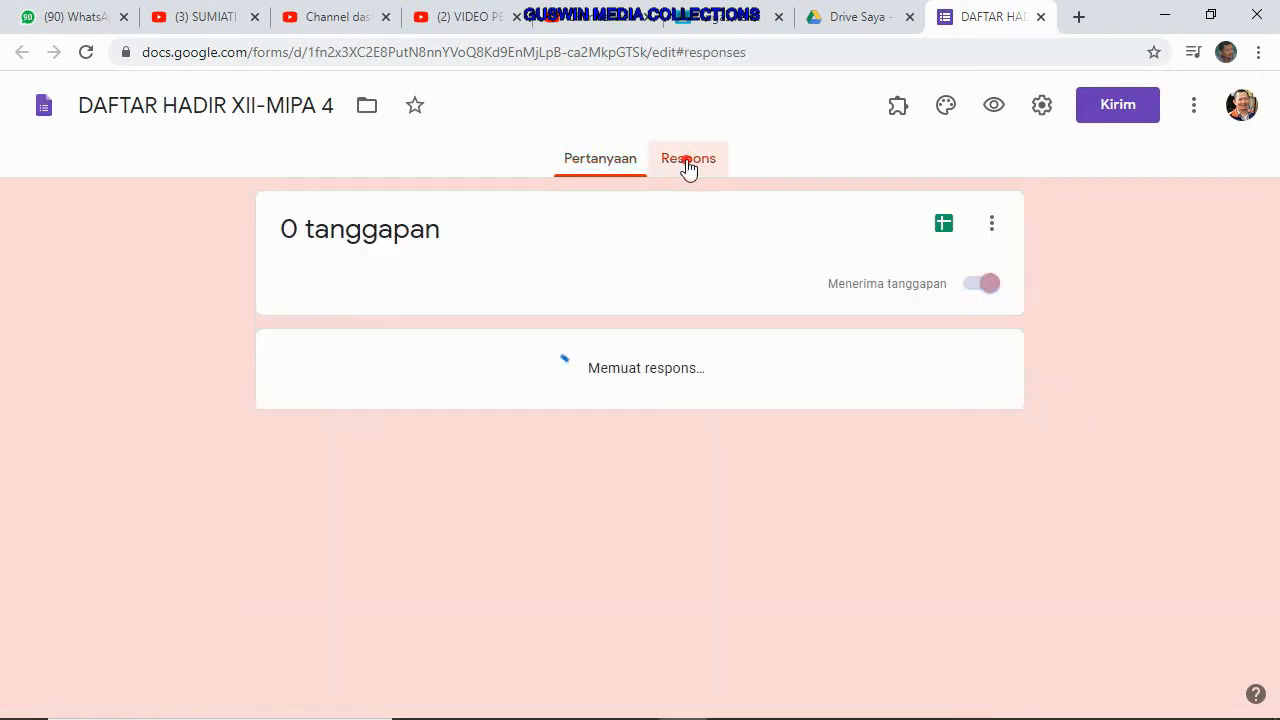
click(944, 226)
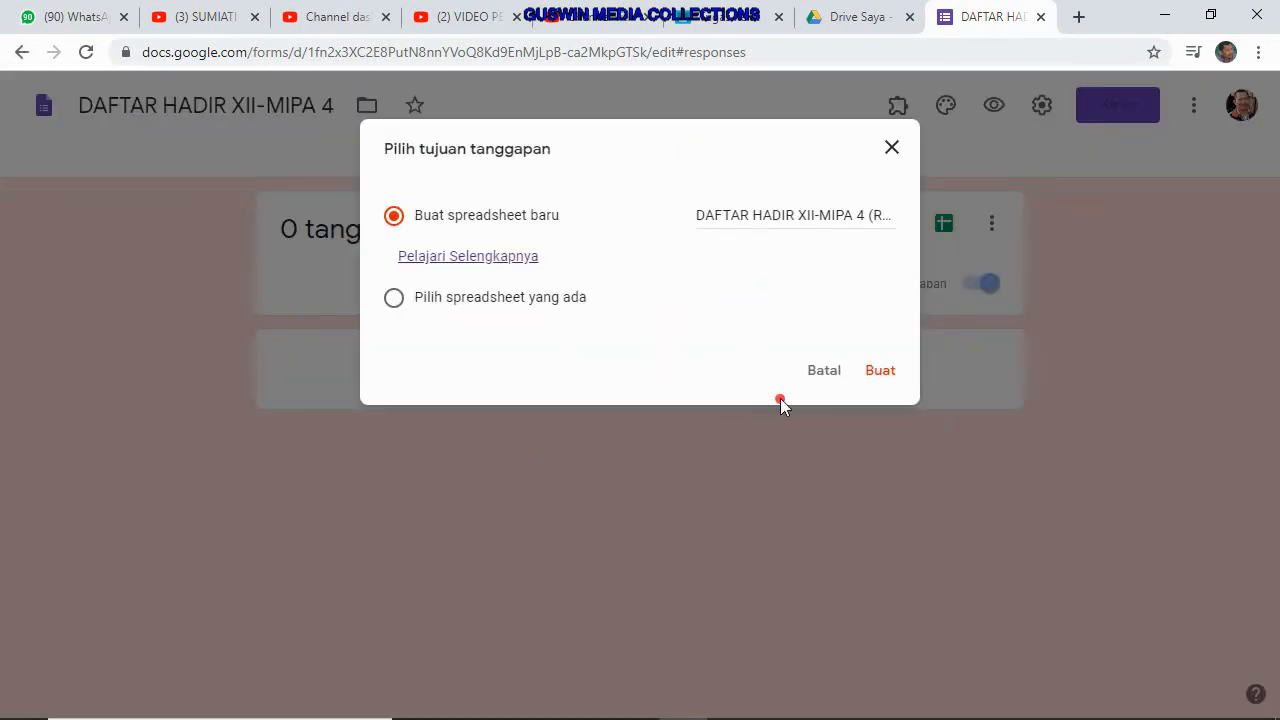
click(818, 370)
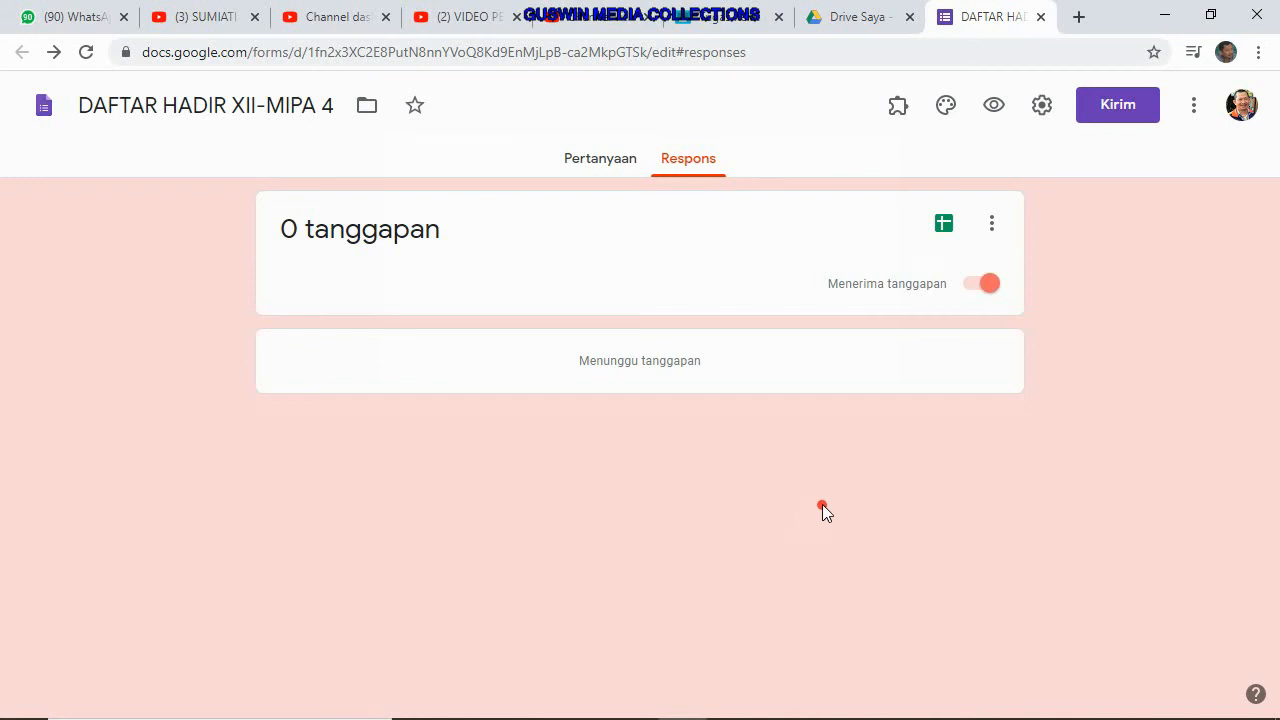
click(939, 228)
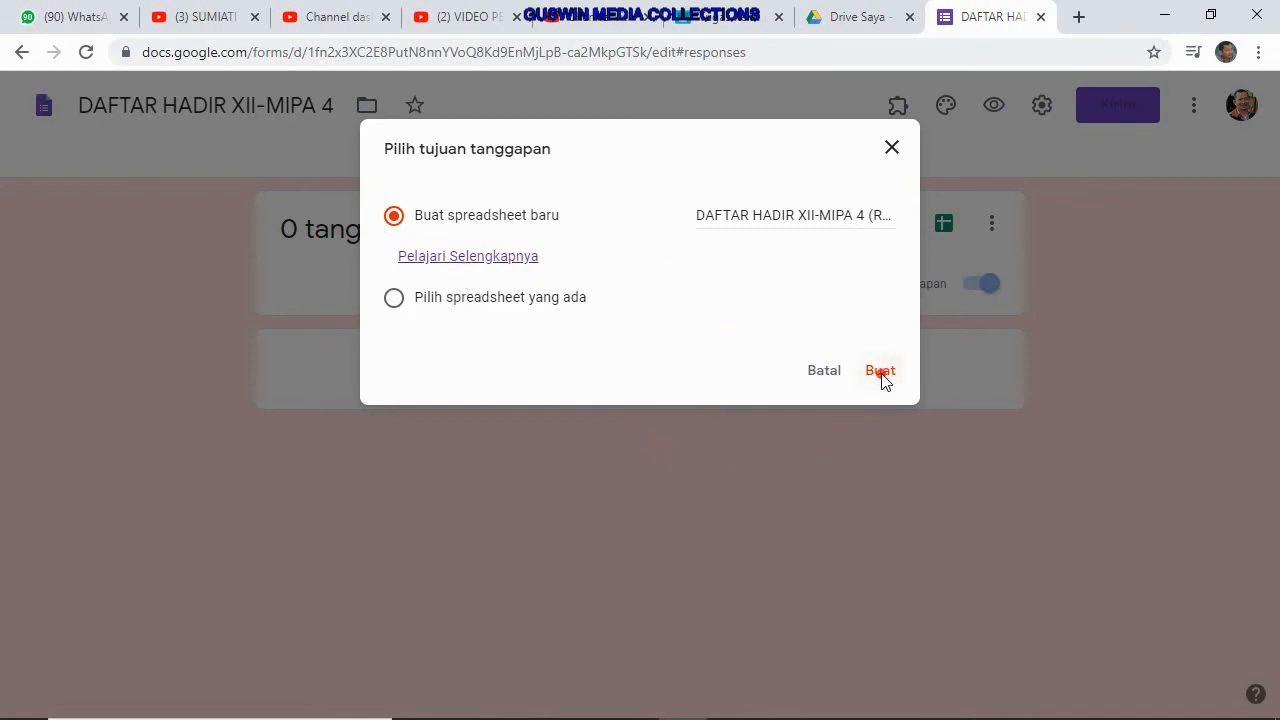
click(891, 150)
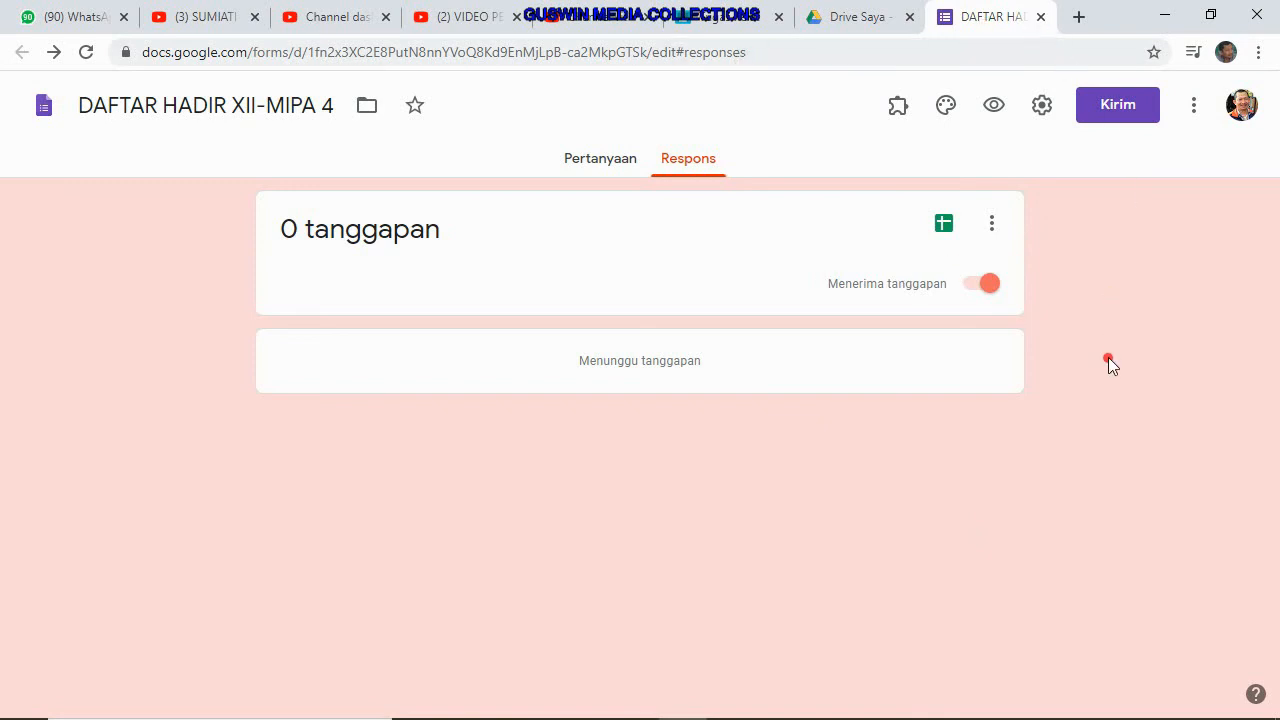
Return to Google Drive and look through My Drive for the DAFTAR HADIR forms of the individual classes.
click(848, 18)
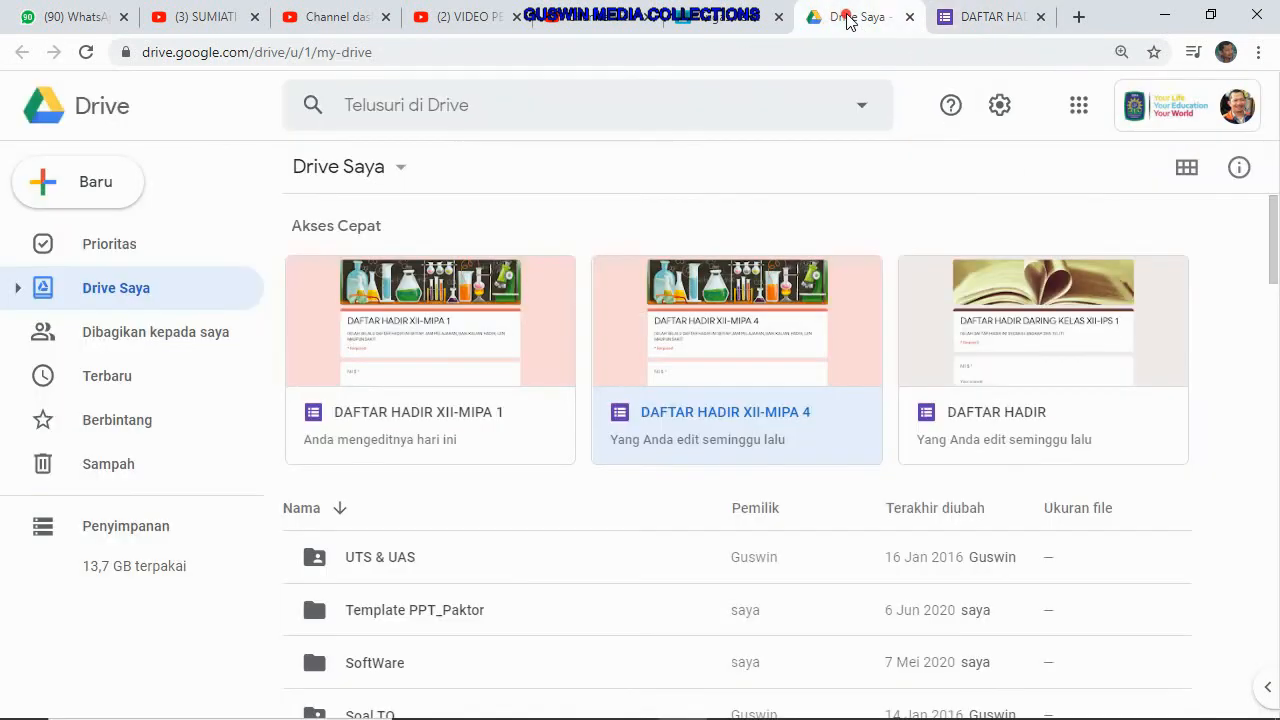
scroll(837, 510, down, 6)
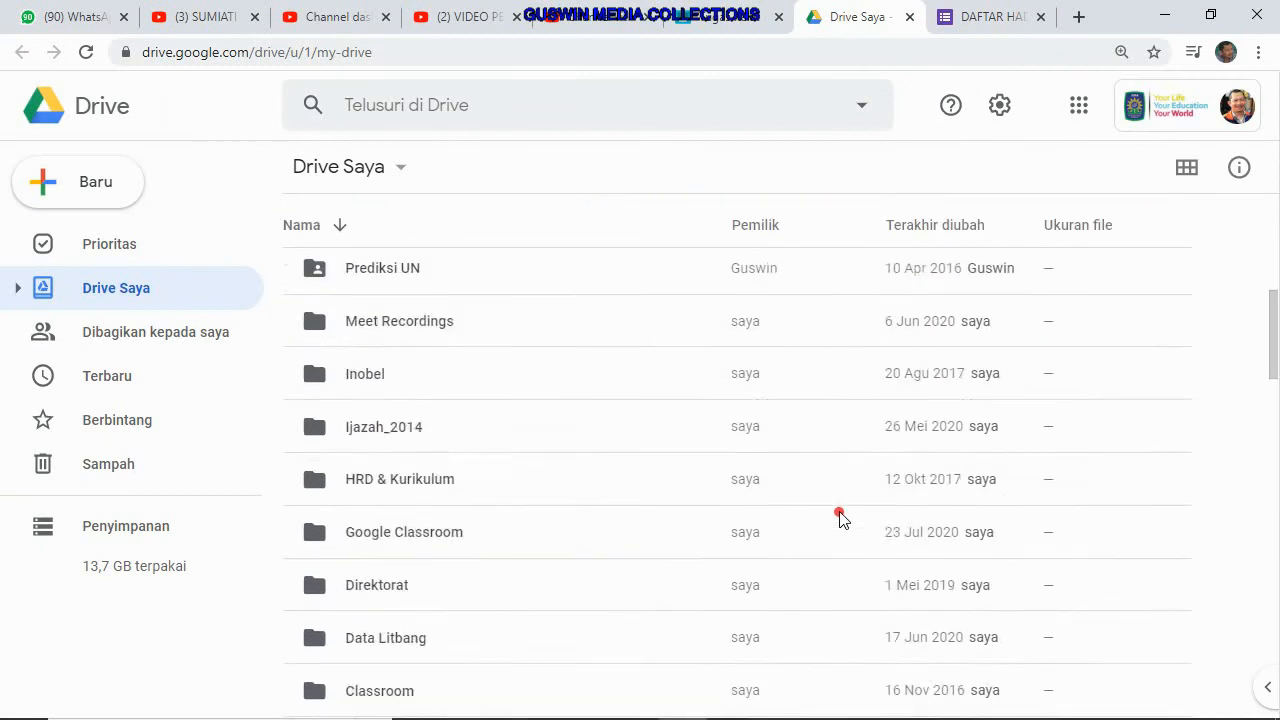
scroll(839, 517, up, 6)
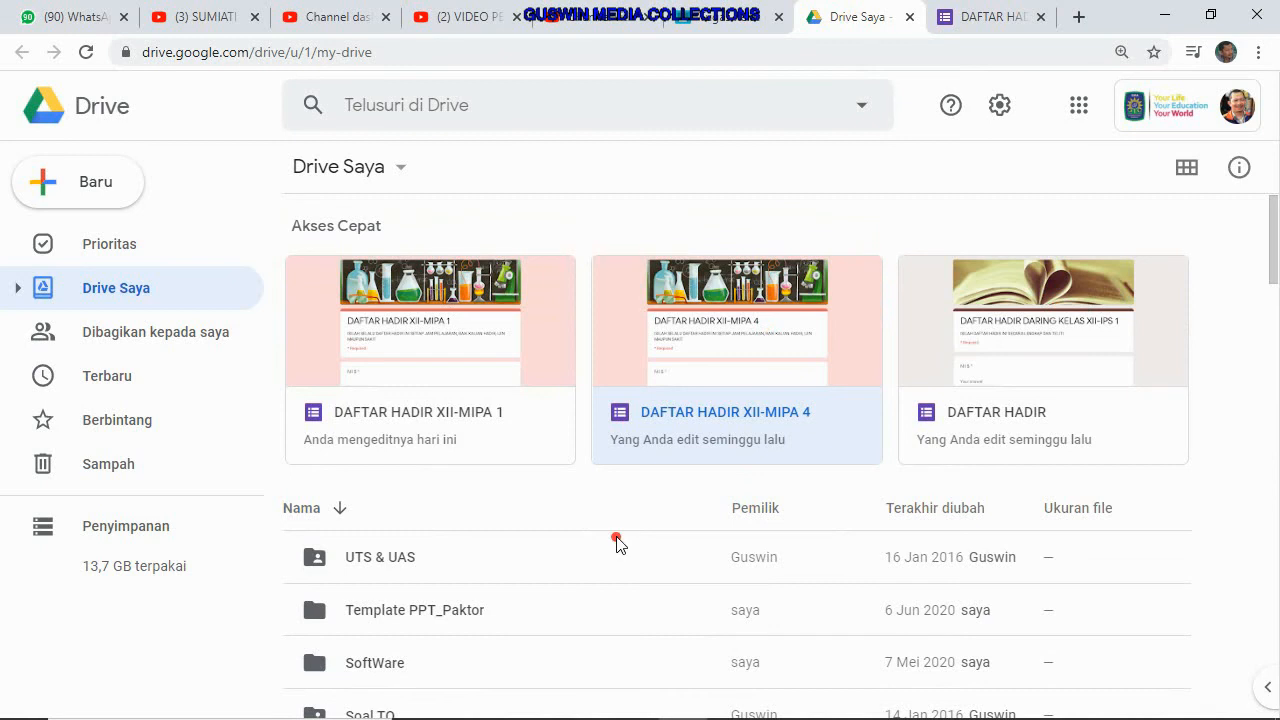
scroll(745, 535, down, 10)
scroll(693, 543, down, 15)
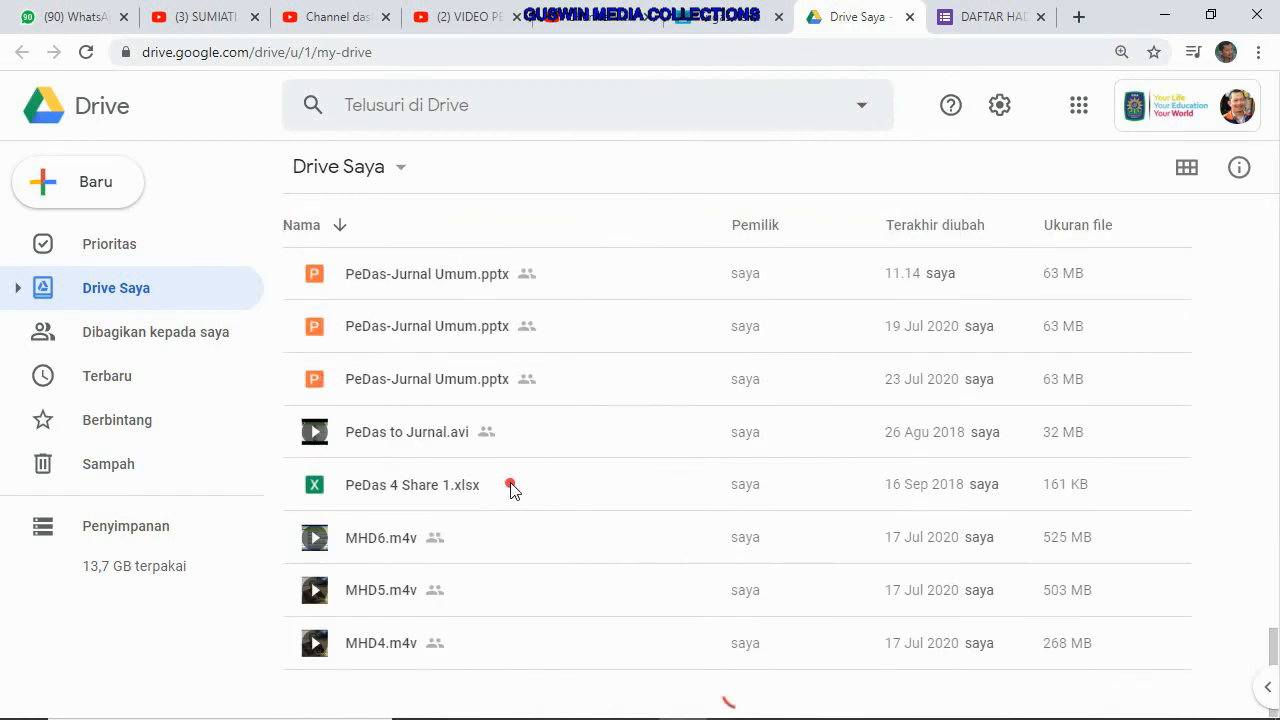
scroll(500, 488, up, 15)
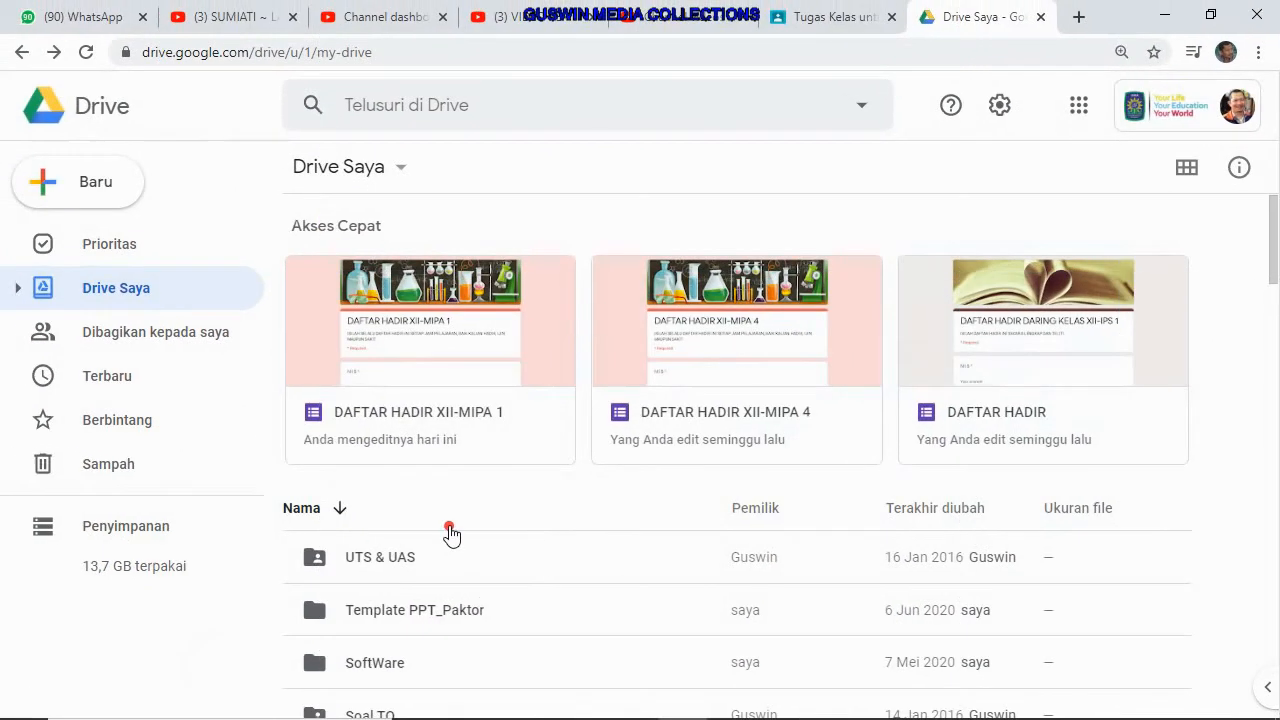
scroll(450, 533, down, 5)
scroll(470, 521, down, 5)
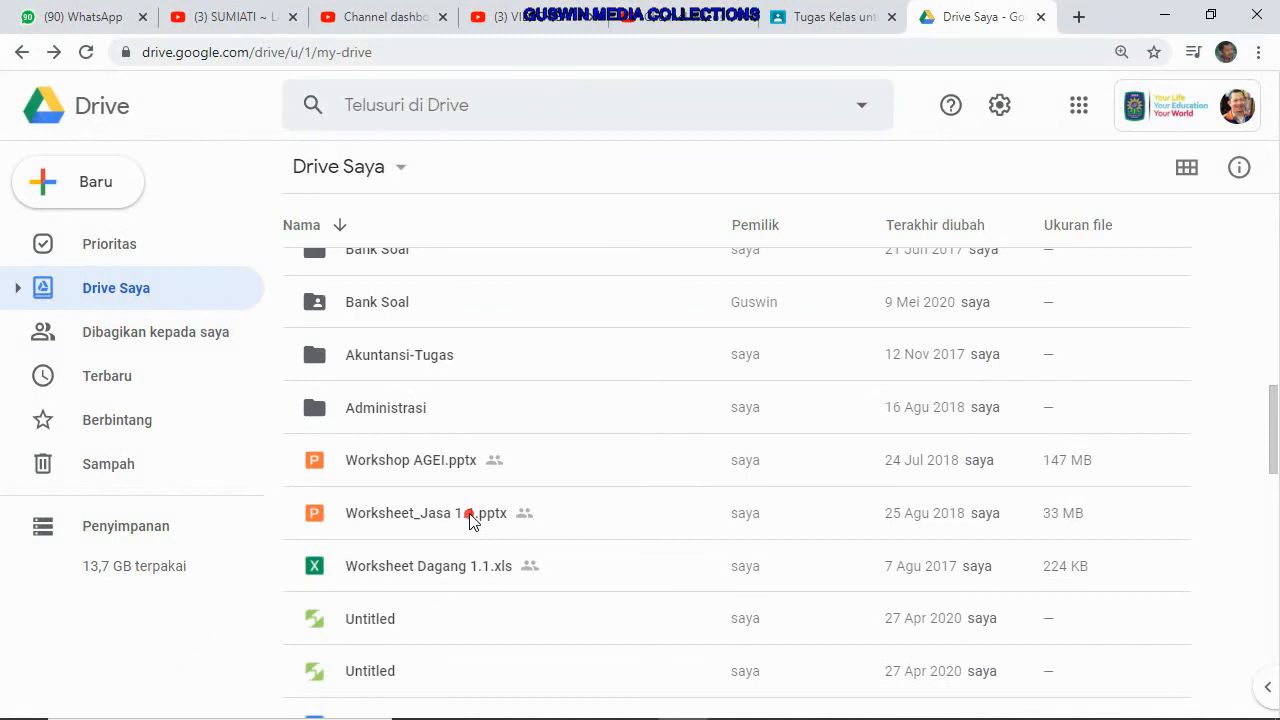
scroll(470, 521, down, 20)
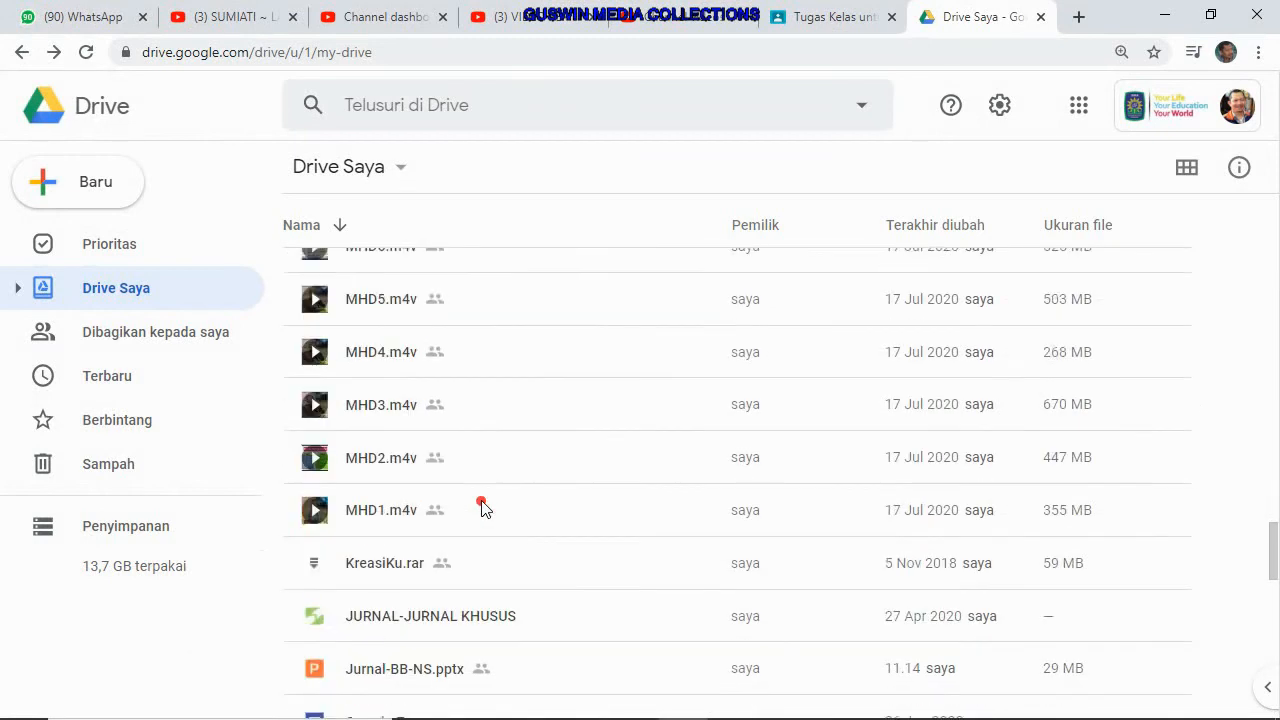
scroll(481, 509, down, 10)
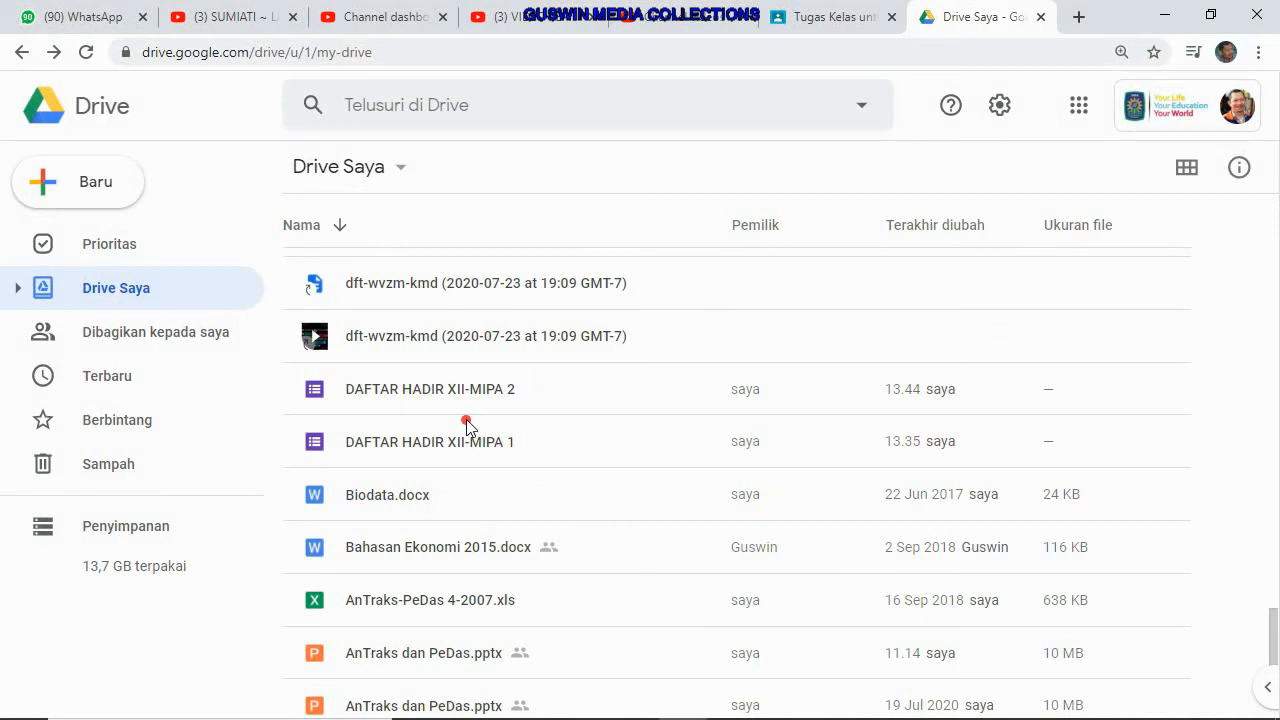
scroll(467, 425, up, 2)
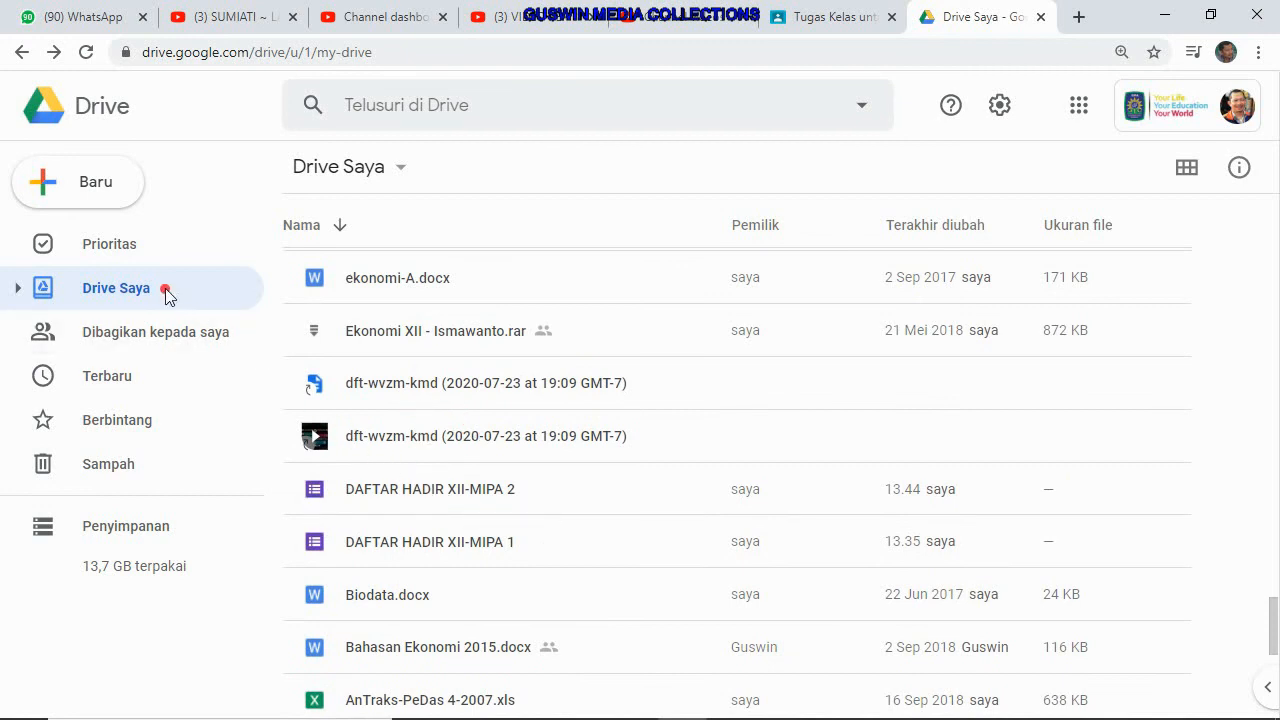
Close the Drive page, reopen Google Drive from Classroom, and view the options for creating a folder in My Drive.
click(1040, 16)
click(1200, 102)
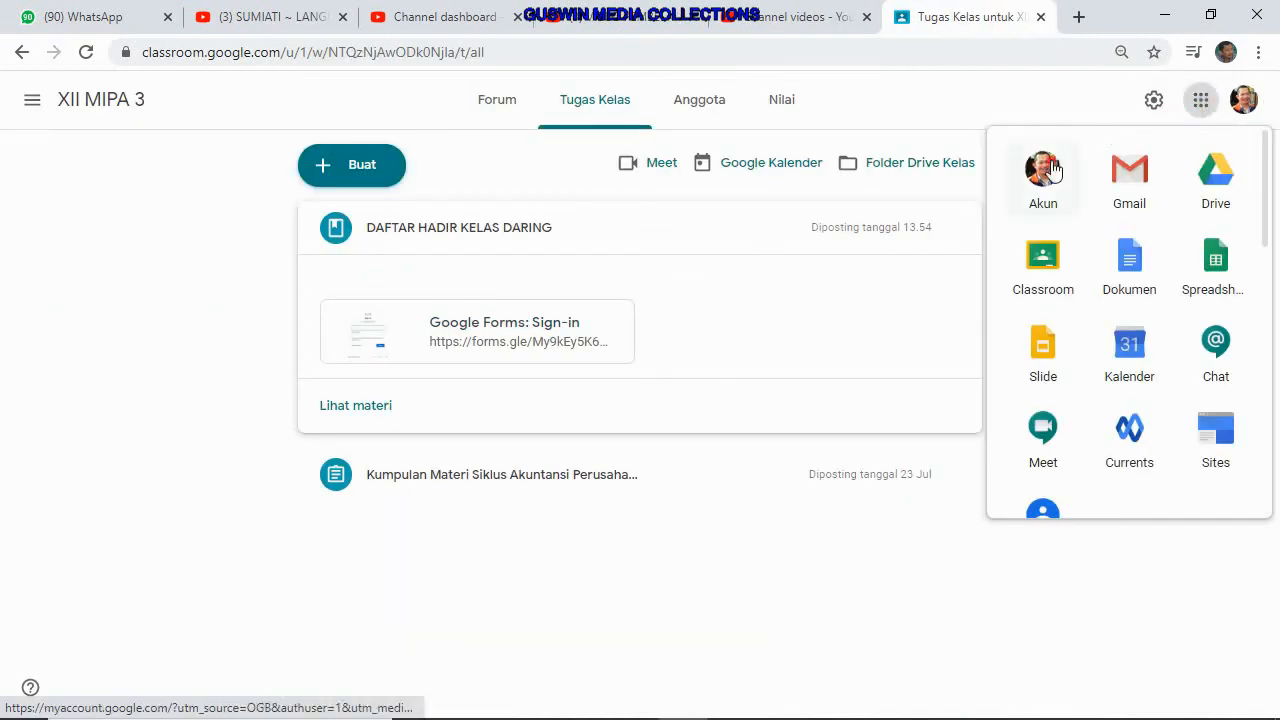
click(1203, 197)
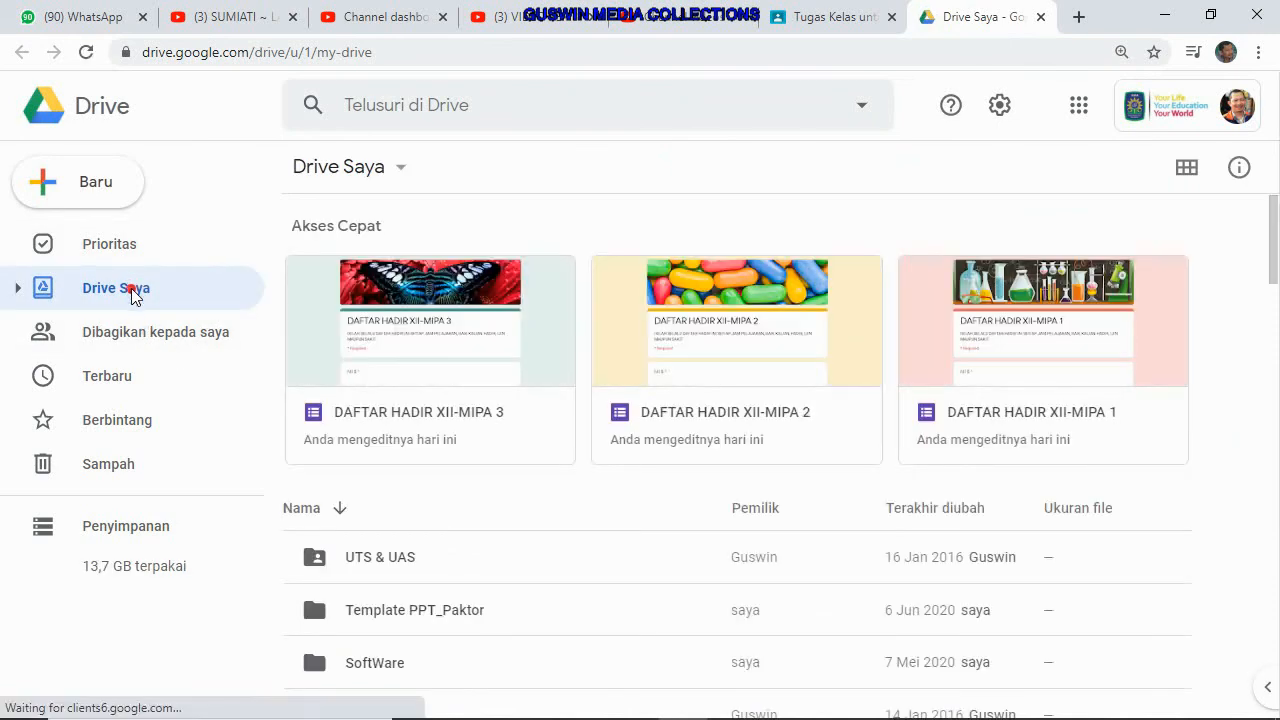
right_click(131, 291)
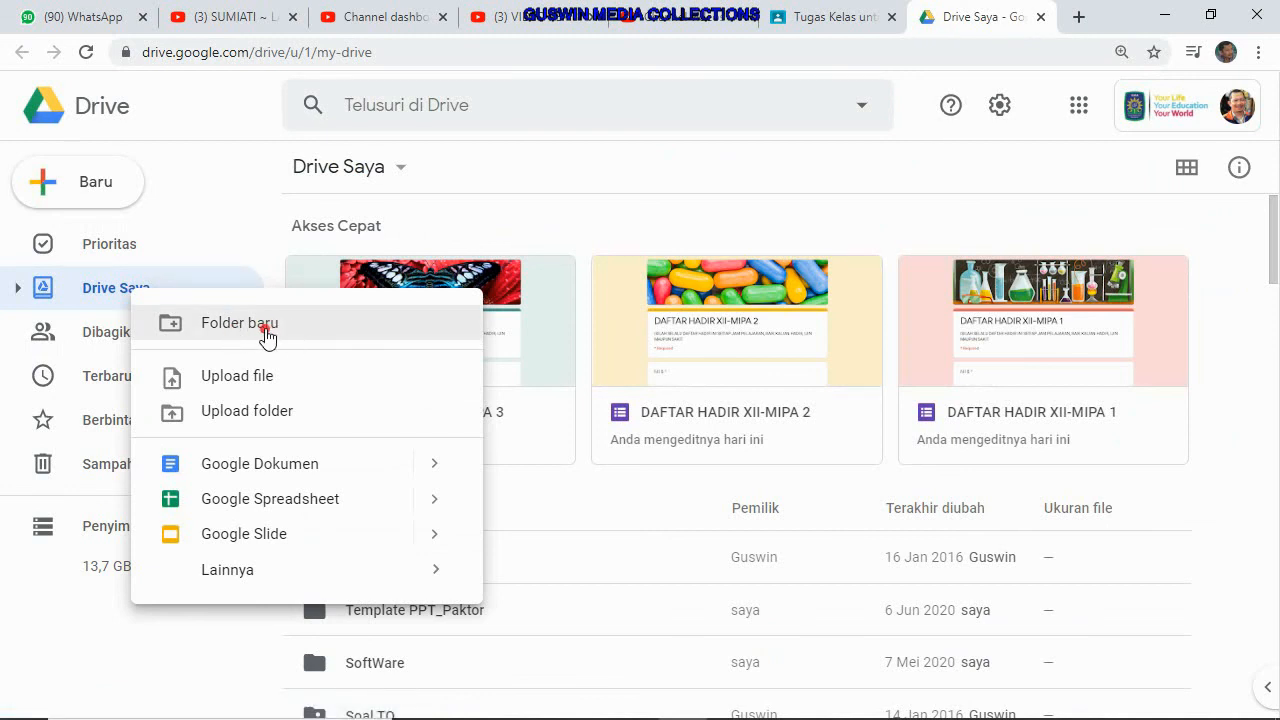
click(757, 163)
Find the DAFTAR HADIR 2020/2021 folder in My Drive and open it to check its contents.
scroll(610, 460, down, 3)
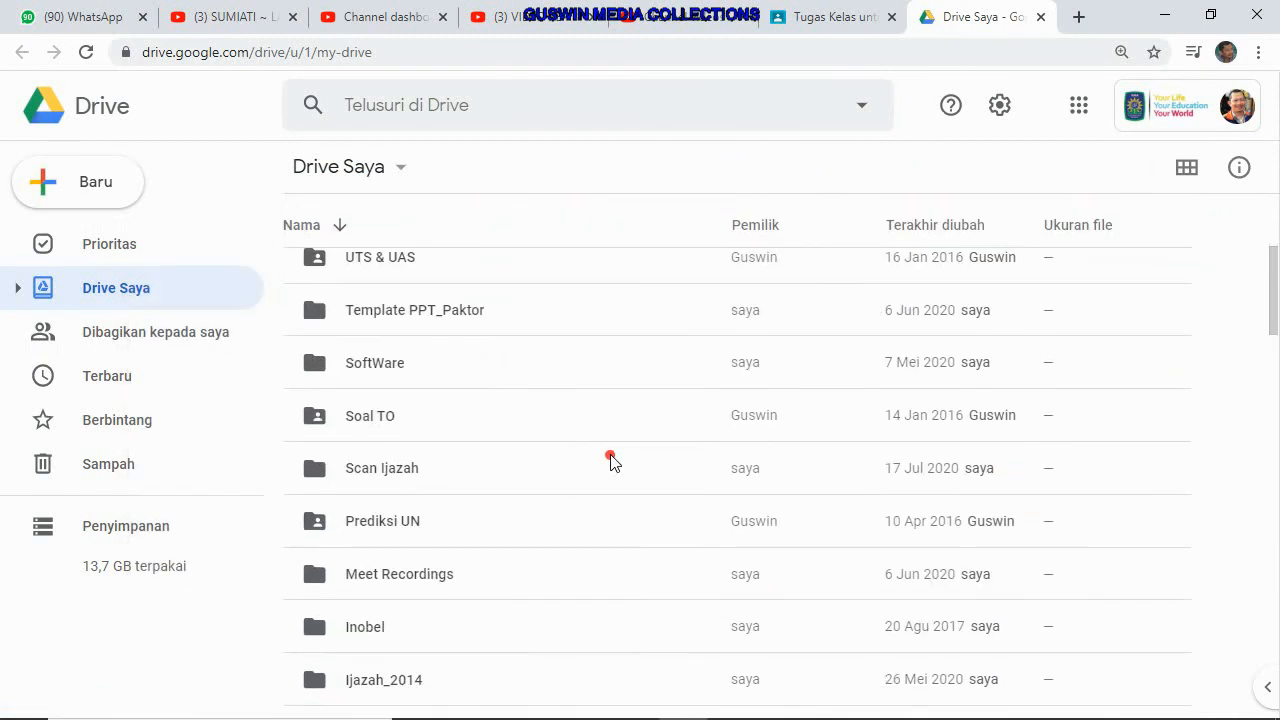
scroll(610, 460, down, 3)
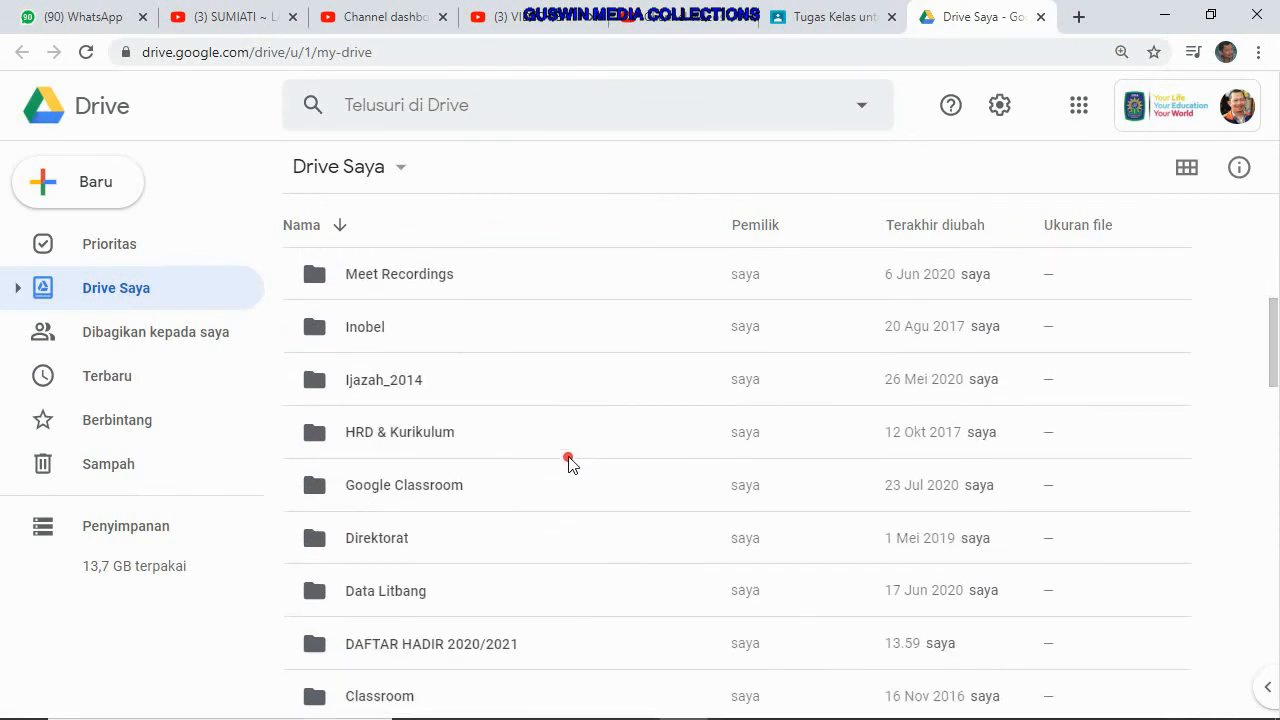
scroll(477, 463, down, 2)
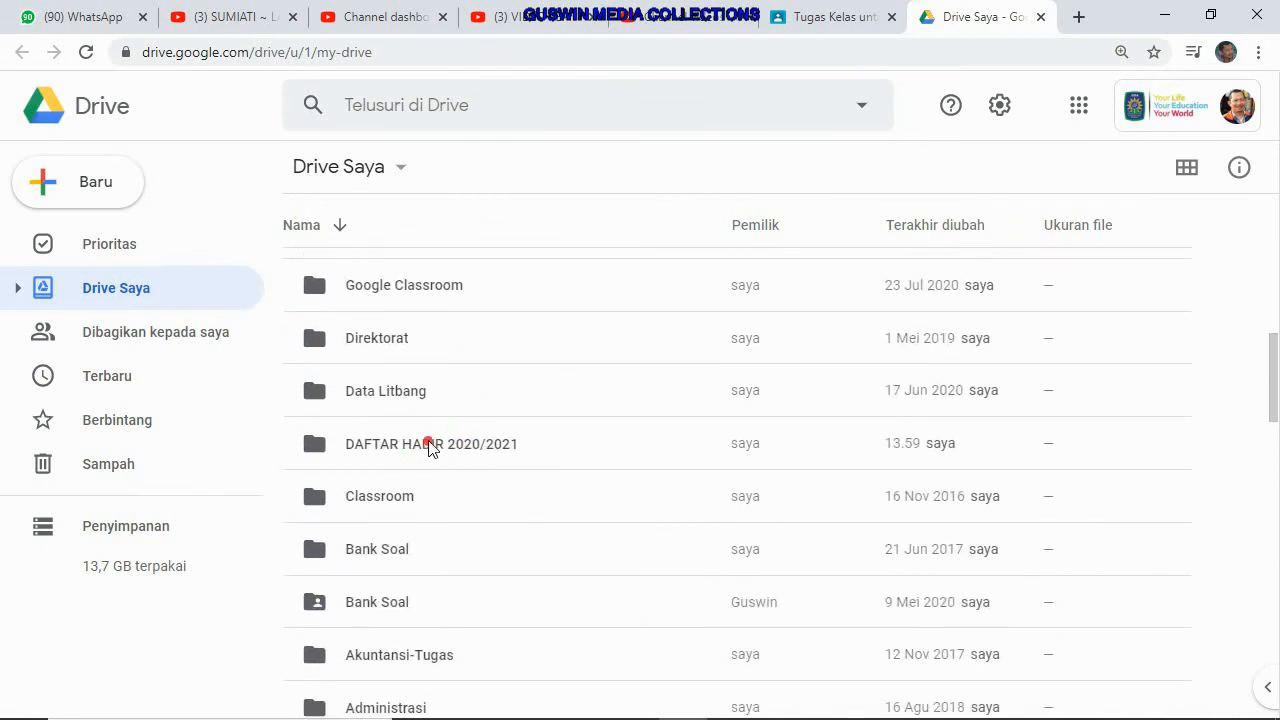
double_click(421, 440)
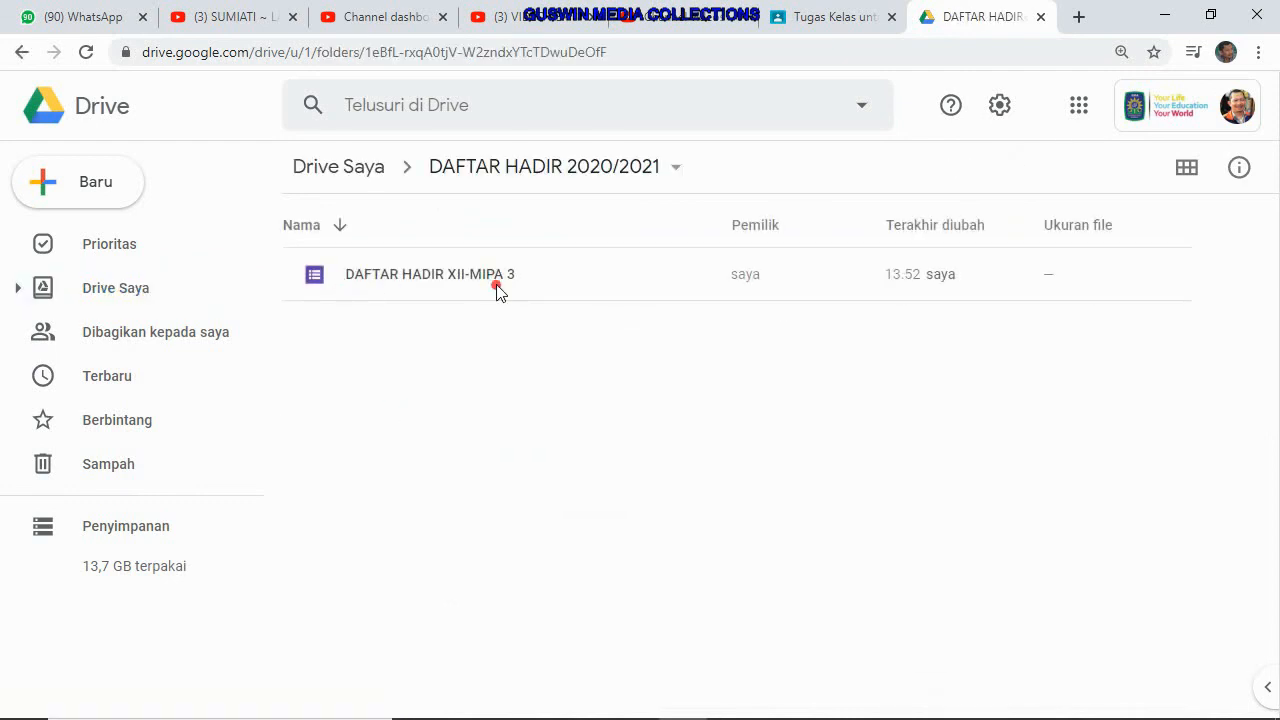
Move the DAFTAR HADIR XII-MIPA 2 and DAFTAR HADIR XII-MIPA 1 forms together from My Drive into the DAFTAR HADIR 2020/2021 folder.
click(135, 299)
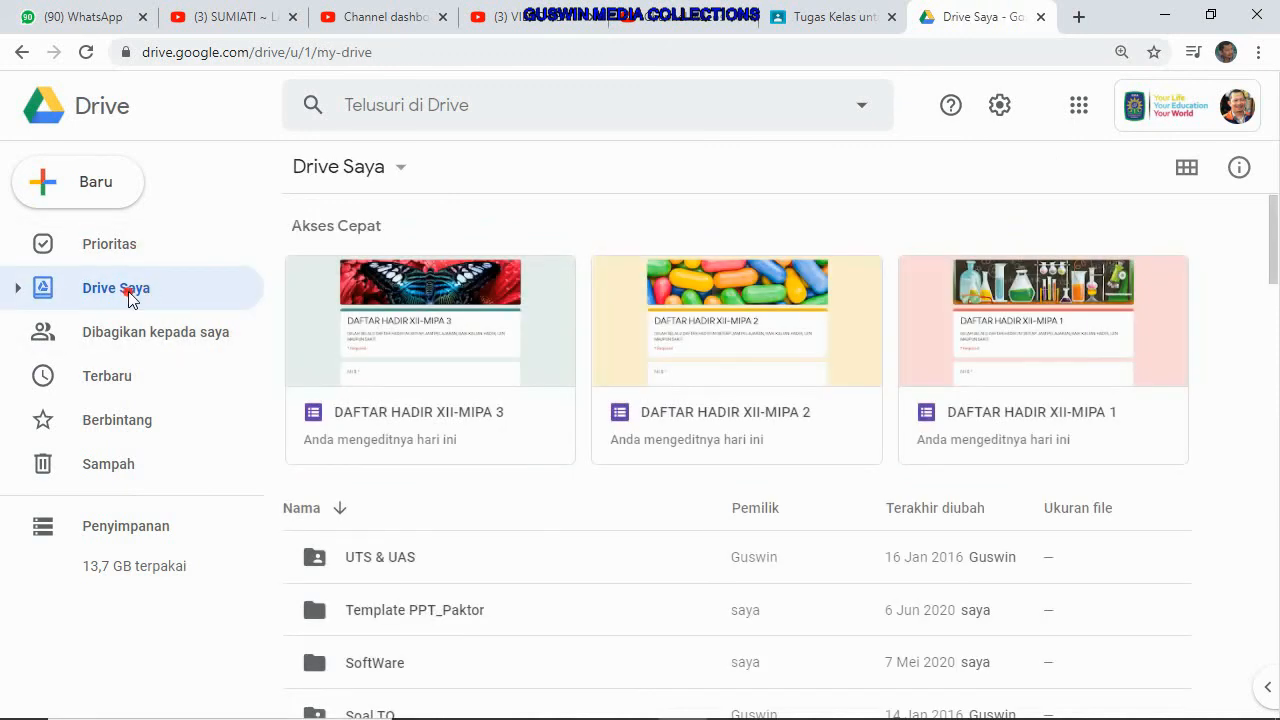
scroll(537, 440, down, 10)
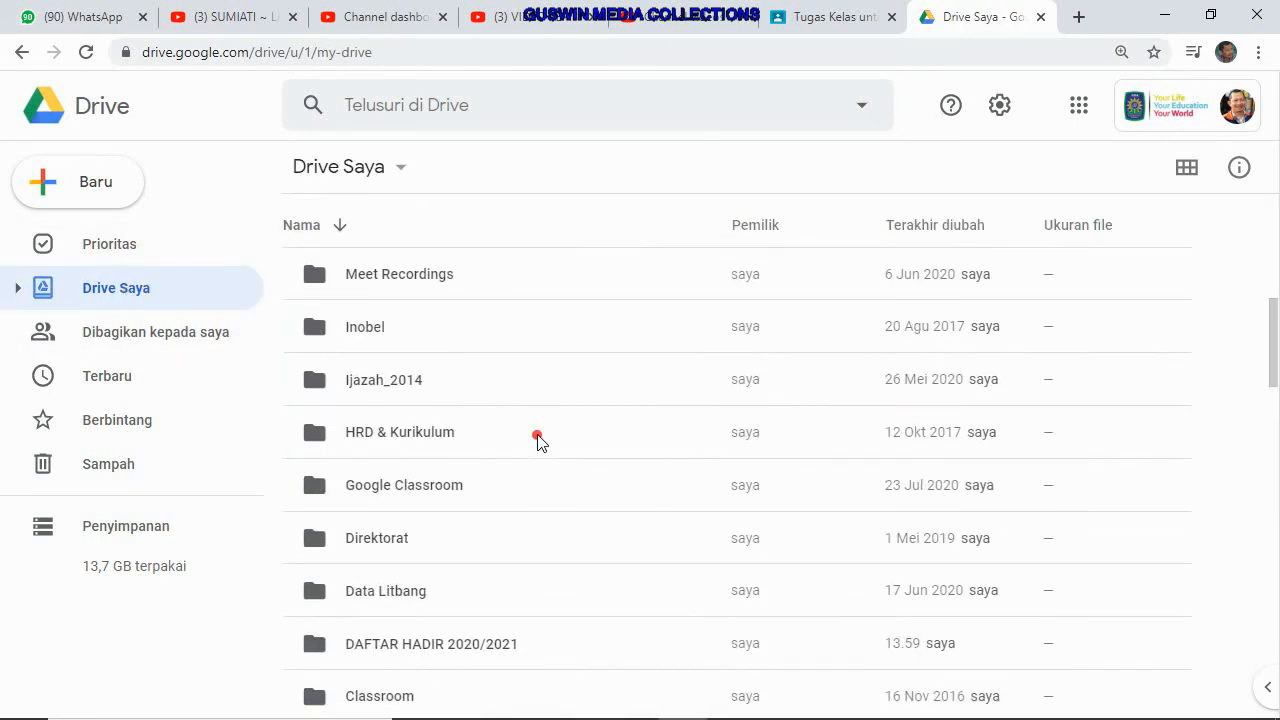
scroll(537, 440, down, 15)
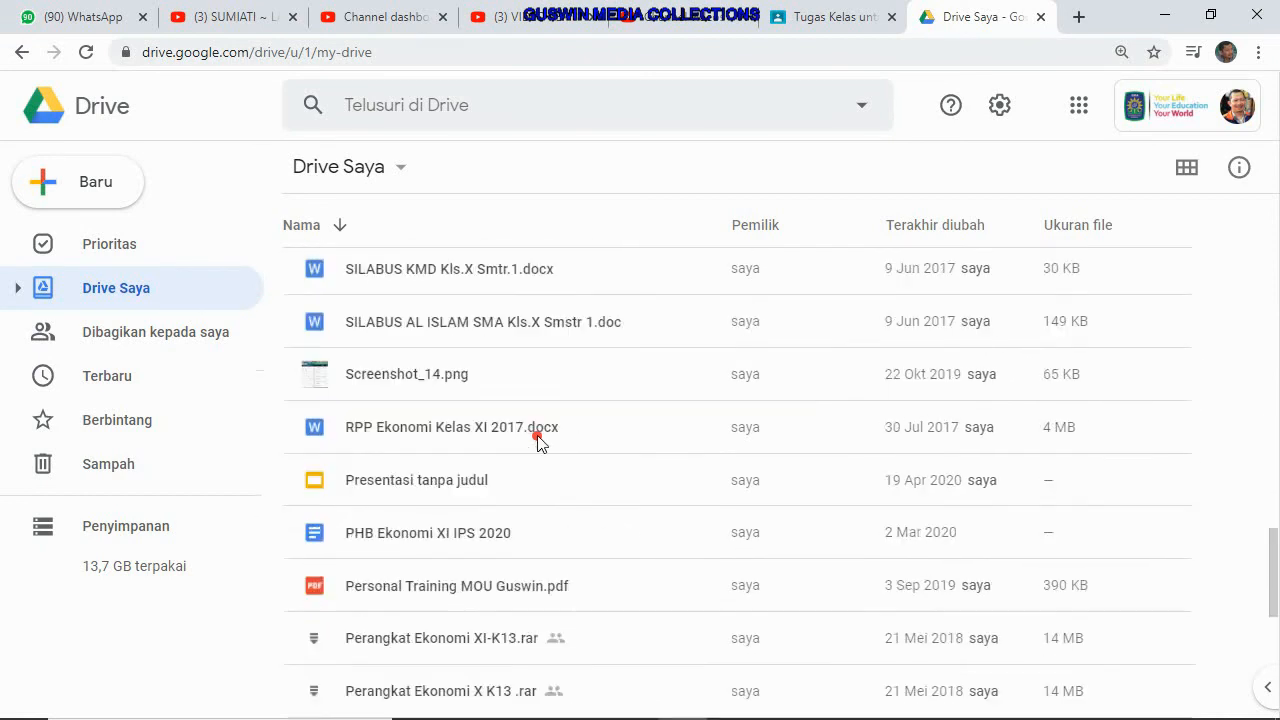
scroll(537, 440, down, 5)
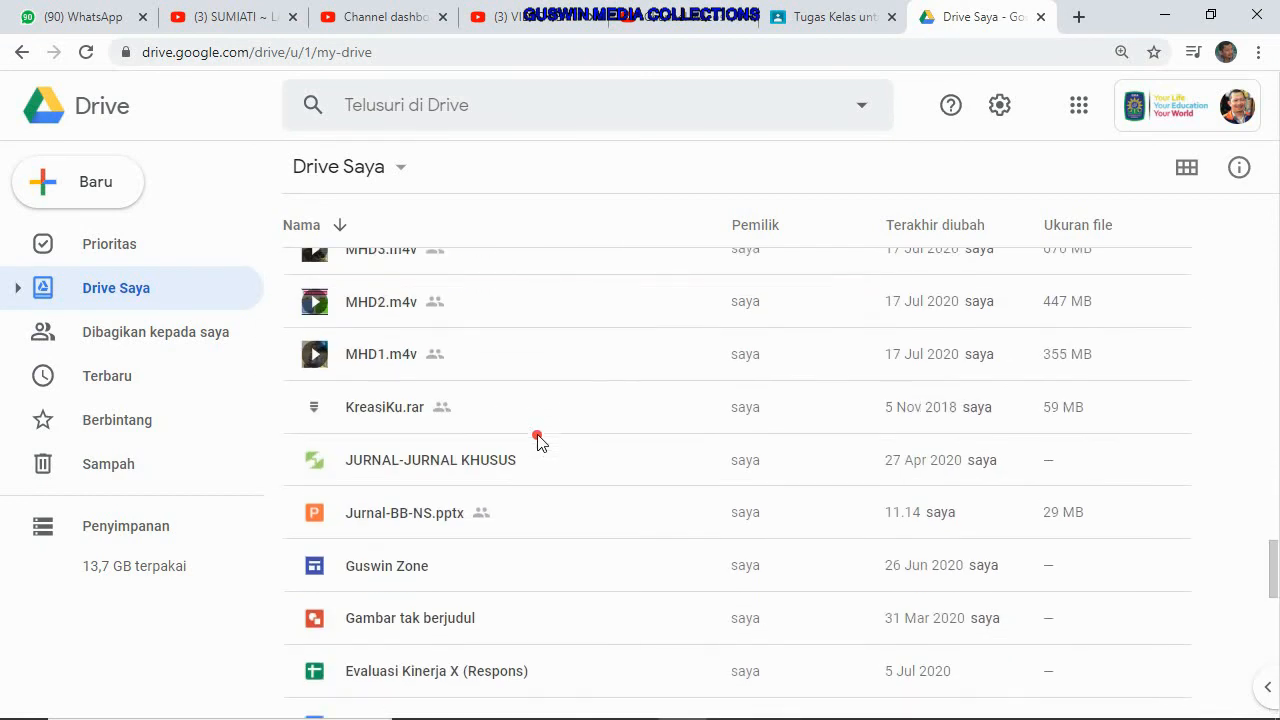
scroll(537, 440, down, 7)
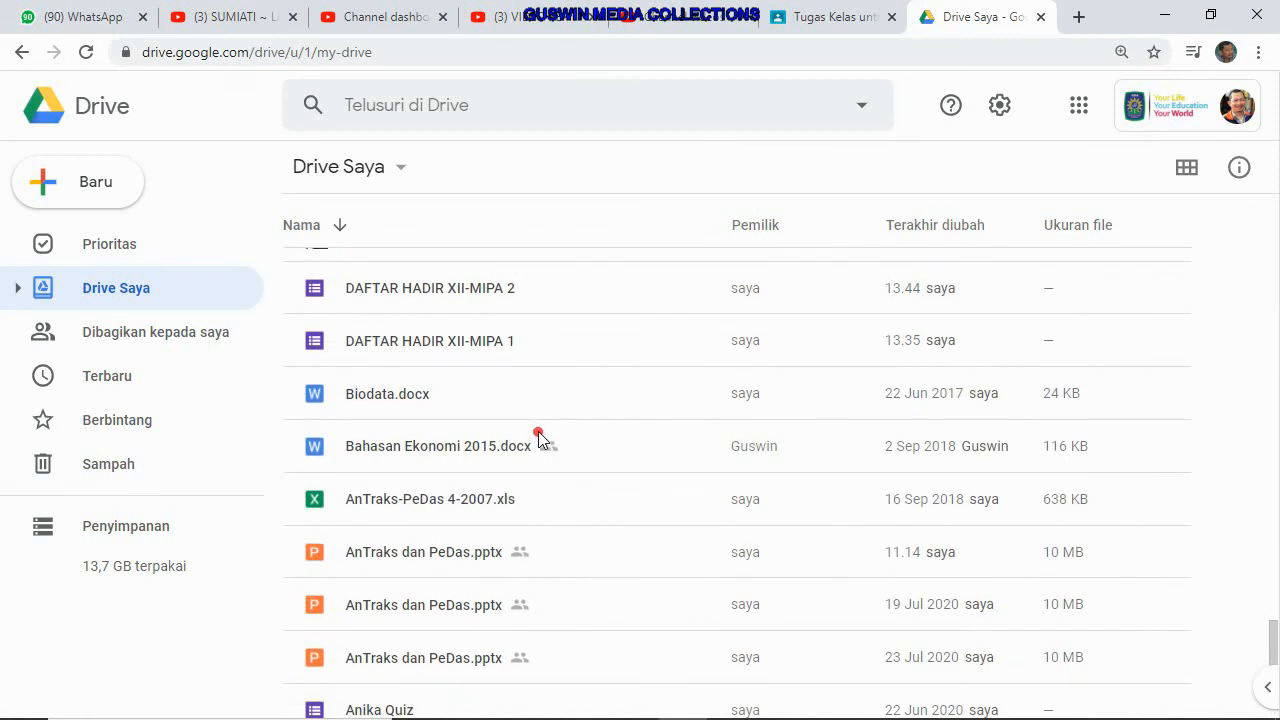
scroll(508, 392, up, 1)
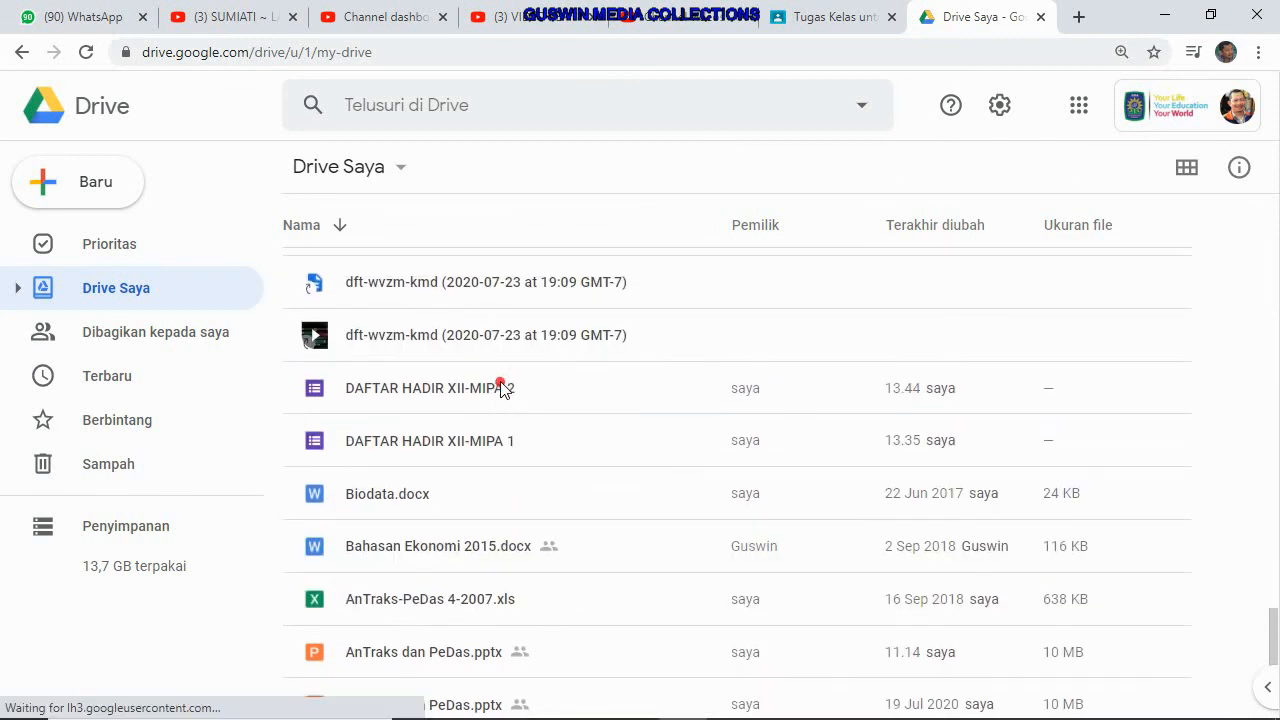
click(503, 390)
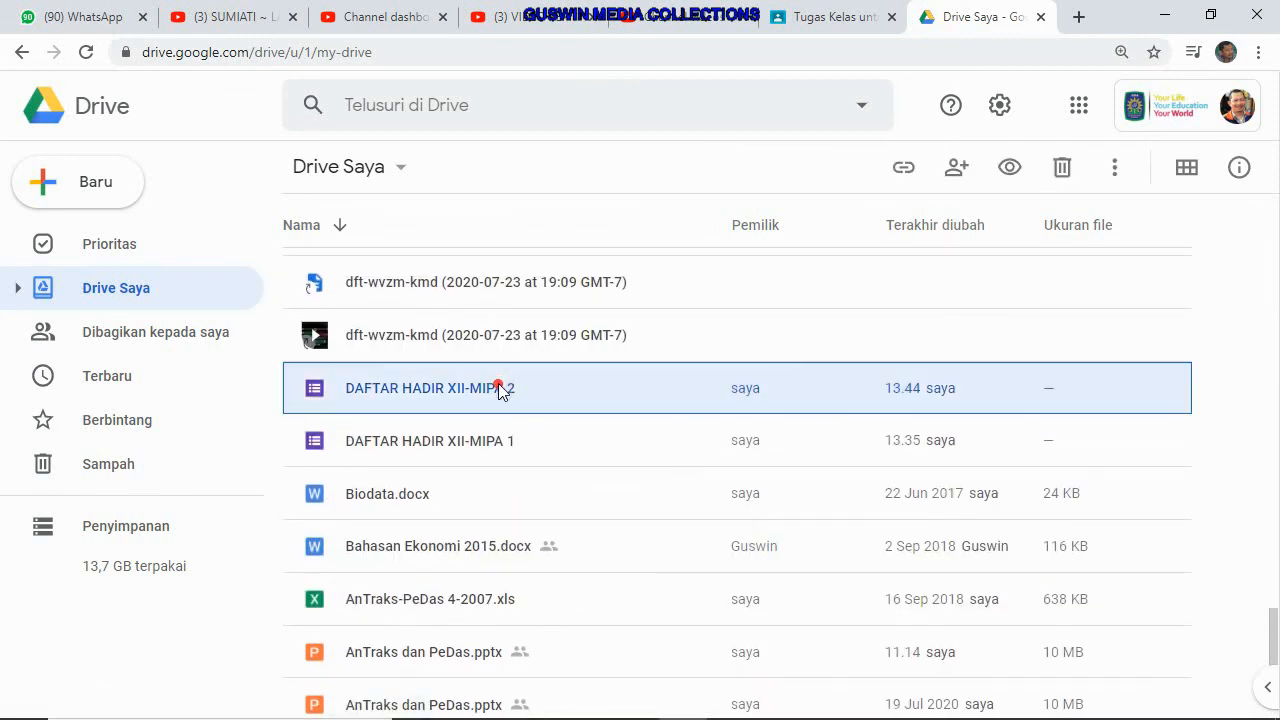
key(shift+Down)
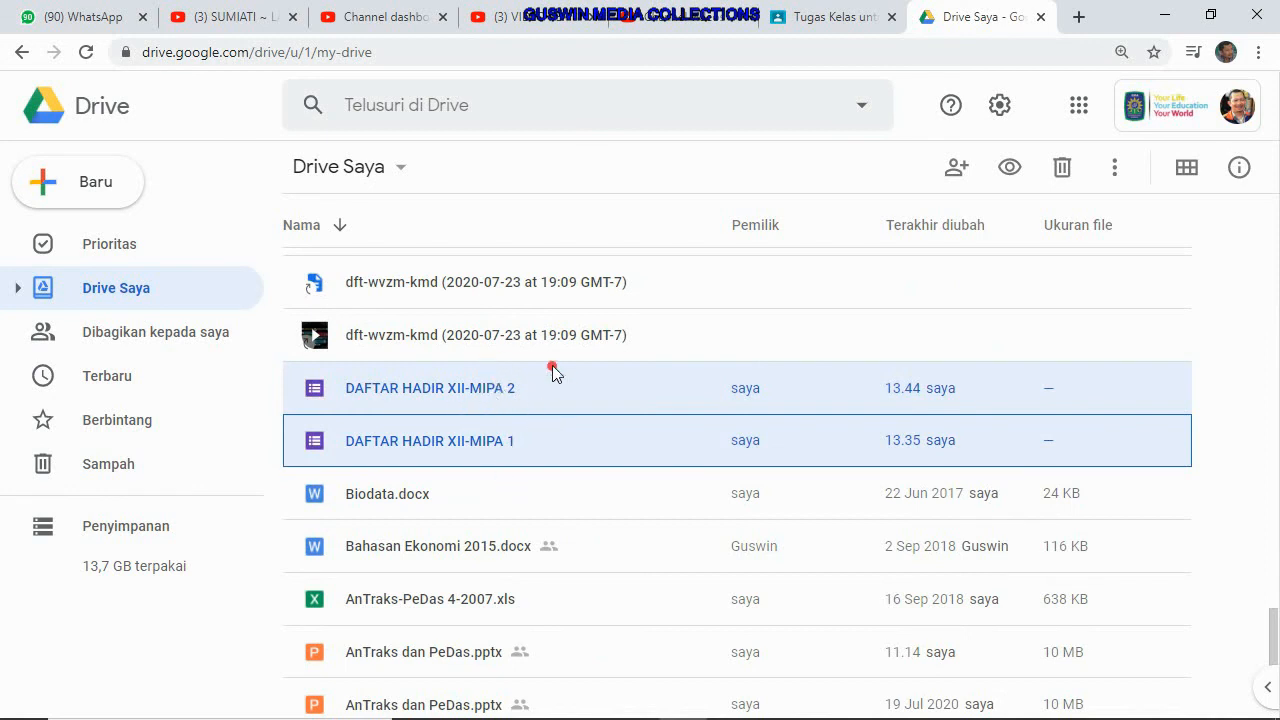
right_click(428, 380)
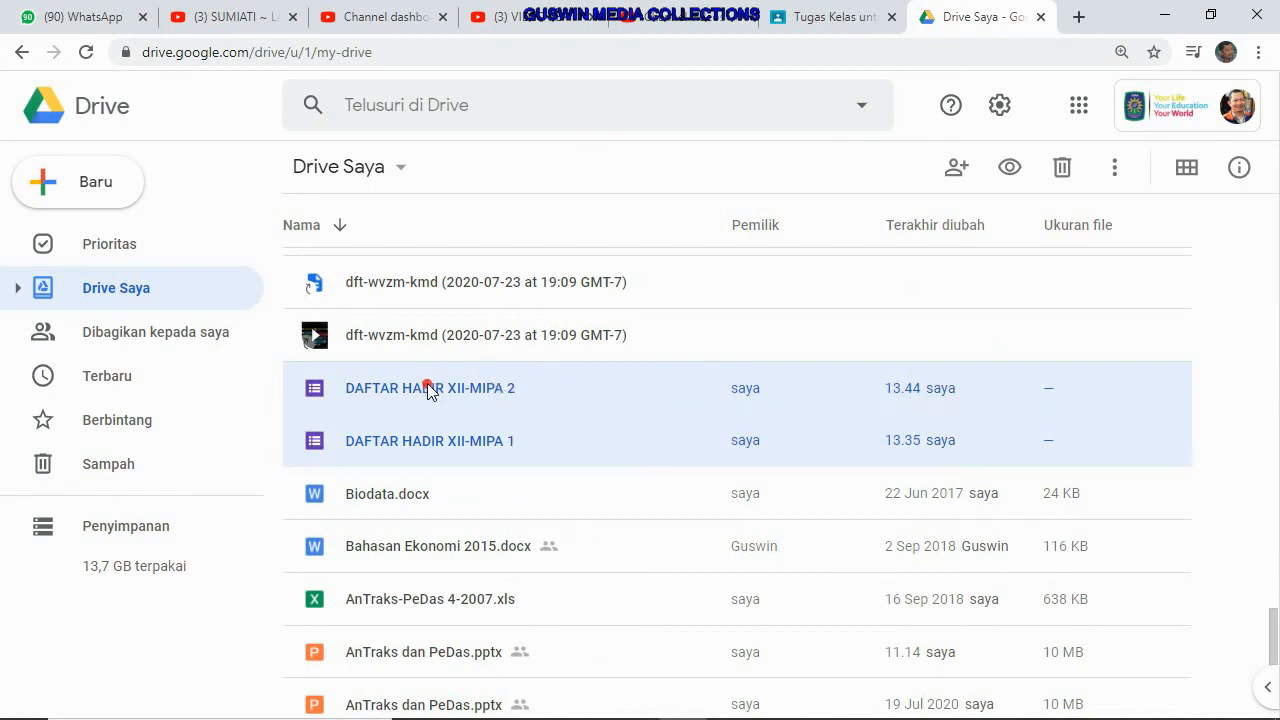
mouse_move(462, 396)
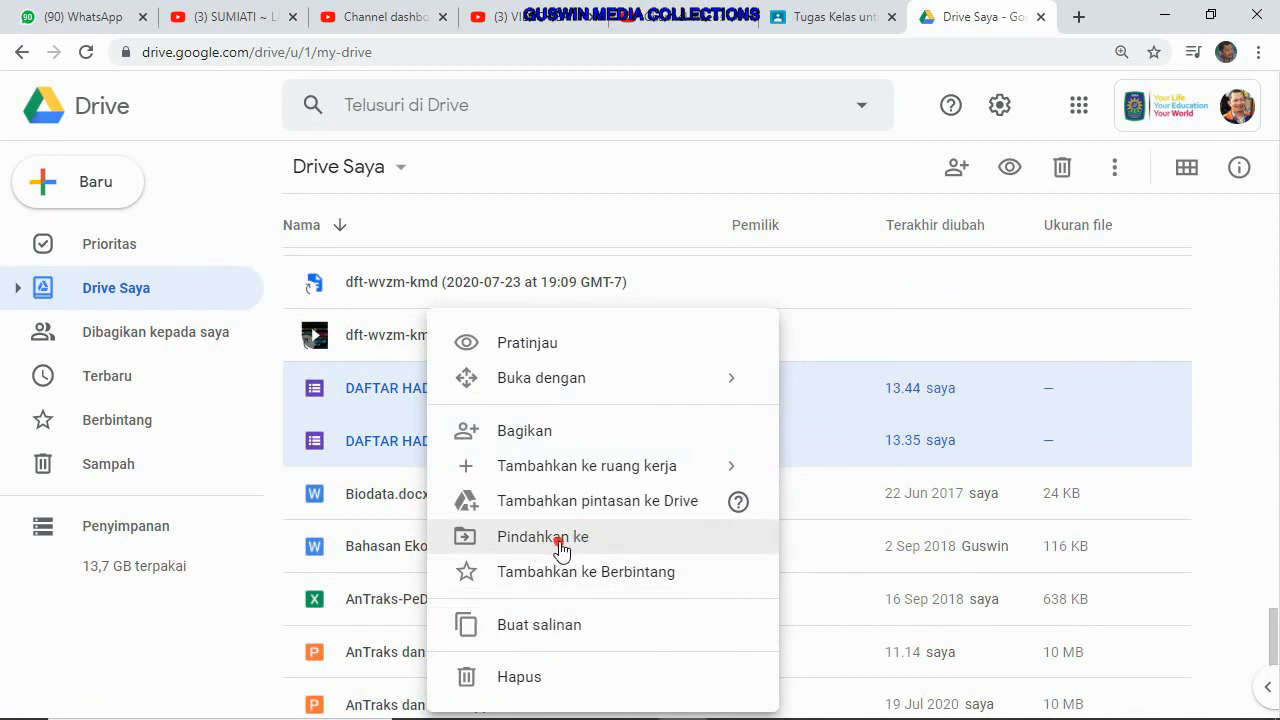
click(652, 546)
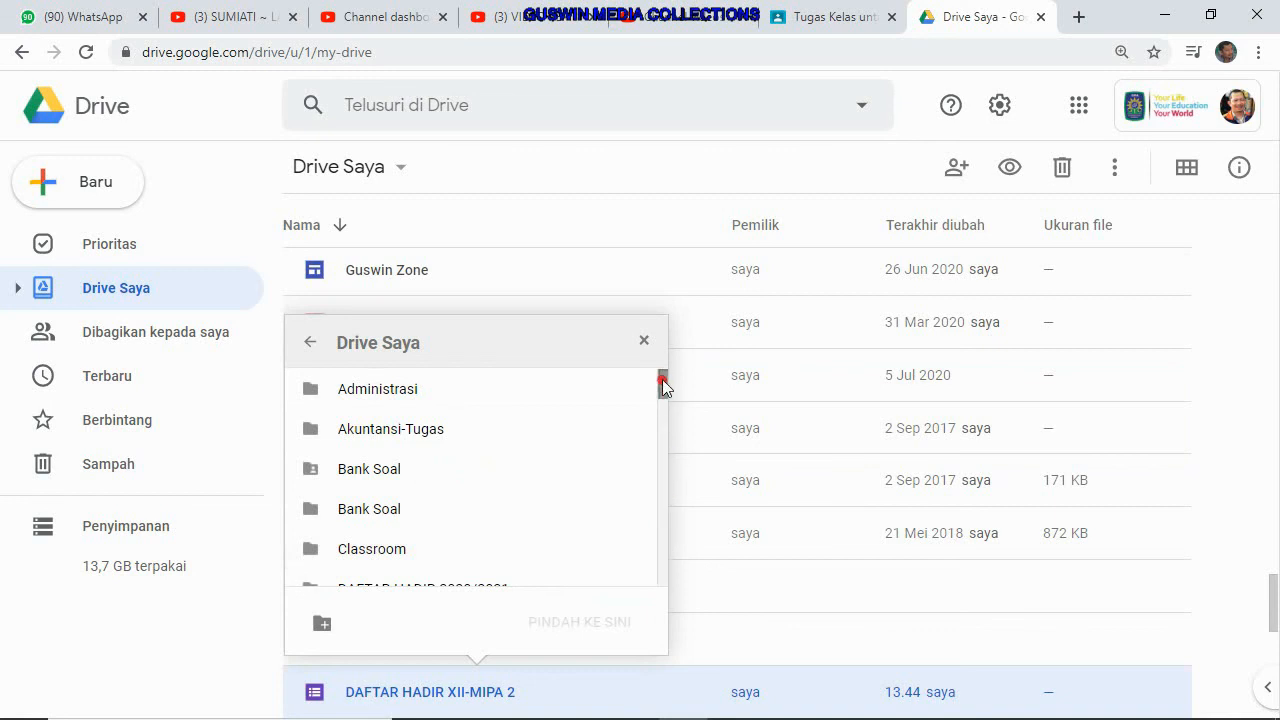
drag(658, 390, 658, 435)
scroll(622, 480, up, 3)
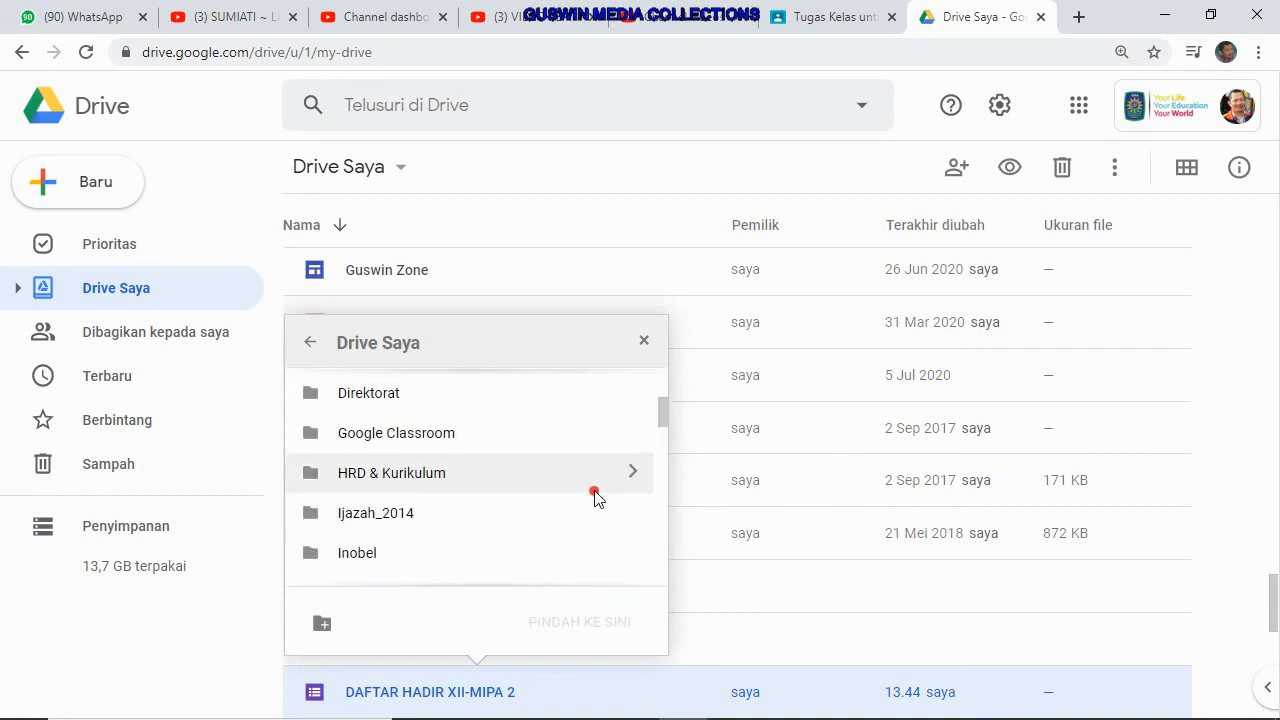
scroll(640, 483, down, 2)
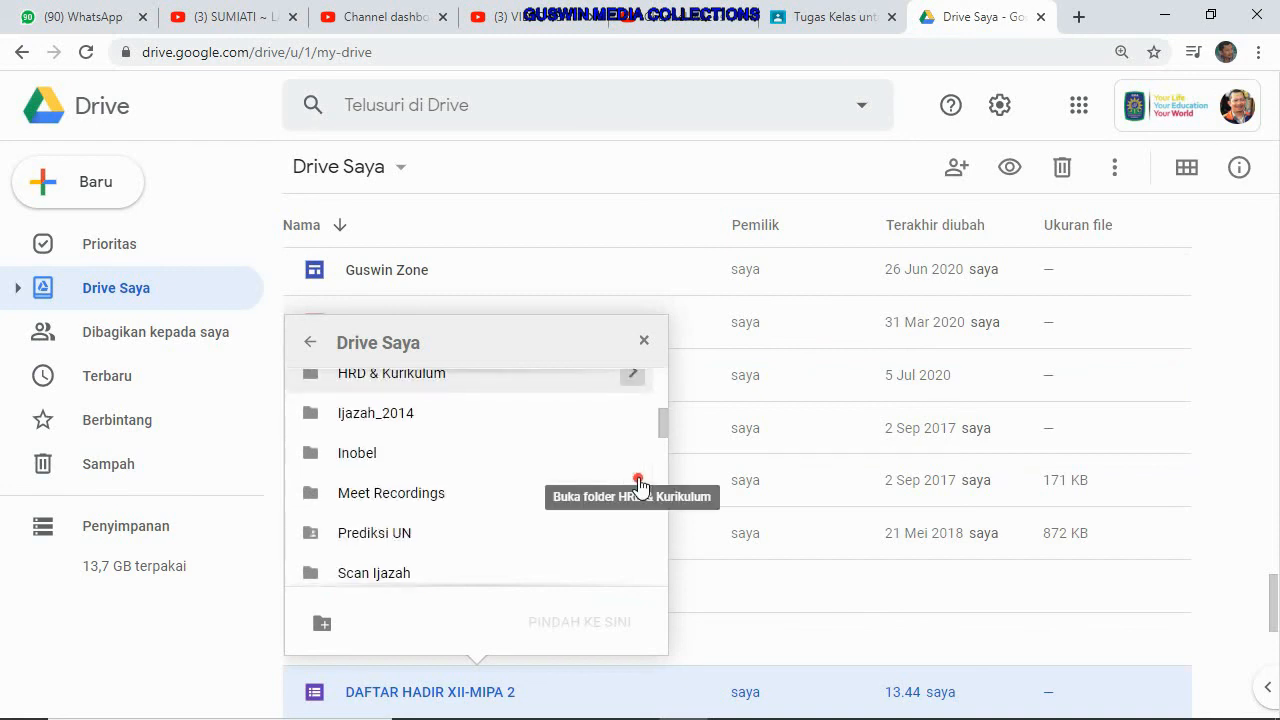
scroll(638, 485, down, 5)
scroll(638, 485, up, 3)
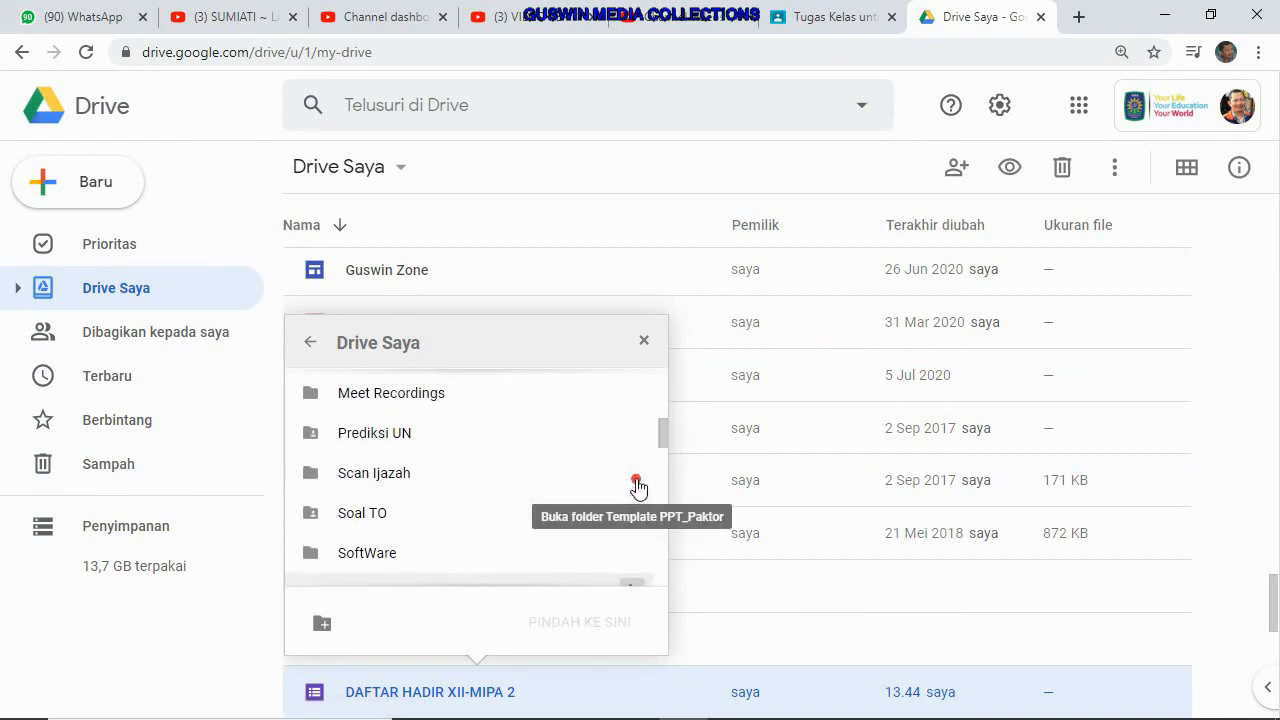
scroll(638, 485, up, 5)
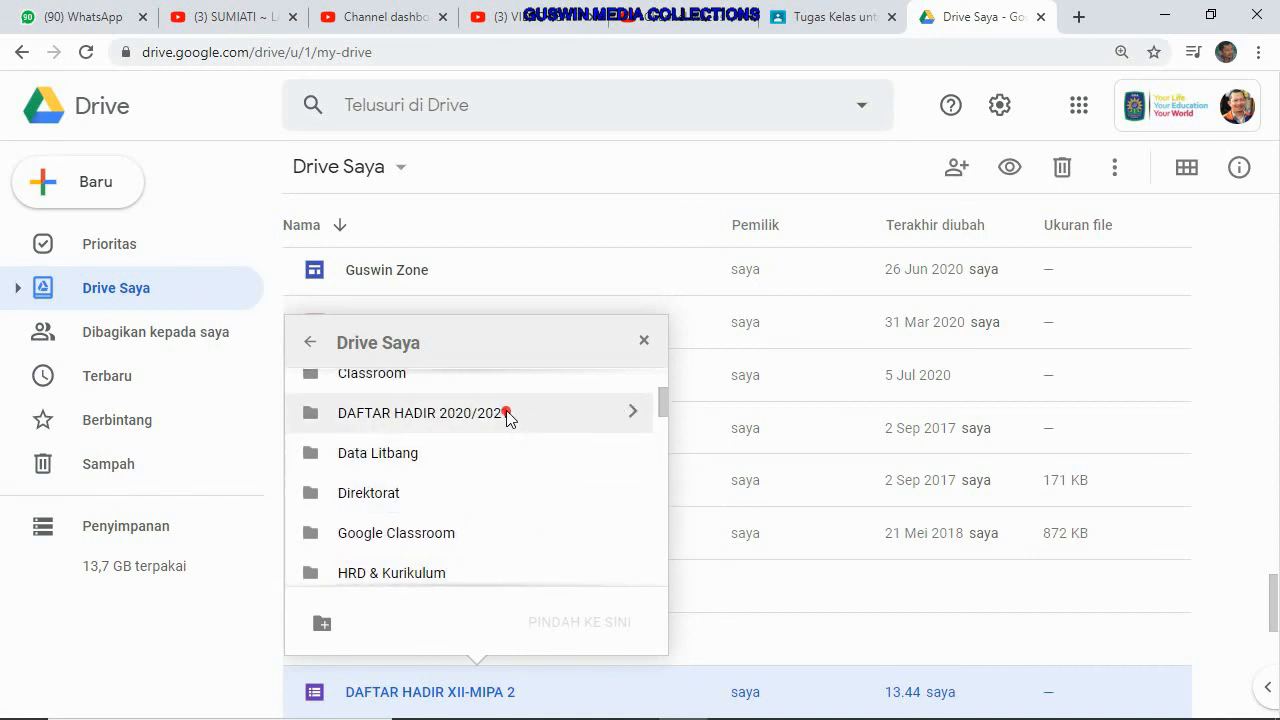
click(572, 421)
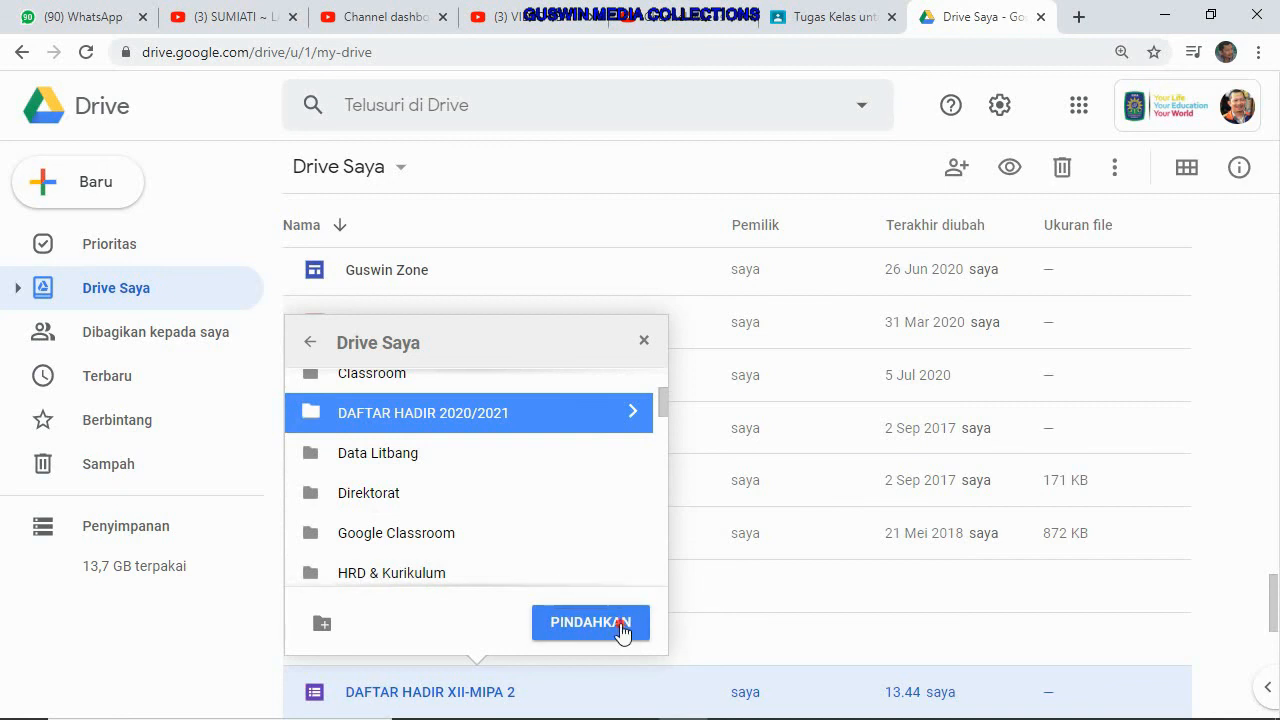
click(590, 622)
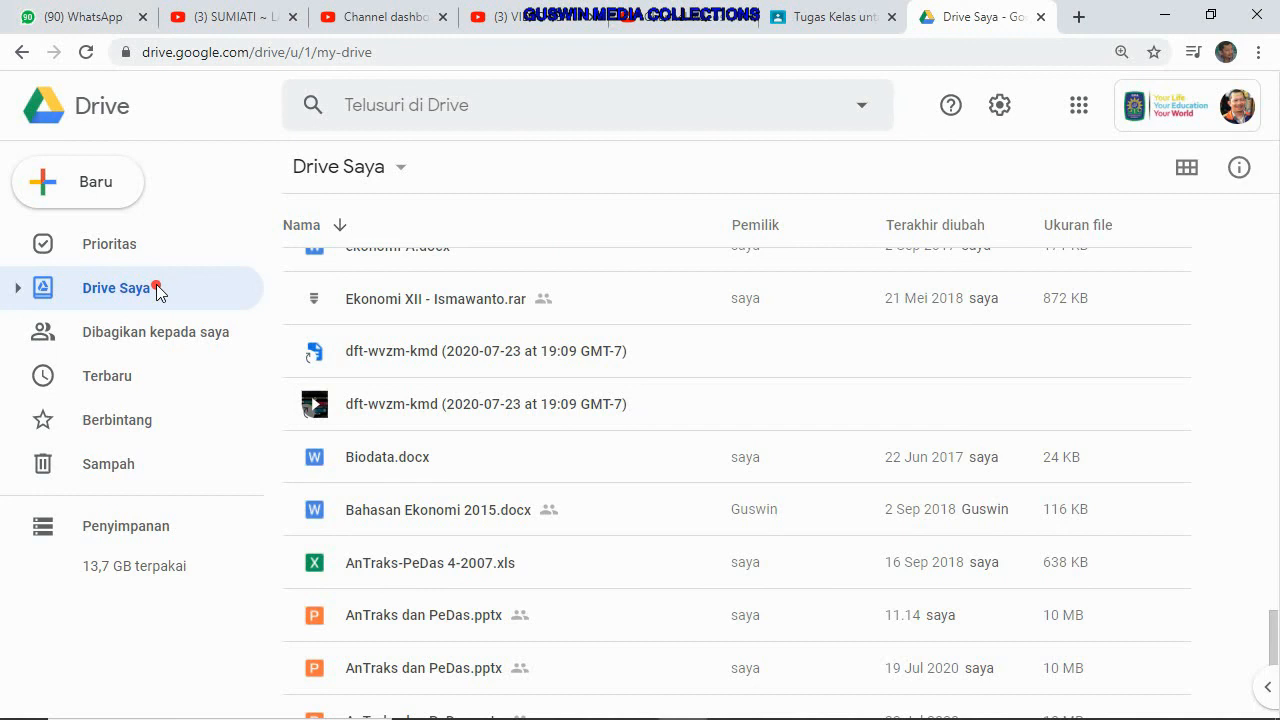
Find the DAFTAR HADIR 2020/2021 folder in My Drive and open it to check for the moved forms.
scroll(529, 366, up, 8)
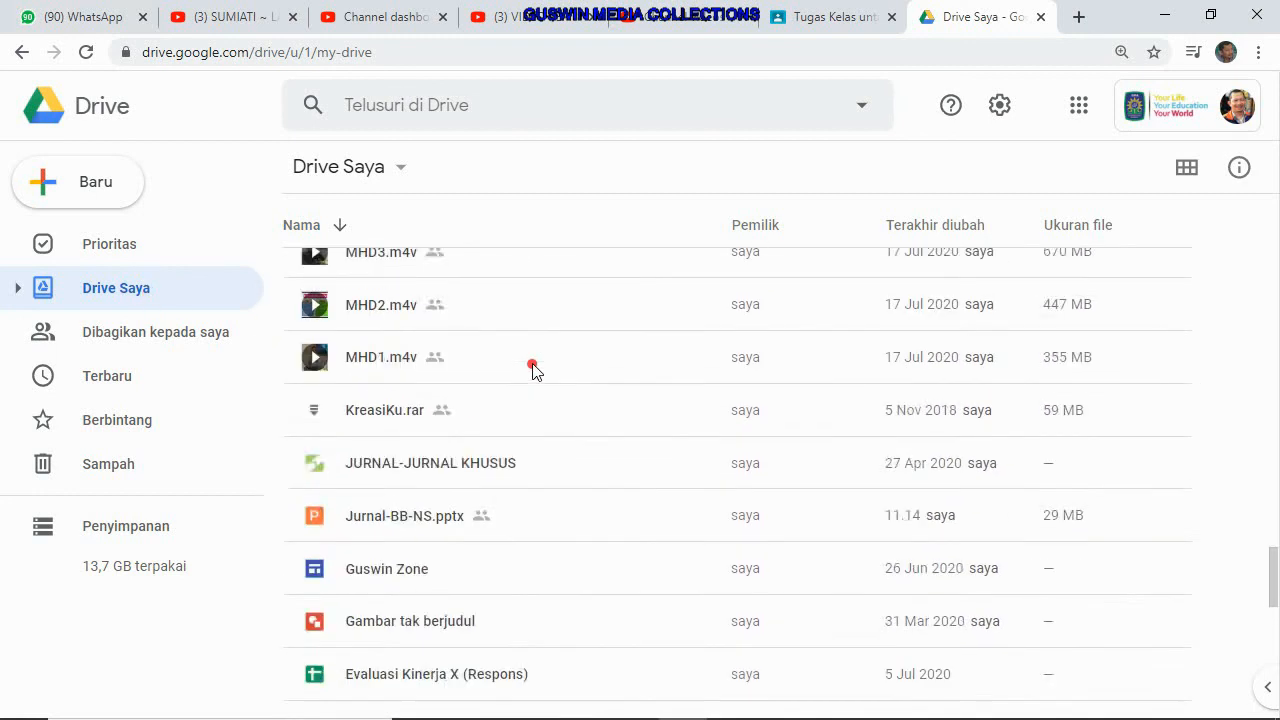
scroll(616, 479, up, 15)
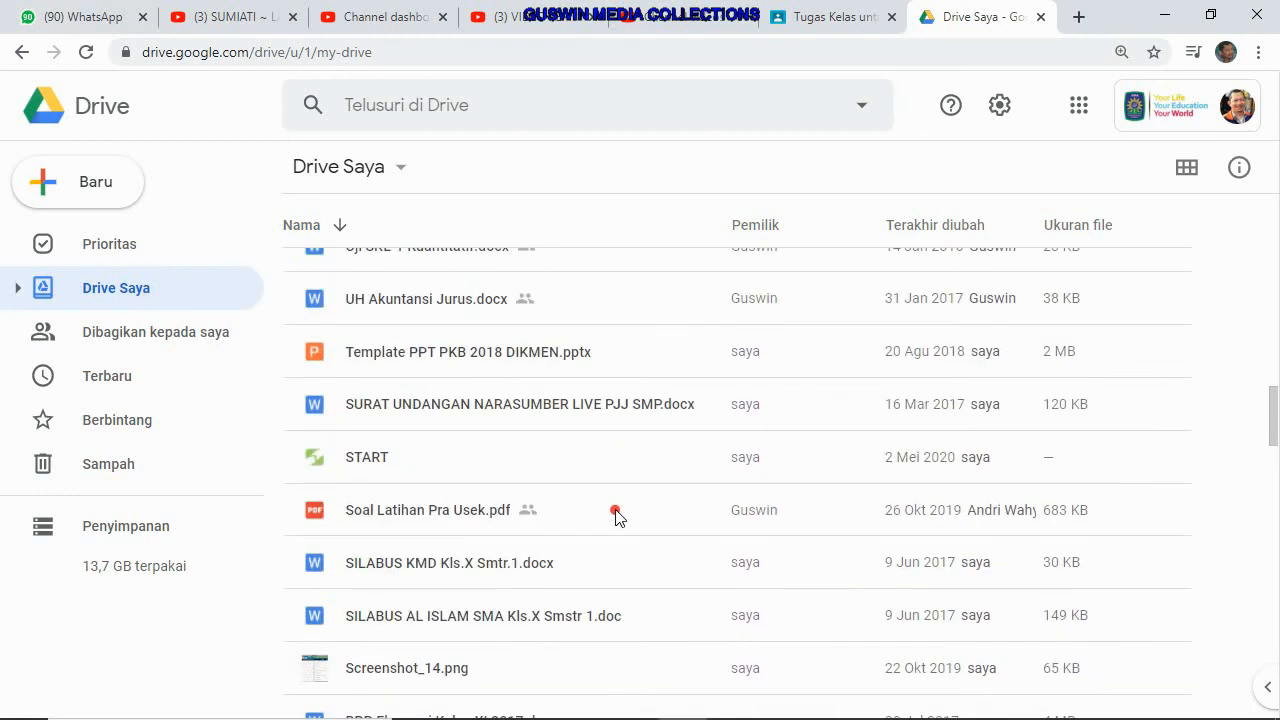
scroll(616, 516, up, 8)
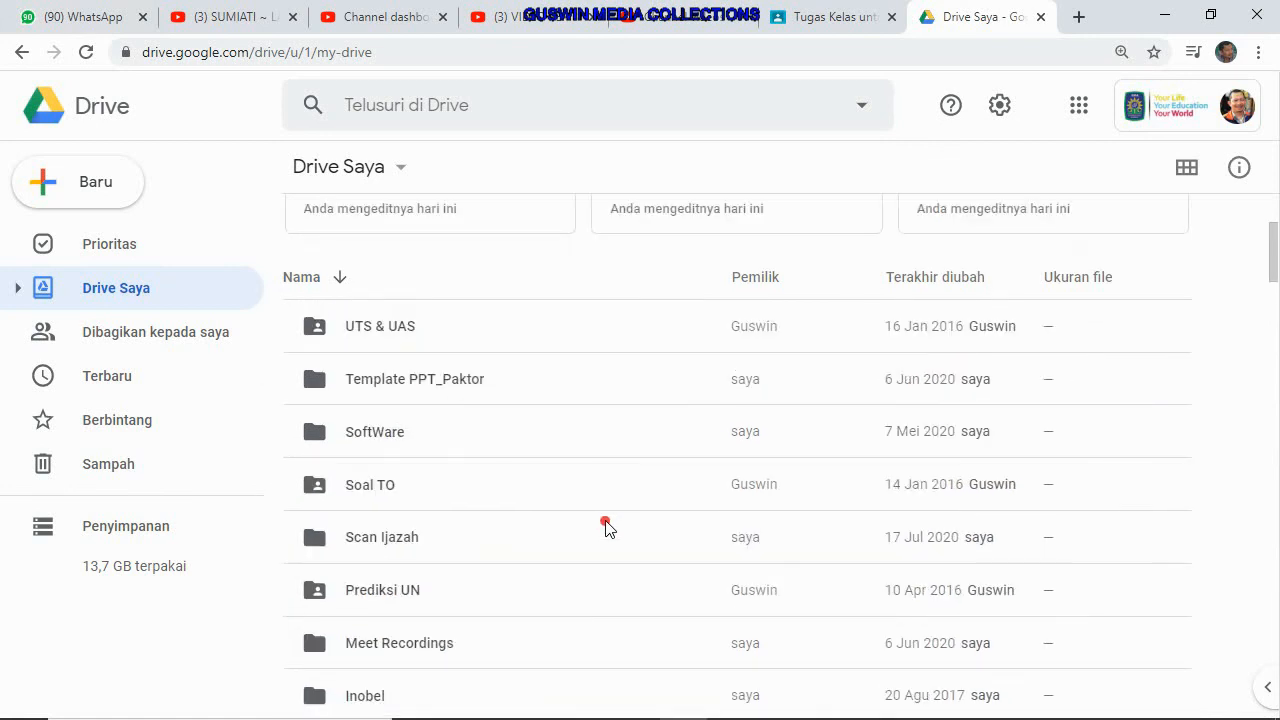
scroll(590, 530, down, 3)
scroll(398, 535, down, 2)
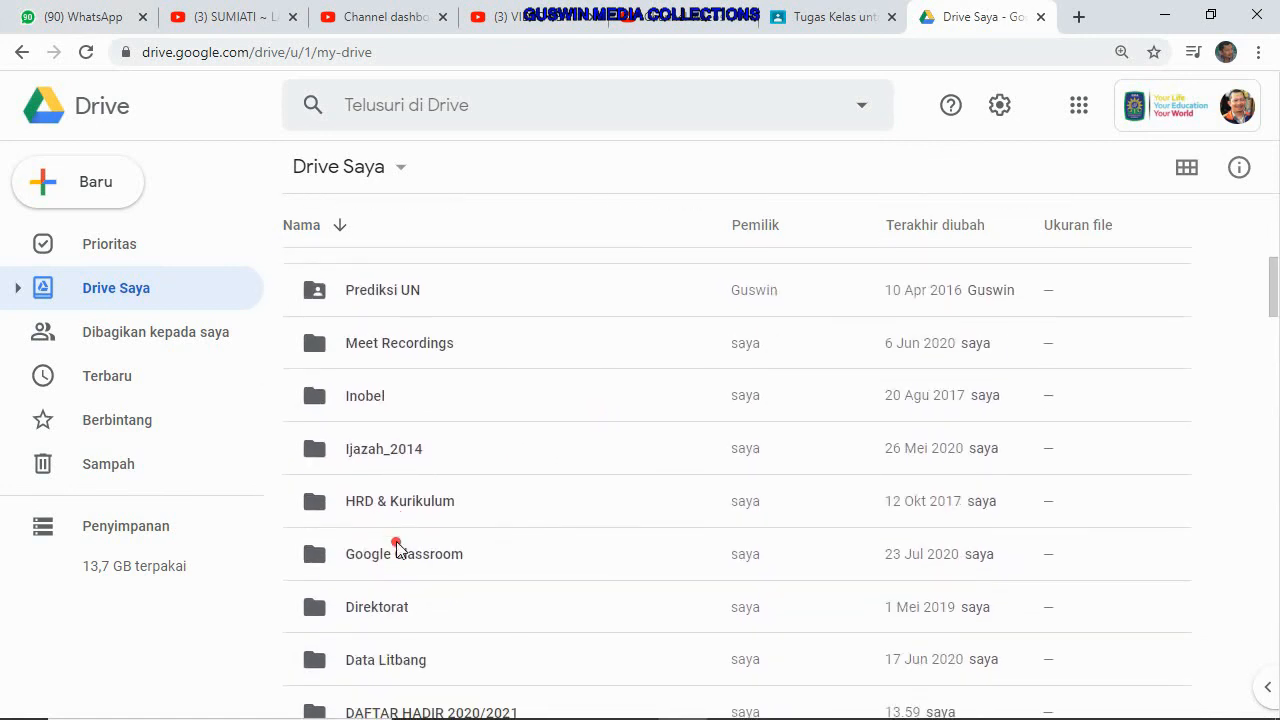
scroll(435, 606, down, 3)
click(493, 420)
double_click(492, 419)
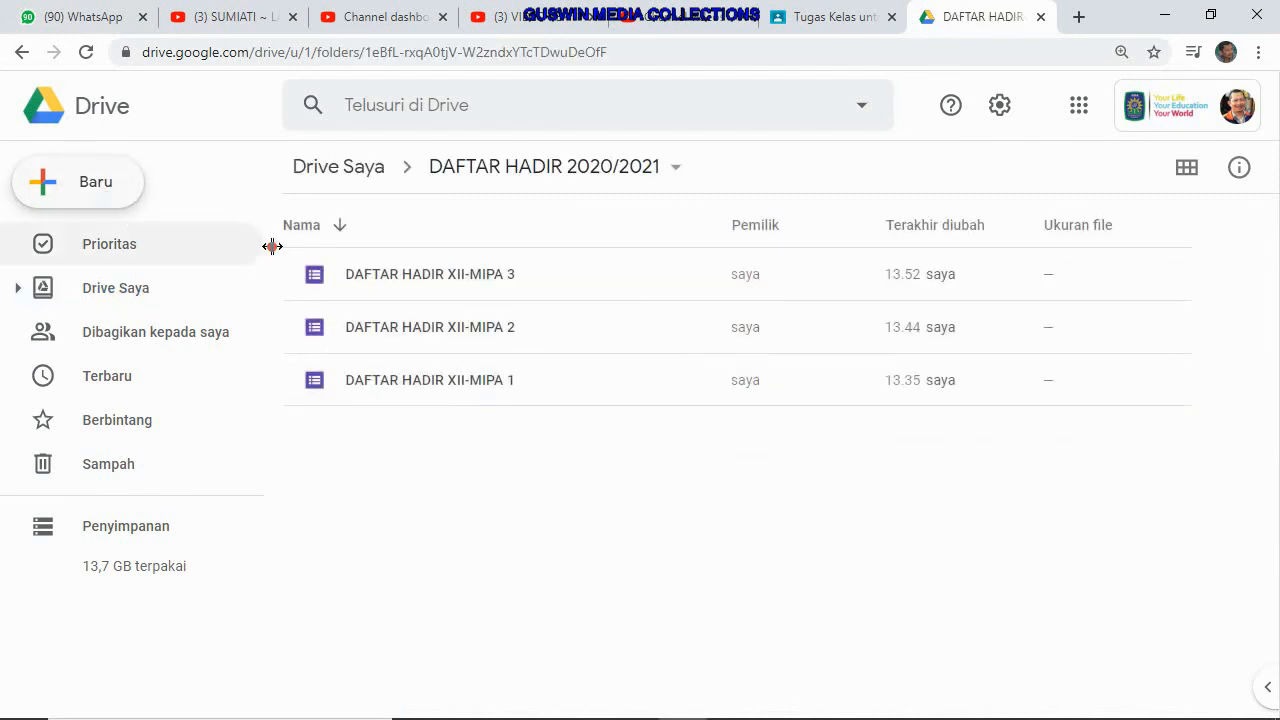
Go back to My Drive, locate the DAFTAR HADIR 2020/2021 folder again and reopen it to view its class forms.
click(23, 54)
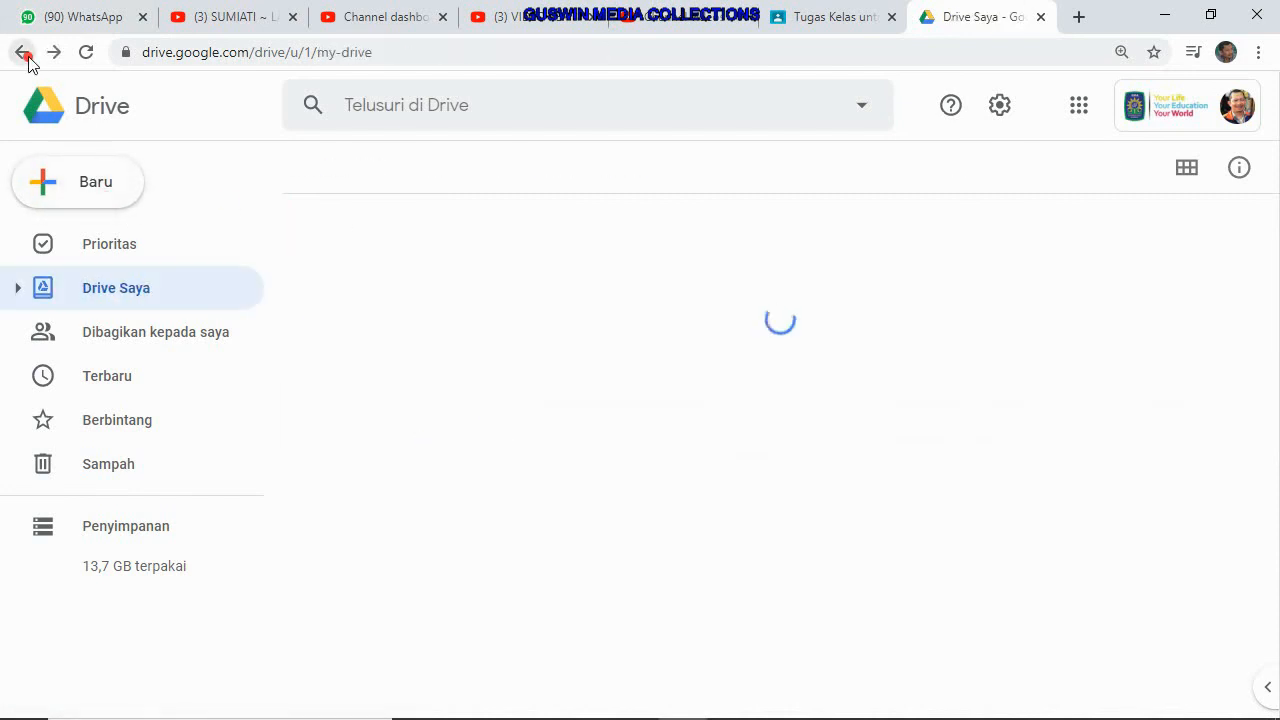
scroll(545, 368, down, 3)
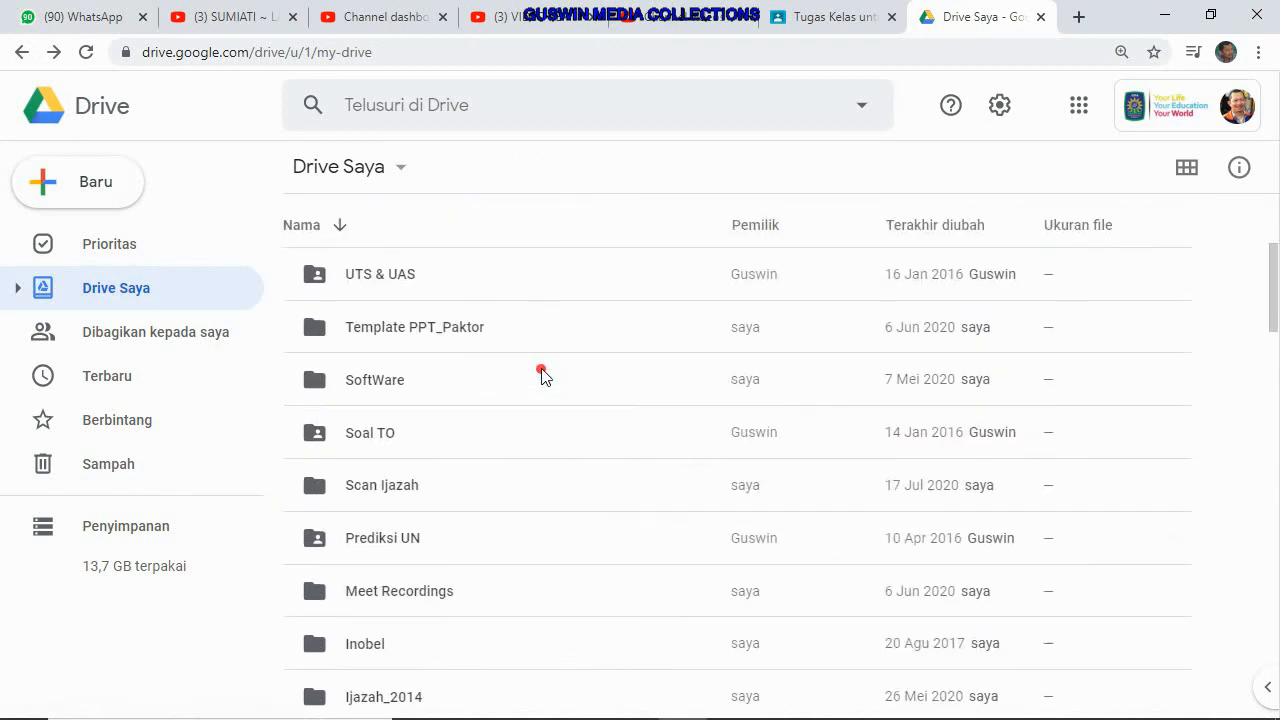
scroll(545, 368, down, 3)
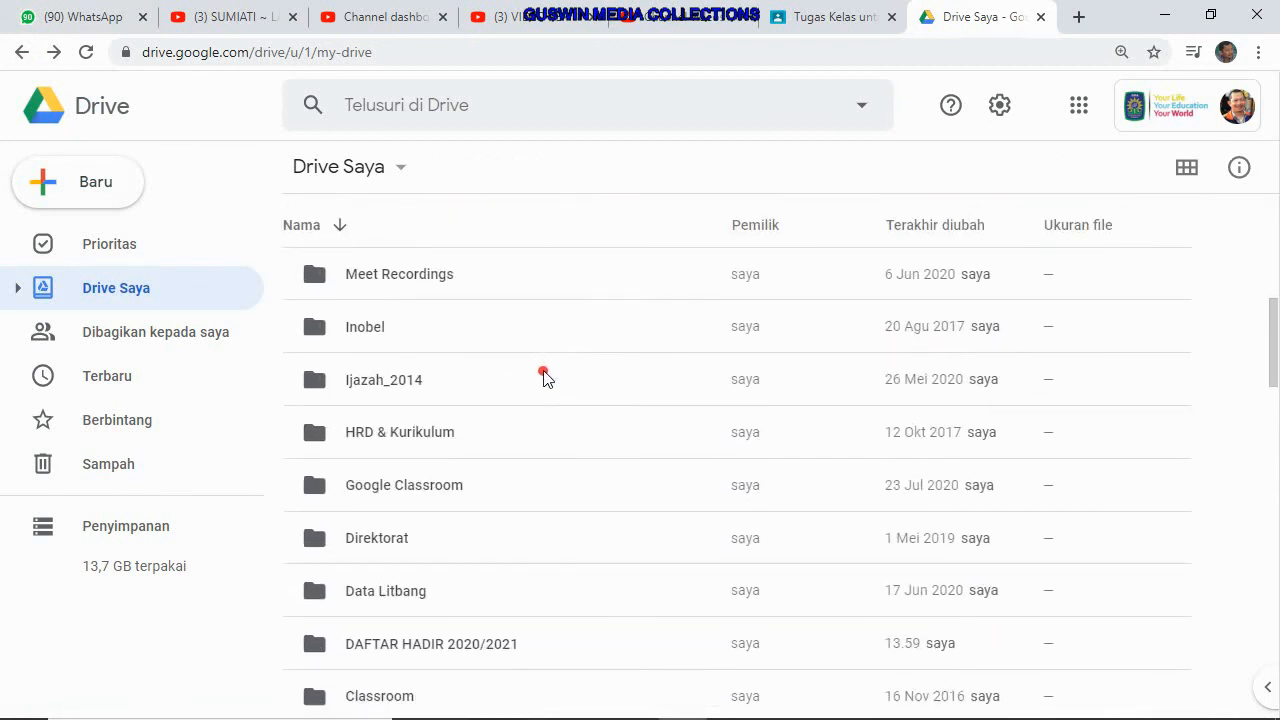
scroll(545, 376, down, 2)
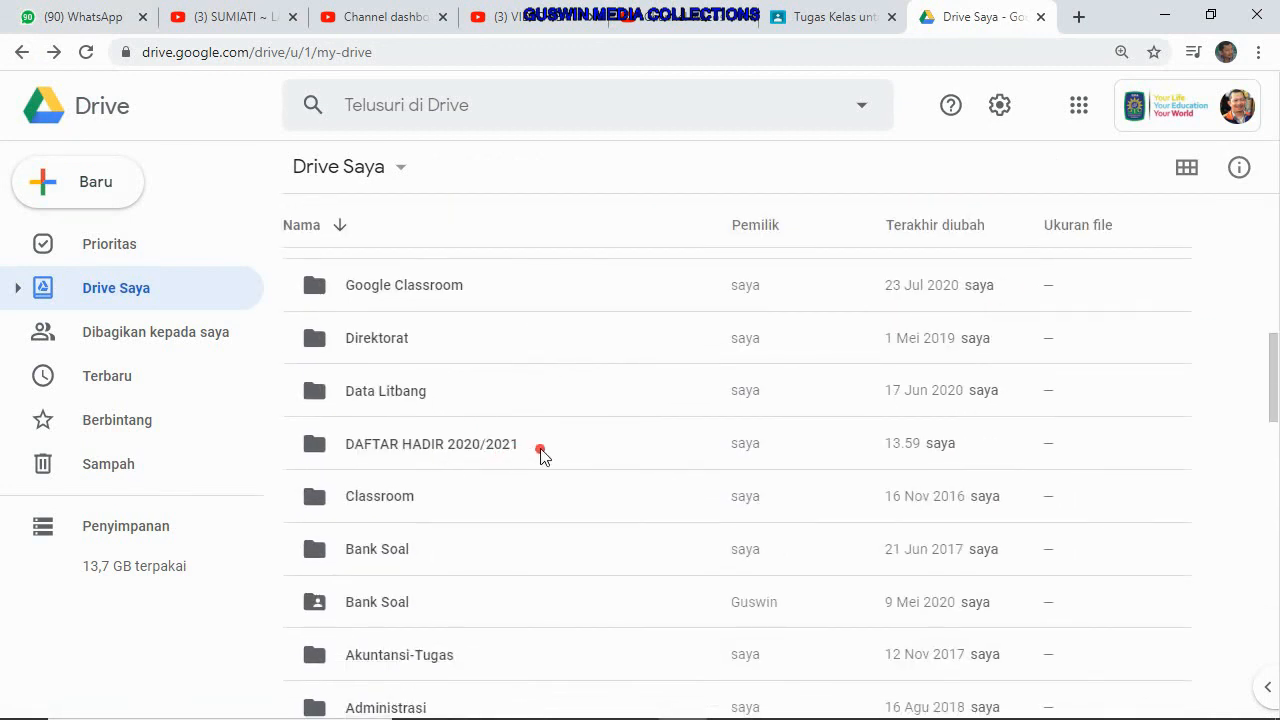
click(487, 452)
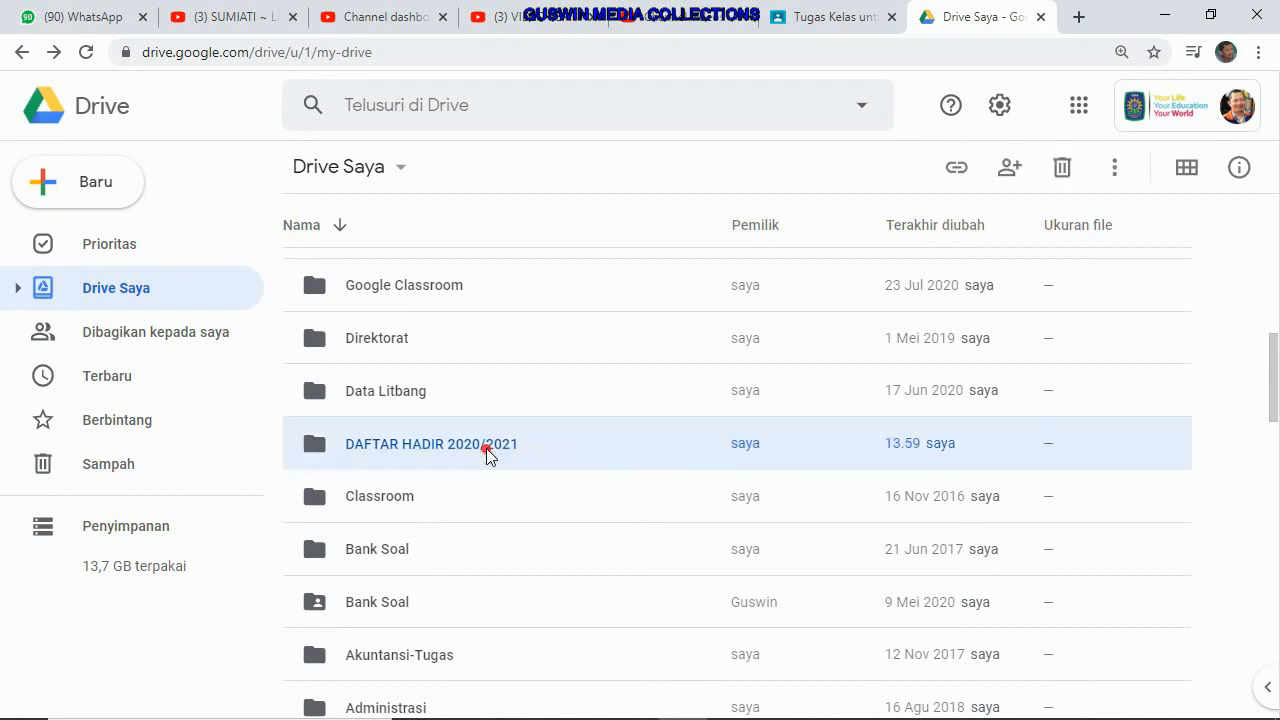
double_click(487, 452)
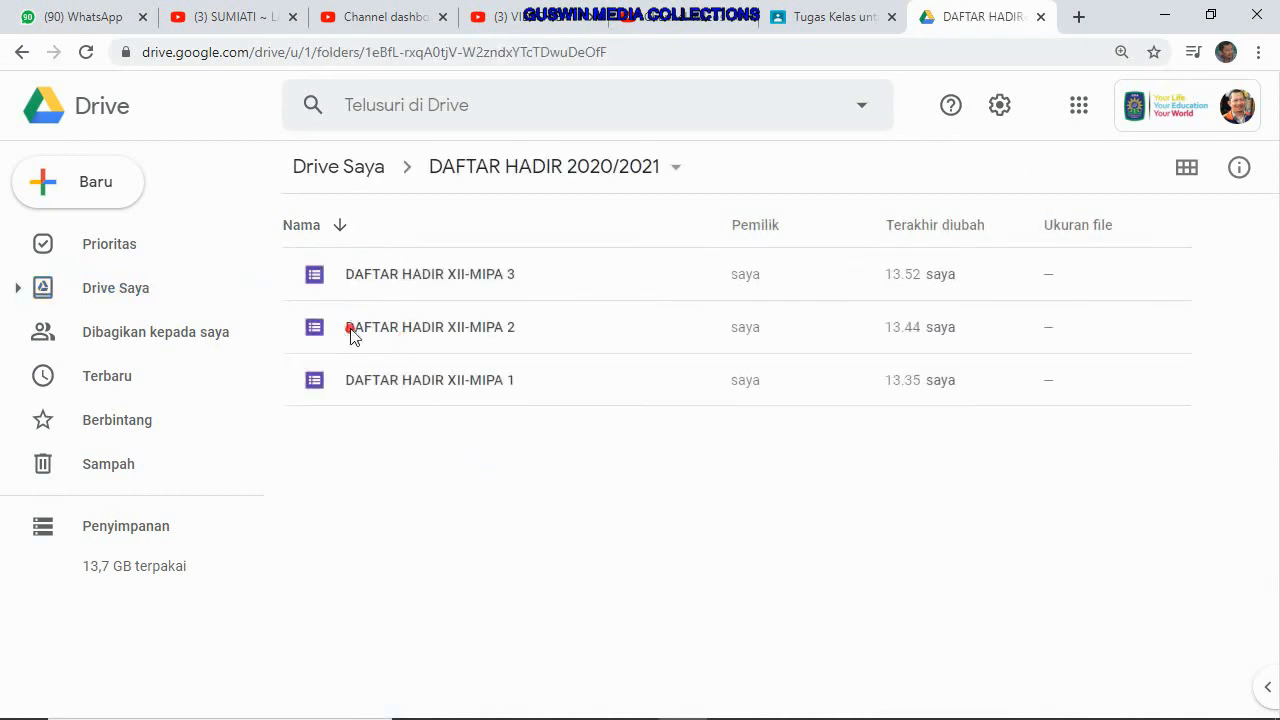